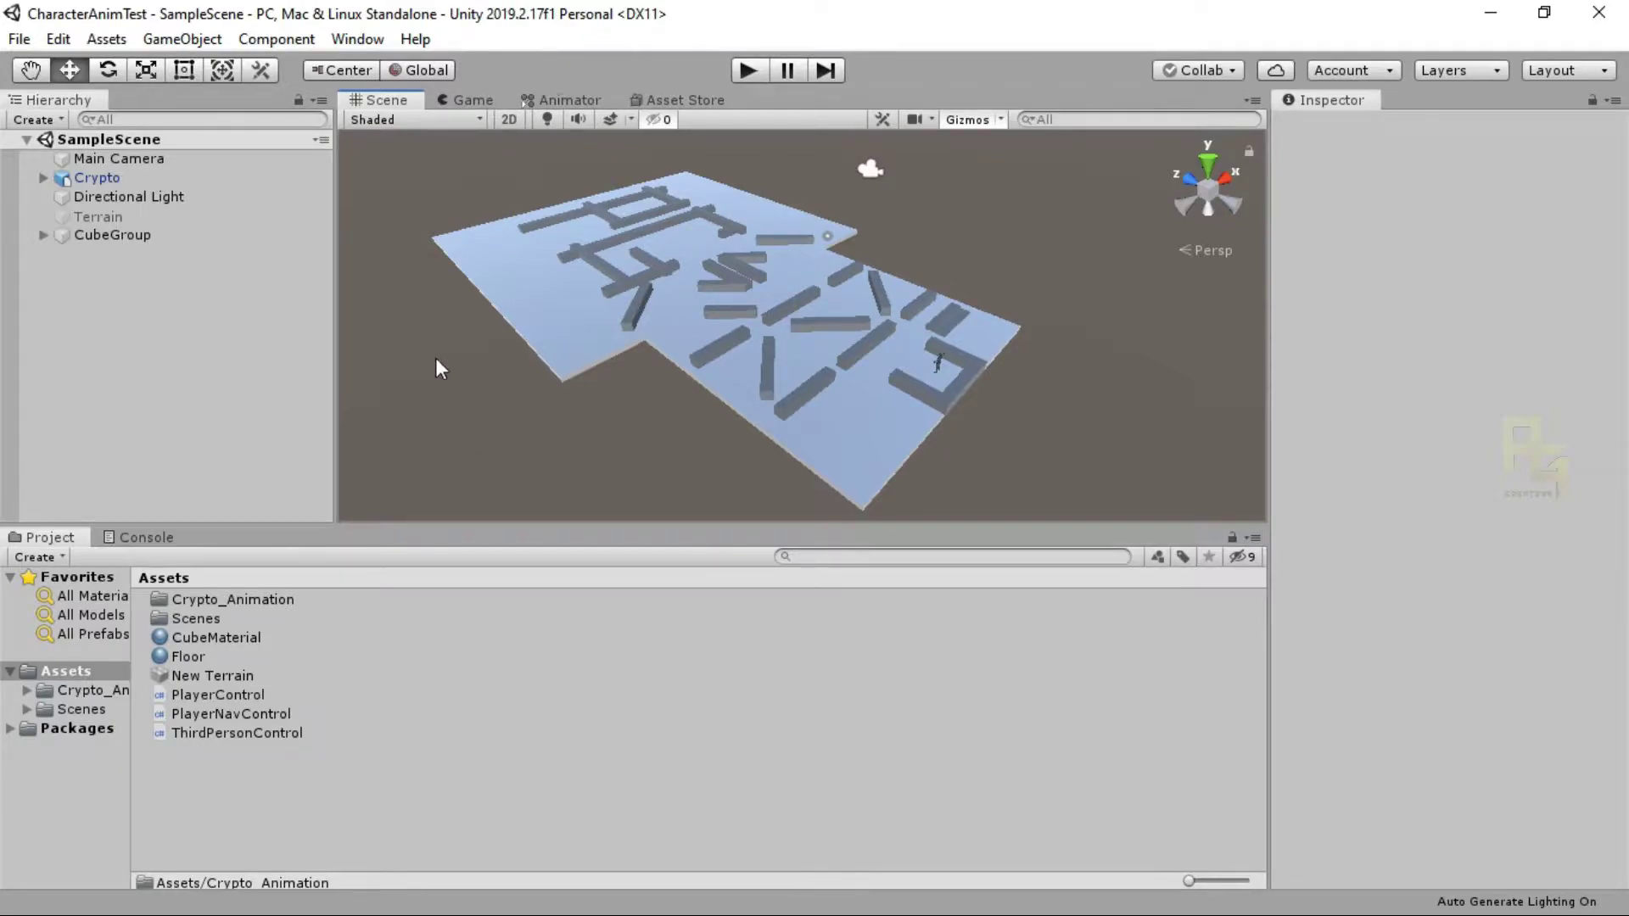
Step: Open the AI Navigation window
left_click(344, 39)
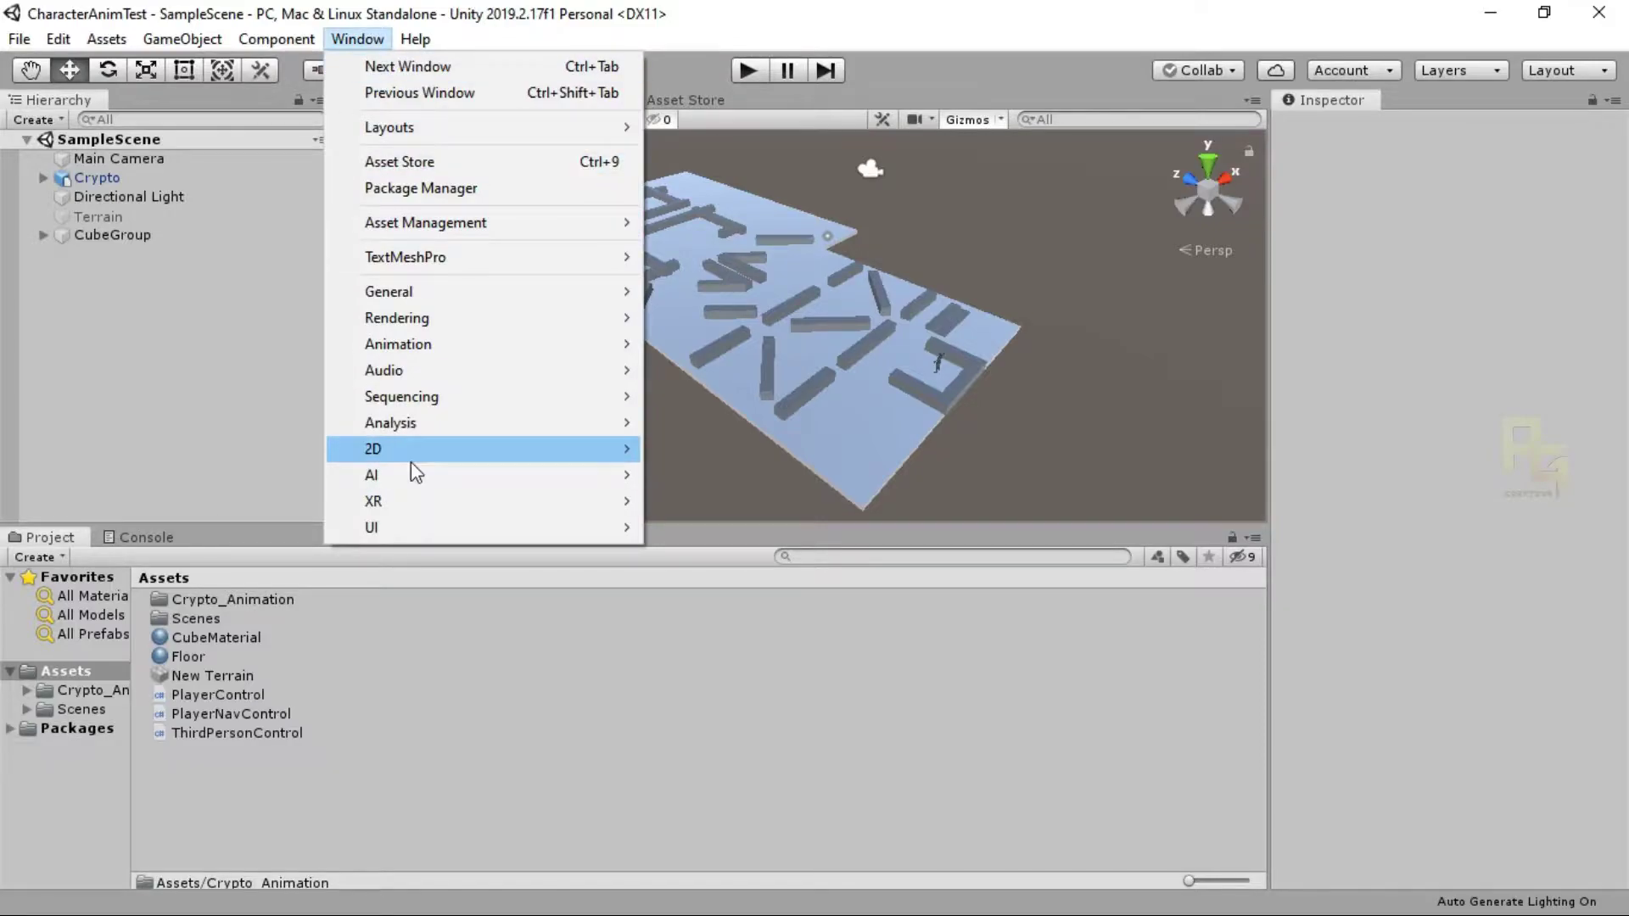
mouse_move(441, 470)
left_click(662, 470)
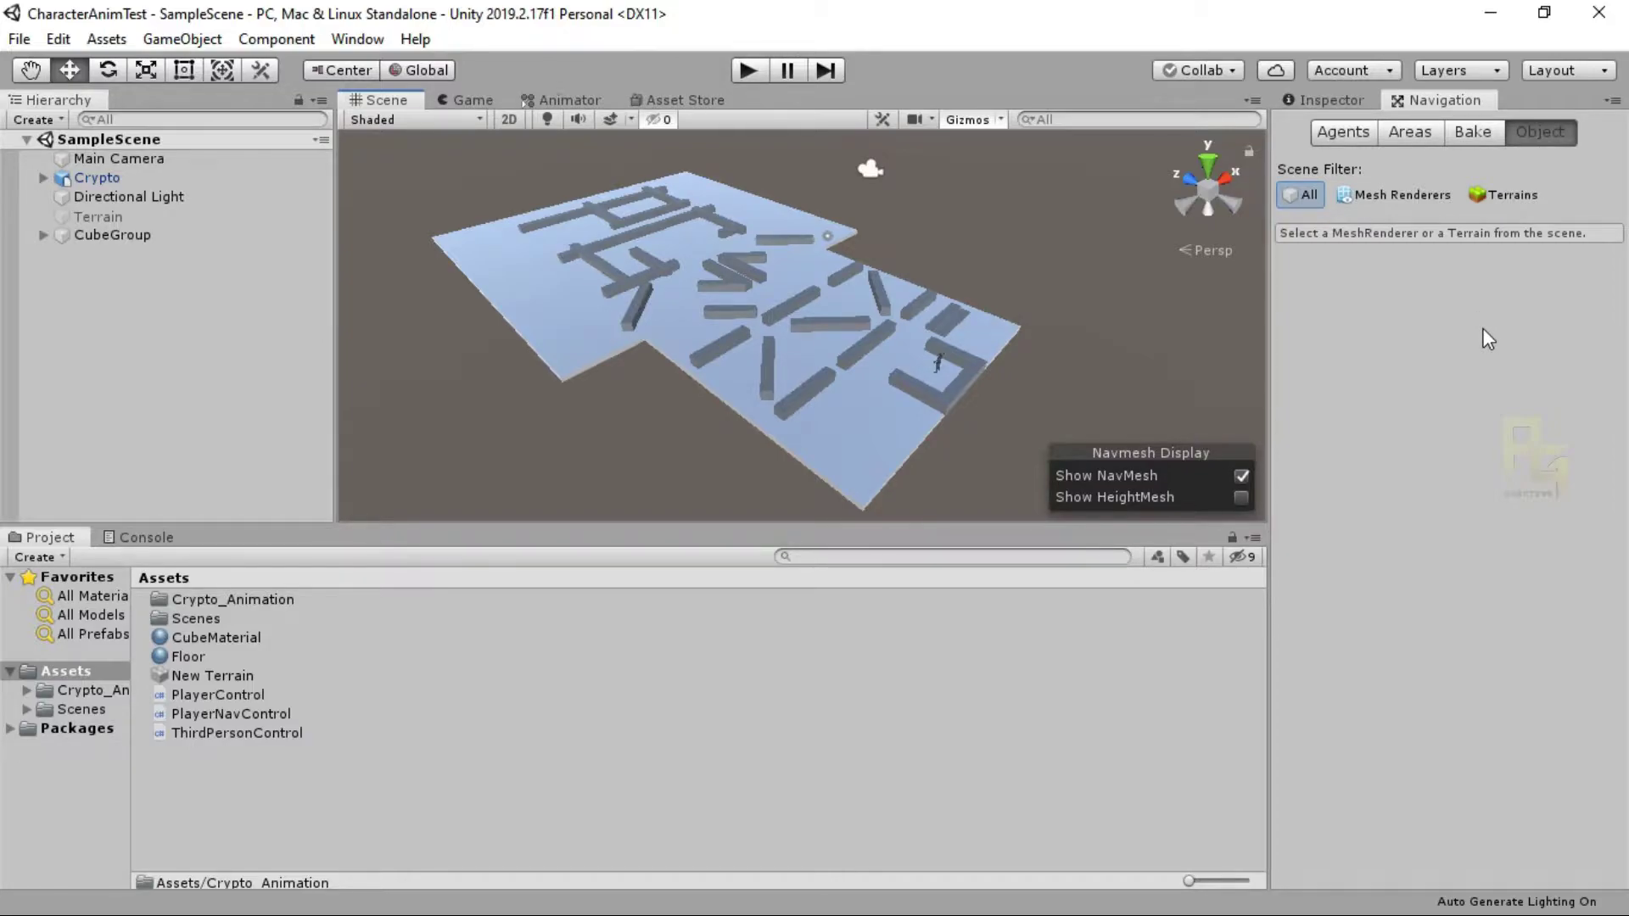
Step: Look through the Agents, Areas, Bake and Object sections of the navigation settings, returning to the agent types
left_click(1316, 134)
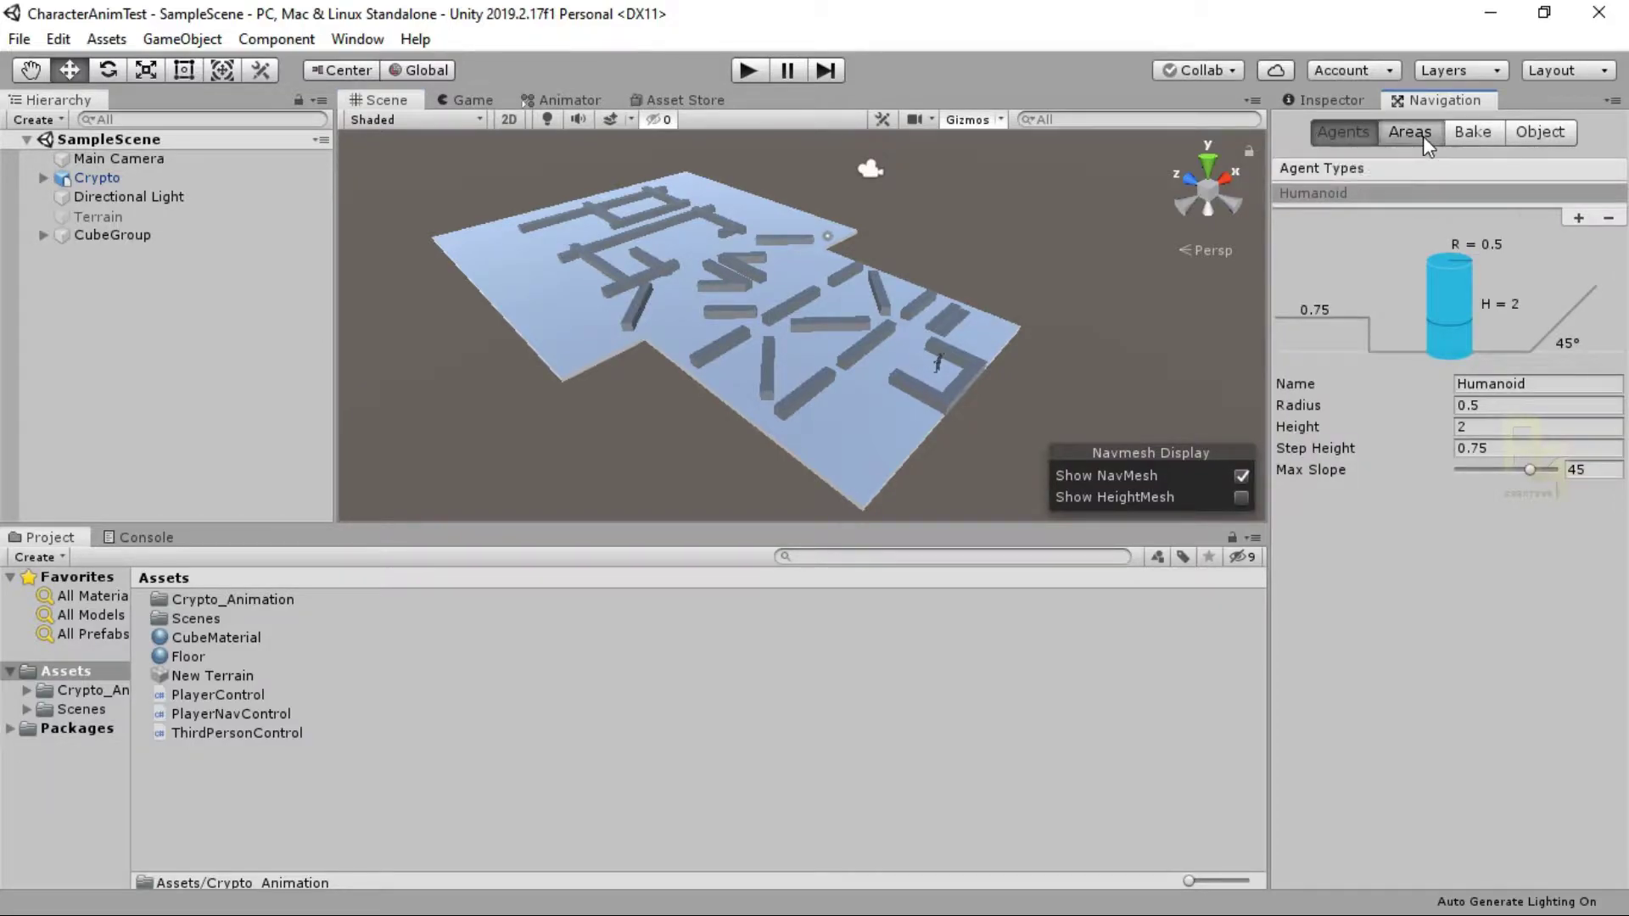
left_click(1424, 136)
left_click(1480, 136)
left_click(1555, 130)
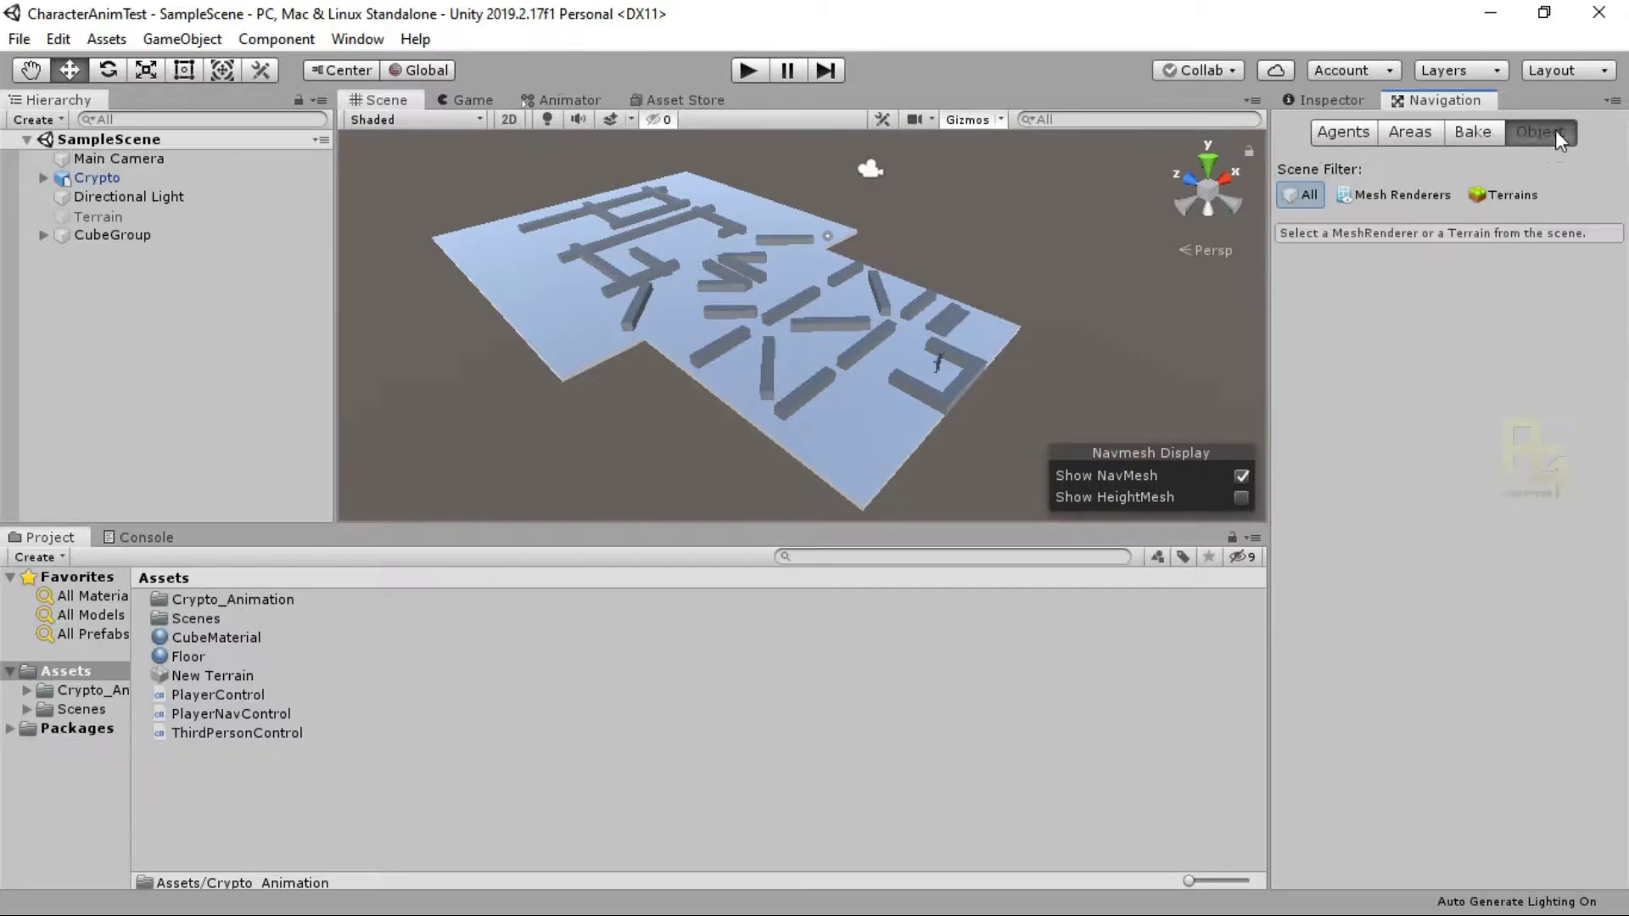
left_click(1353, 135)
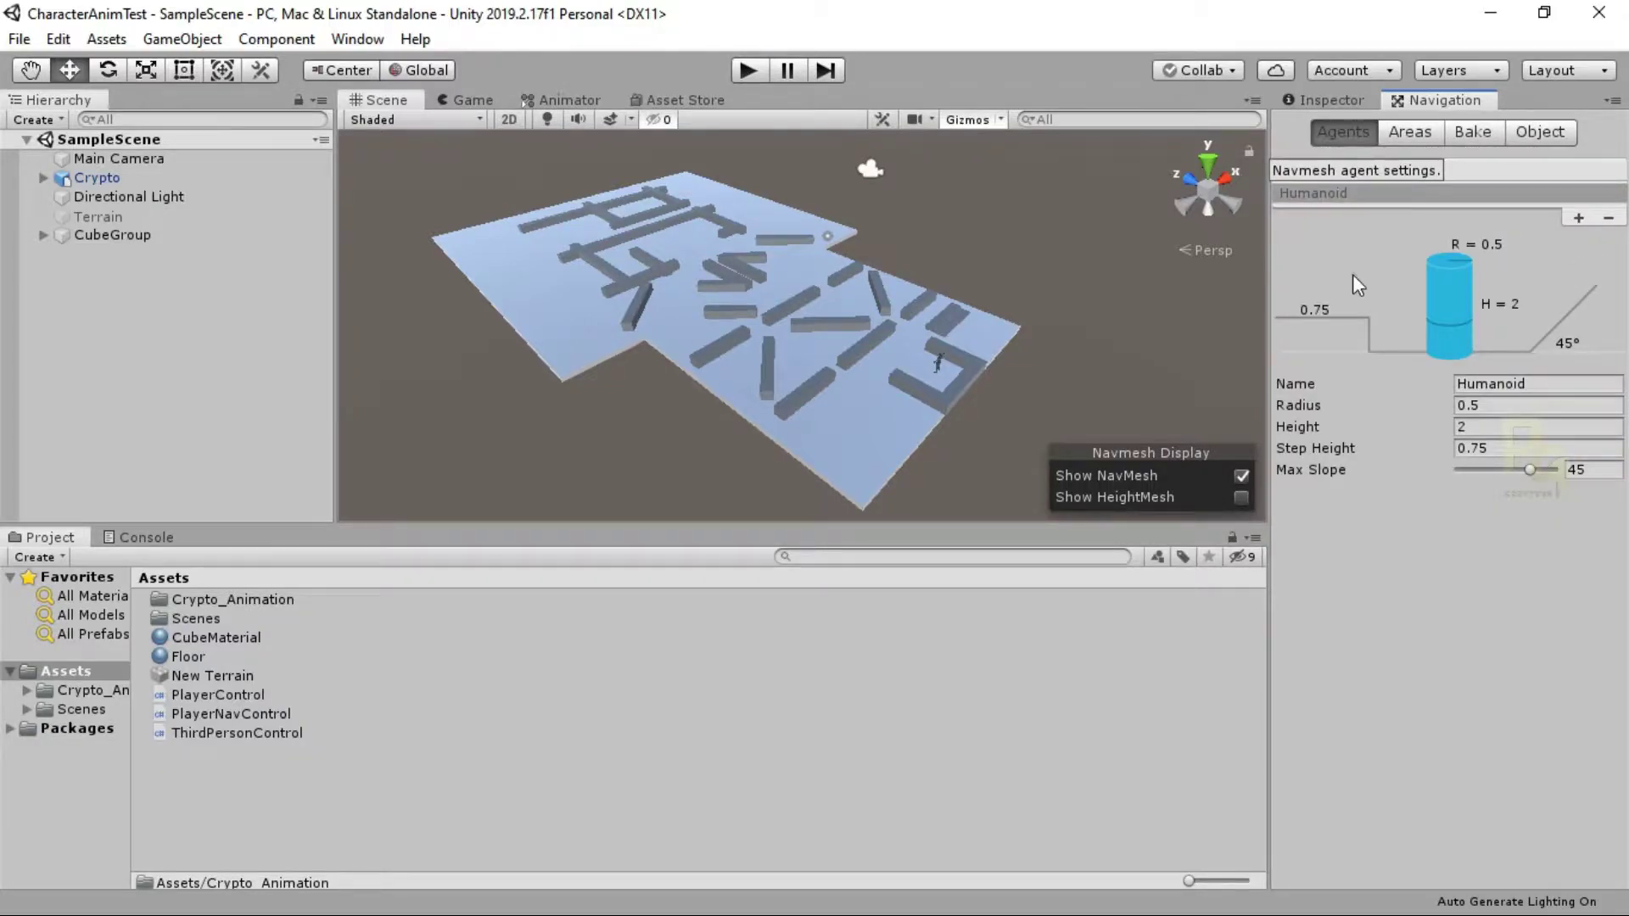
Step: Select the Crypto character and add a second agent type below Humanoid, keeping its default values
left_click(105, 179)
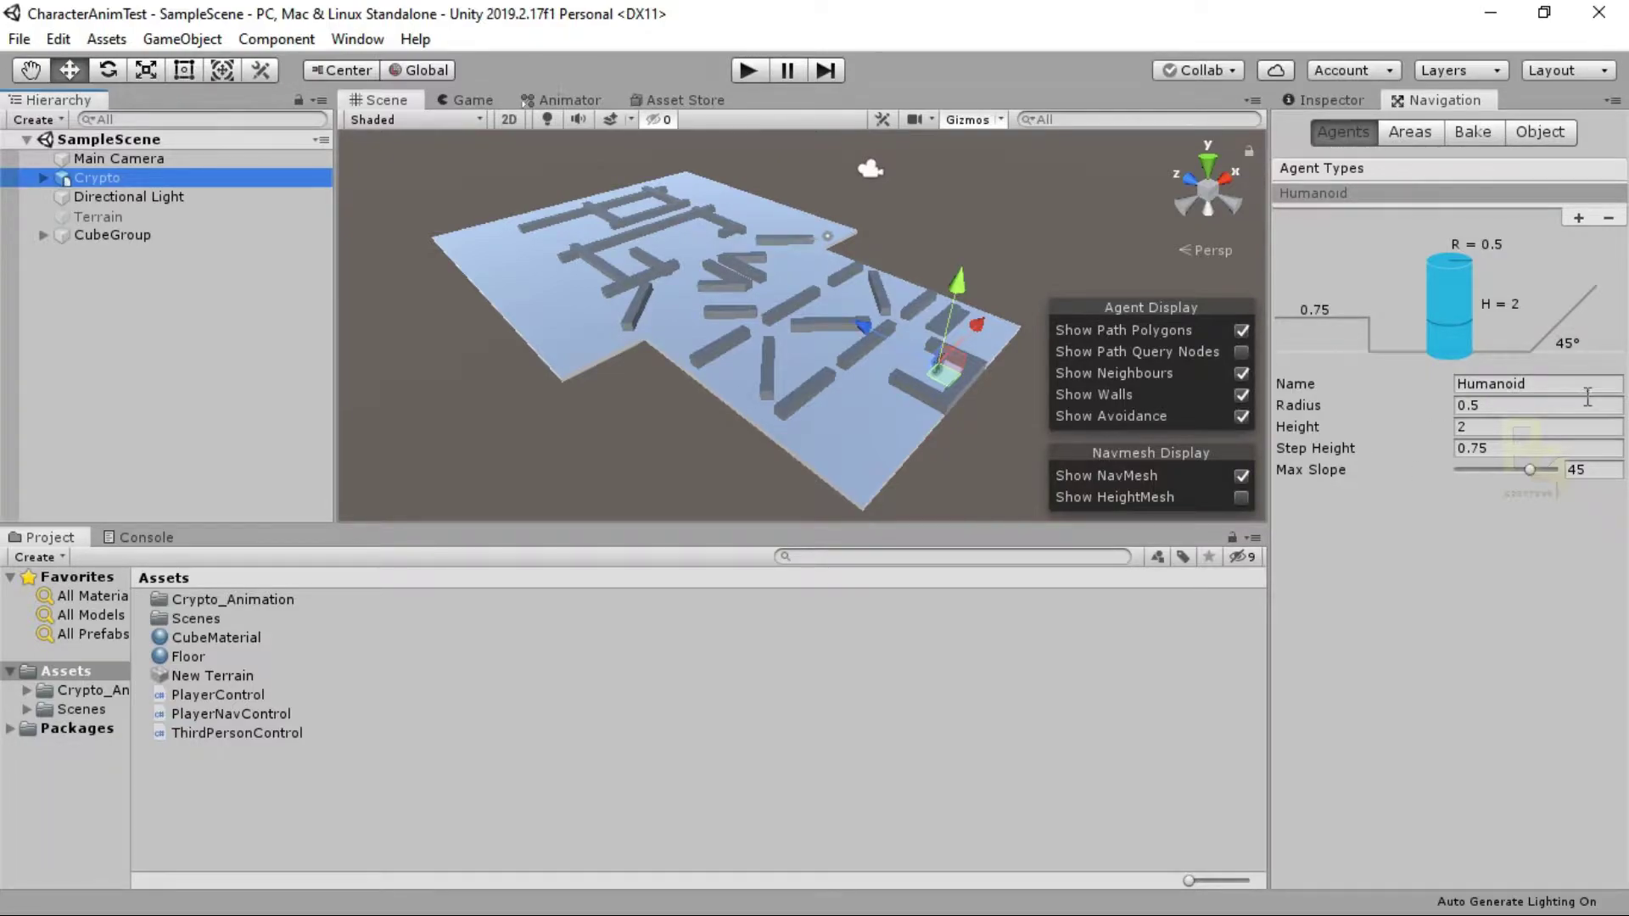
left_click(1578, 218)
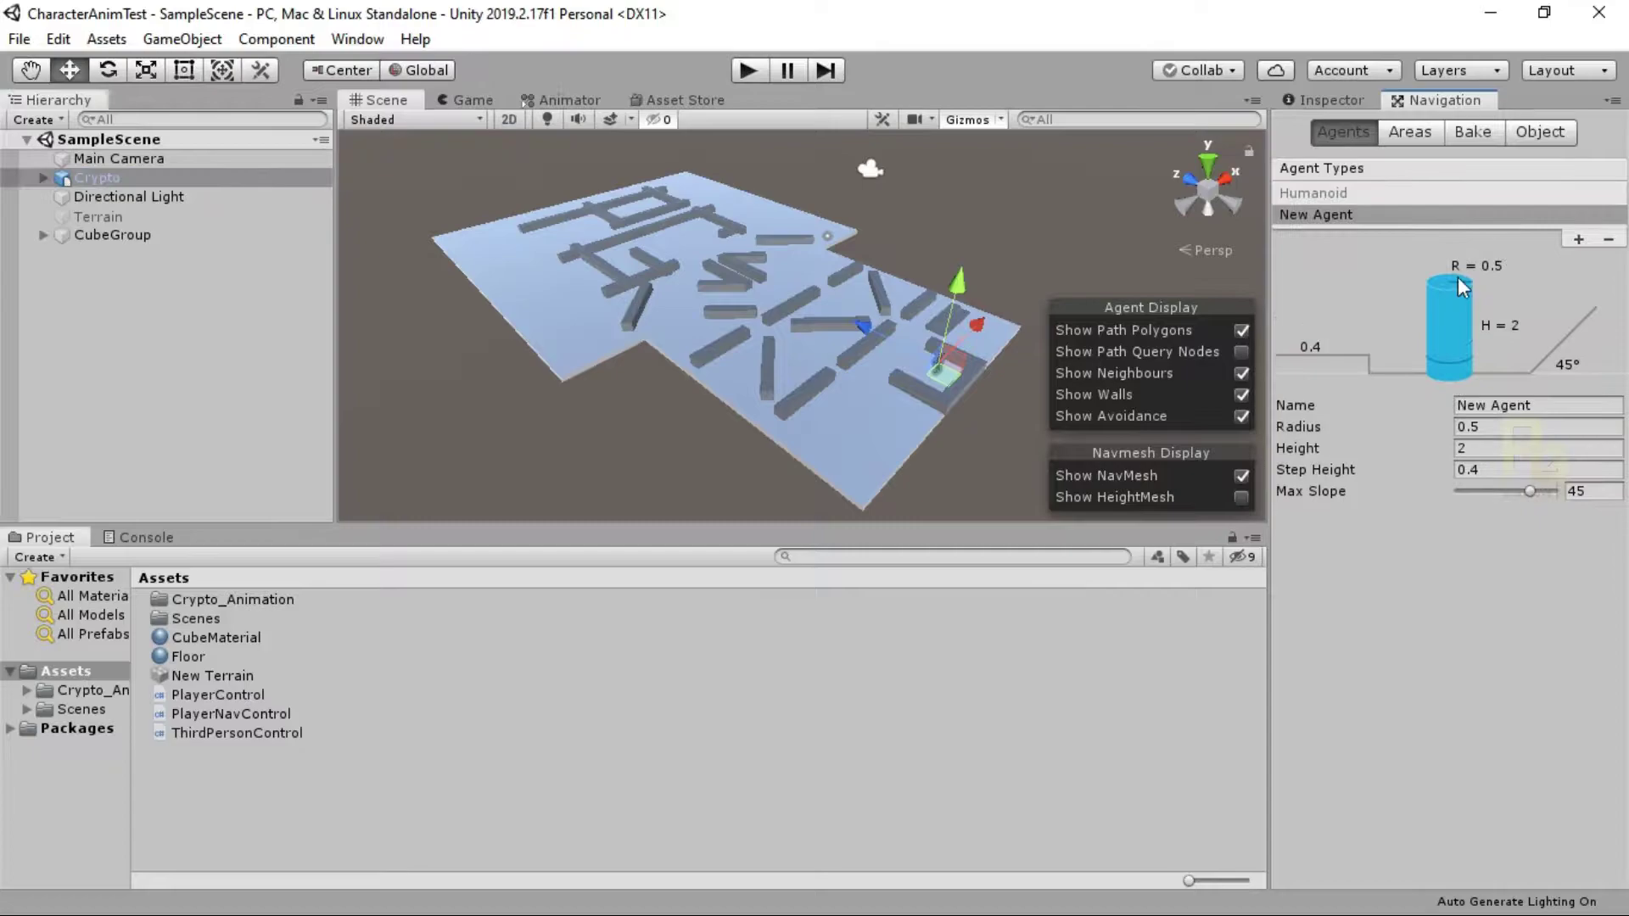
left_click(1342, 216)
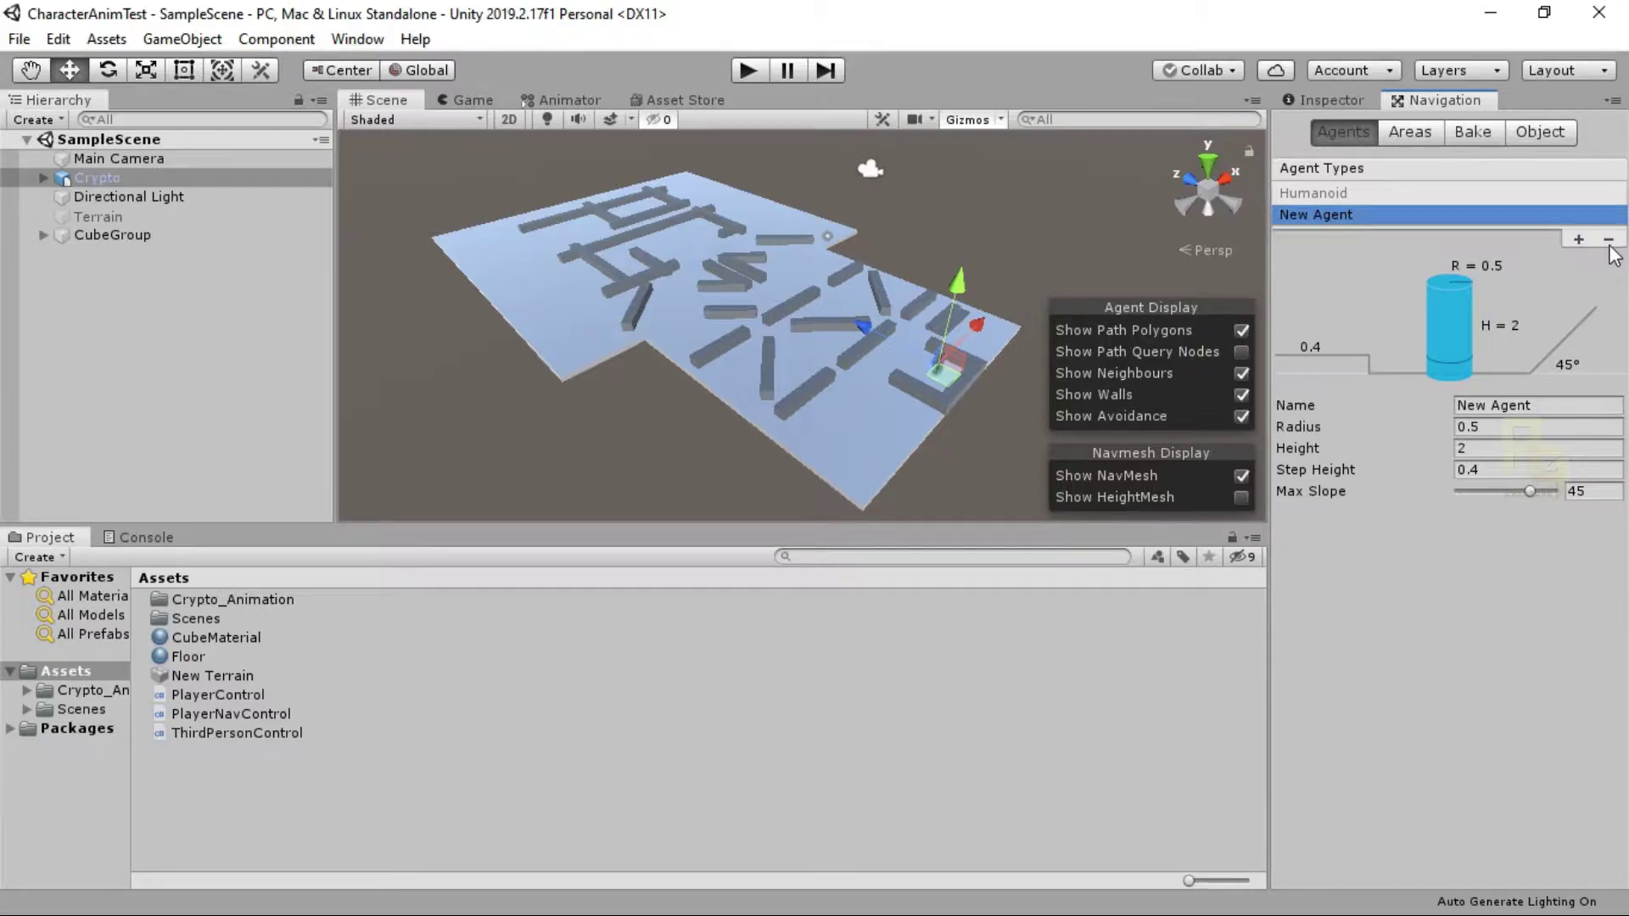
left_click(1377, 408)
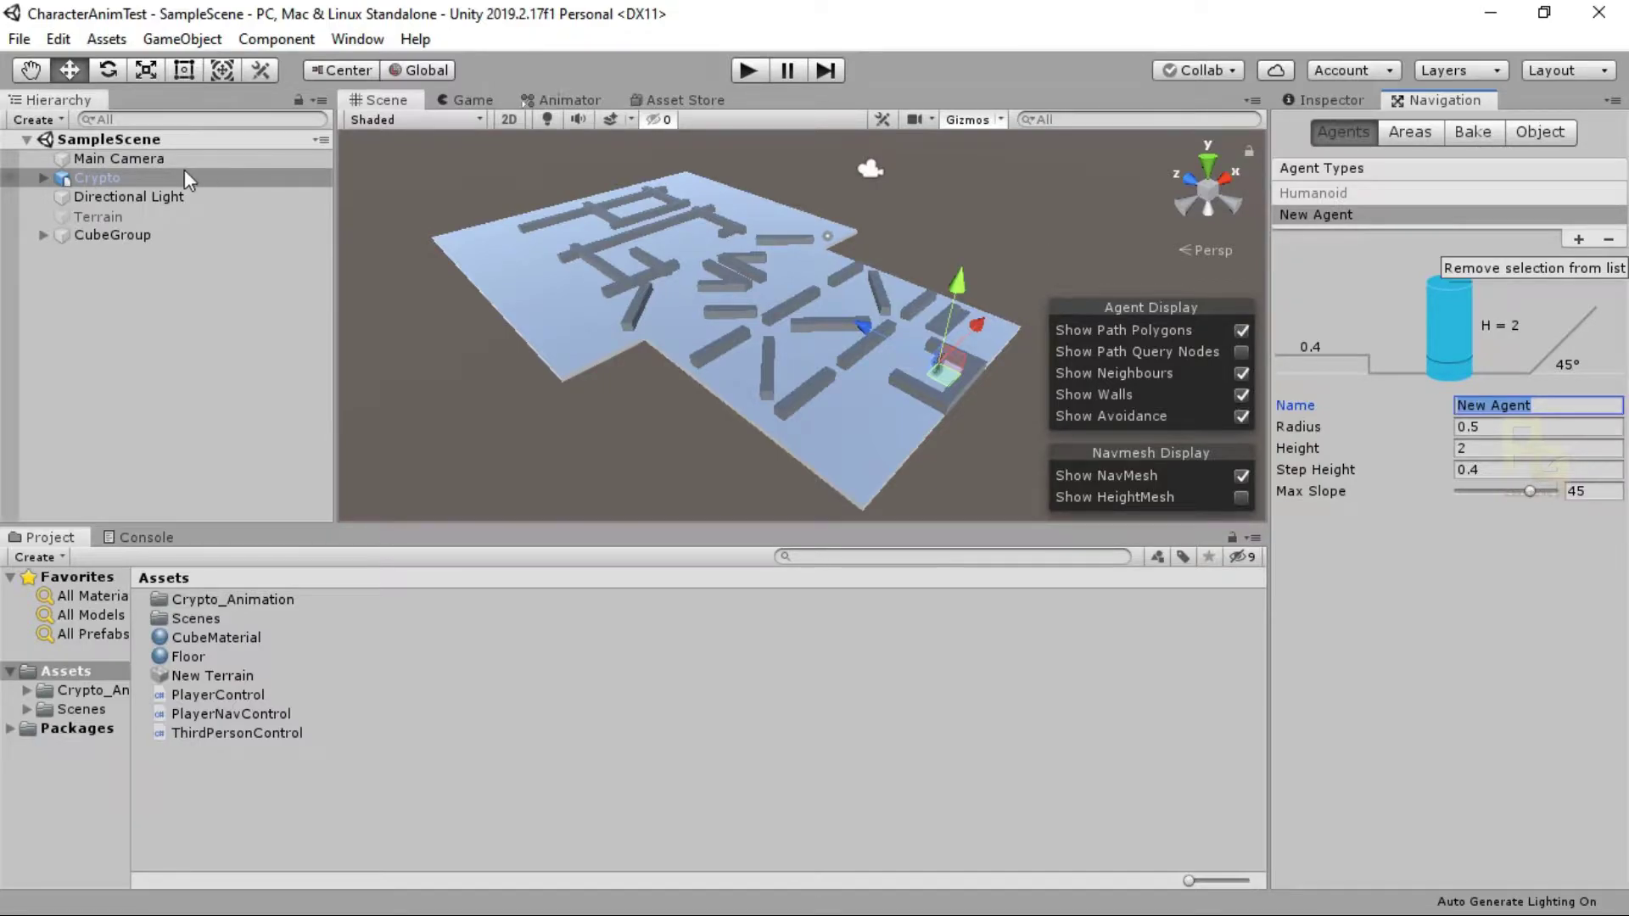
Step: Check which agent types are available in Crypto's Nav Mesh Agent component, leaving Humanoid selected
left_click(1330, 99)
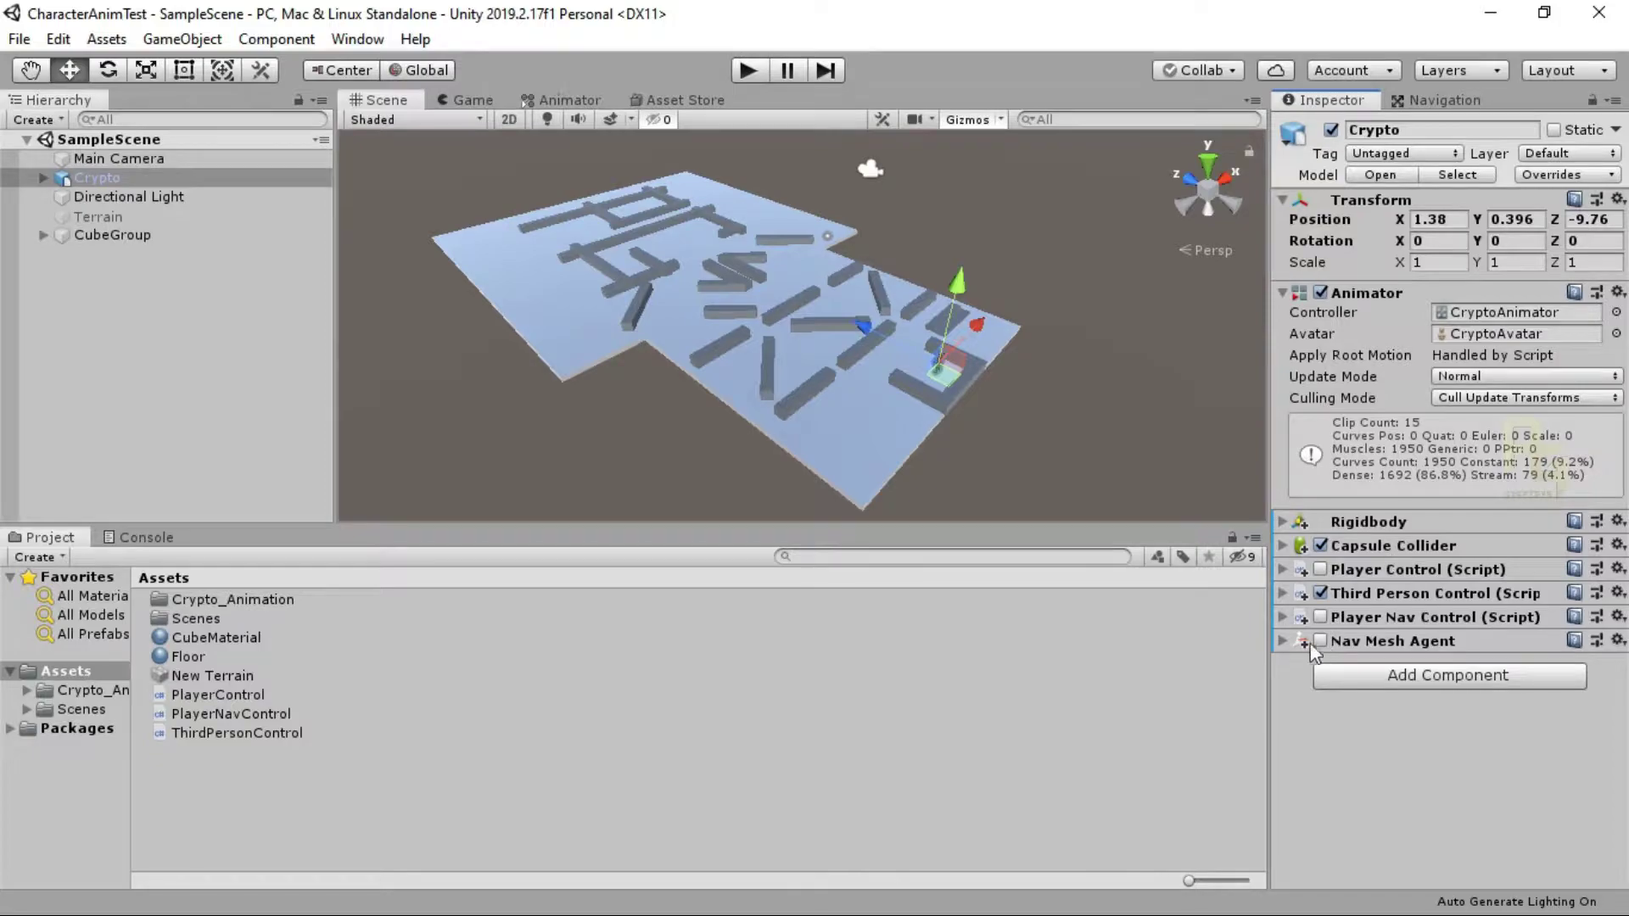
left_click(1285, 640)
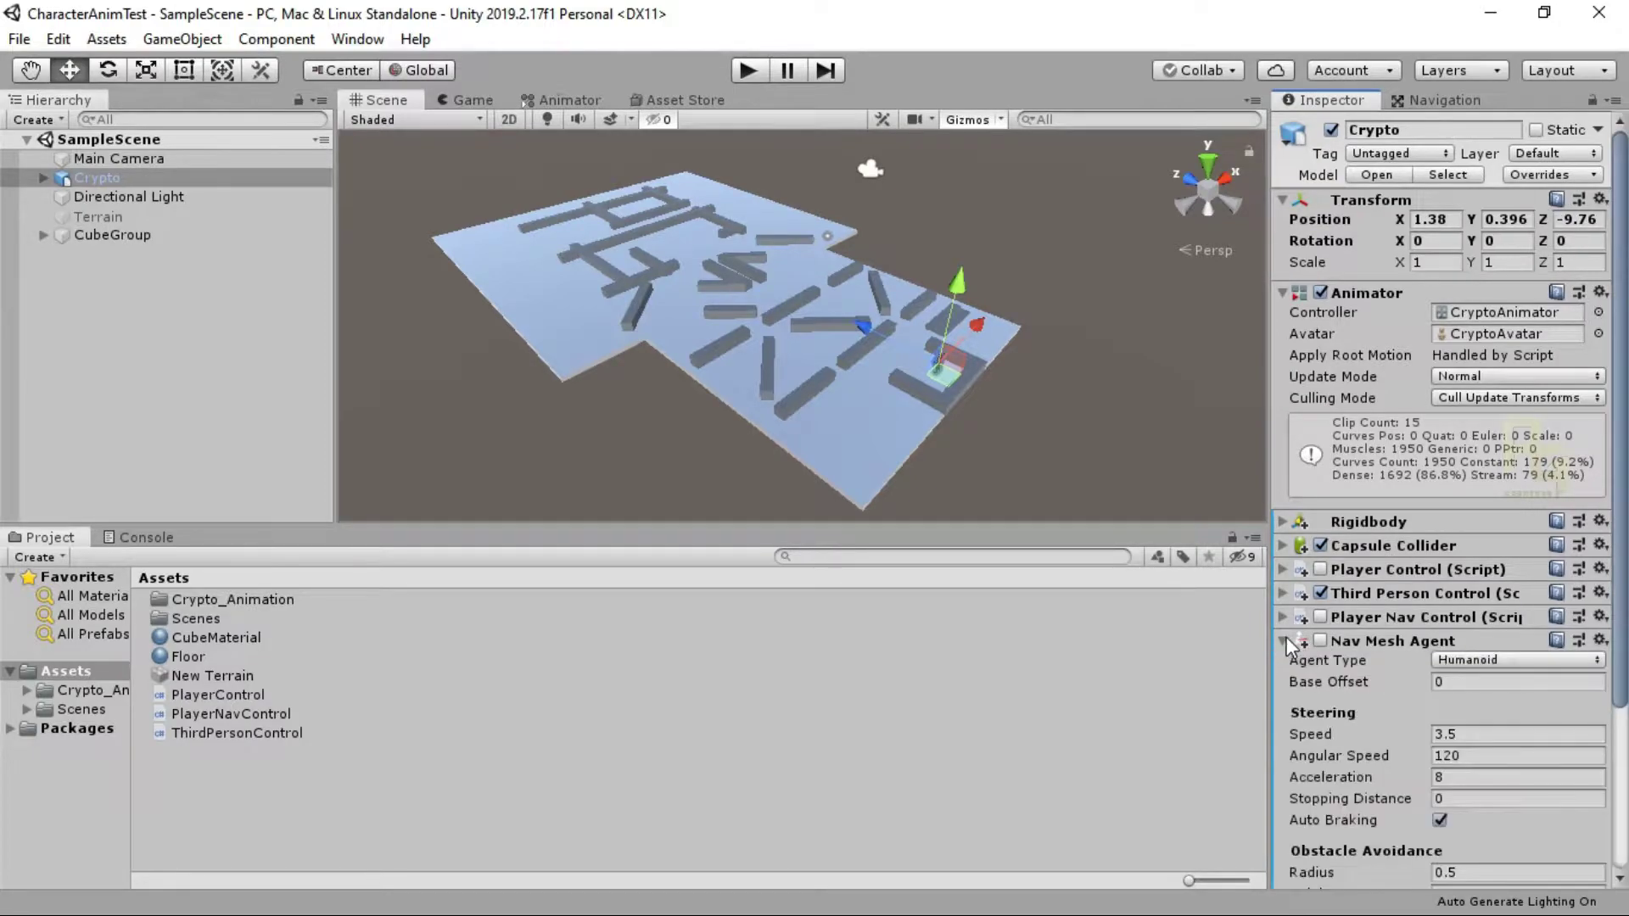
left_click(1519, 660)
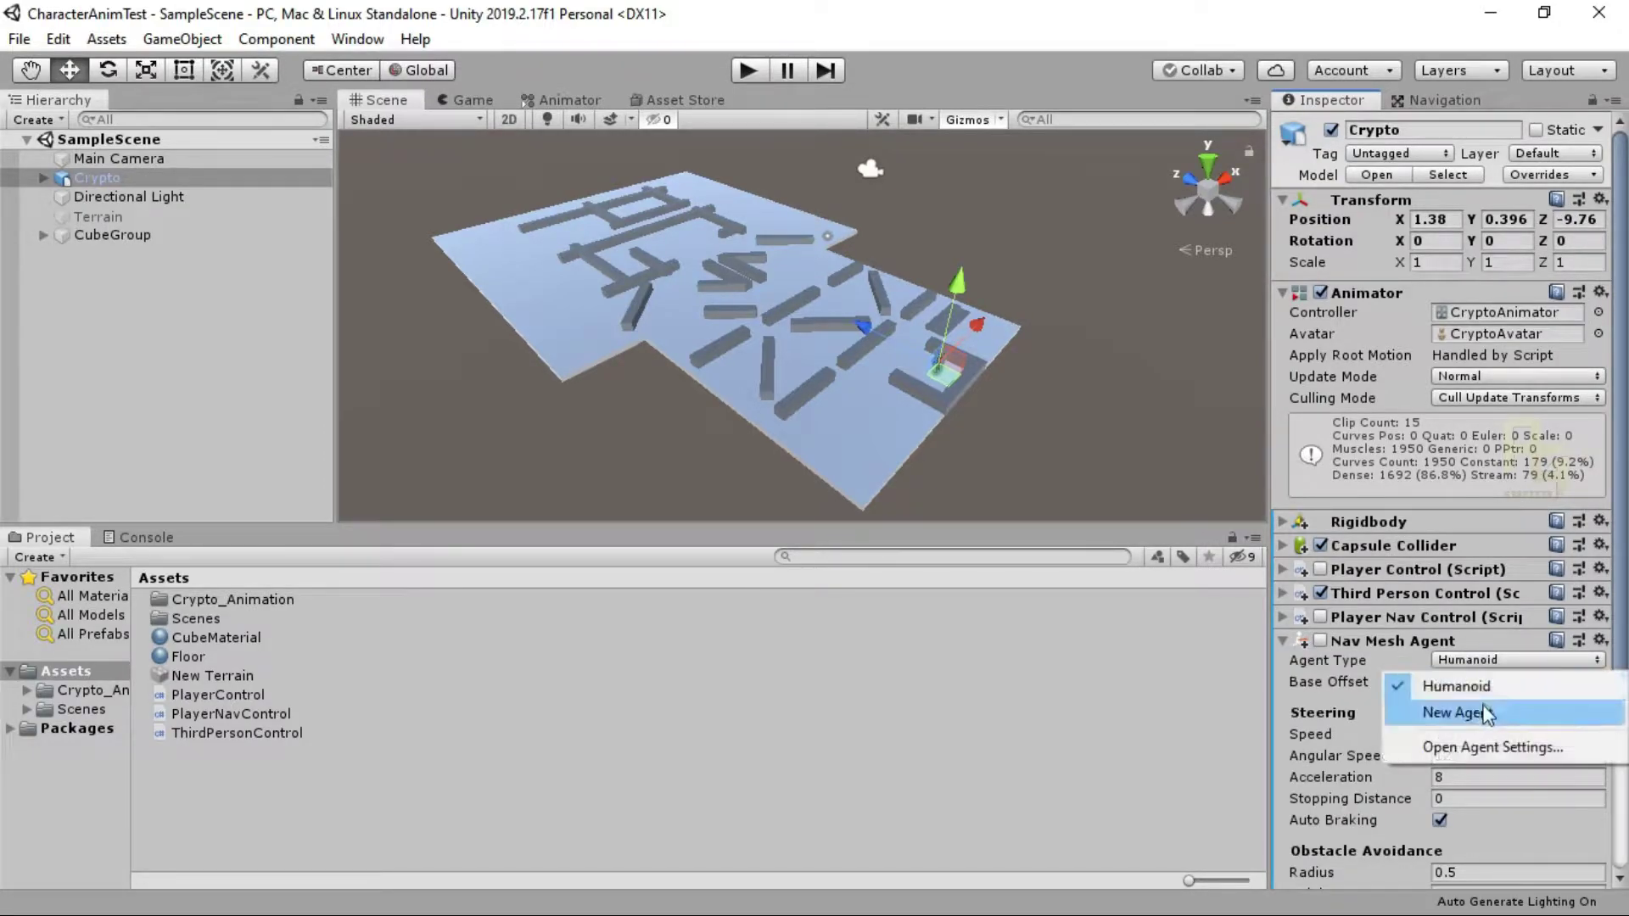
left_click(1281, 639)
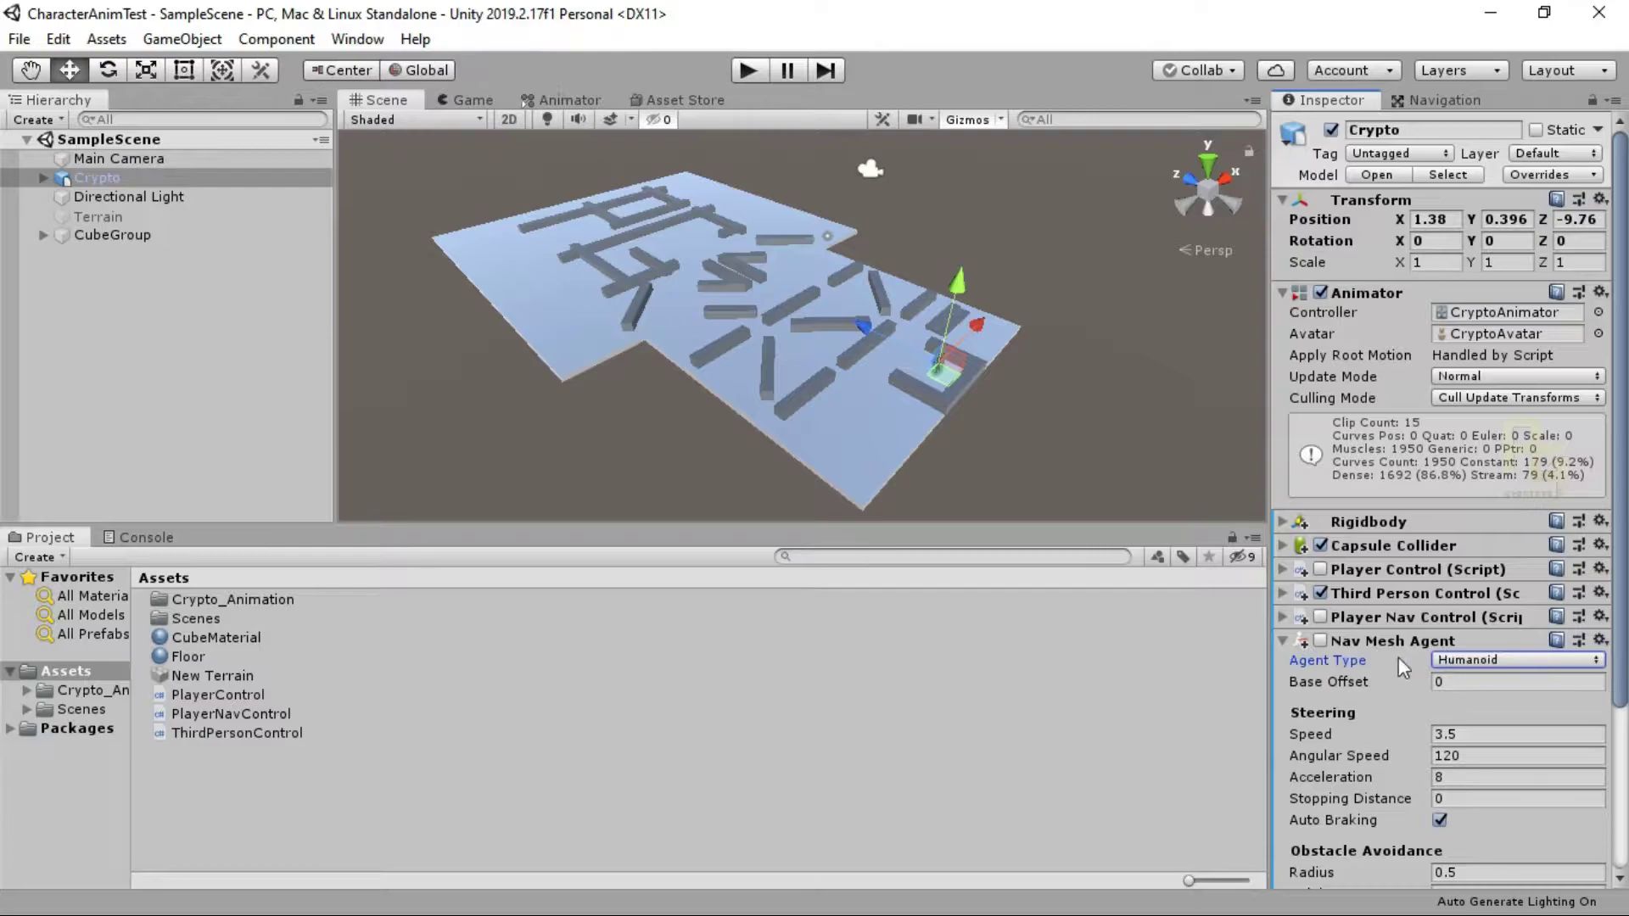
left_click(1284, 638)
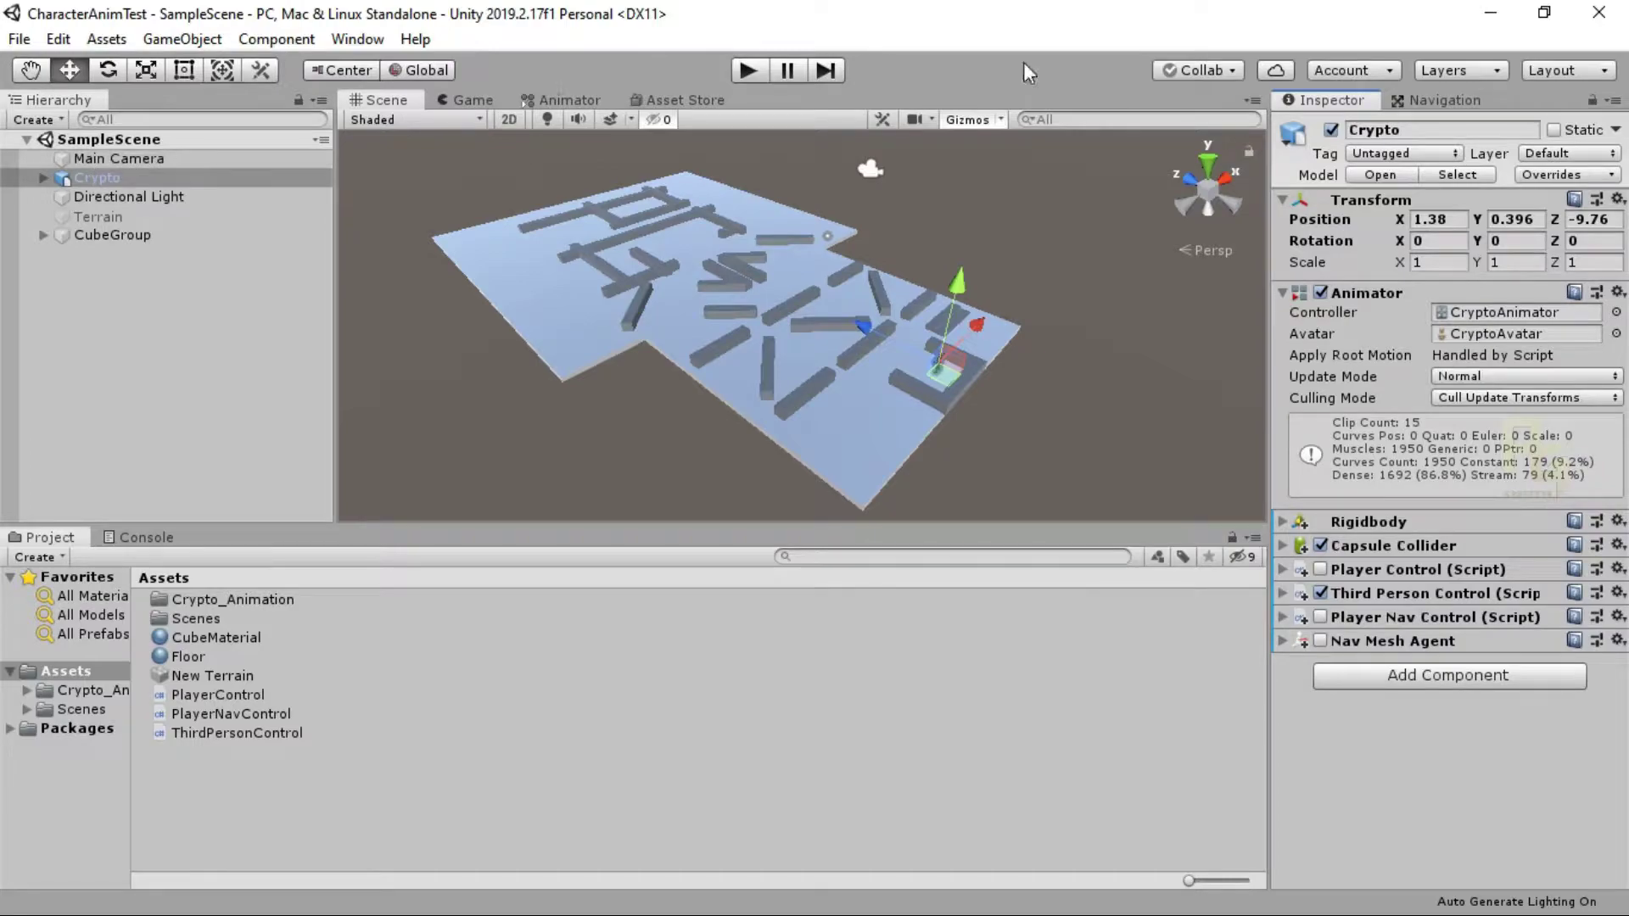
Step: Remove the New Agent entry from the navigation agent types
left_click(1445, 100)
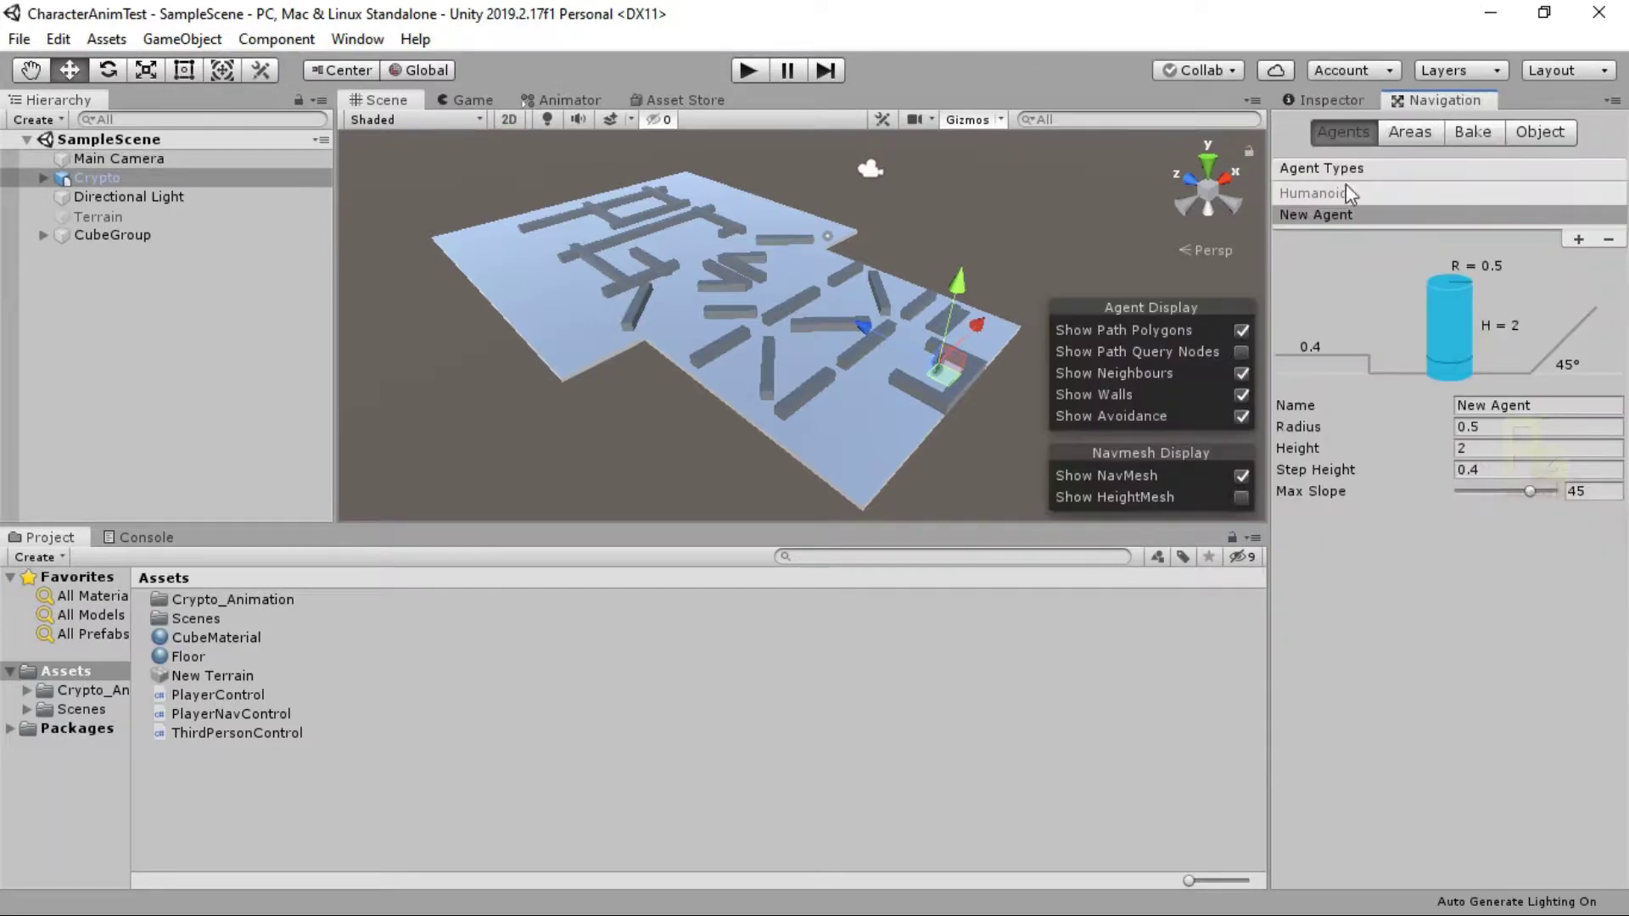
left_click(1608, 239)
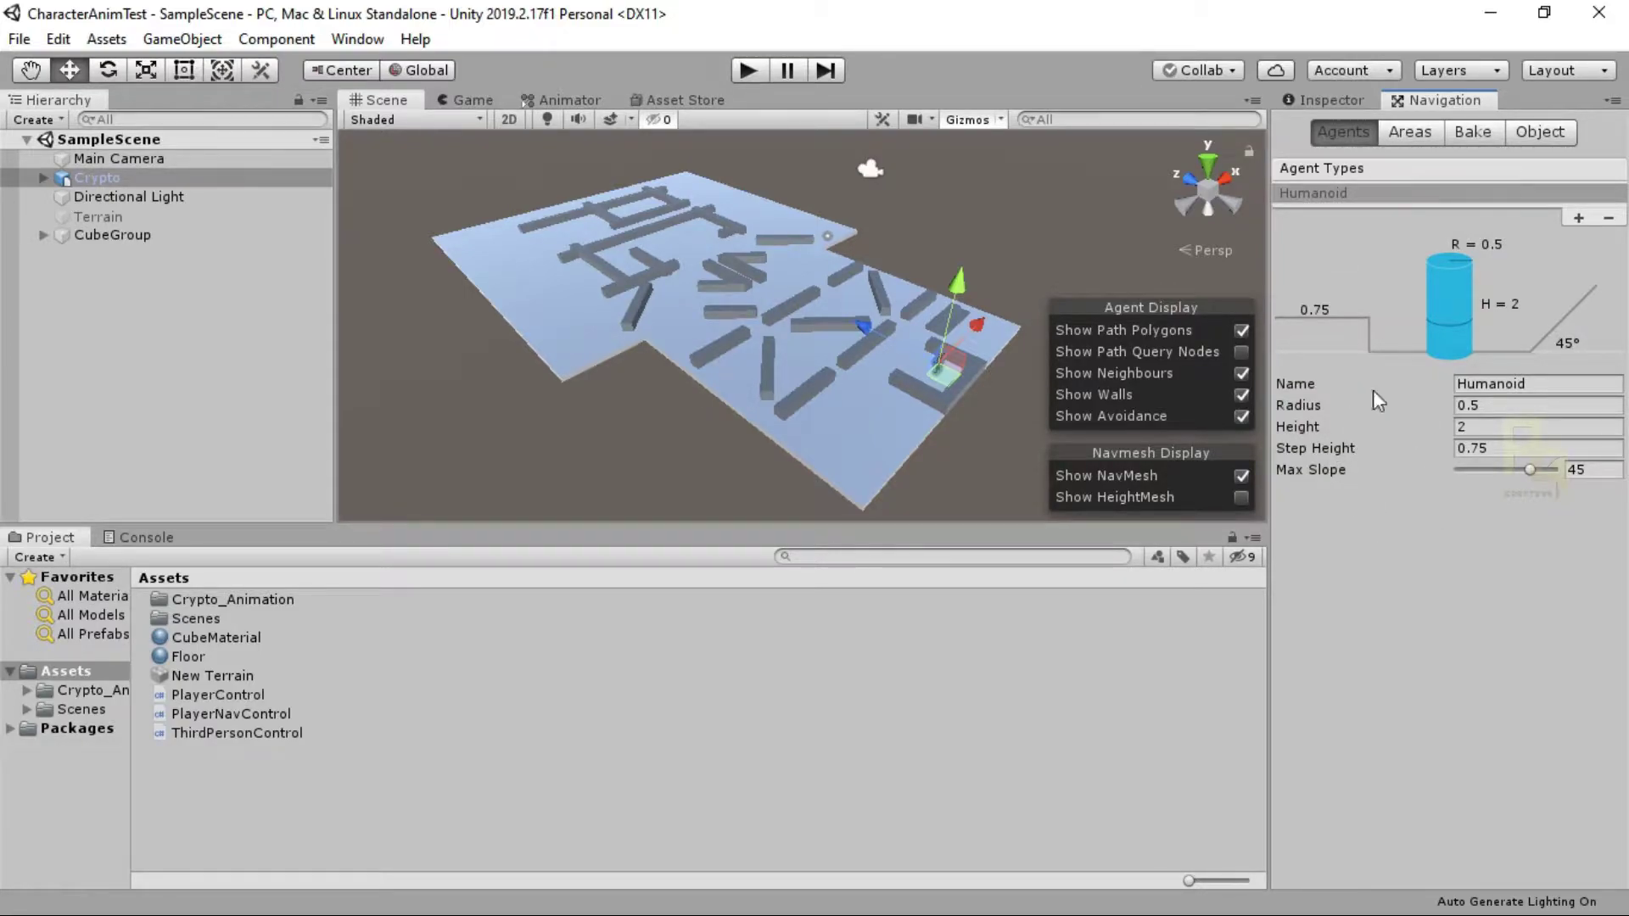
Step: Review the navigation area types with their costs and the navmesh bake settings
left_click(1405, 135)
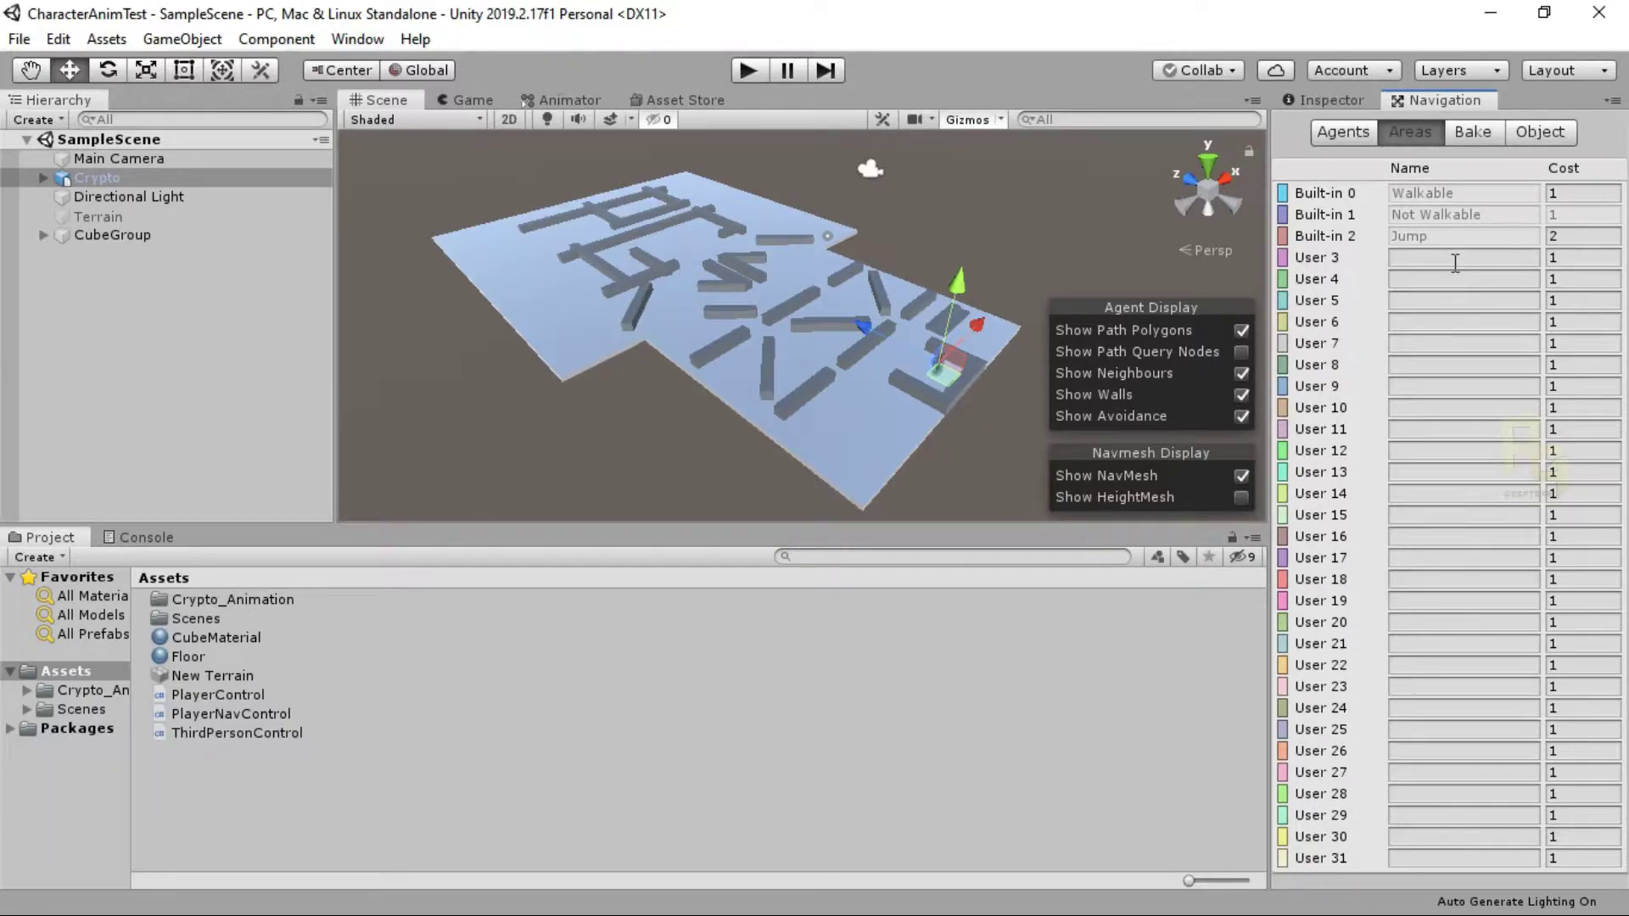
left_click(1468, 138)
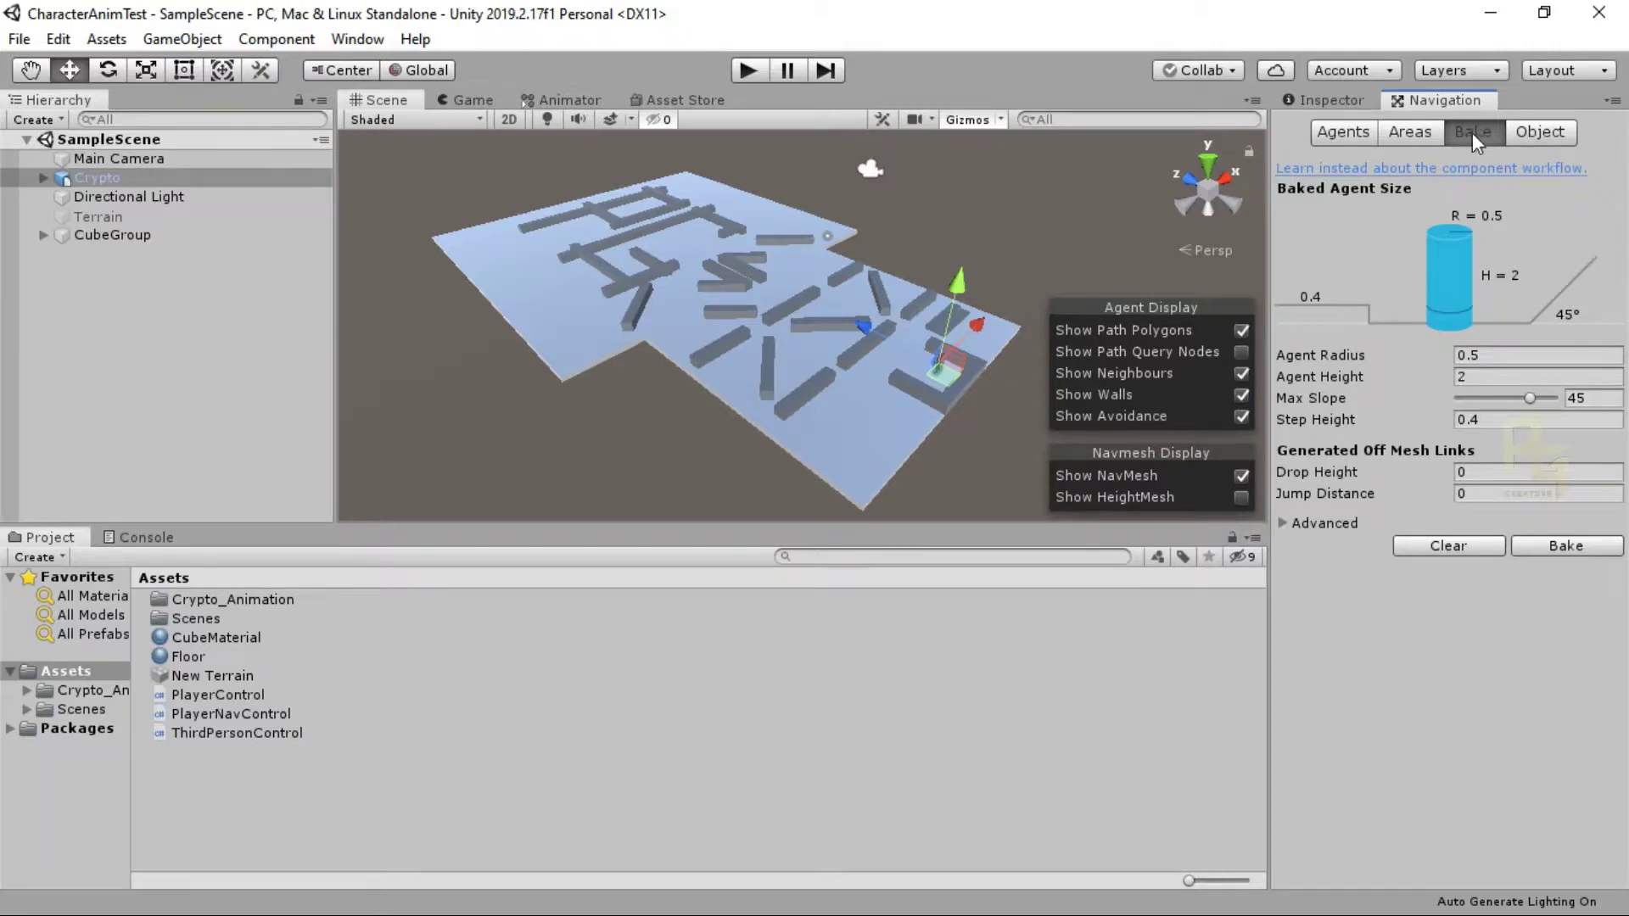
Step: Filter the scene objects to Mesh Renderers and examine the components and navigation settings of Cube (1)
left_click(1547, 133)
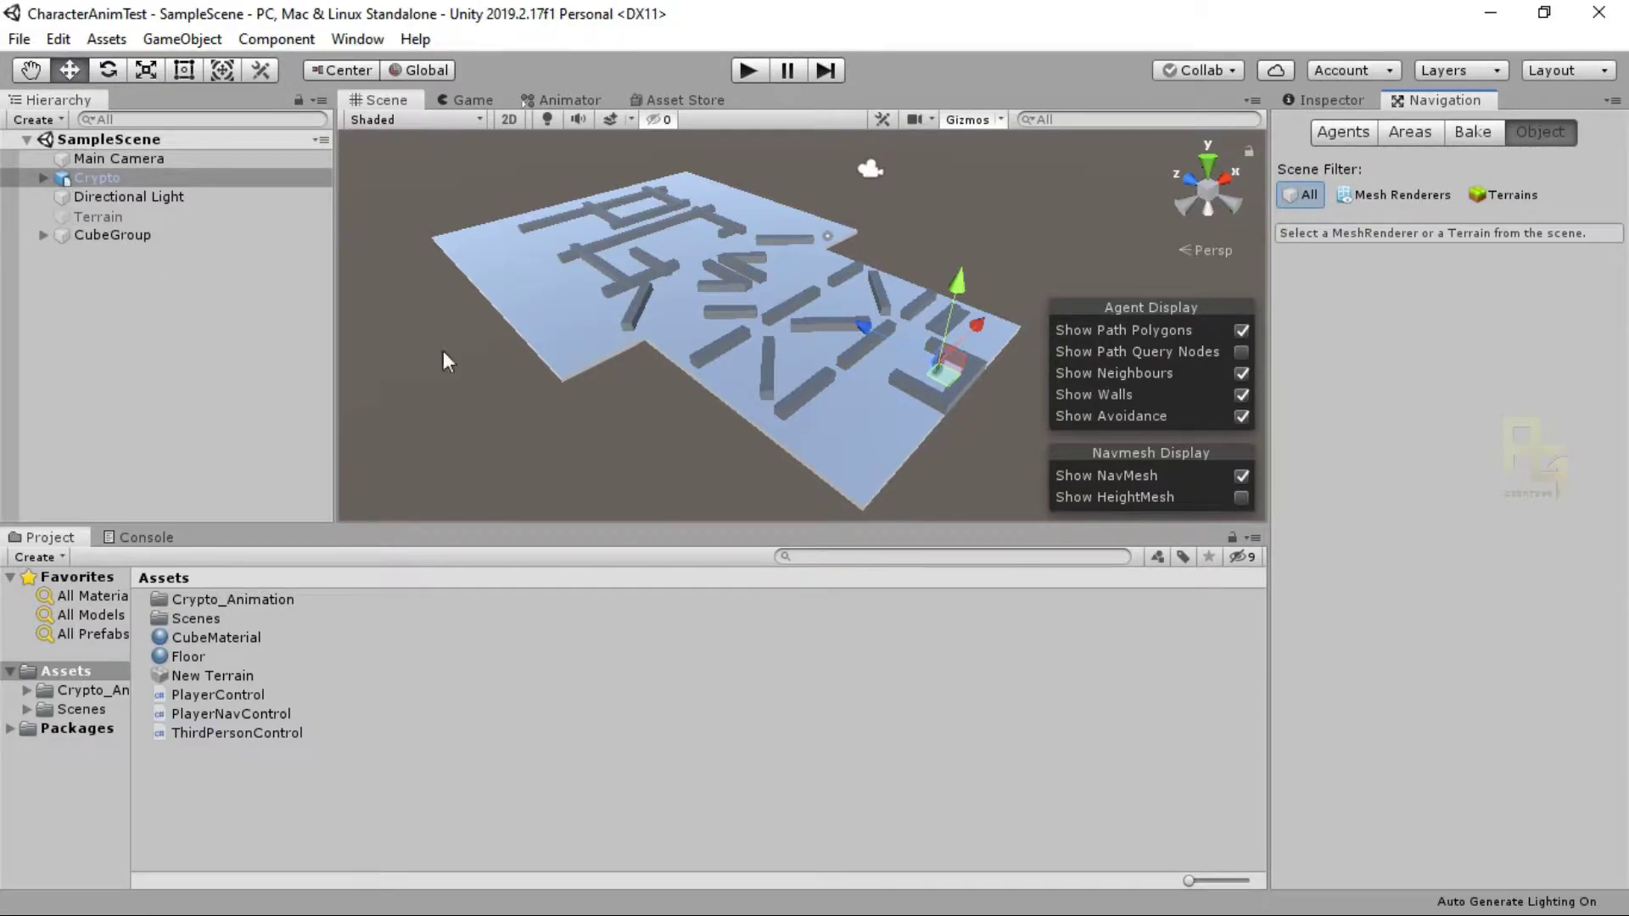
left_click(1378, 192)
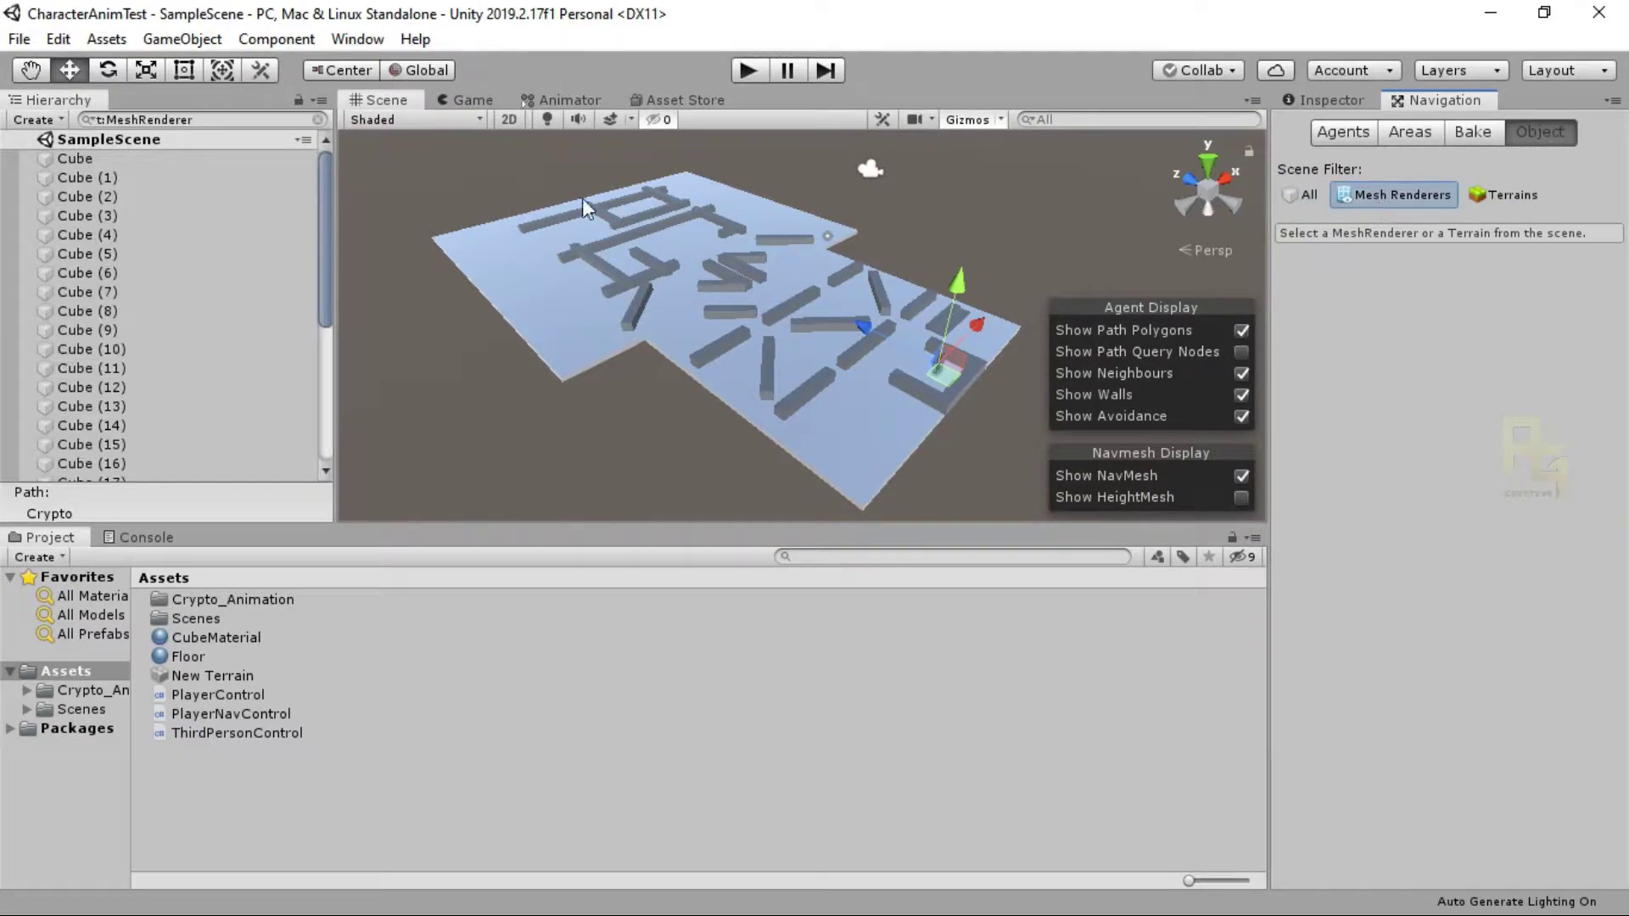
left_click(124, 180)
left_click(1320, 101)
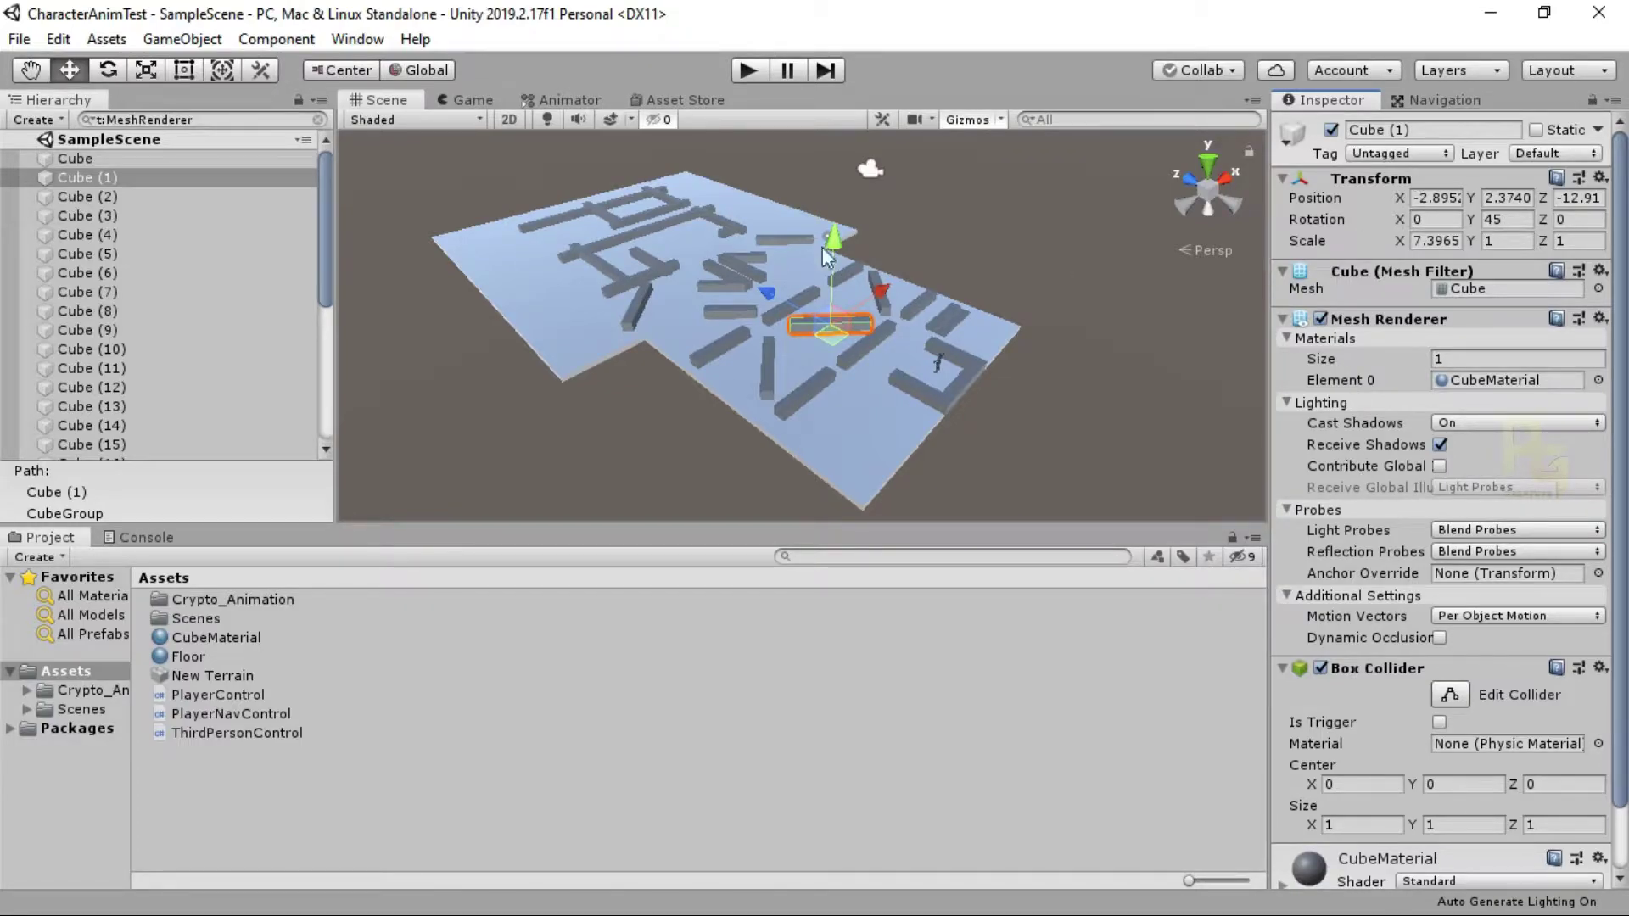
left_click(1448, 104)
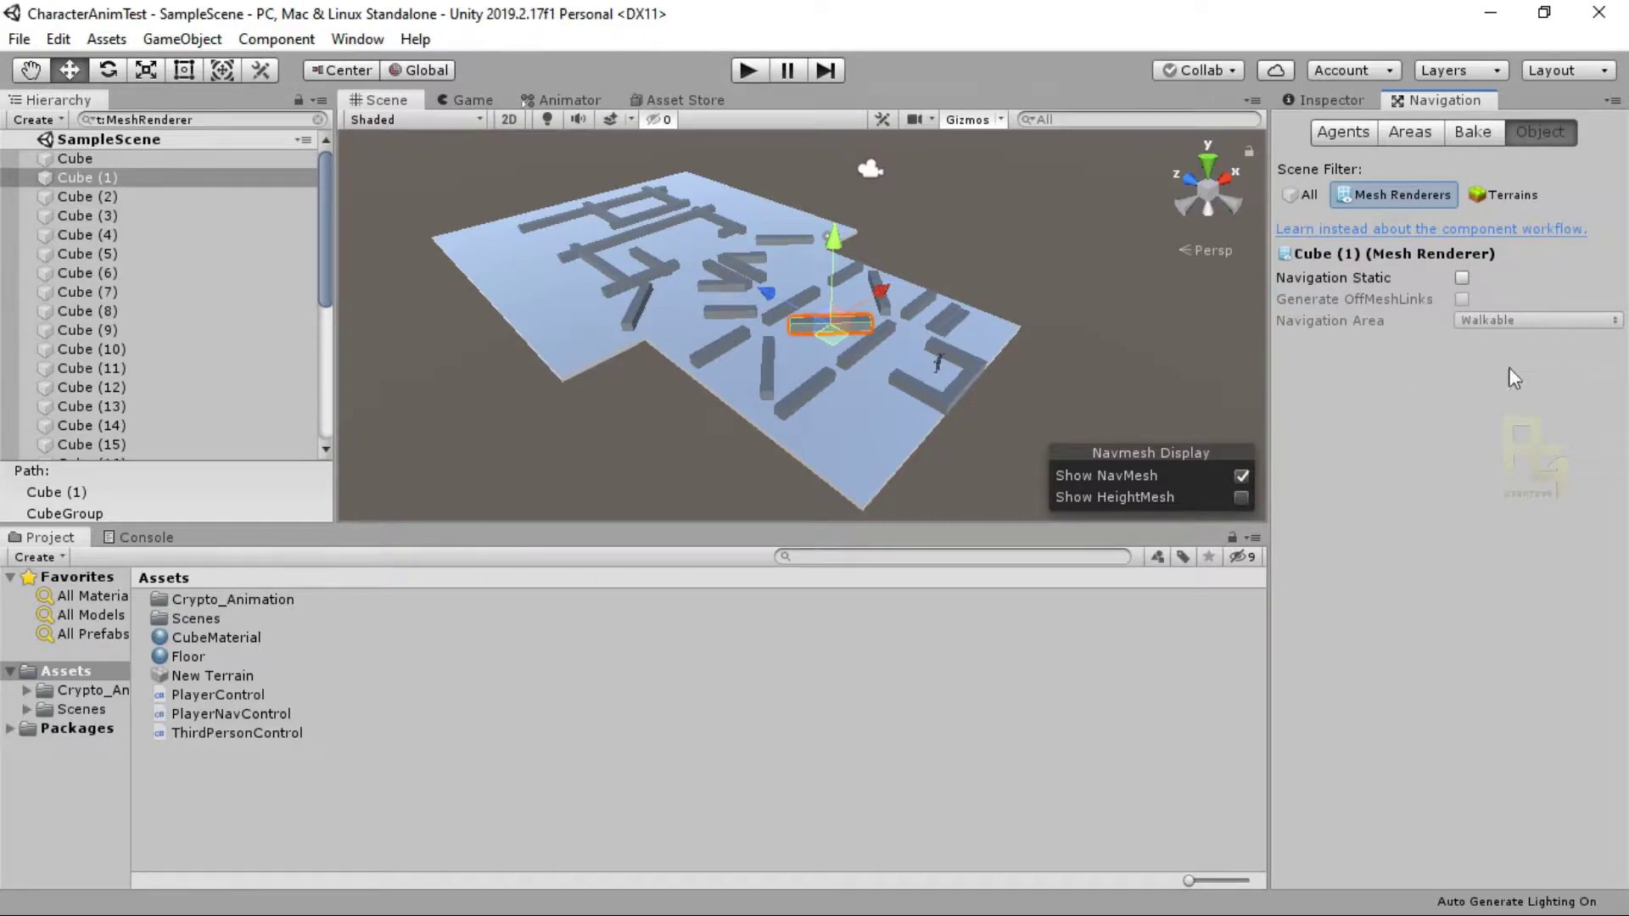
Step: Mark both large floor cubes, Cube and Cube (12), as Navigation Static with the Walkable navigation area
scroll(899, 421, "up", 1)
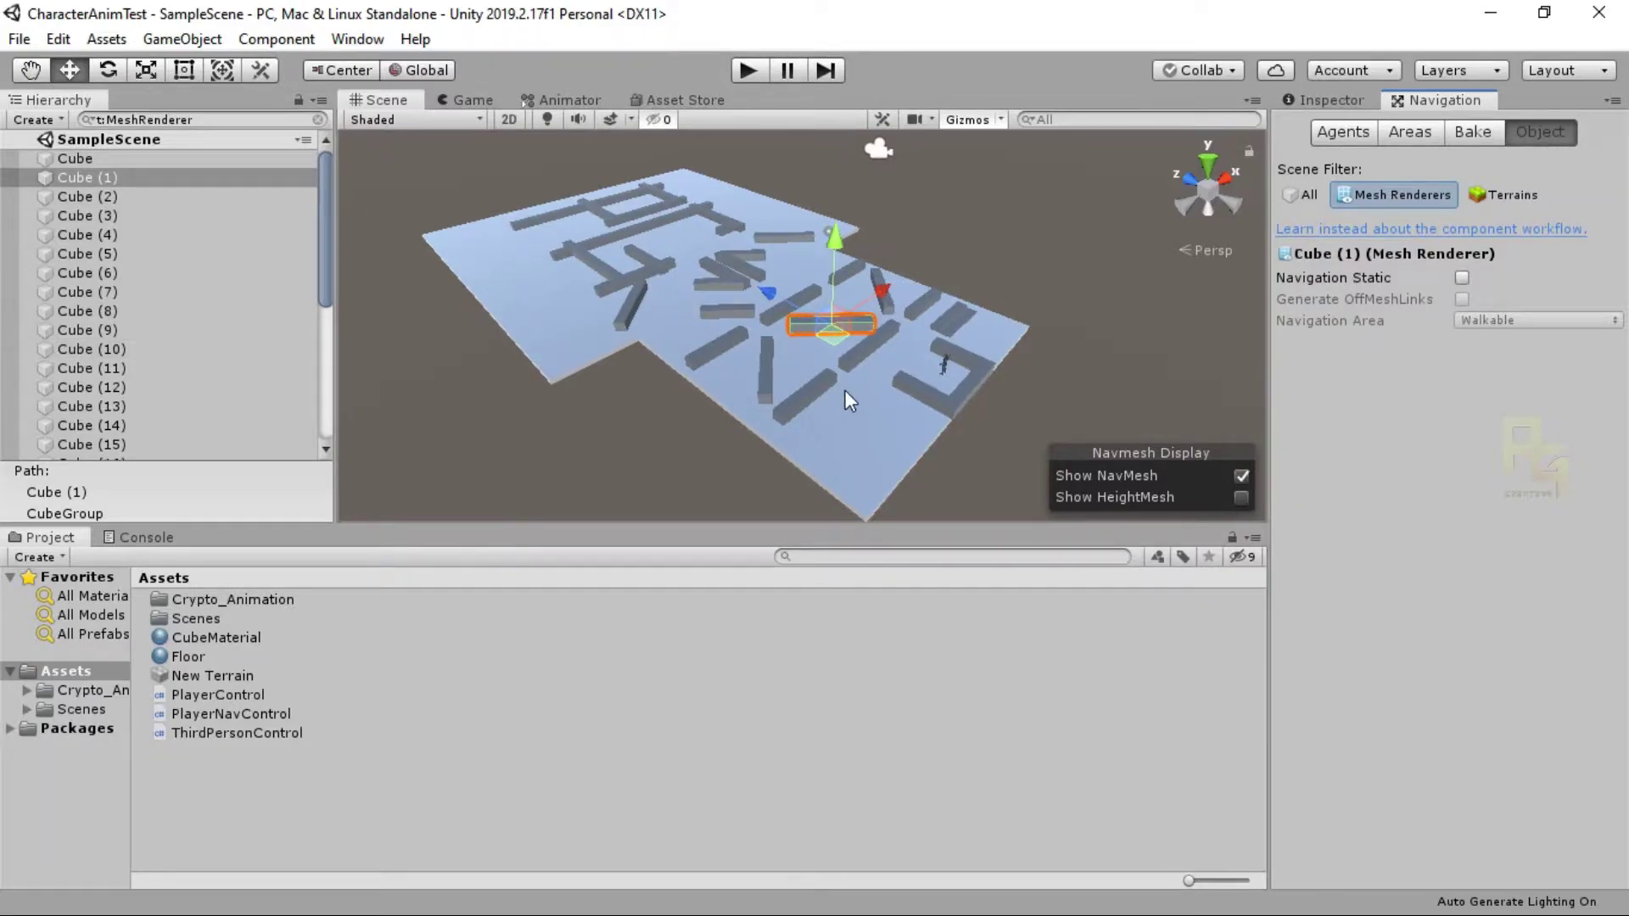
left_click(864, 446)
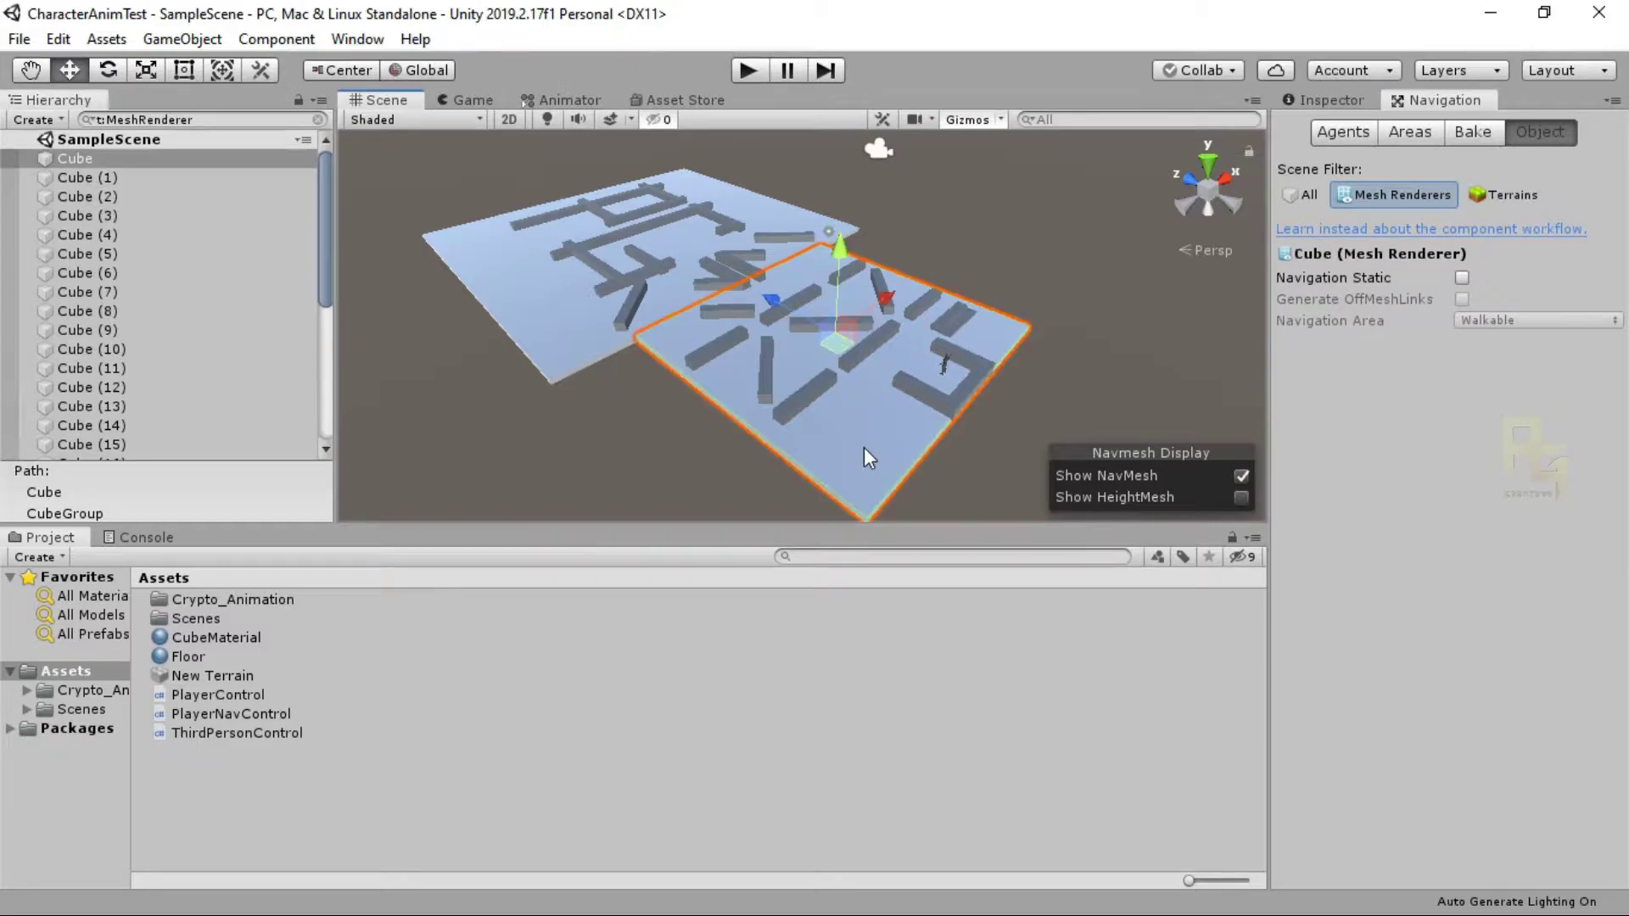
left_click(537, 319)
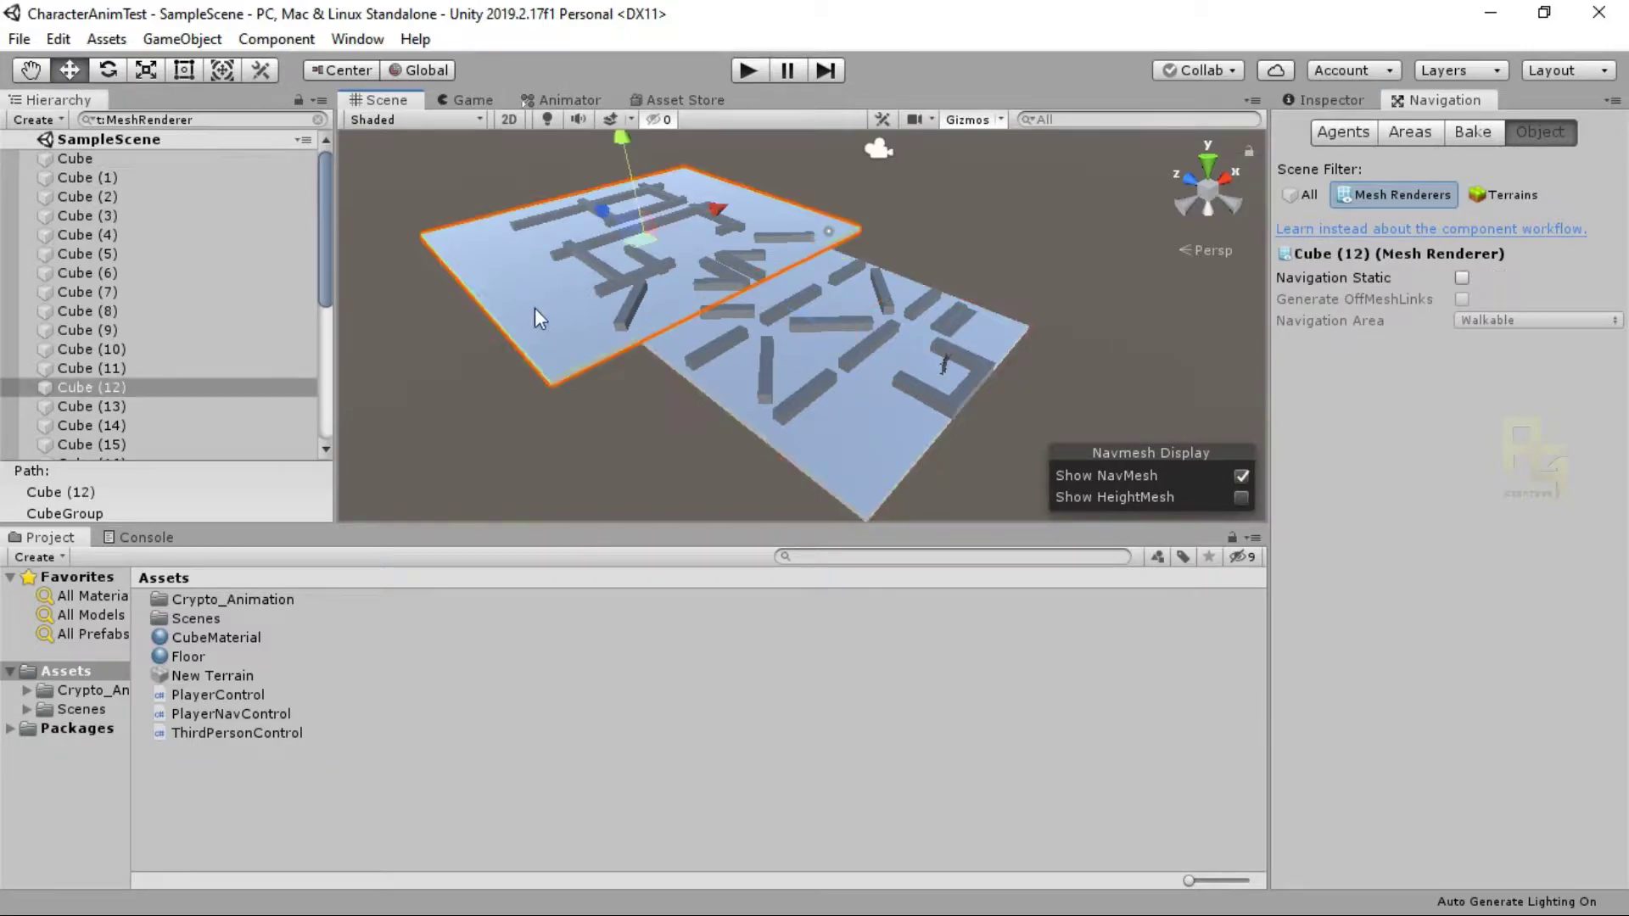
left_click(849, 456, "shift")
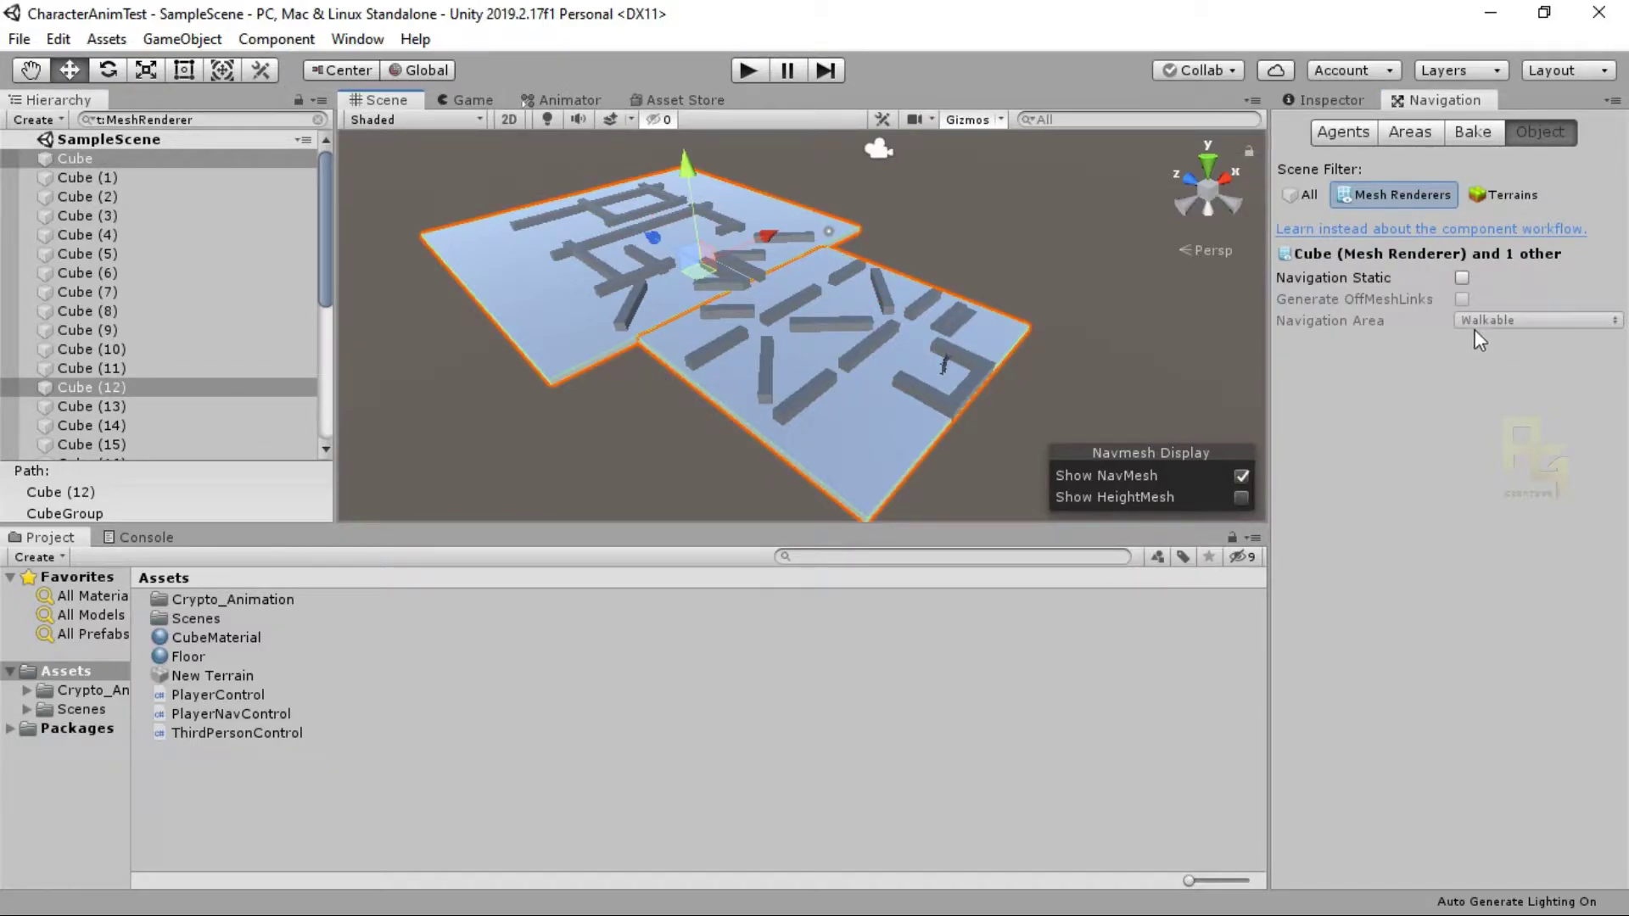
left_click(1462, 279)
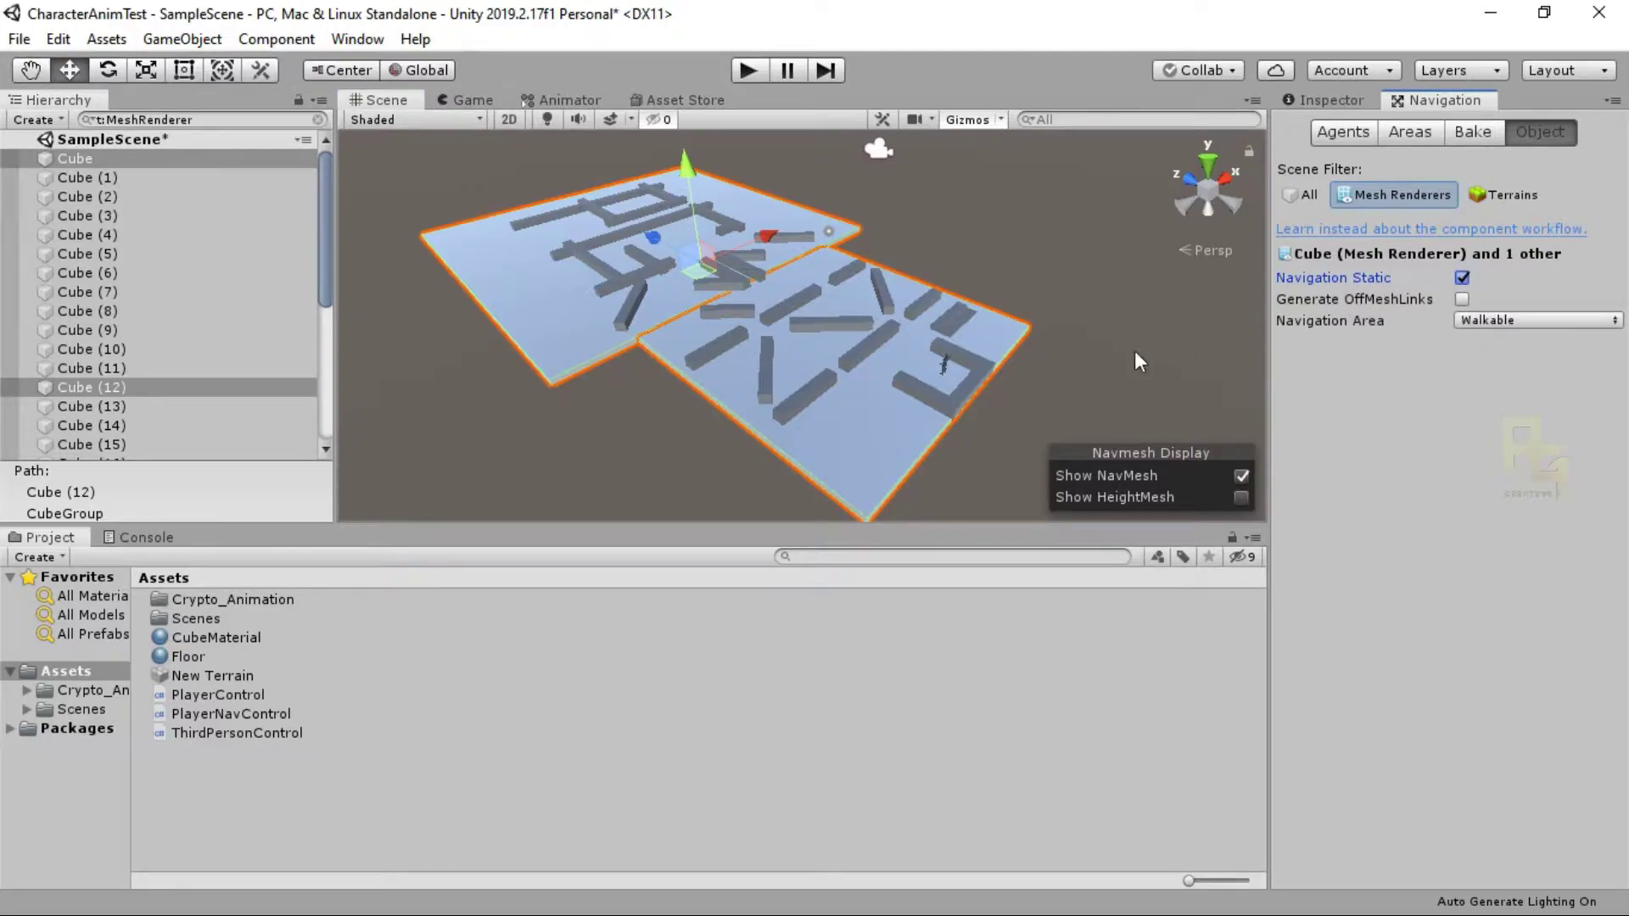
left_click(1529, 321)
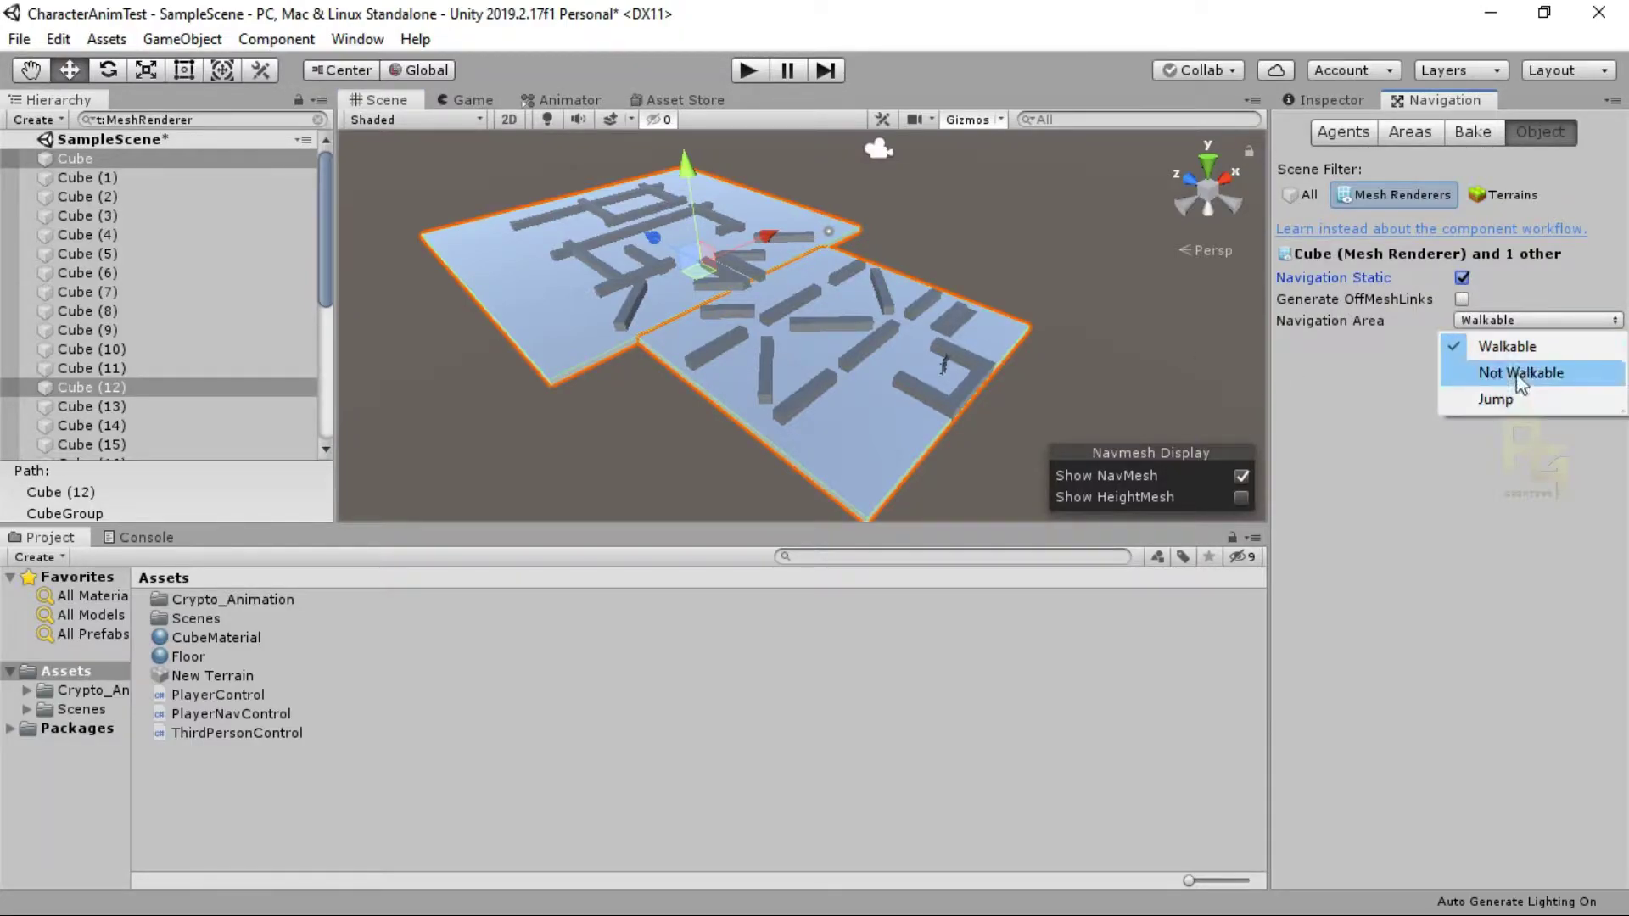
left_click(1510, 346)
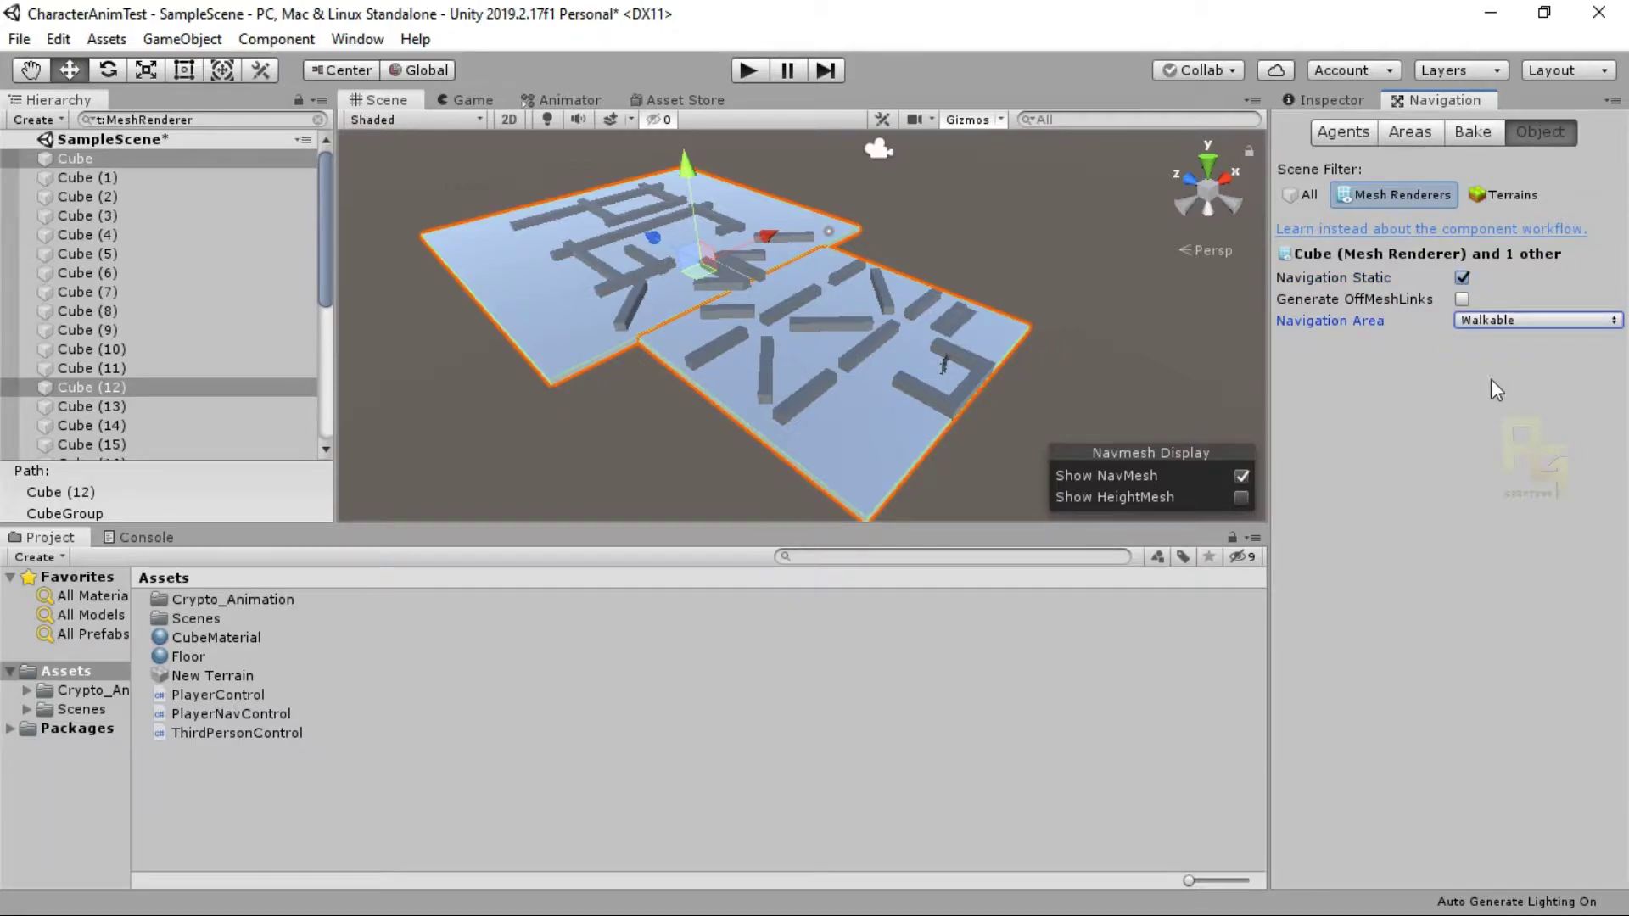
Step: Bake the navmesh with the current agent size settings
left_click(1487, 135)
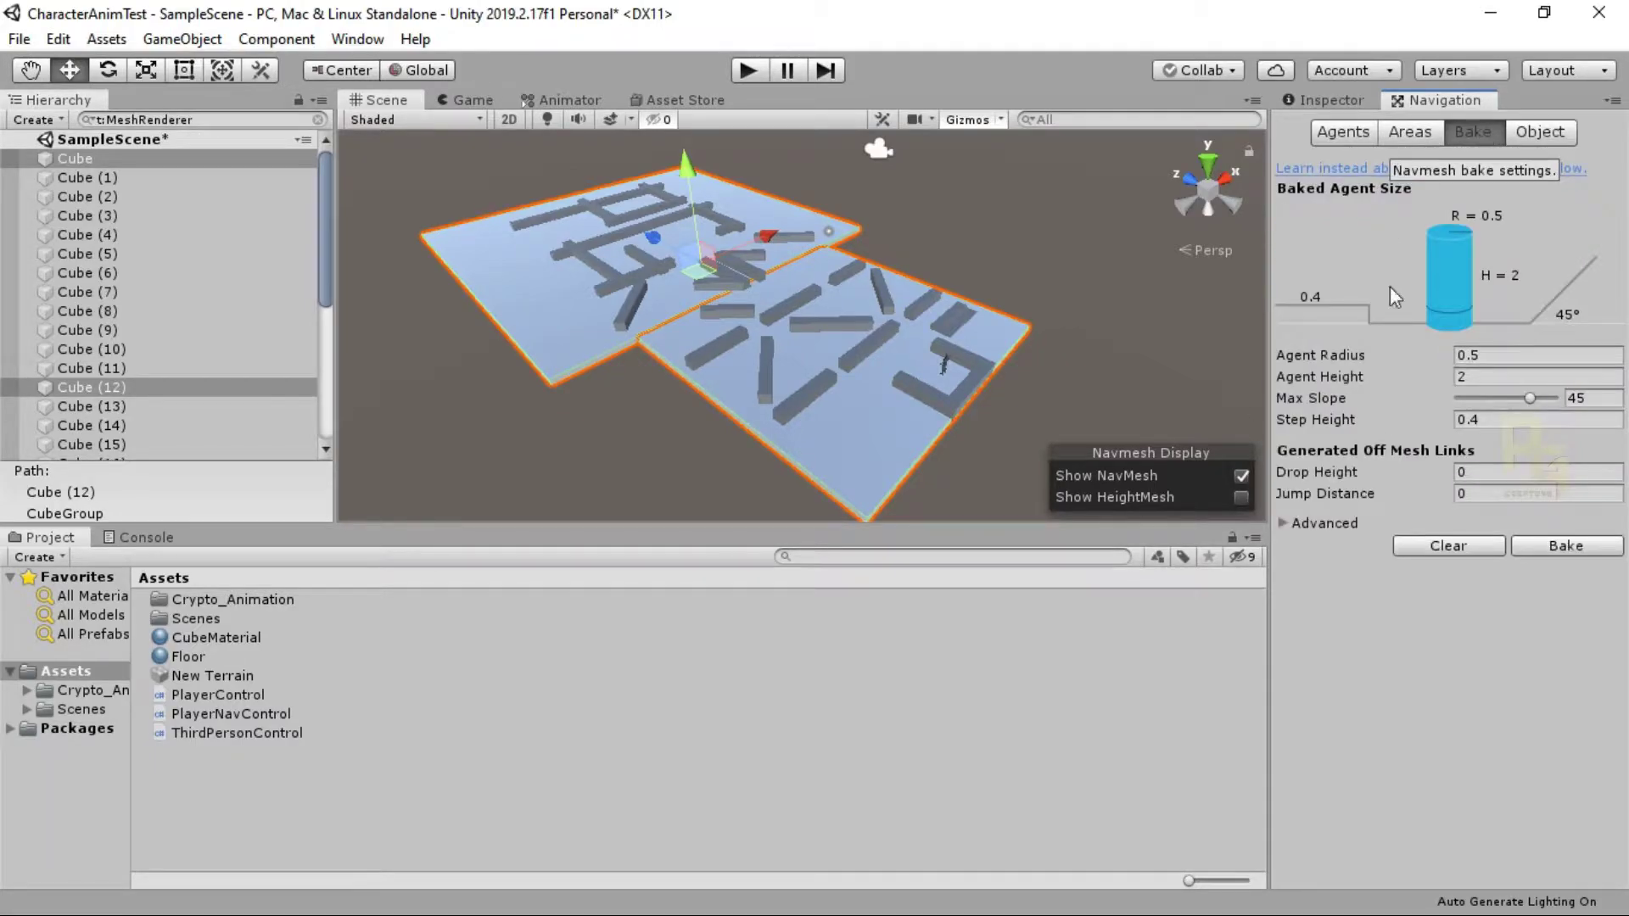
left_click(1561, 546)
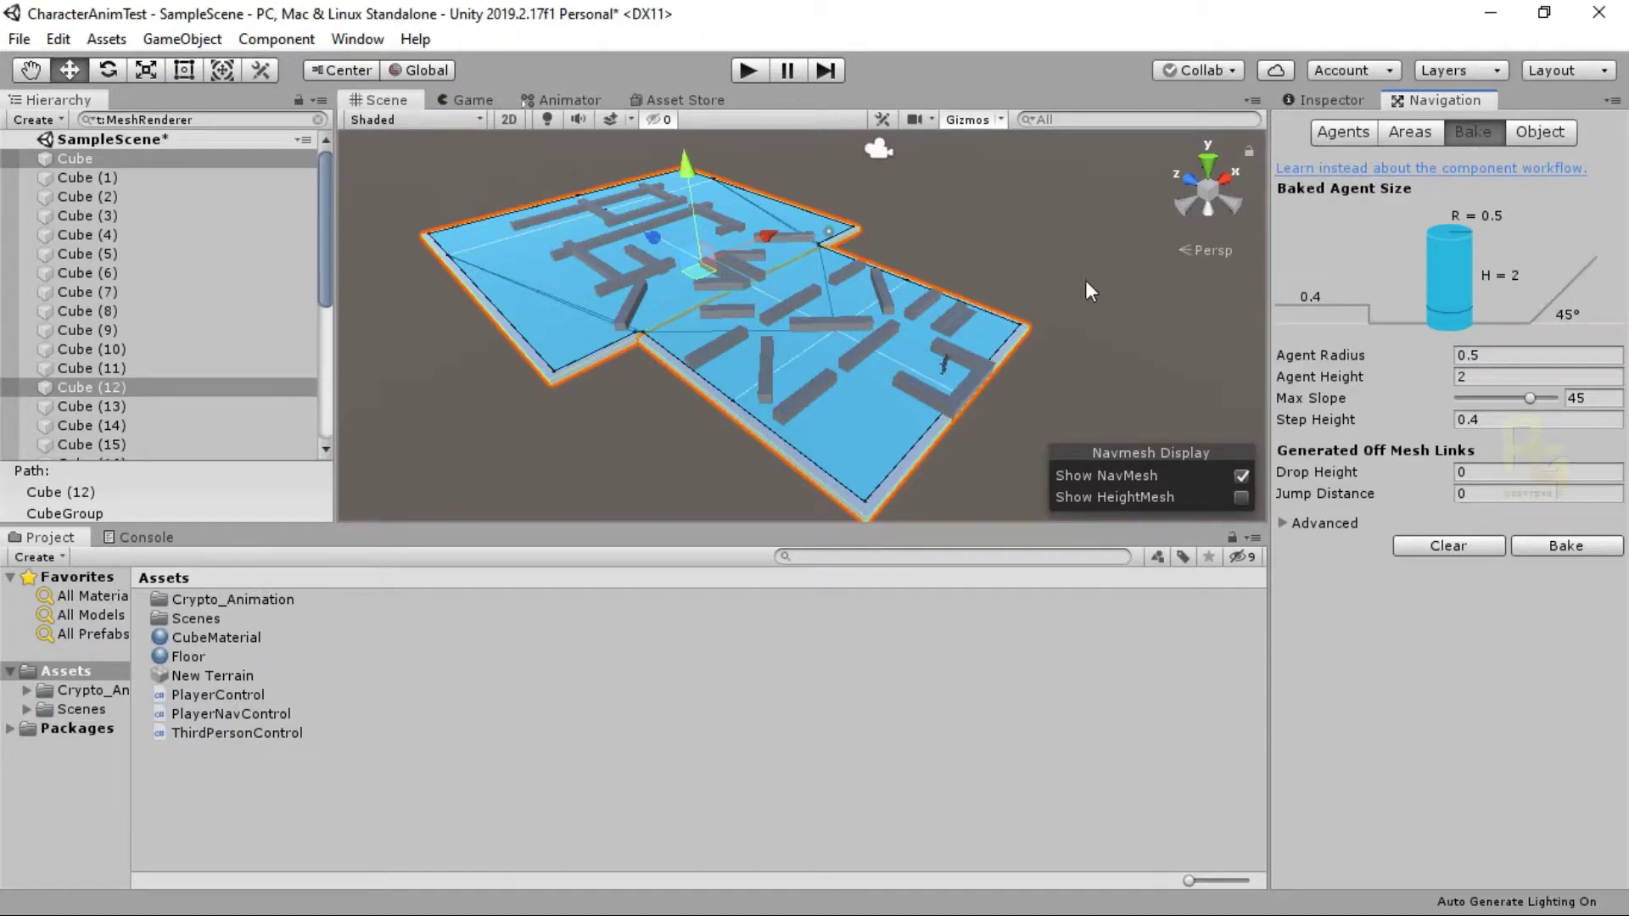
Step: Mark all obstacle cubes, excluding the floors Cube and Cube (12), as Navigation Static with the Not Walkable navigation area
left_click(1525, 134)
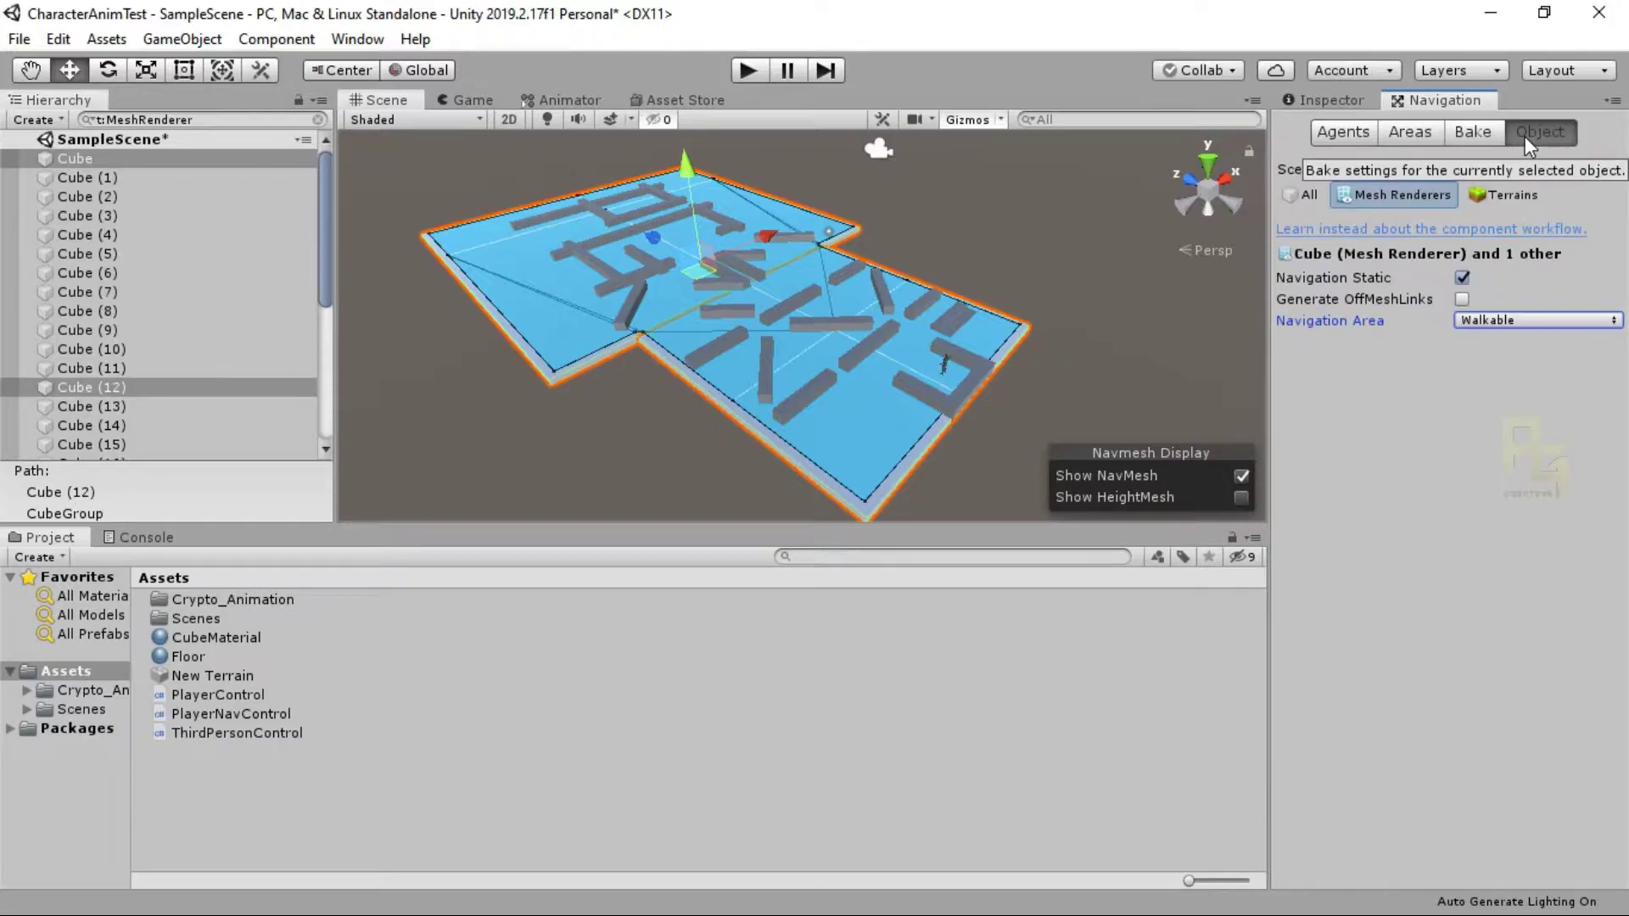
left_click(117, 177)
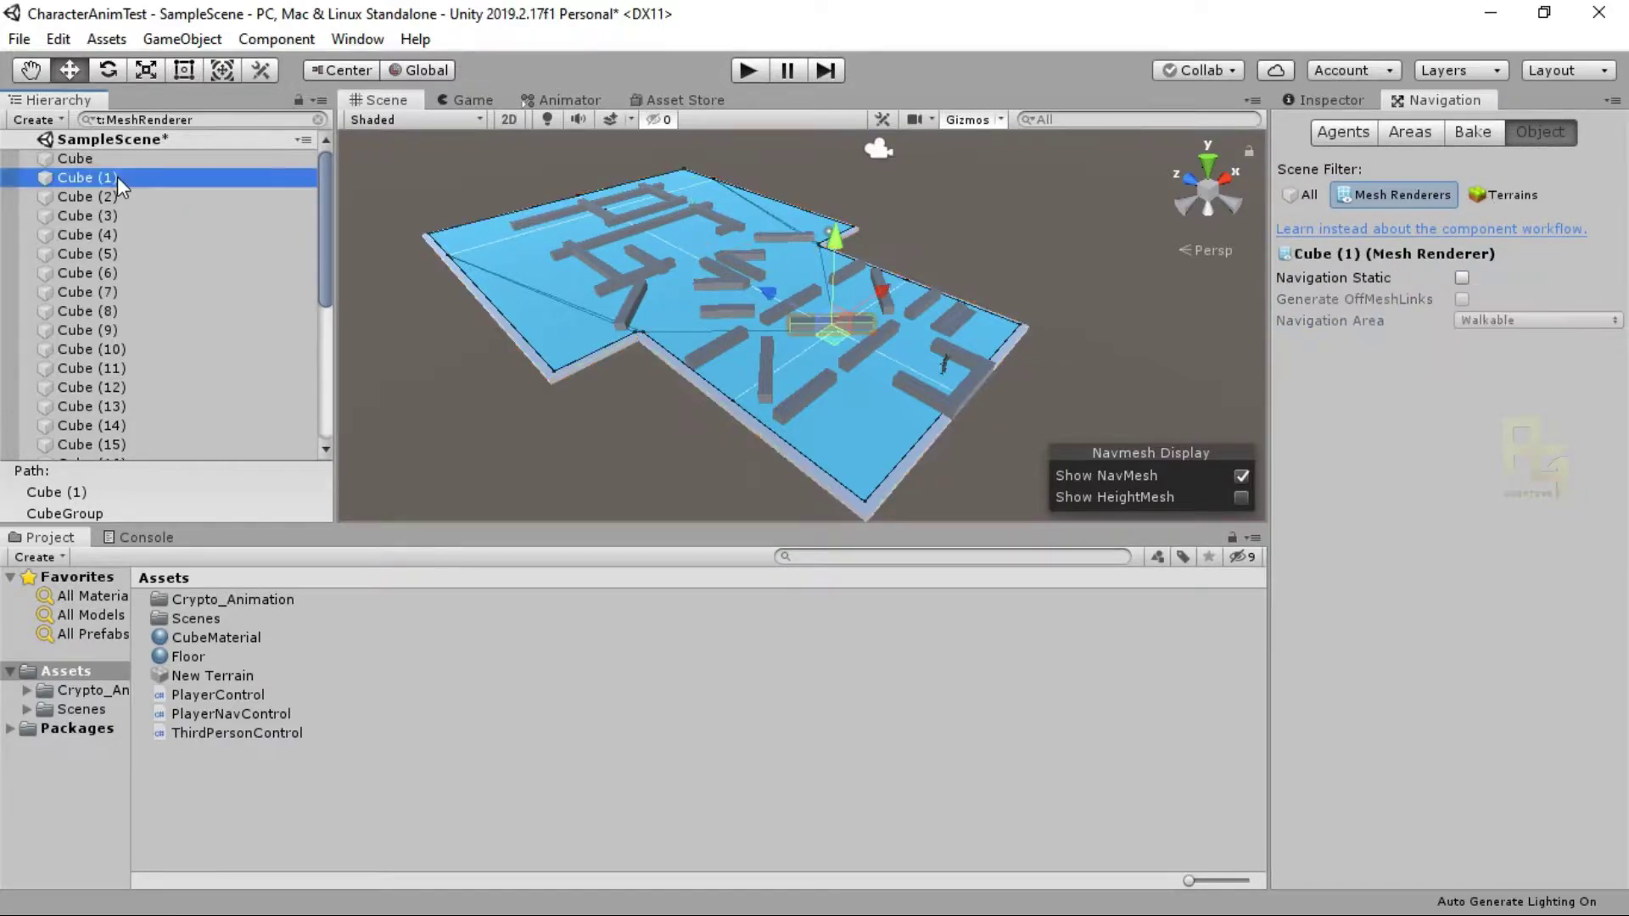
left_click(68, 159)
scroll(135, 359, "down", 4)
scroll(127, 382, "down", 2)
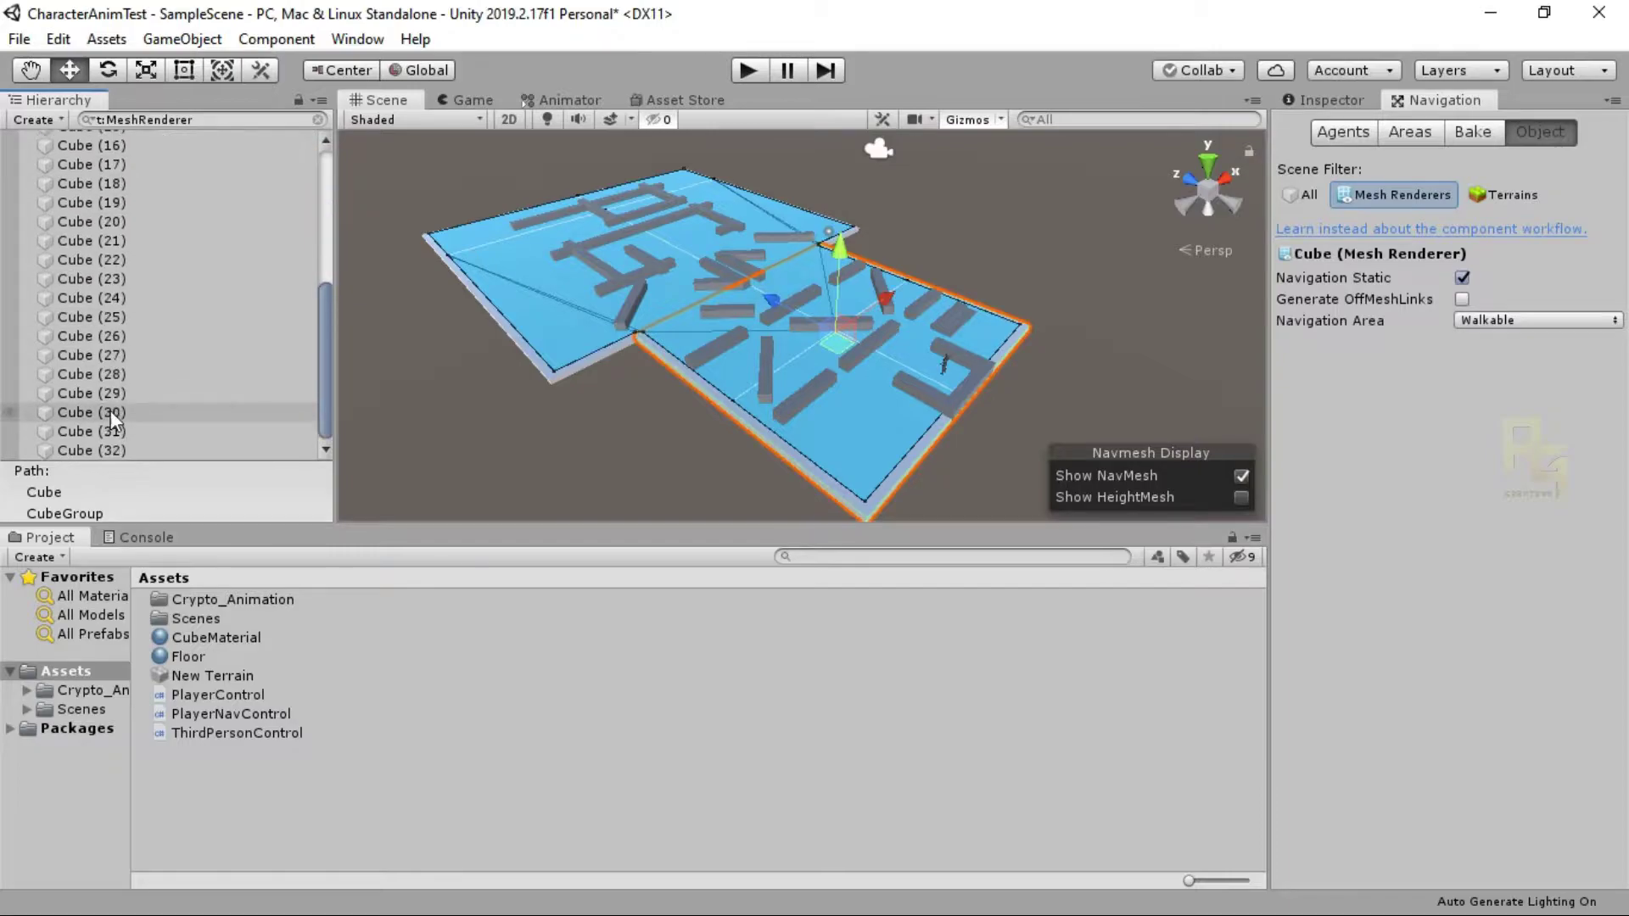
left_click(129, 451, "shift")
scroll(105, 301, "up", 6)
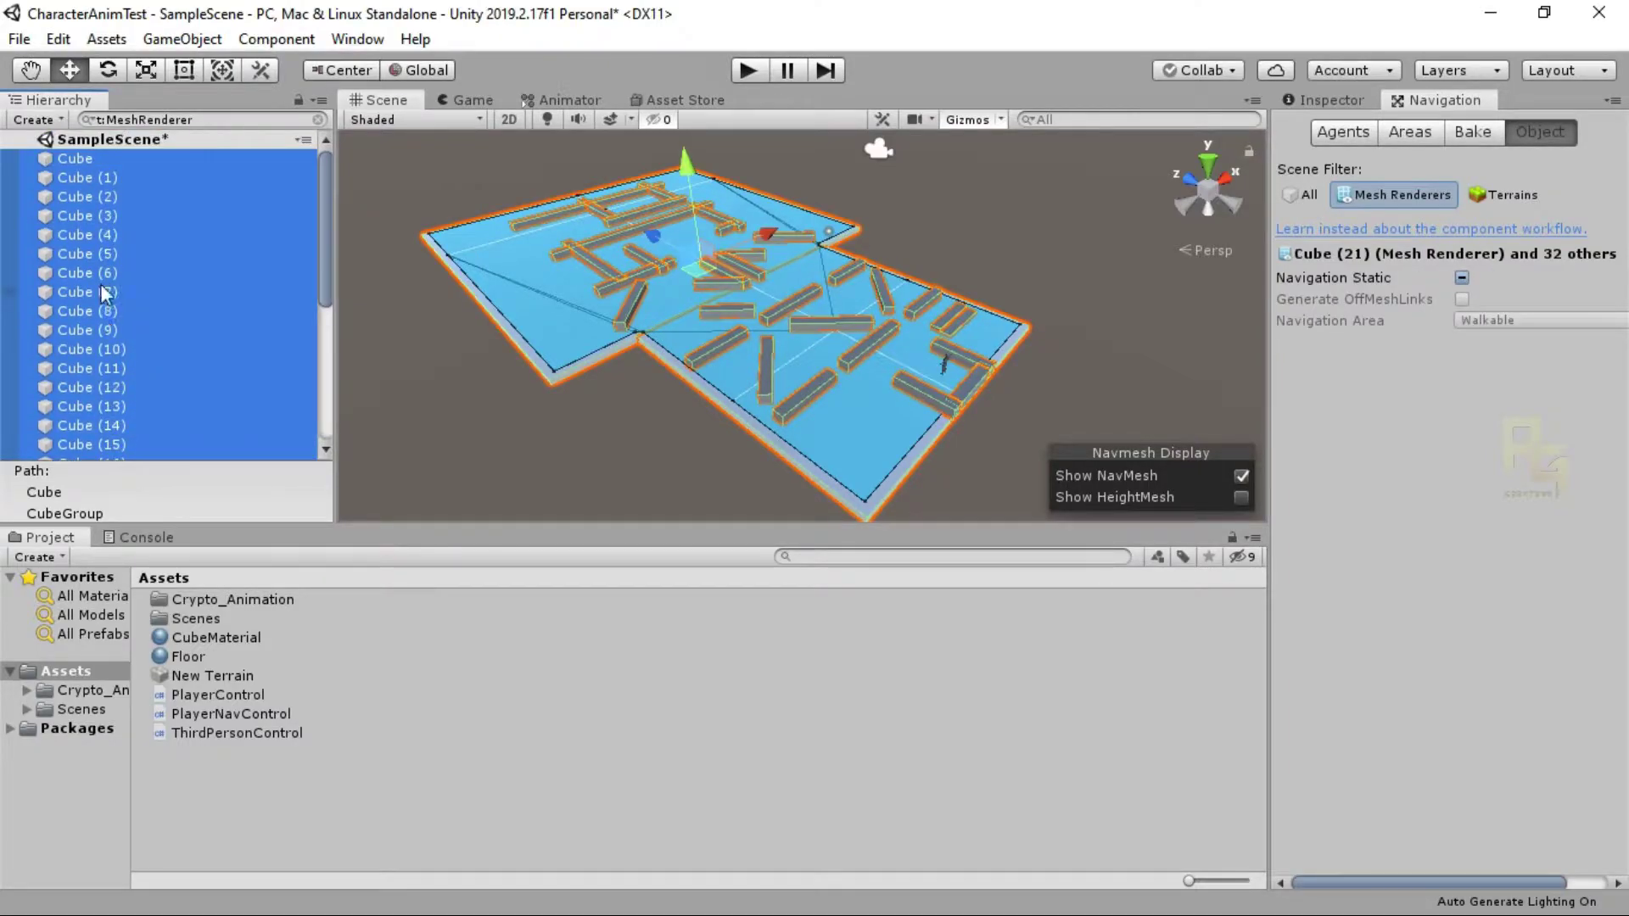
left_click(857, 410, "ctrl")
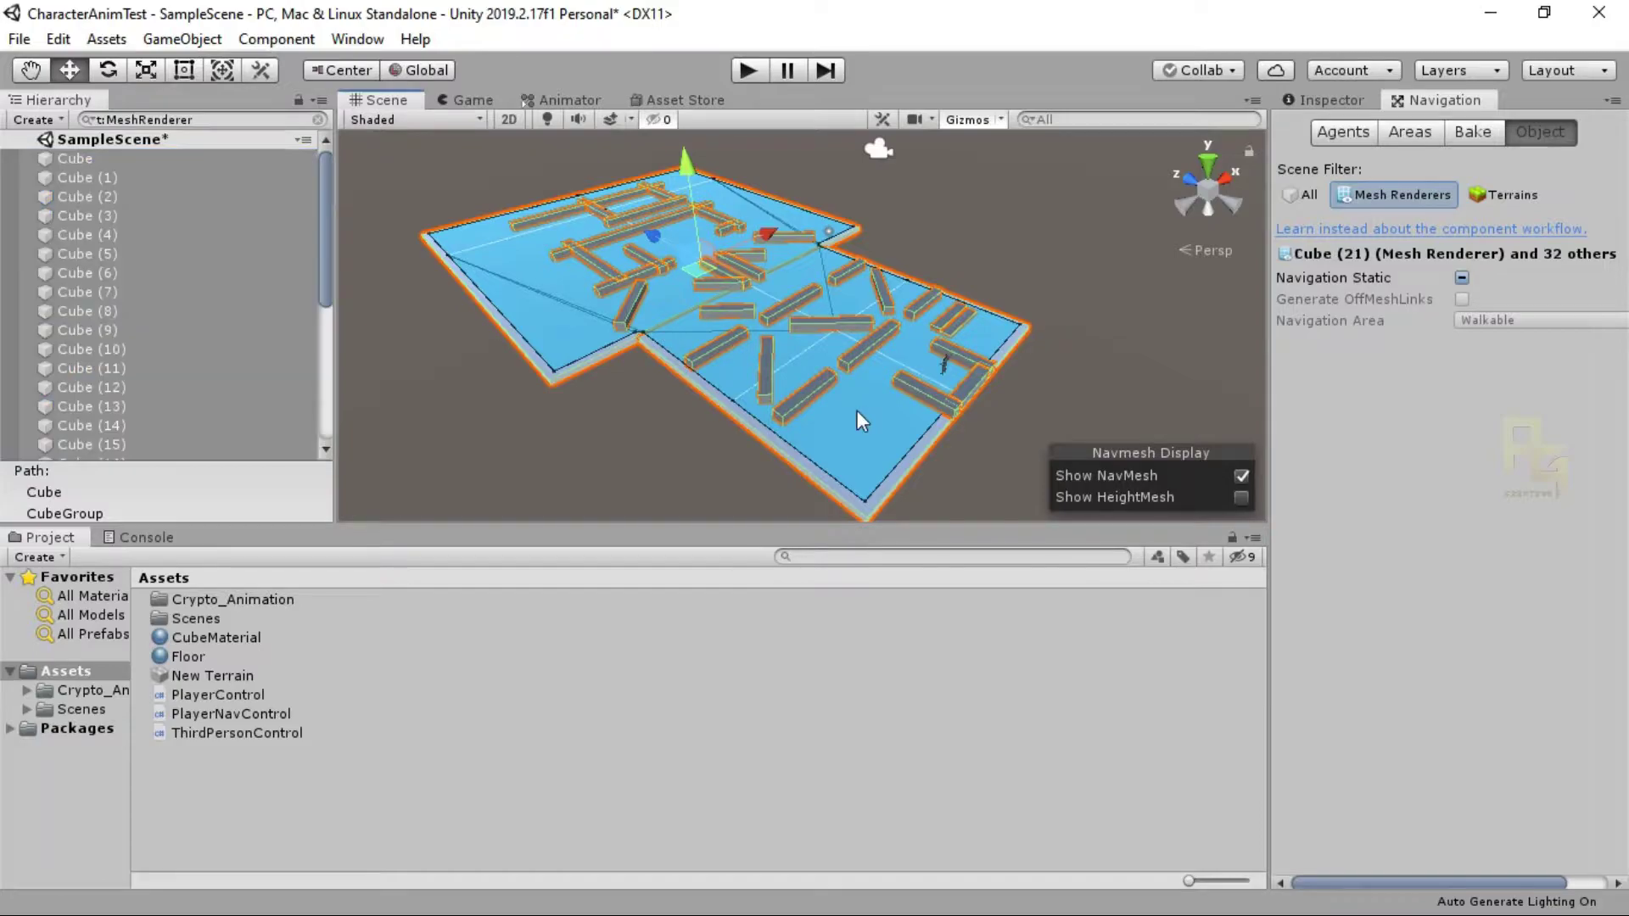
left_click(544, 338, "ctrl")
scroll(158, 334, "up", 6)
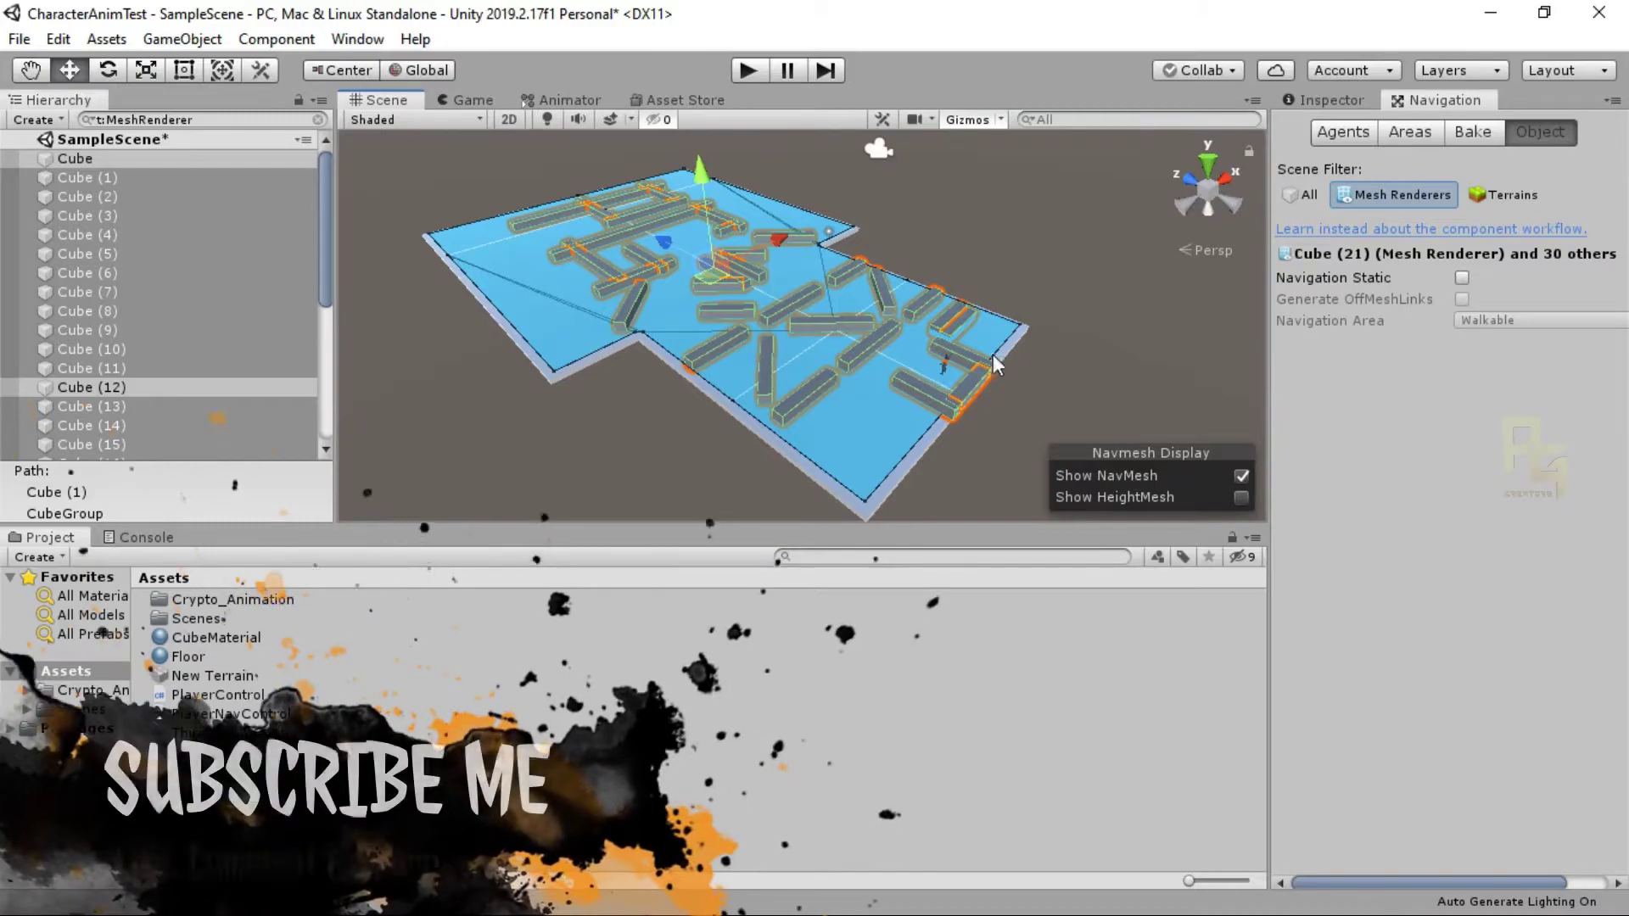
left_click(1463, 277)
left_click(1497, 320)
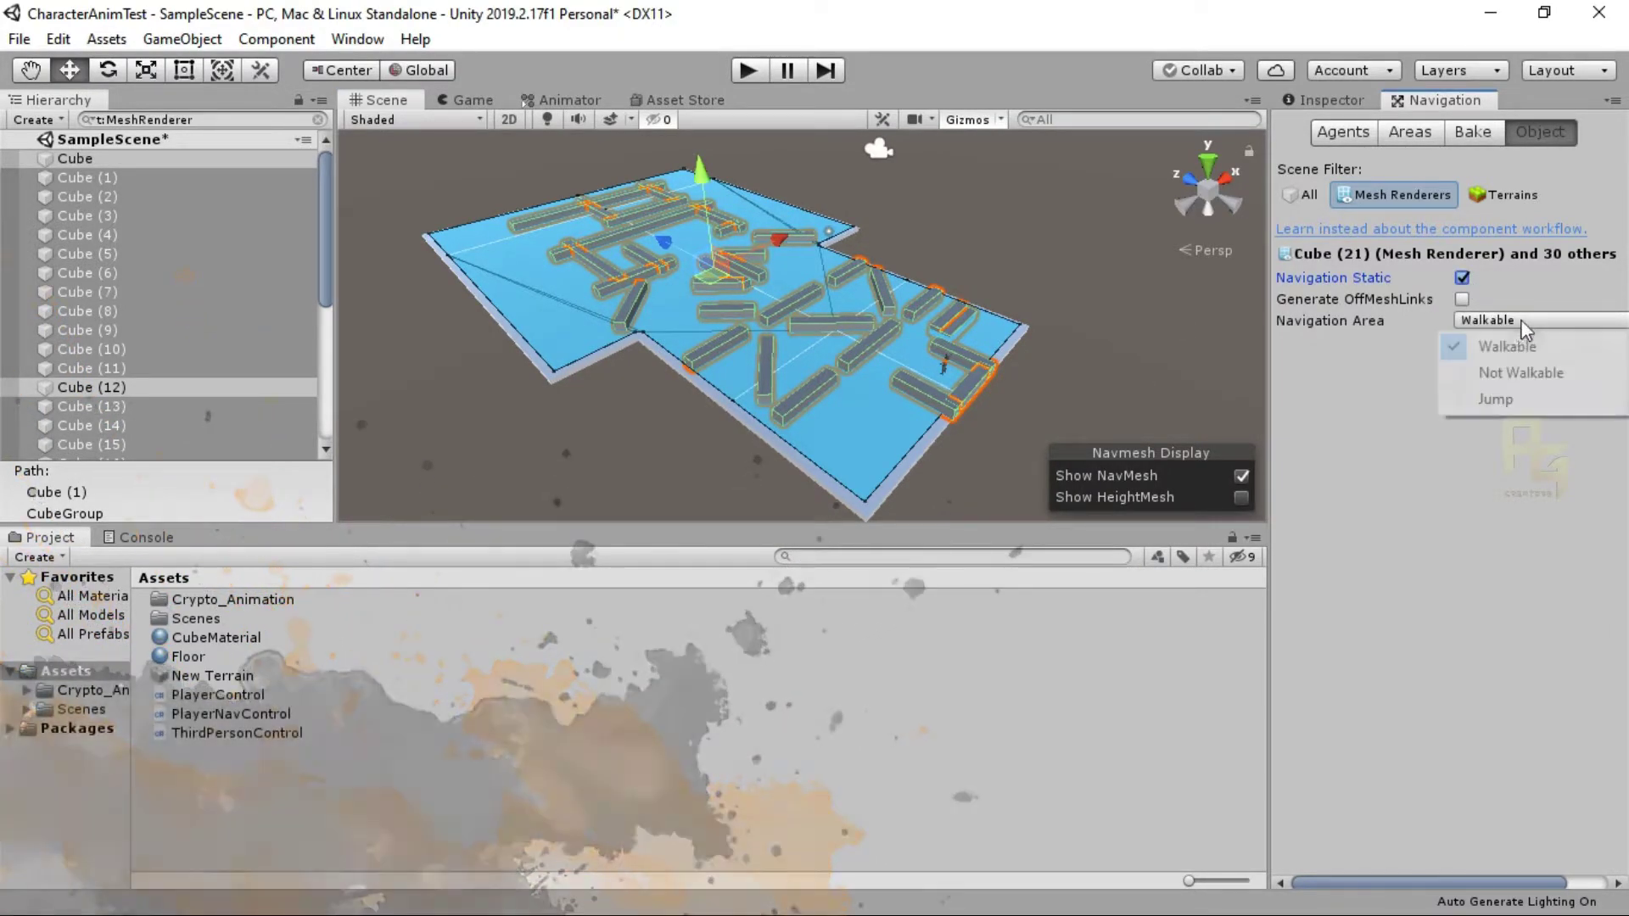
left_click(1515, 378)
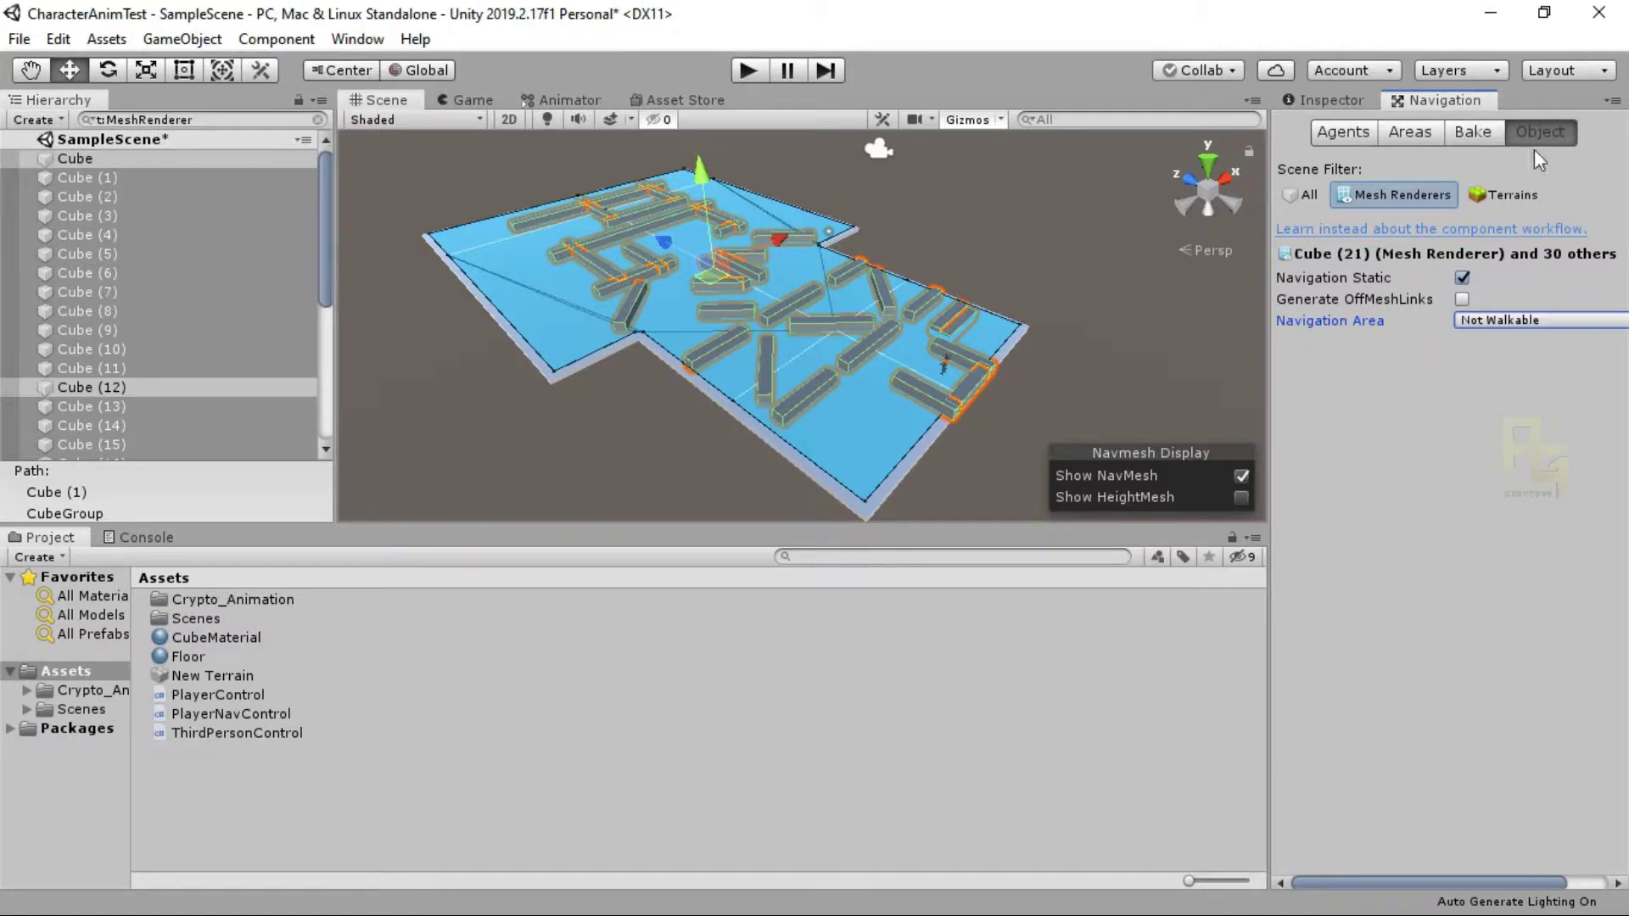
Step: Clear the existing navmesh and bake it again with the obstacle cubes included
left_click(1474, 142)
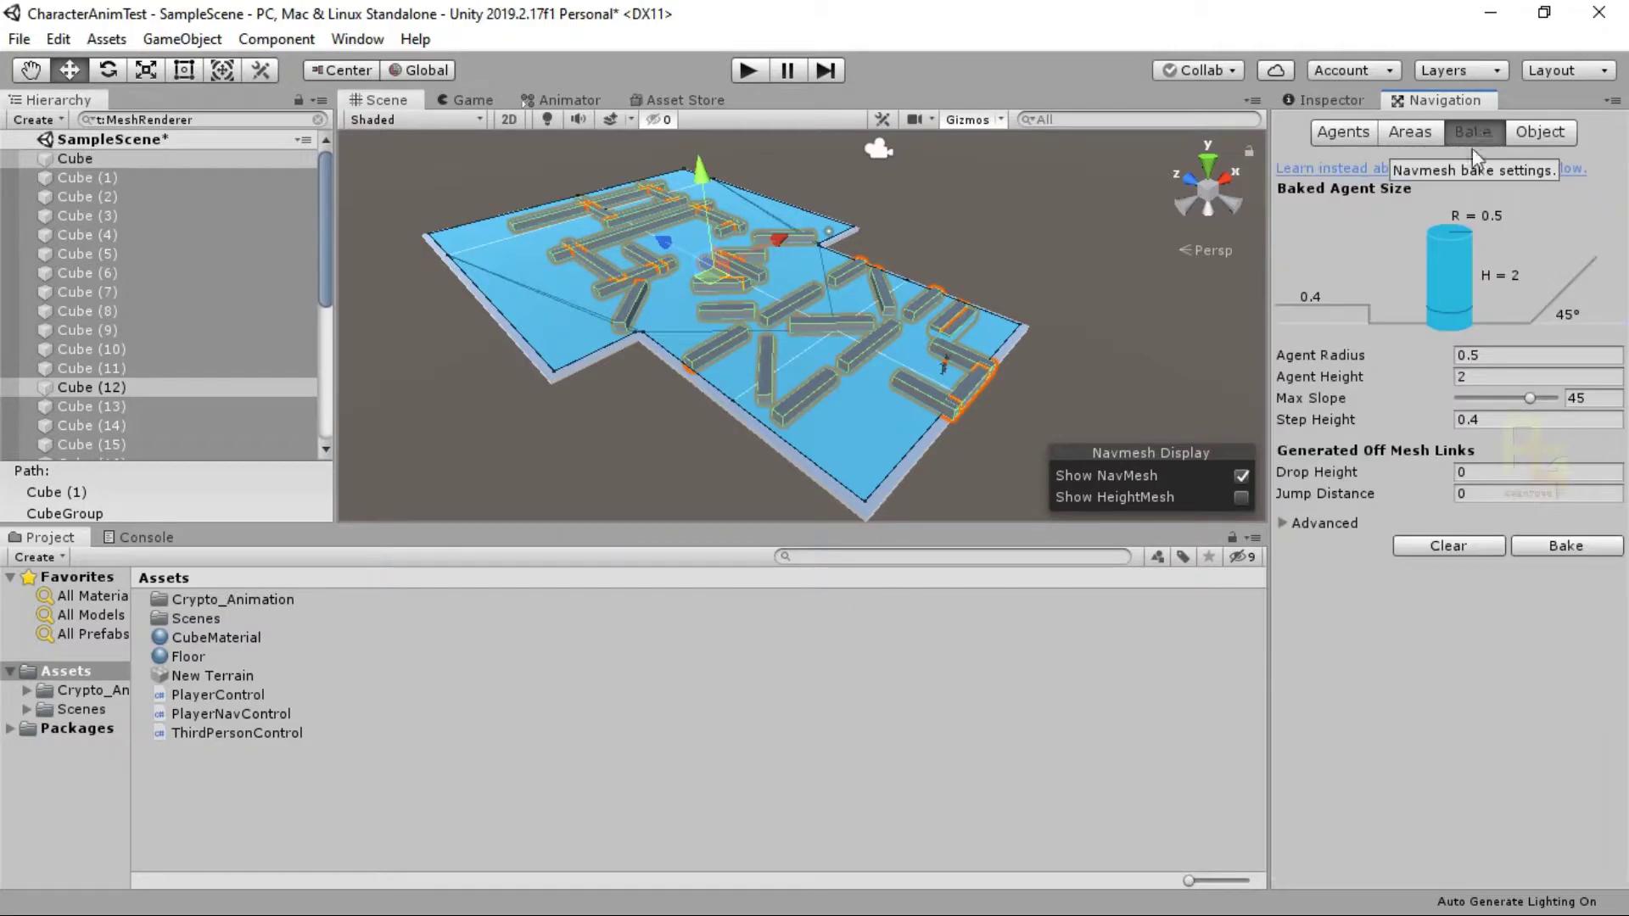
left_click(1447, 552)
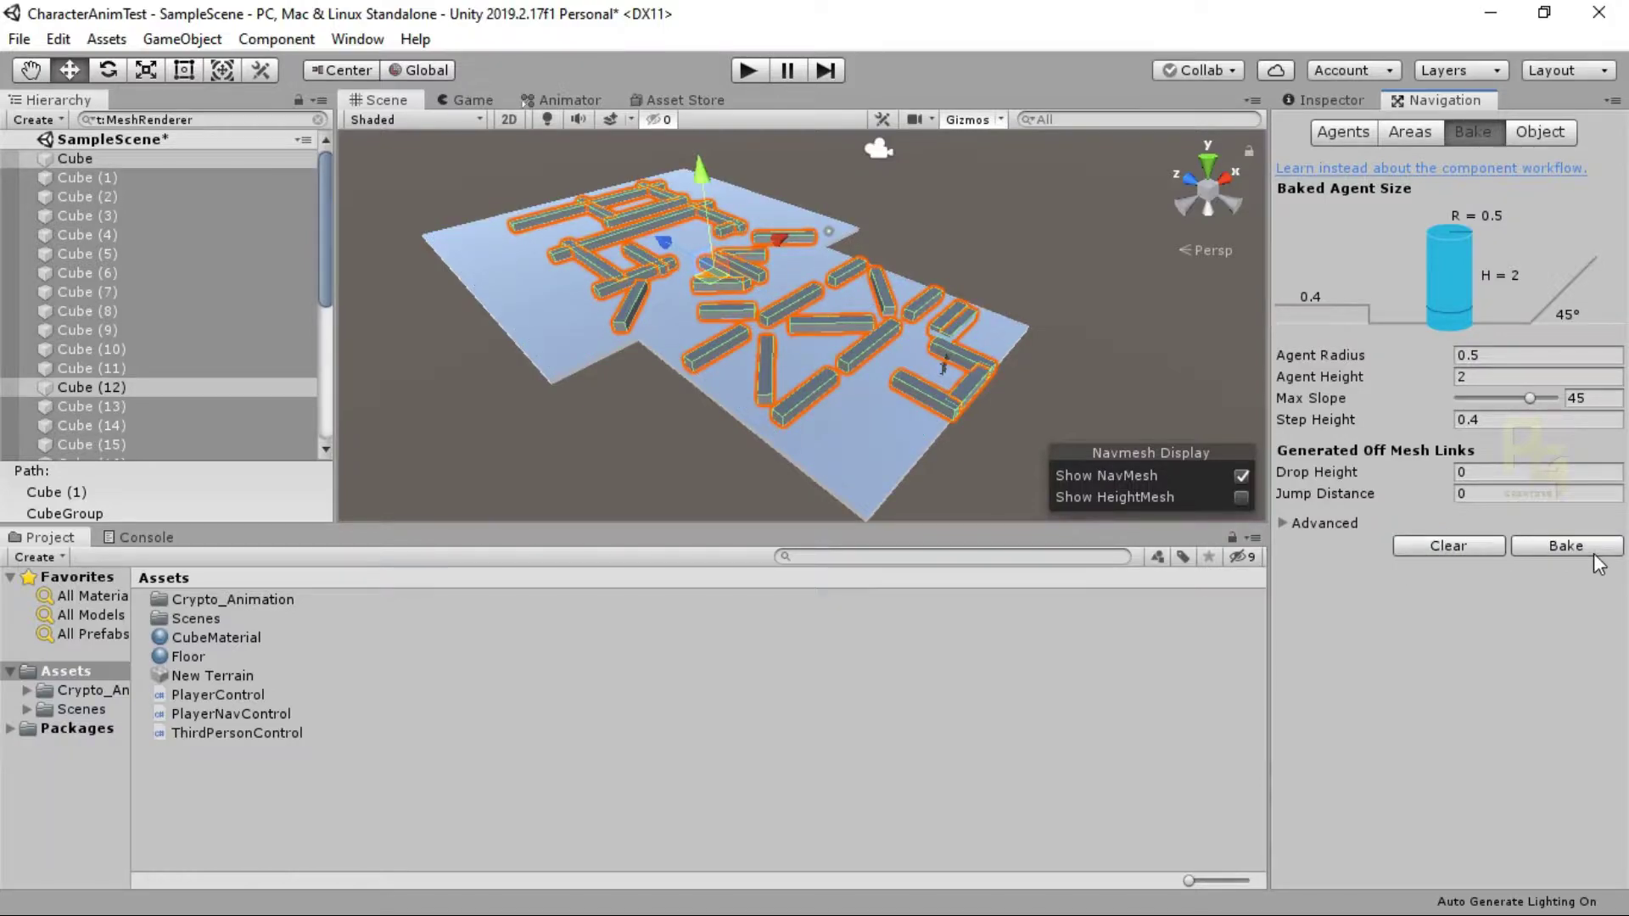
left_click(1566, 547)
Step: Examine the baked navmesh around the obstacle cubes, including the gaps between them and the floor edges
left_click_drag(915, 389, 709, 265, "alt")
scroll(828, 409, "up", 8)
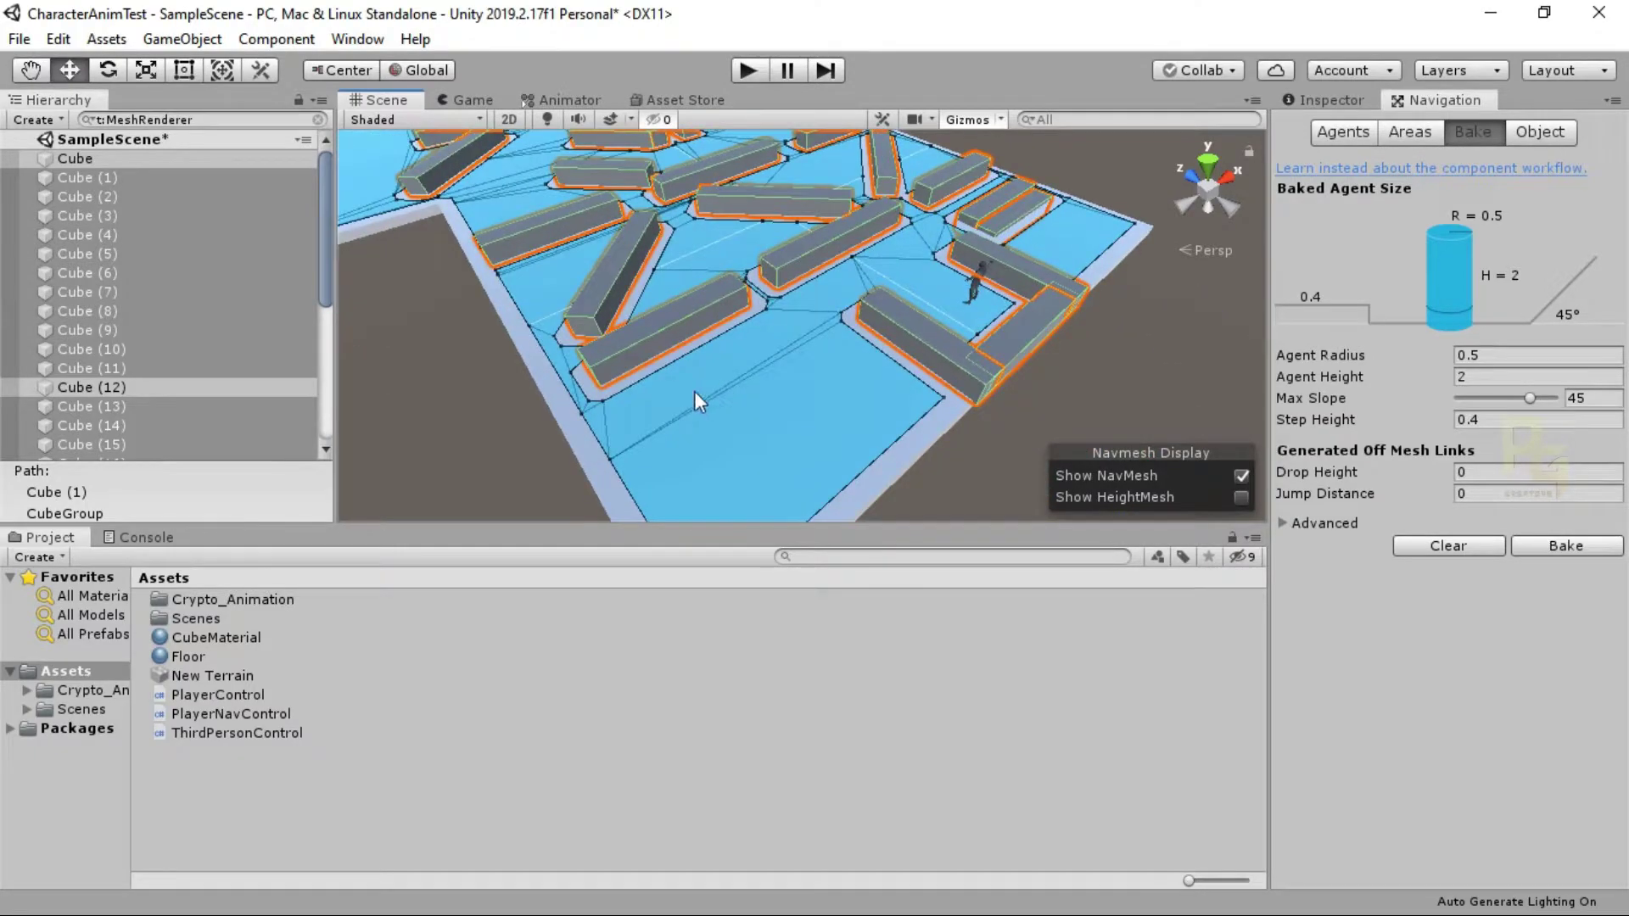
left_click_drag(699, 391, 905, 404, "alt")
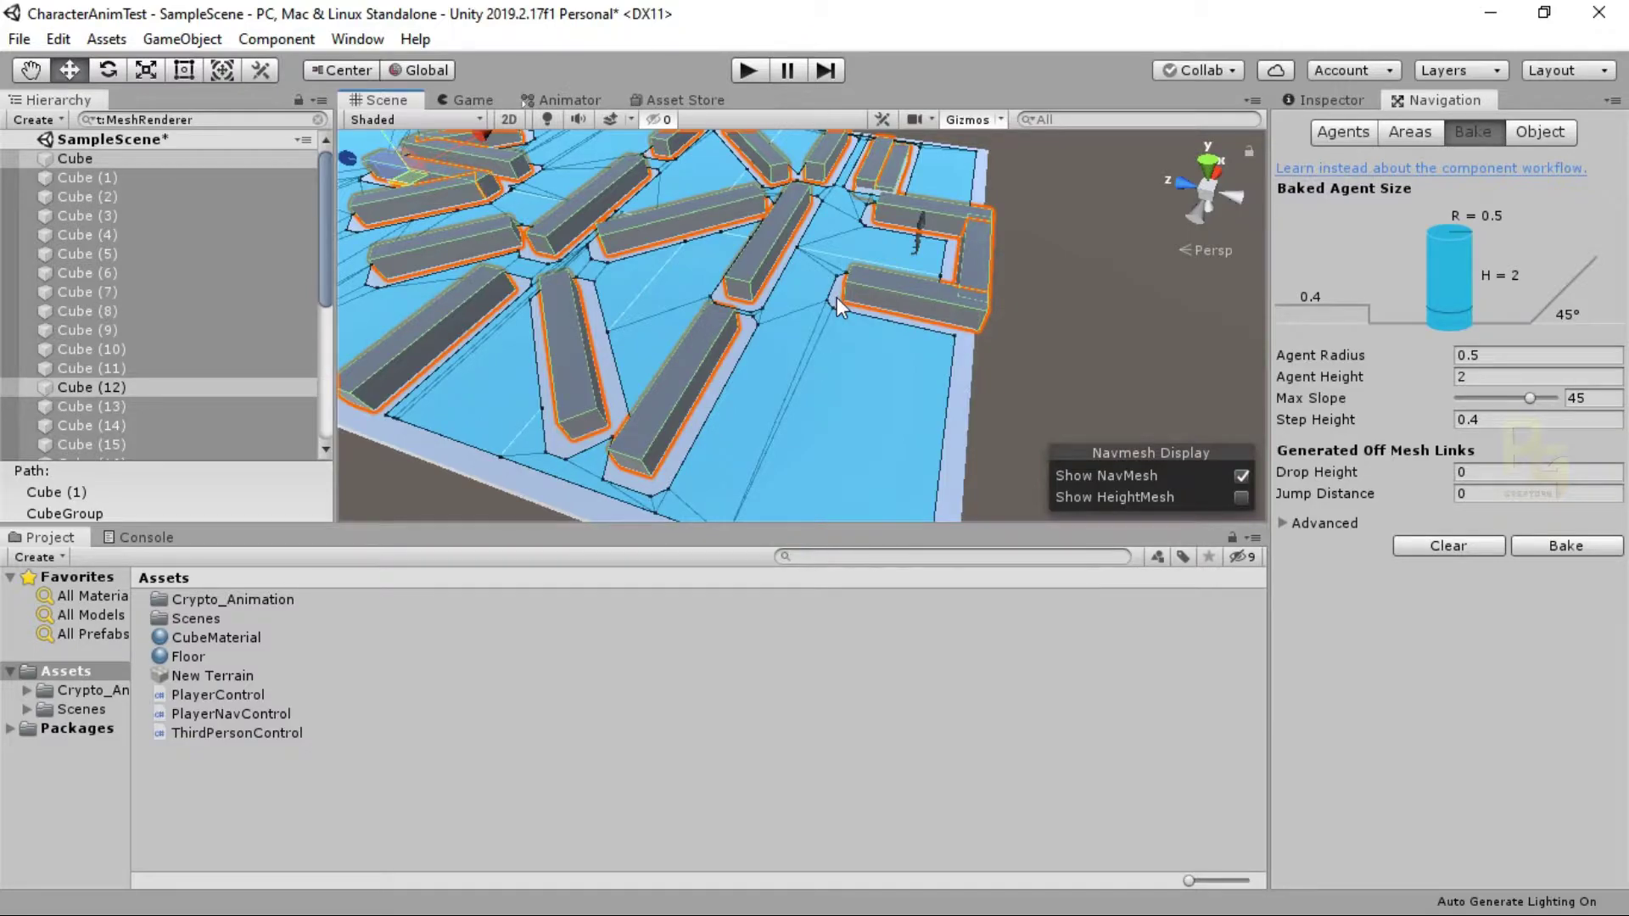
left_click_drag(816, 333, 748, 360, "alt")
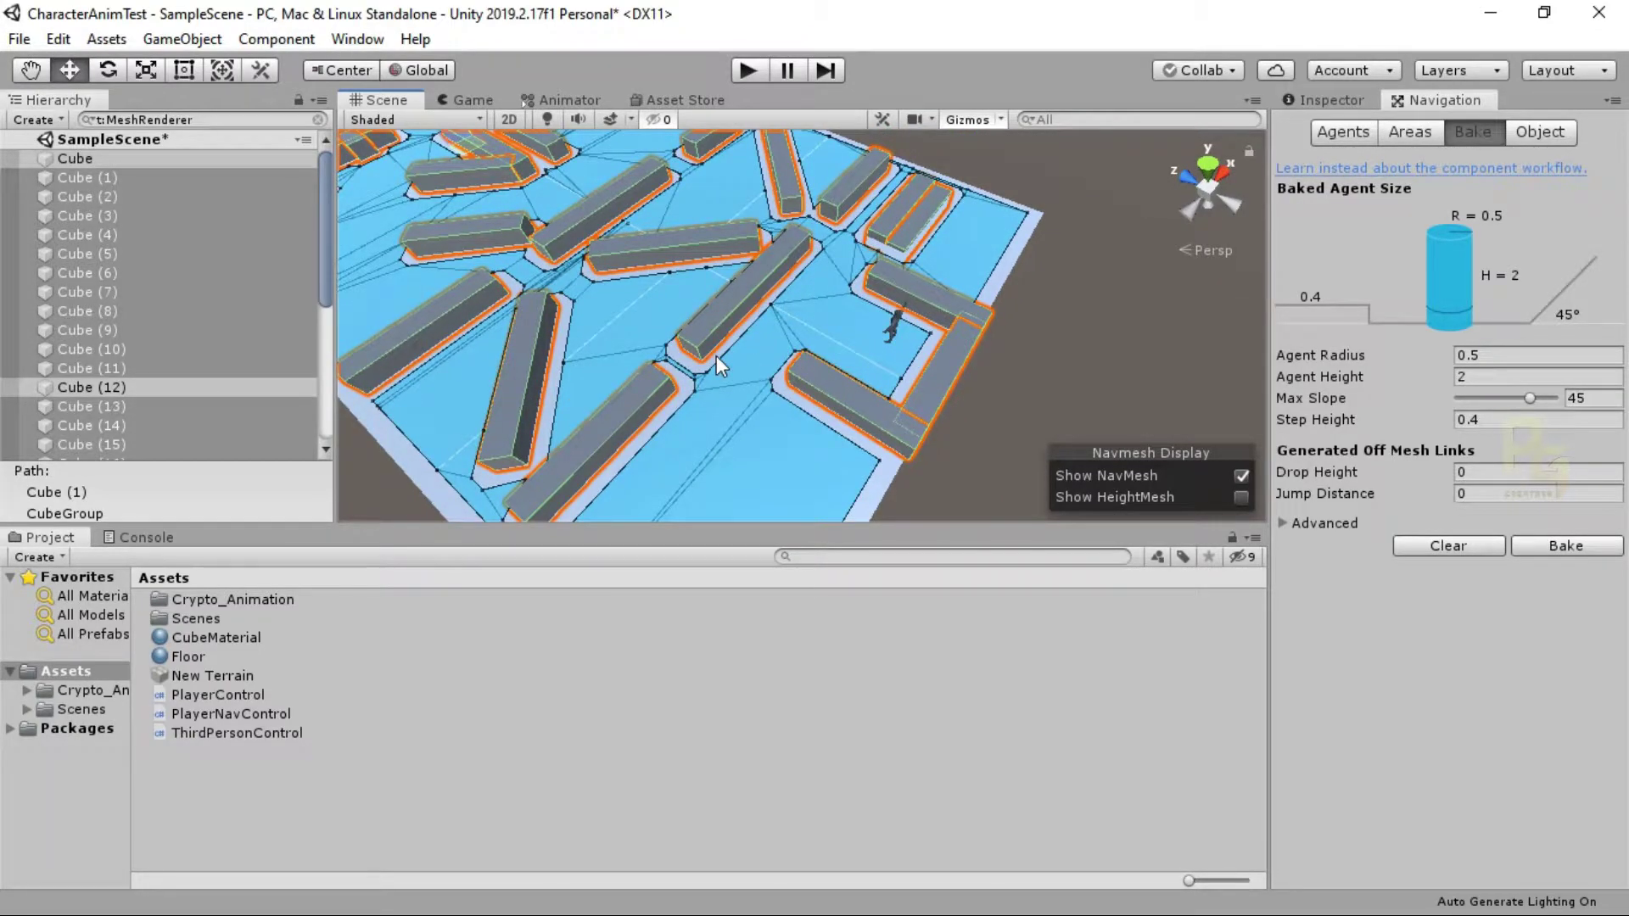
left_click_drag(716, 355, 787, 298, "alt")
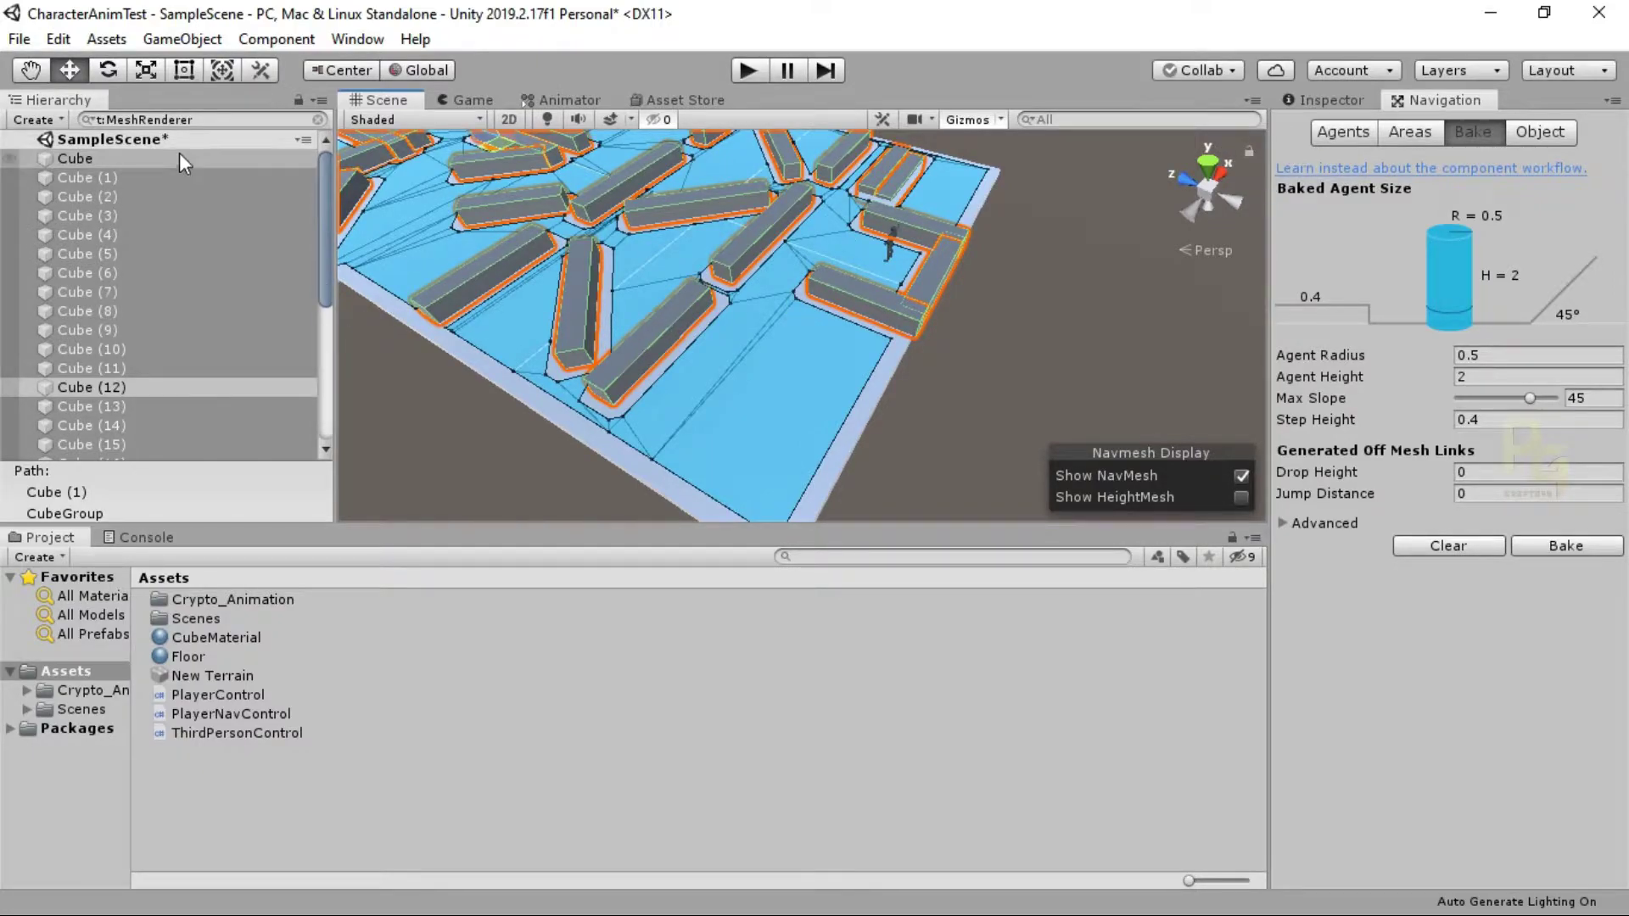
left_click_drag(800, 299, 799, 348, "alt")
scroll(800, 348, "down", 3)
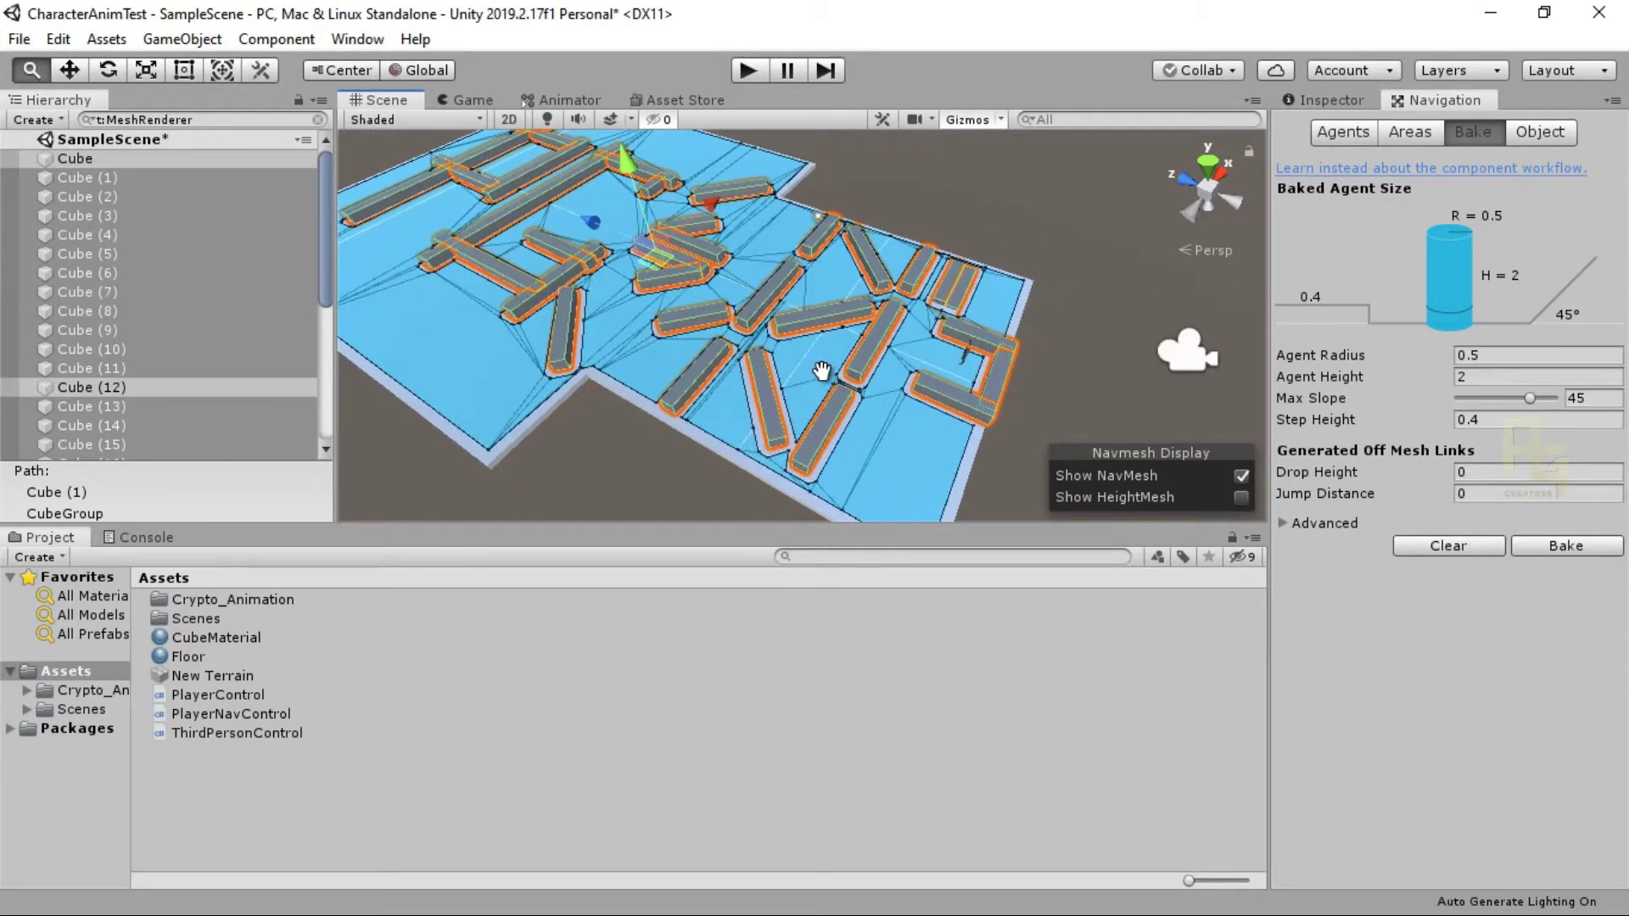
Step: Clear the Mesh Renderer search filter and examine the components on the Crypto character
left_click(318, 119)
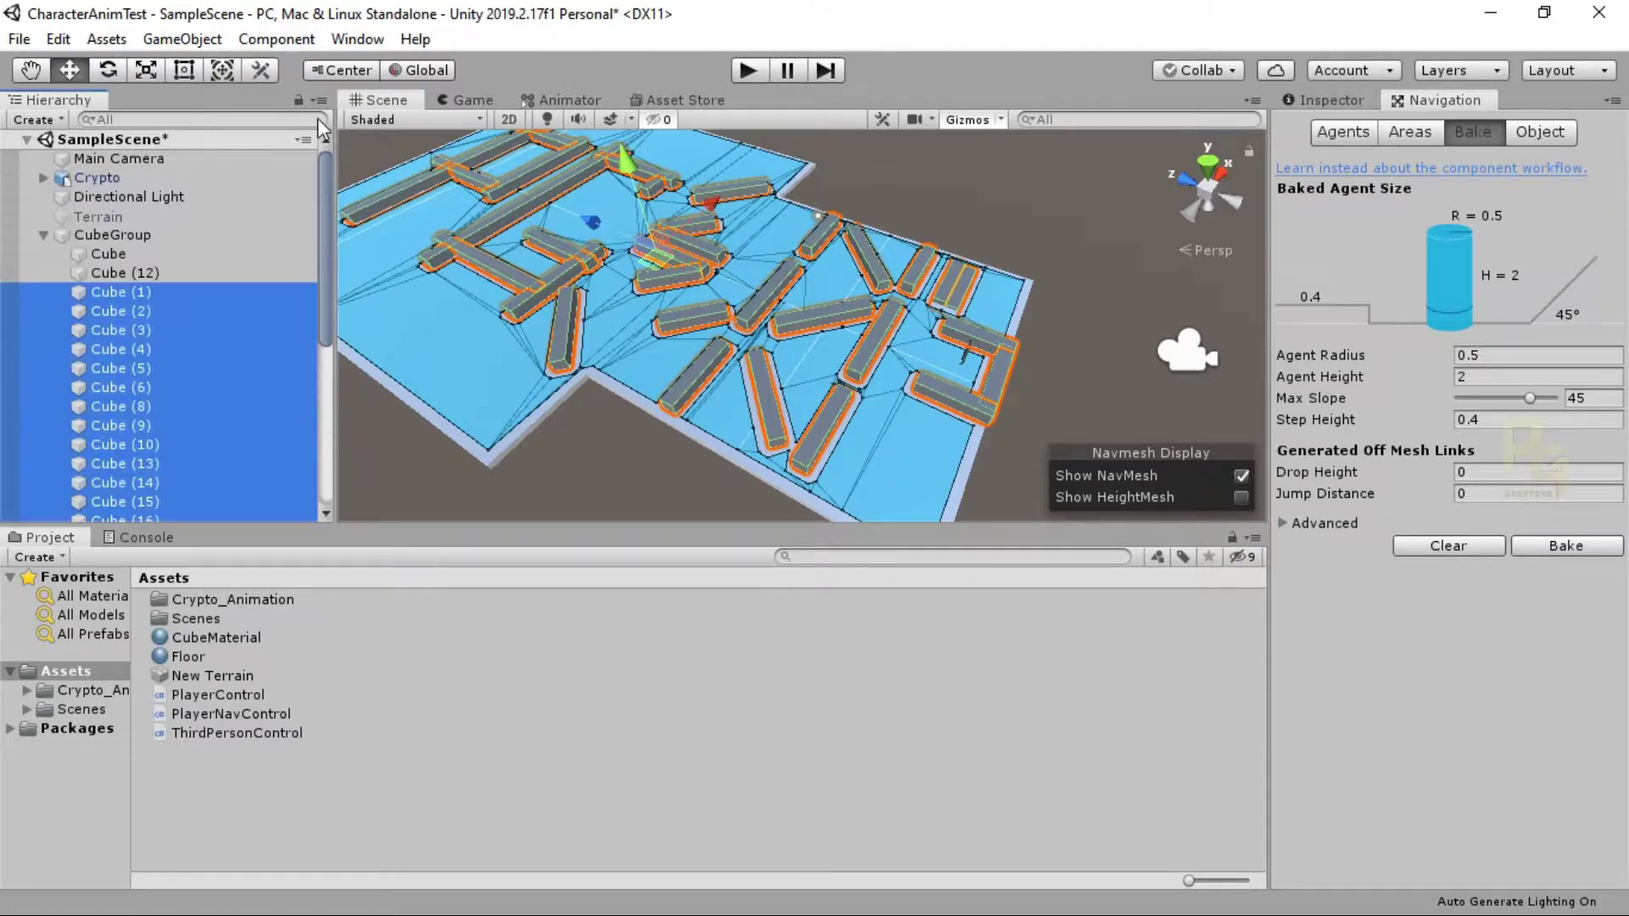
left_click(110, 180)
left_click(1334, 100)
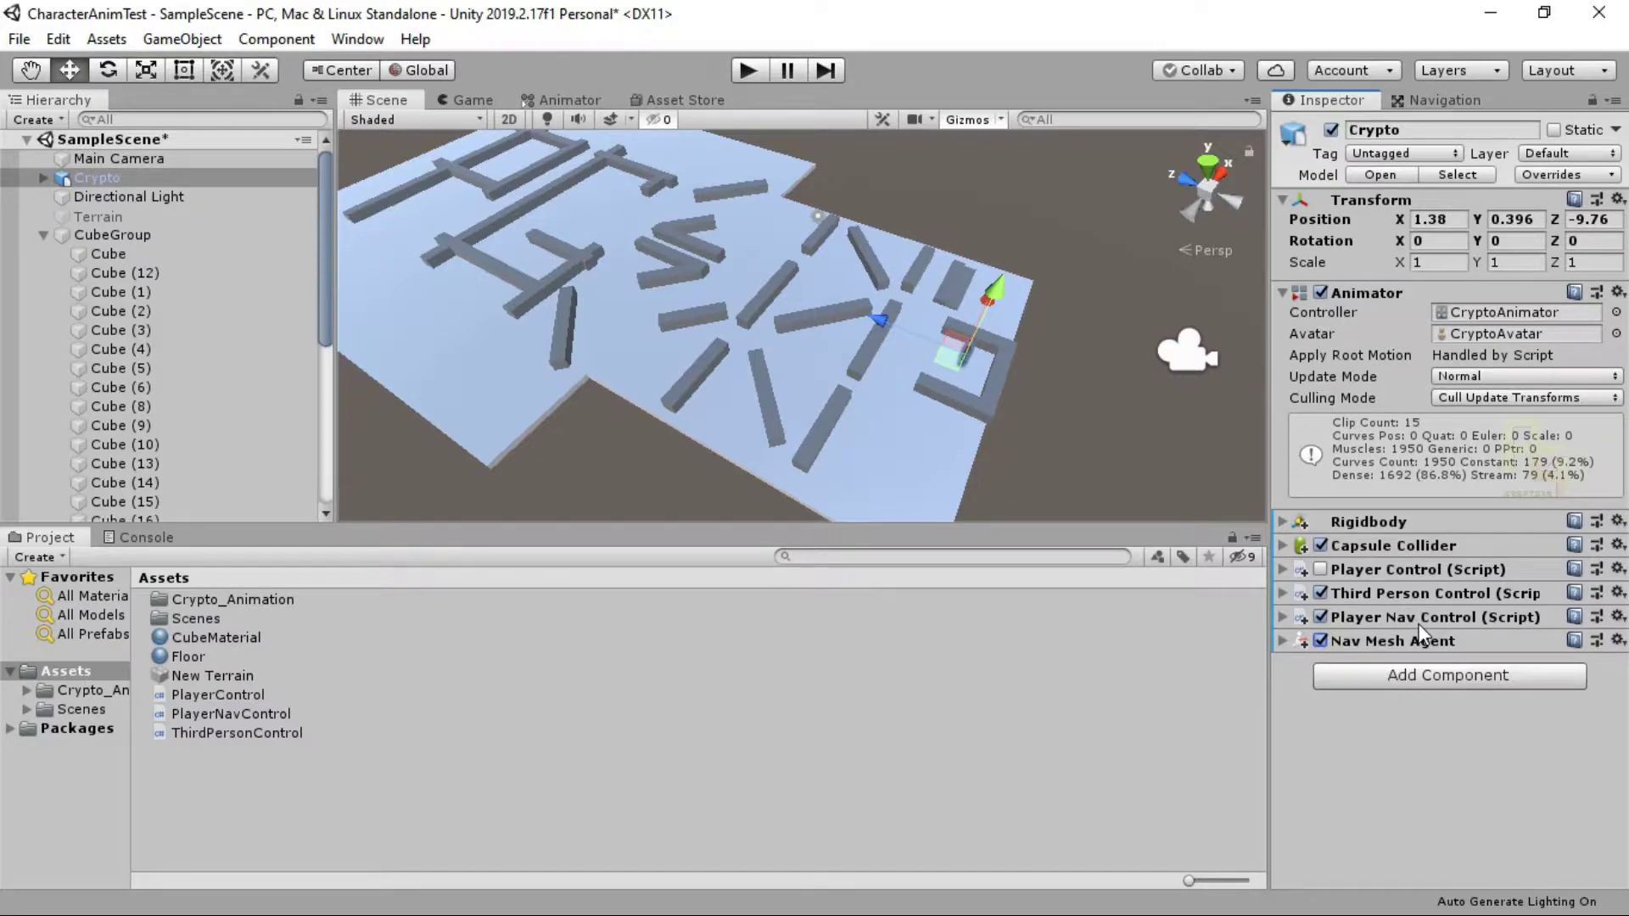
Step: Run the scene, send Crypto to a floor point, and dock the Game view beside a wider Scene view
left_click(747, 71)
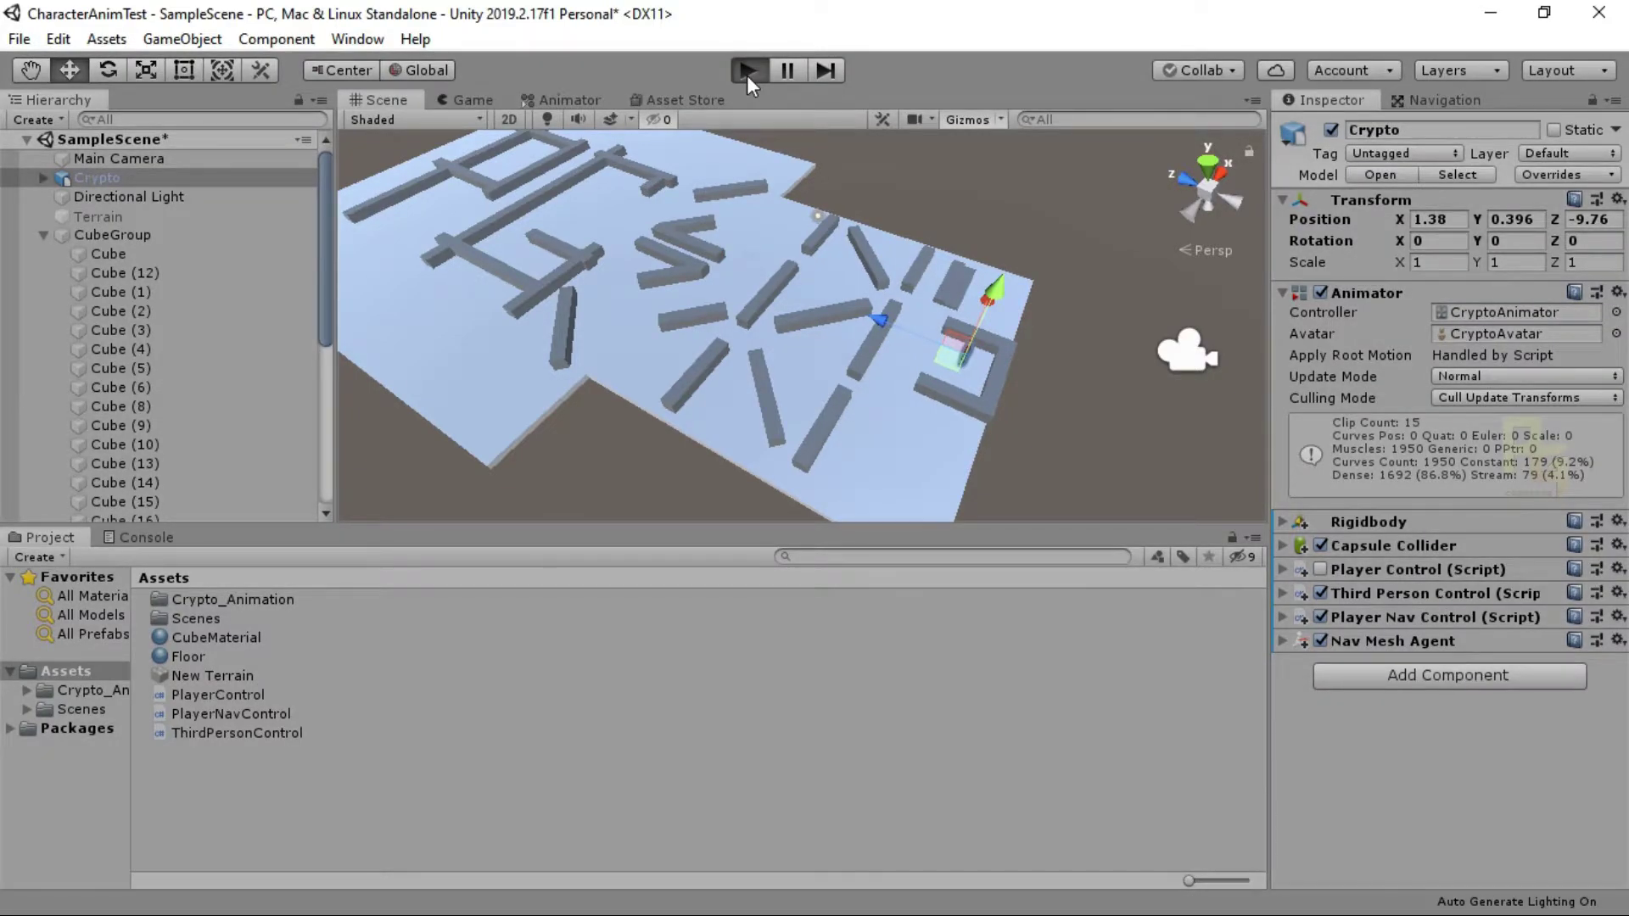
left_click(840, 342)
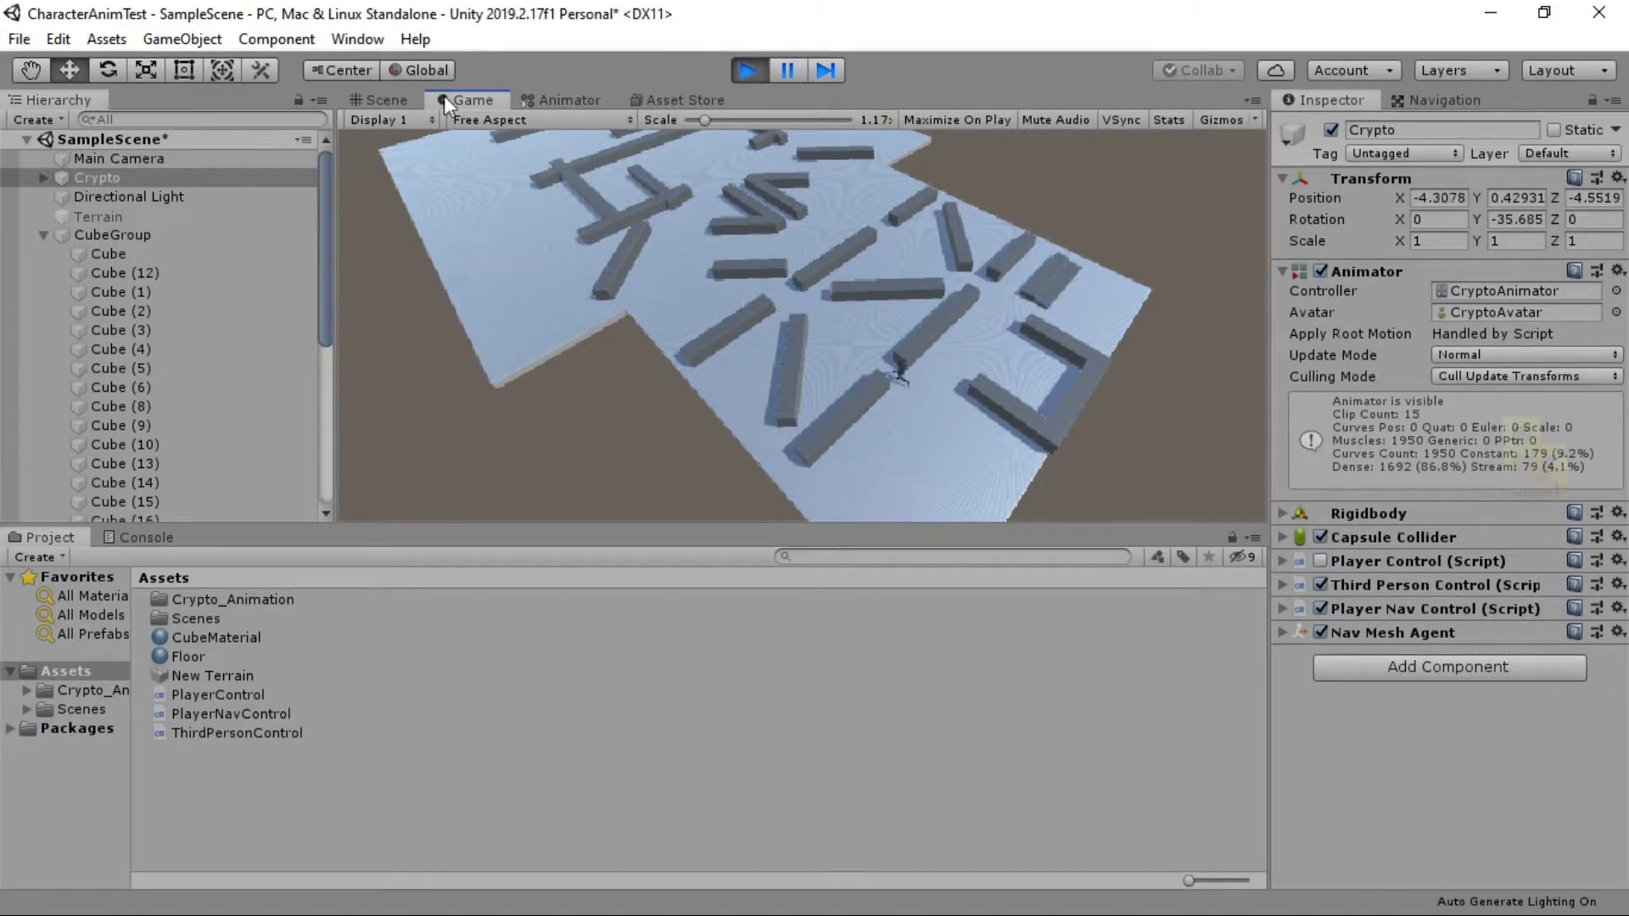
left_click_drag(477, 101, 1143, 266)
left_click_drag(957, 293, 910, 293)
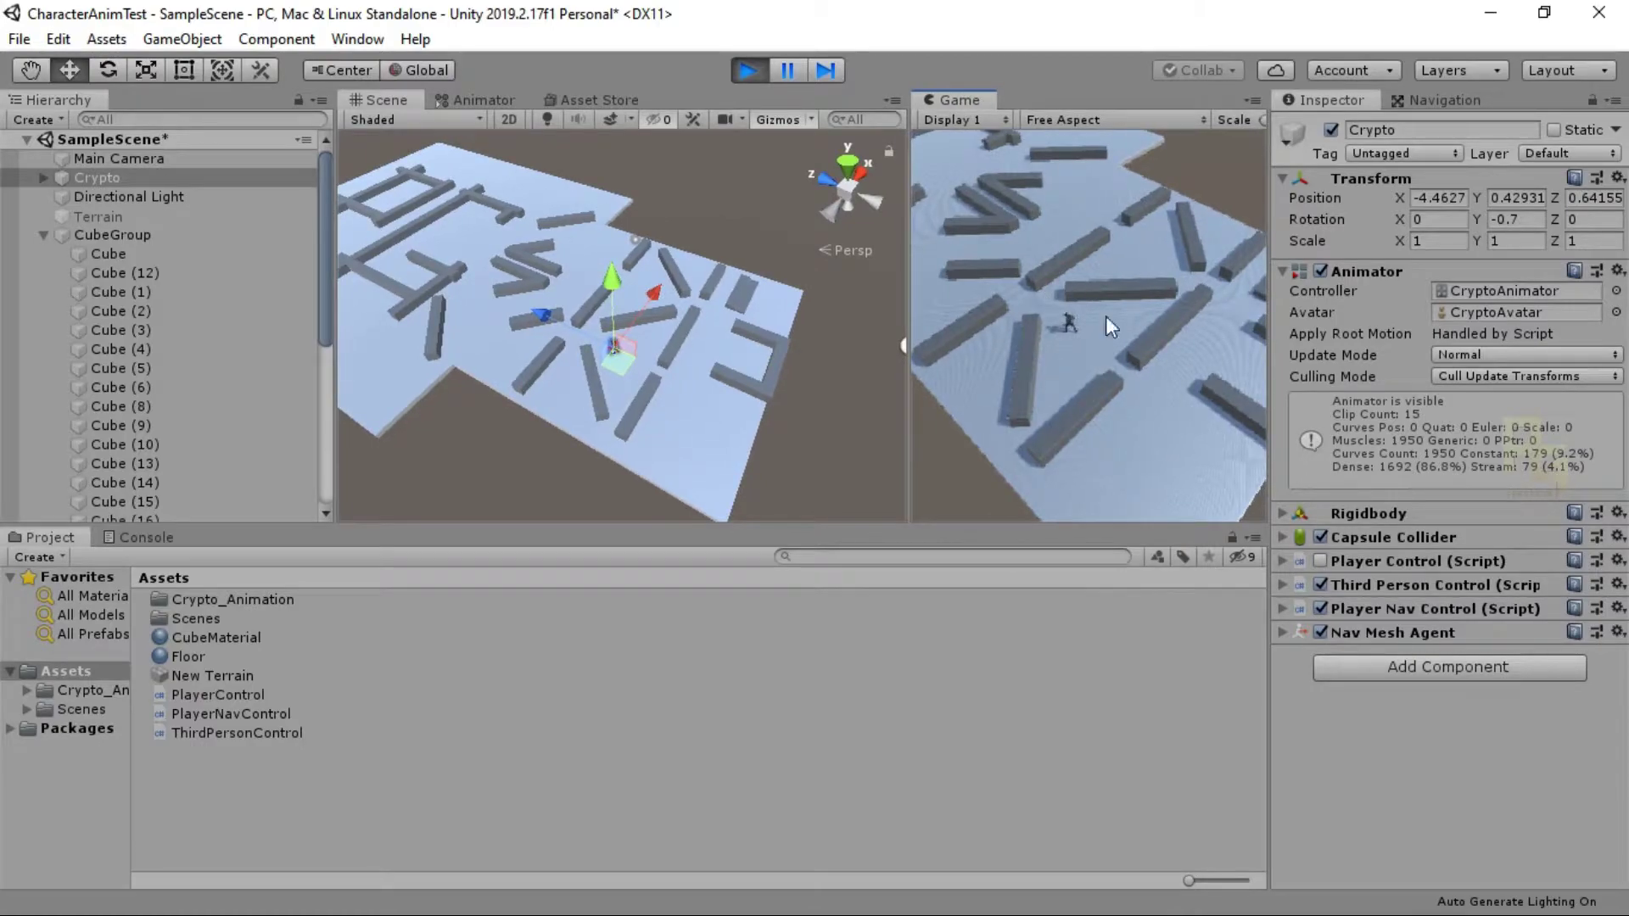
Step: Test Crypto's pathfinding by sending it to several floor points around the cubes with the navmesh displayed, and stop the game
left_click(1190, 457)
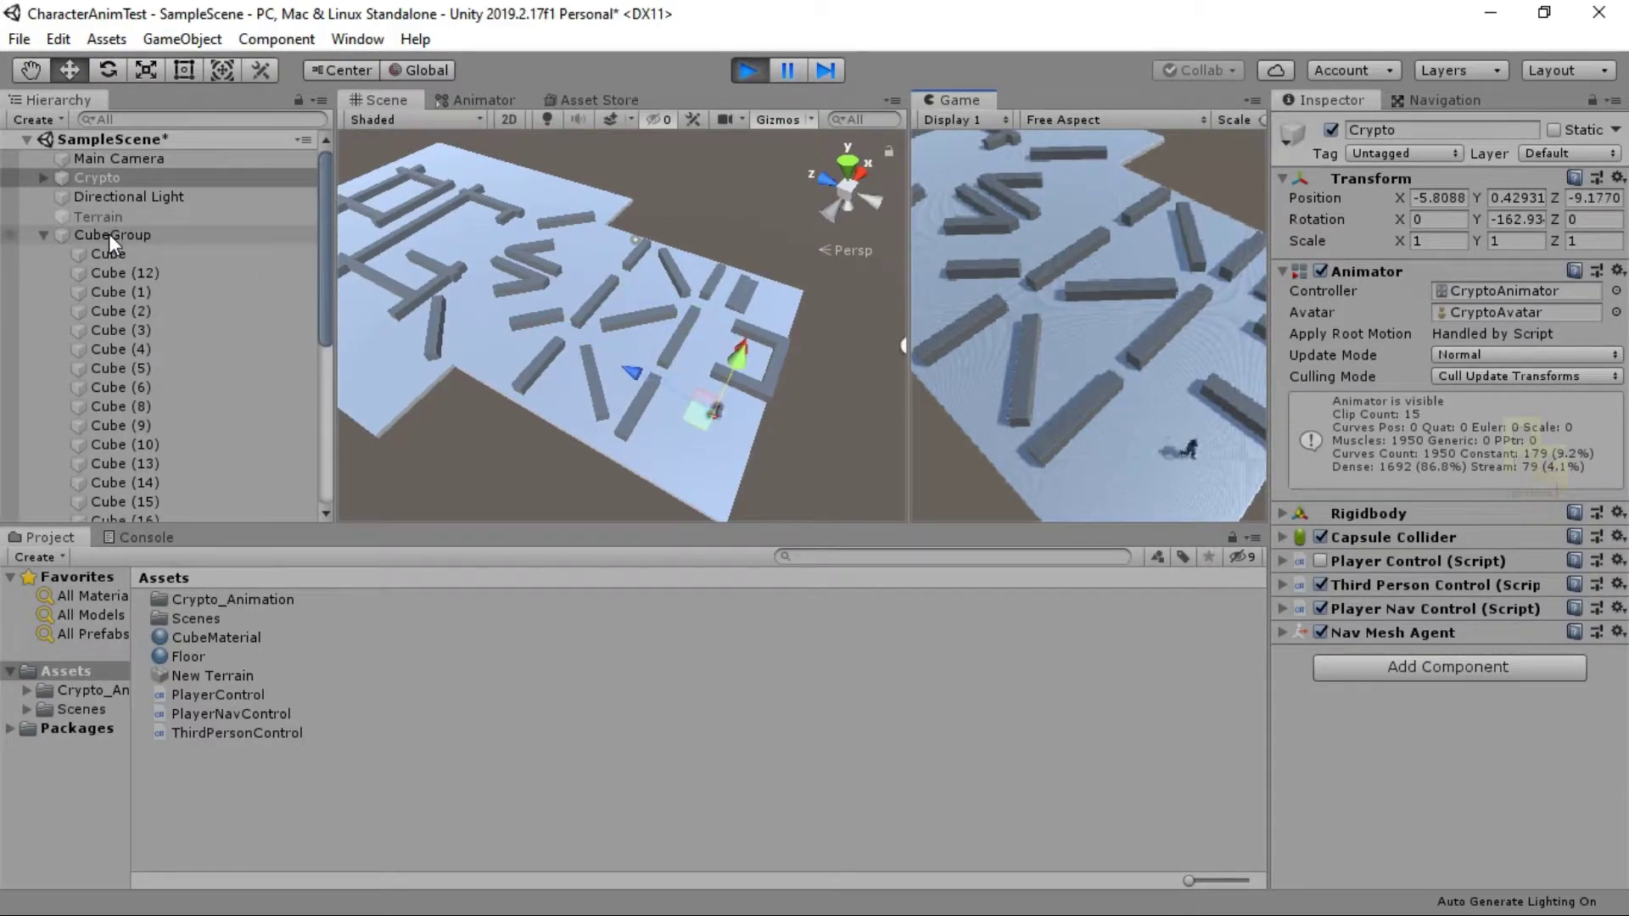
left_click(1442, 102)
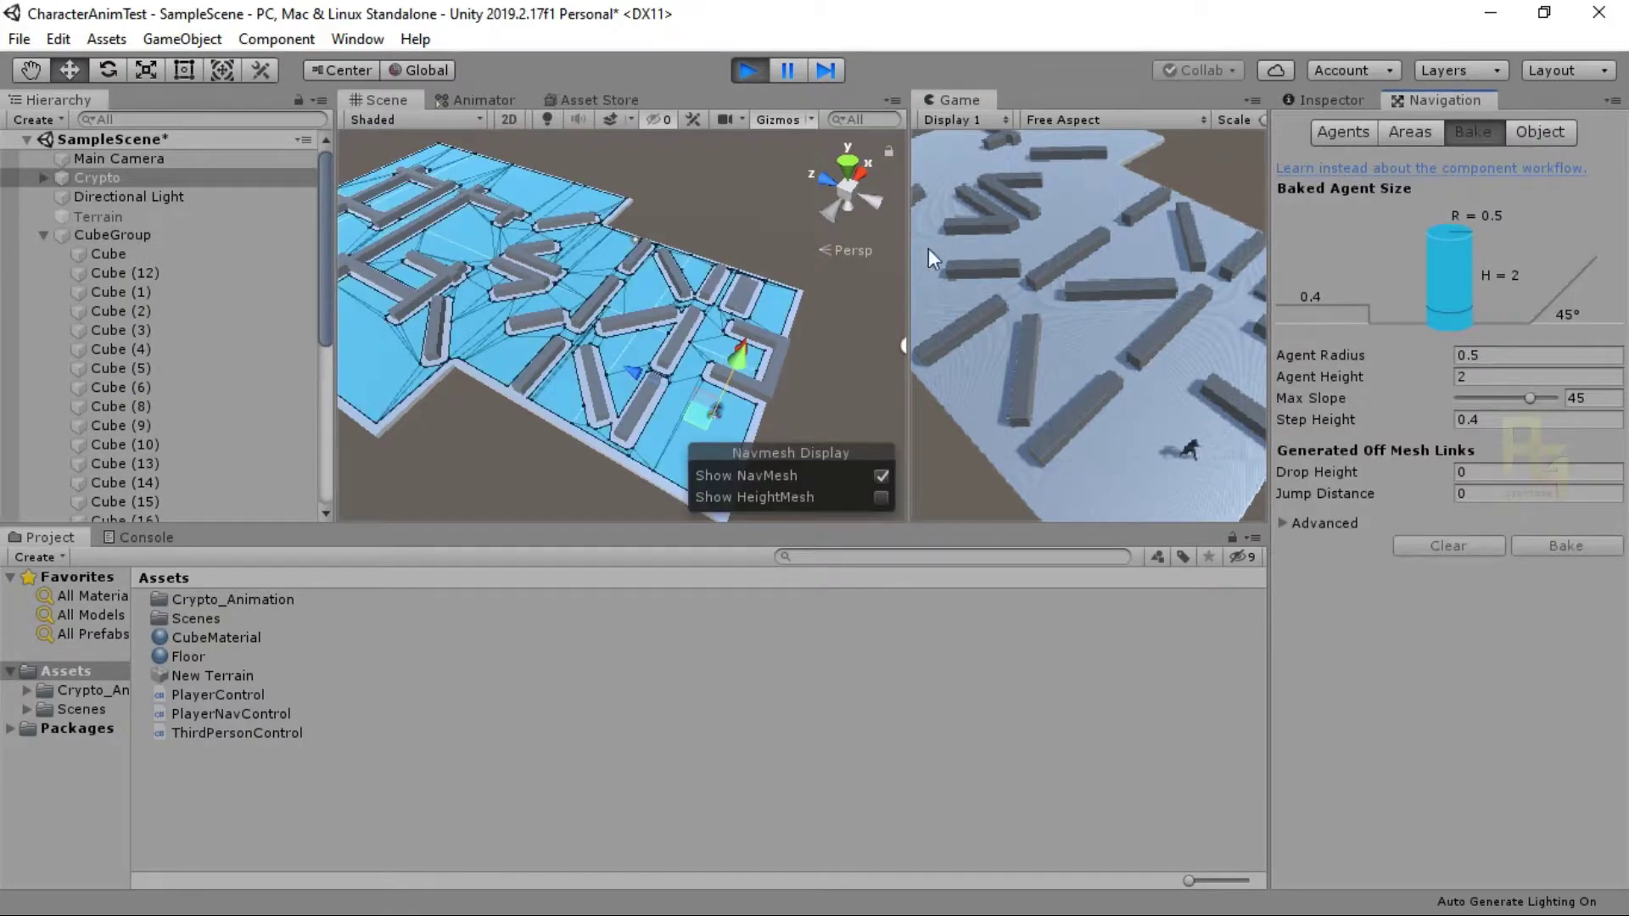
left_click(1138, 241)
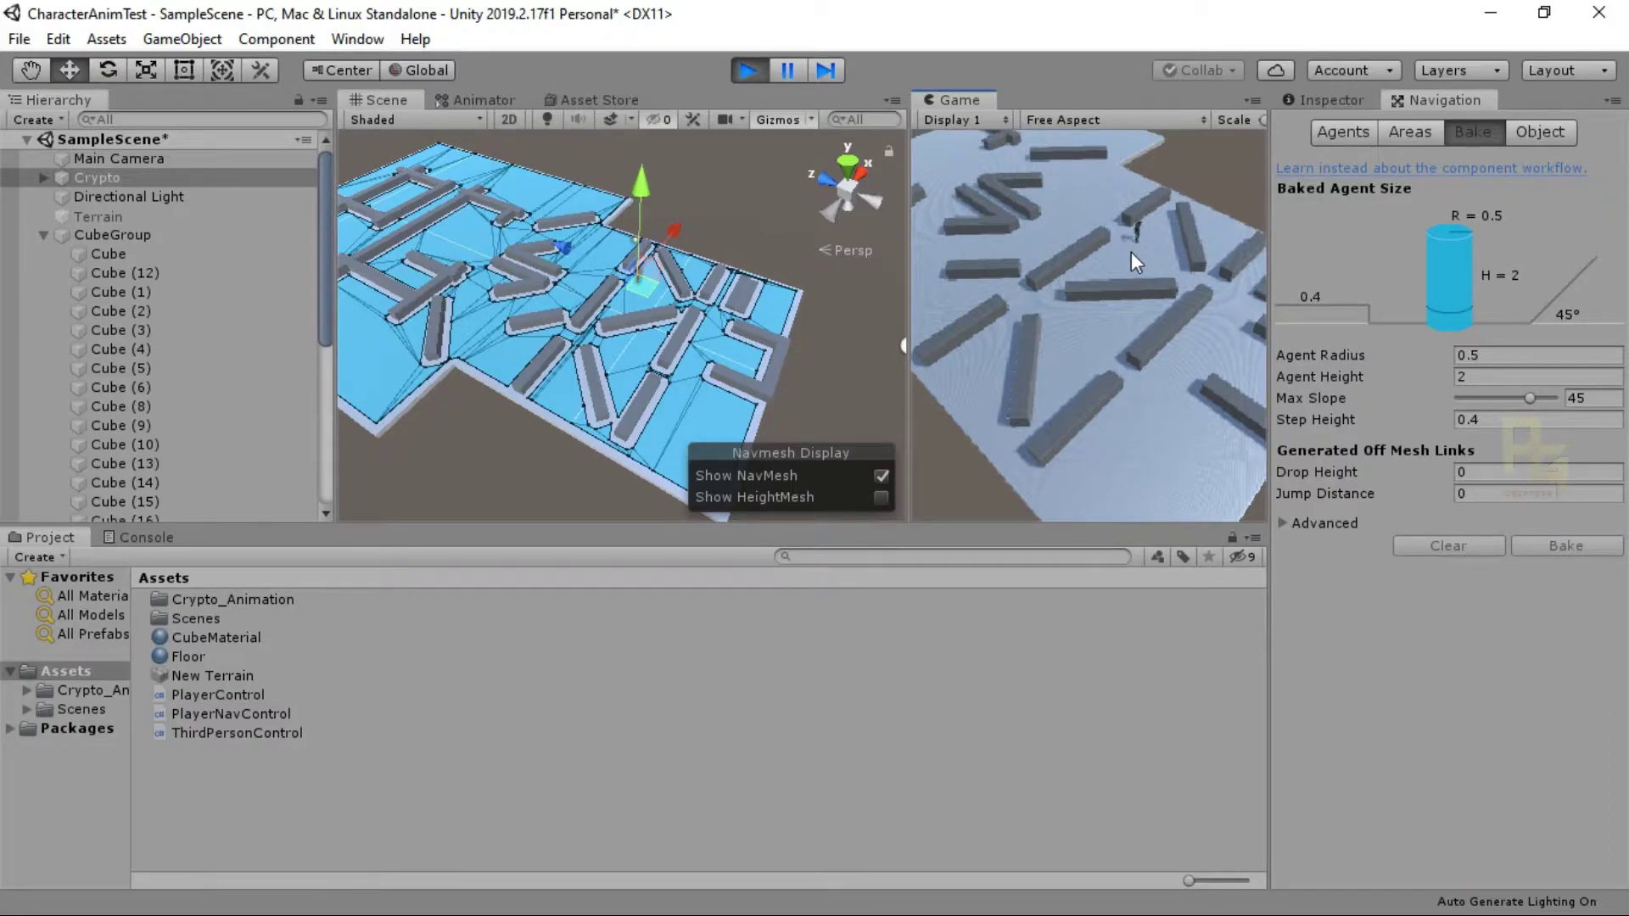
left_click(1174, 476)
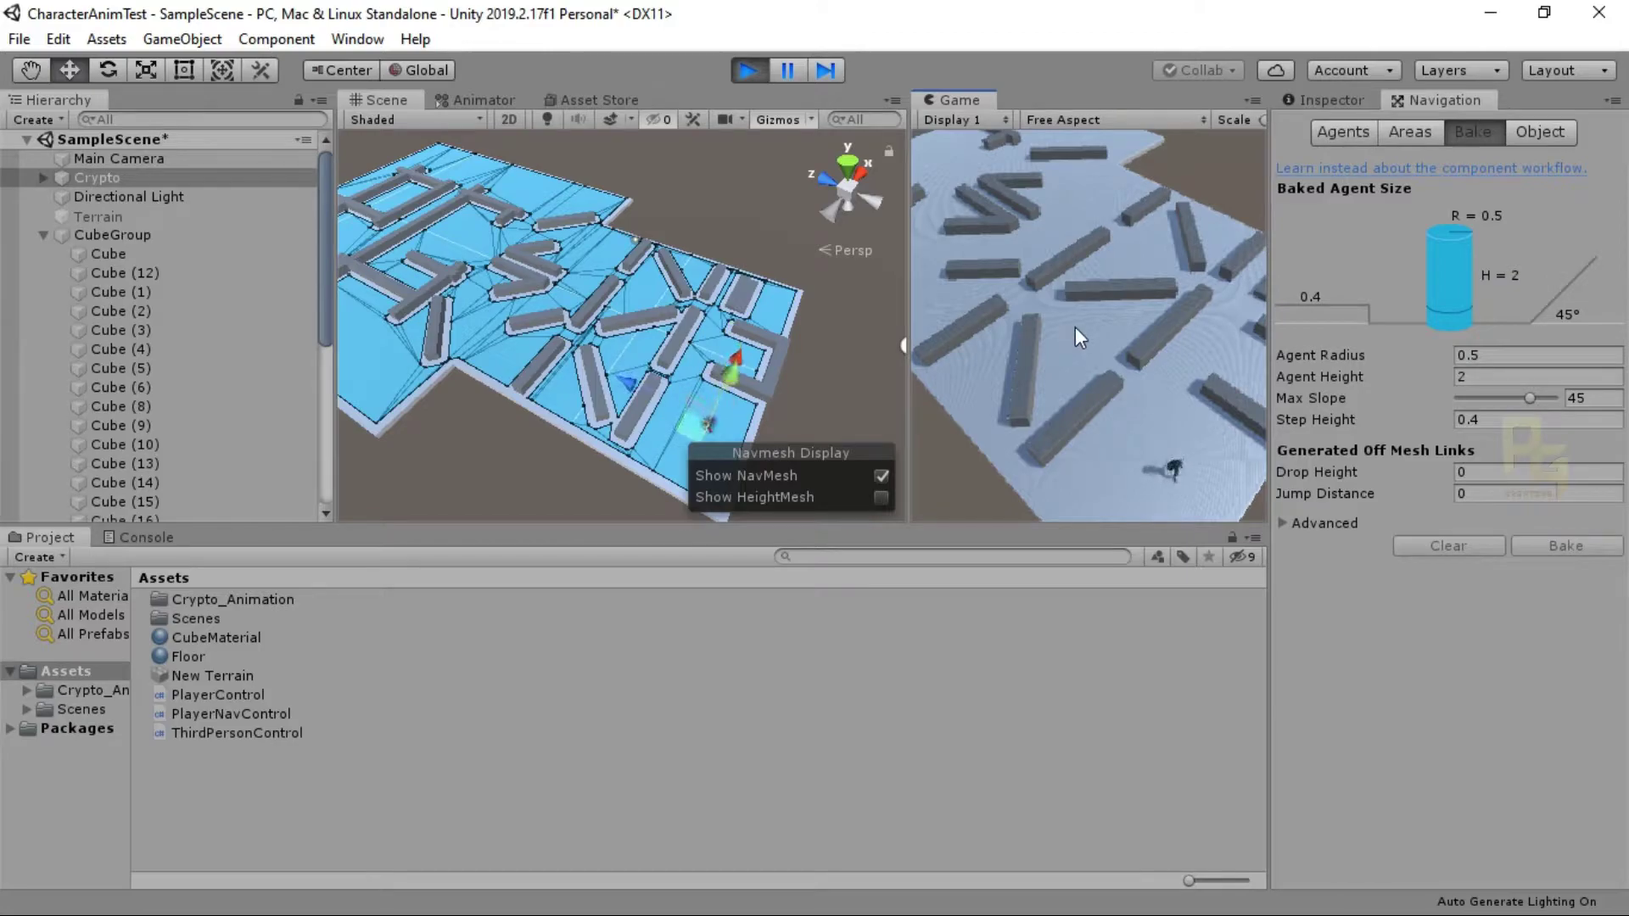
left_click(981, 393)
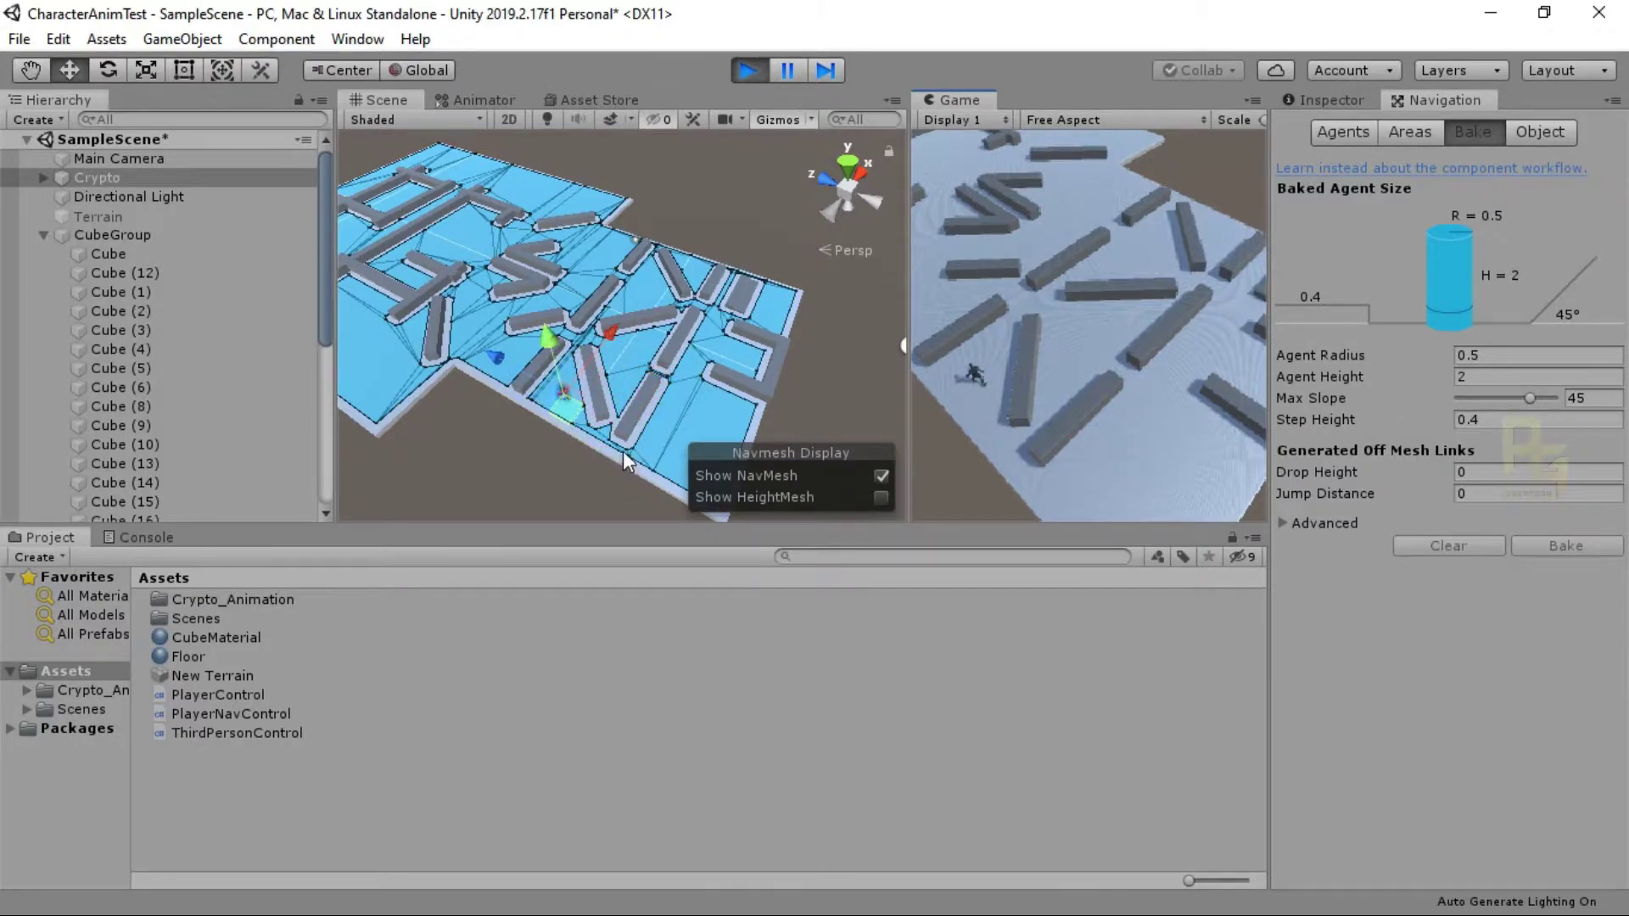
left_click(746, 69)
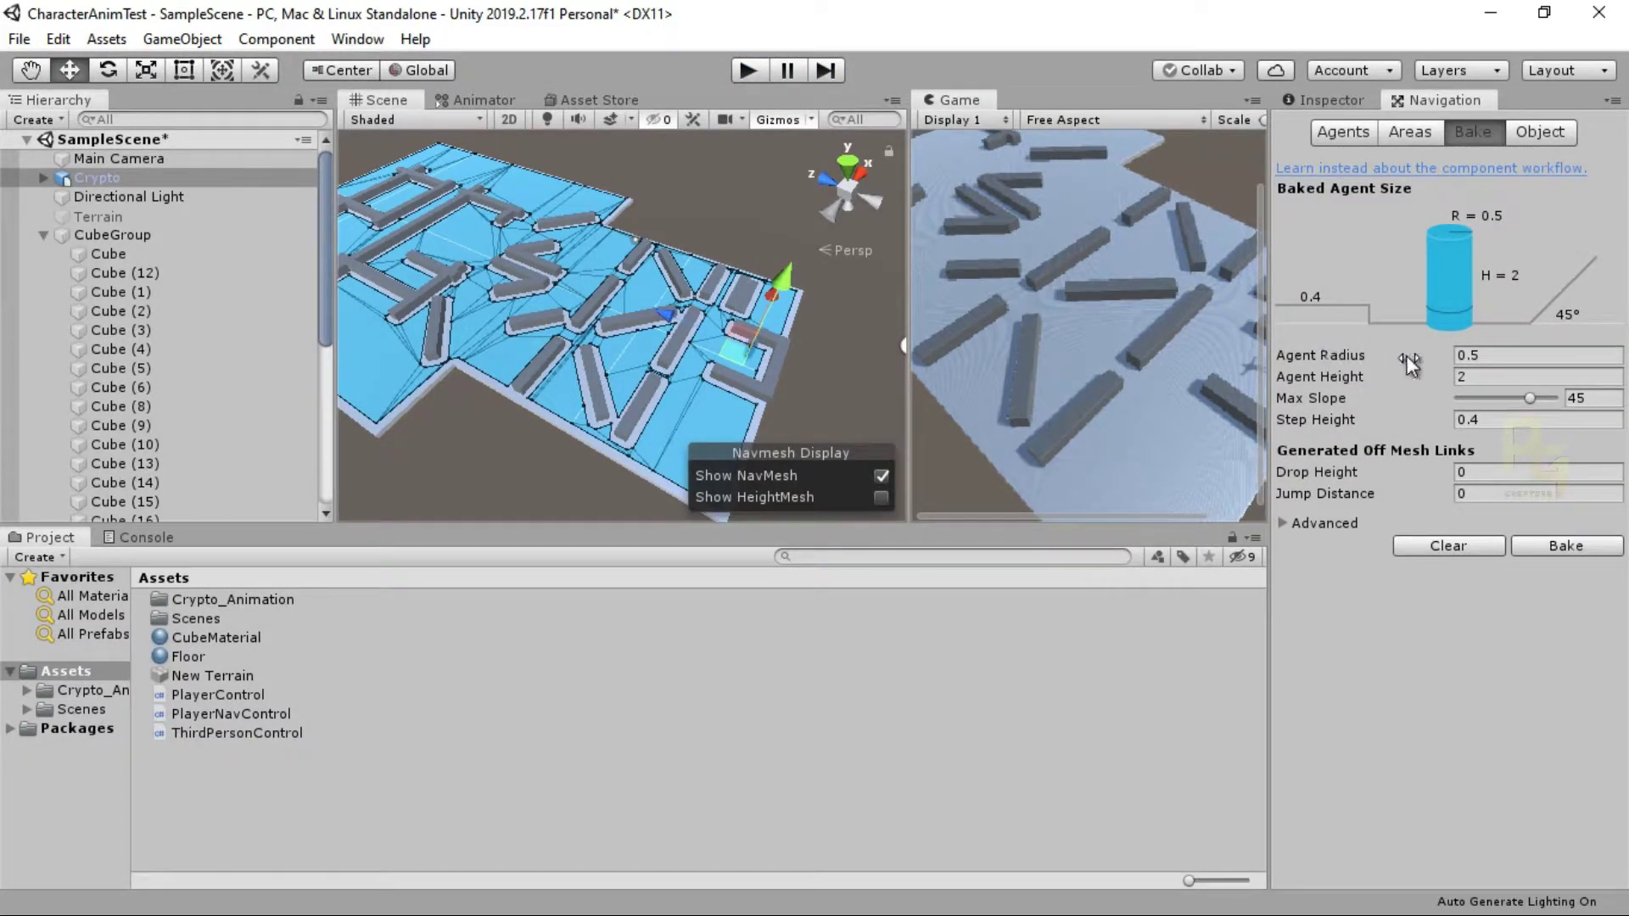
Step: Set the baked agent radius to 0.09, rebake the navmesh, and check the margins around the cubes
scroll(538, 425, "up", 9)
middle_click_drag(538, 422, 547, 275)
scroll(529, 285, "up", 2)
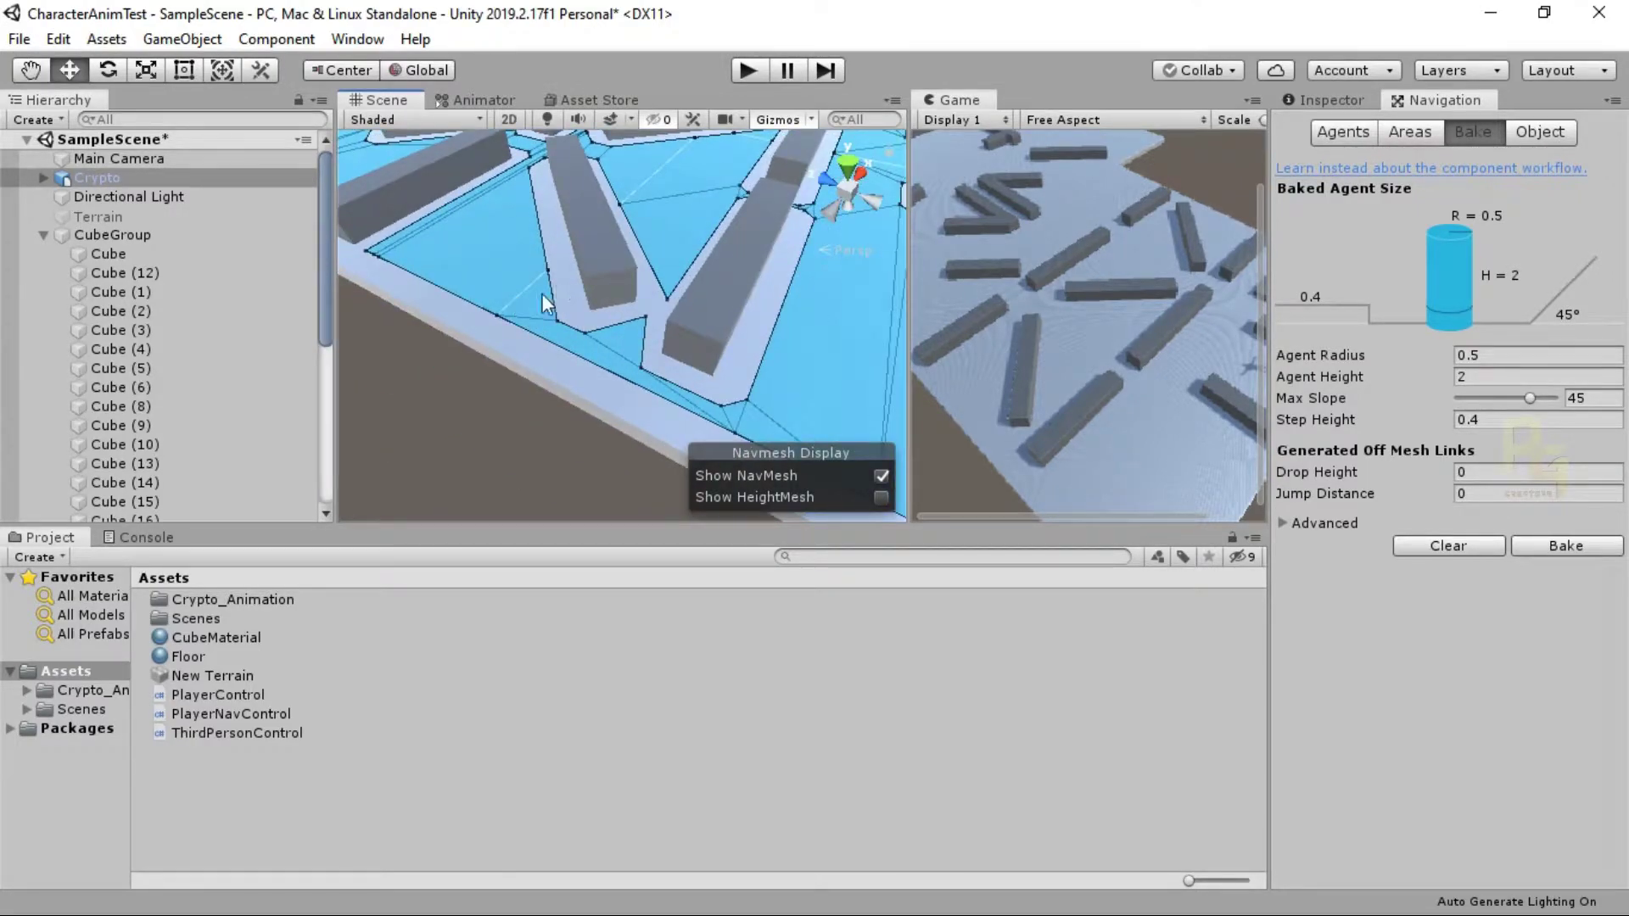
left_click_drag(1350, 356, 1329, 354)
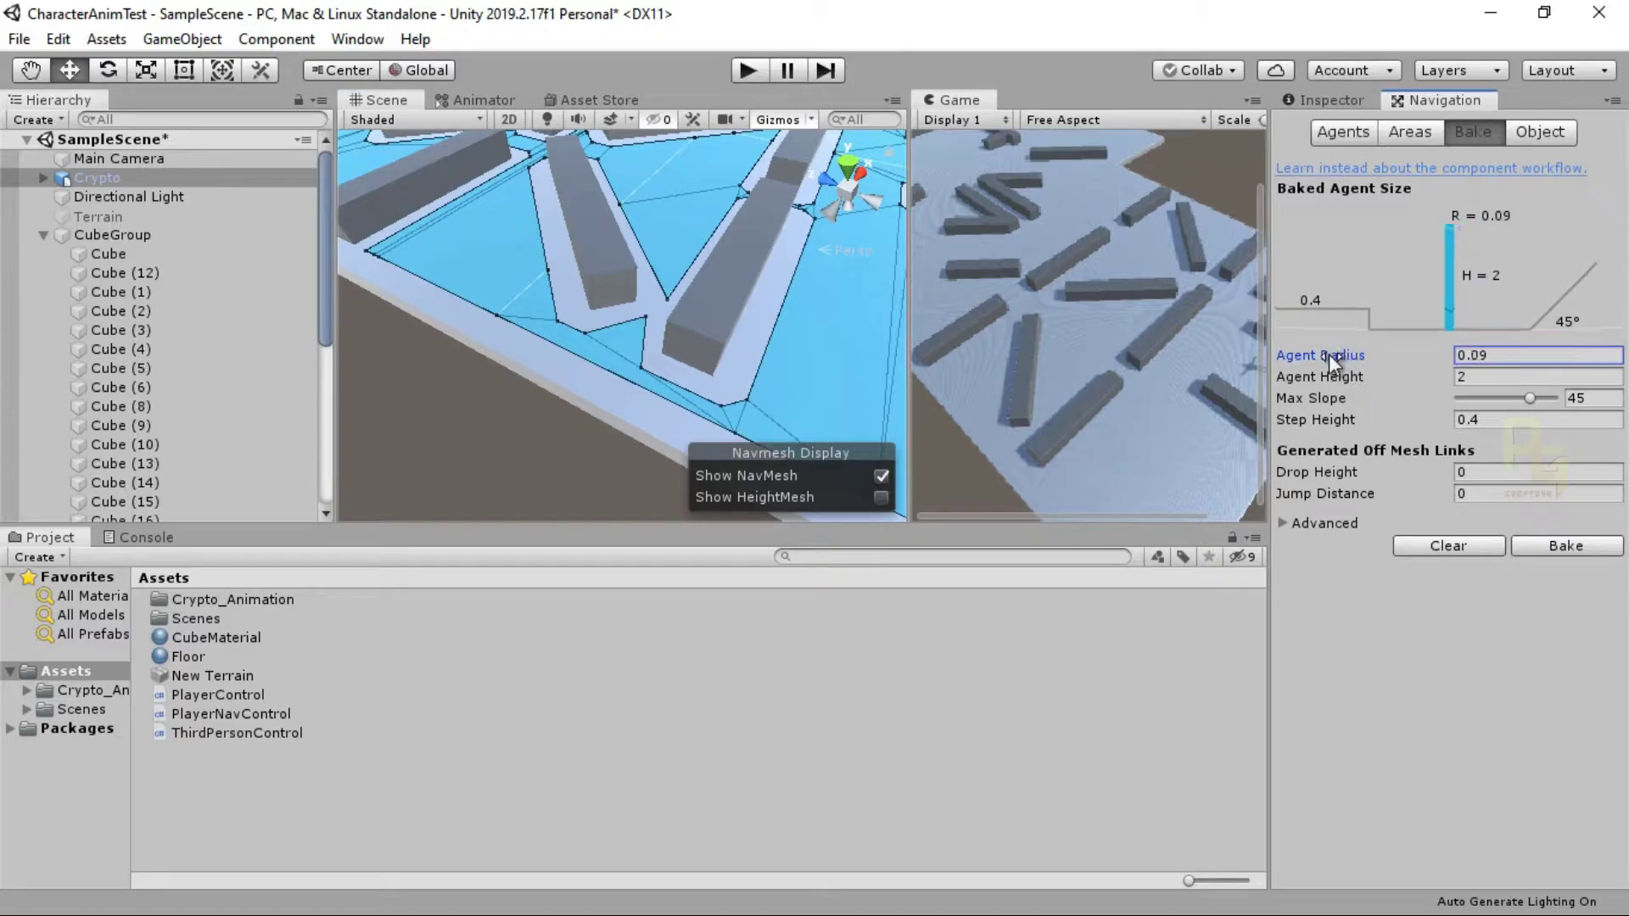
left_click(1428, 545)
left_click(1578, 546)
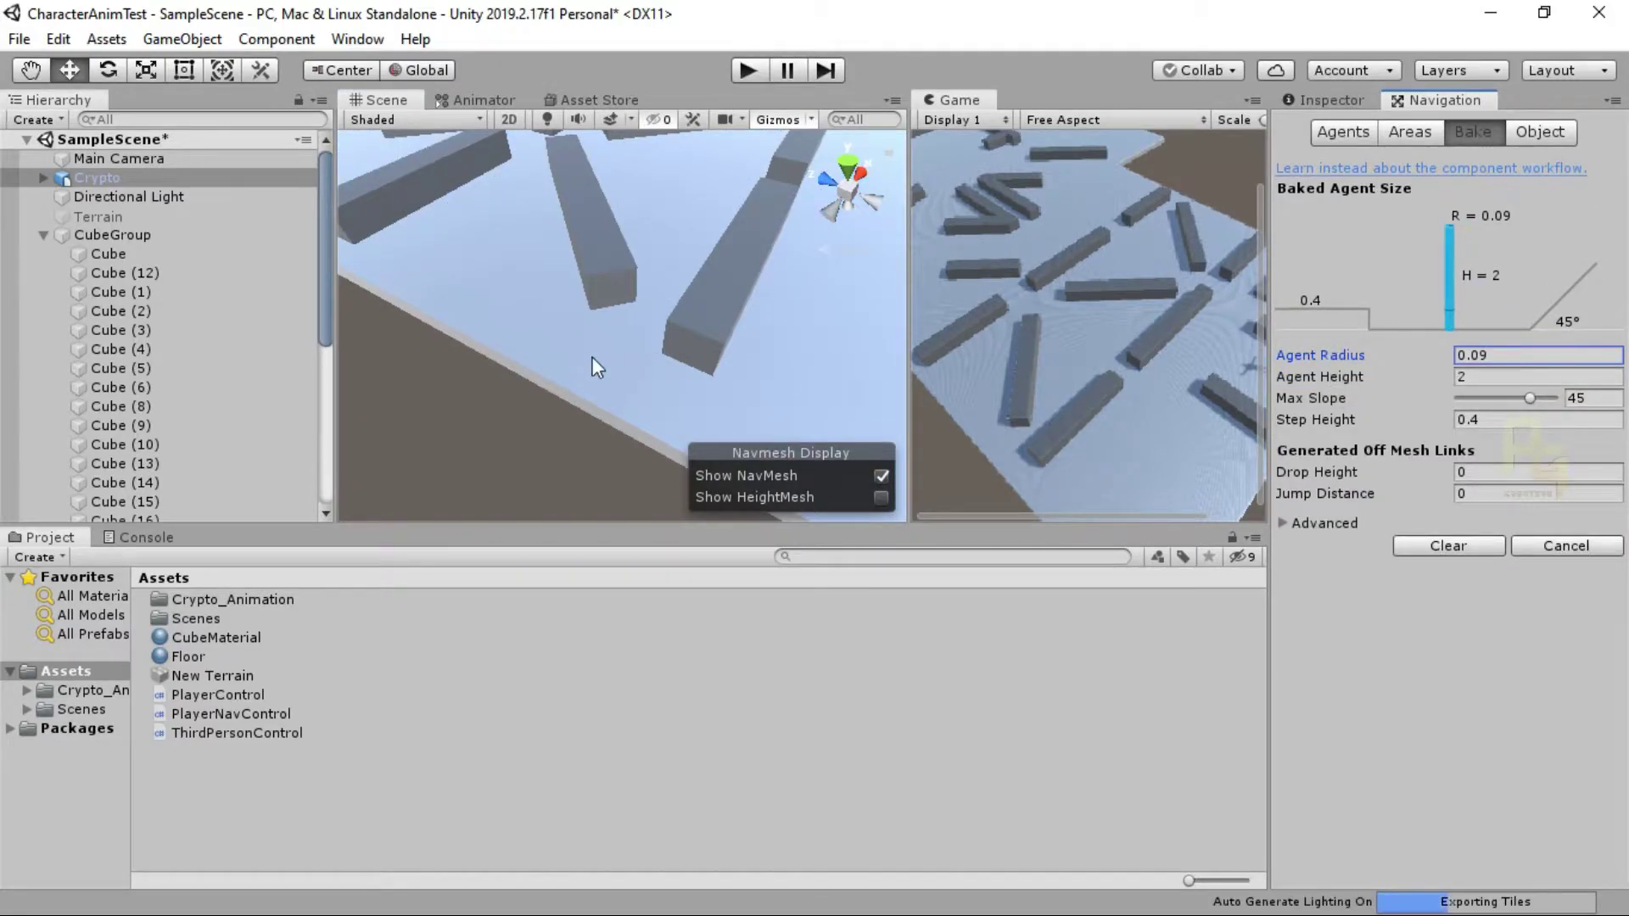
left_click_drag(605, 370, 655, 397, "alt")
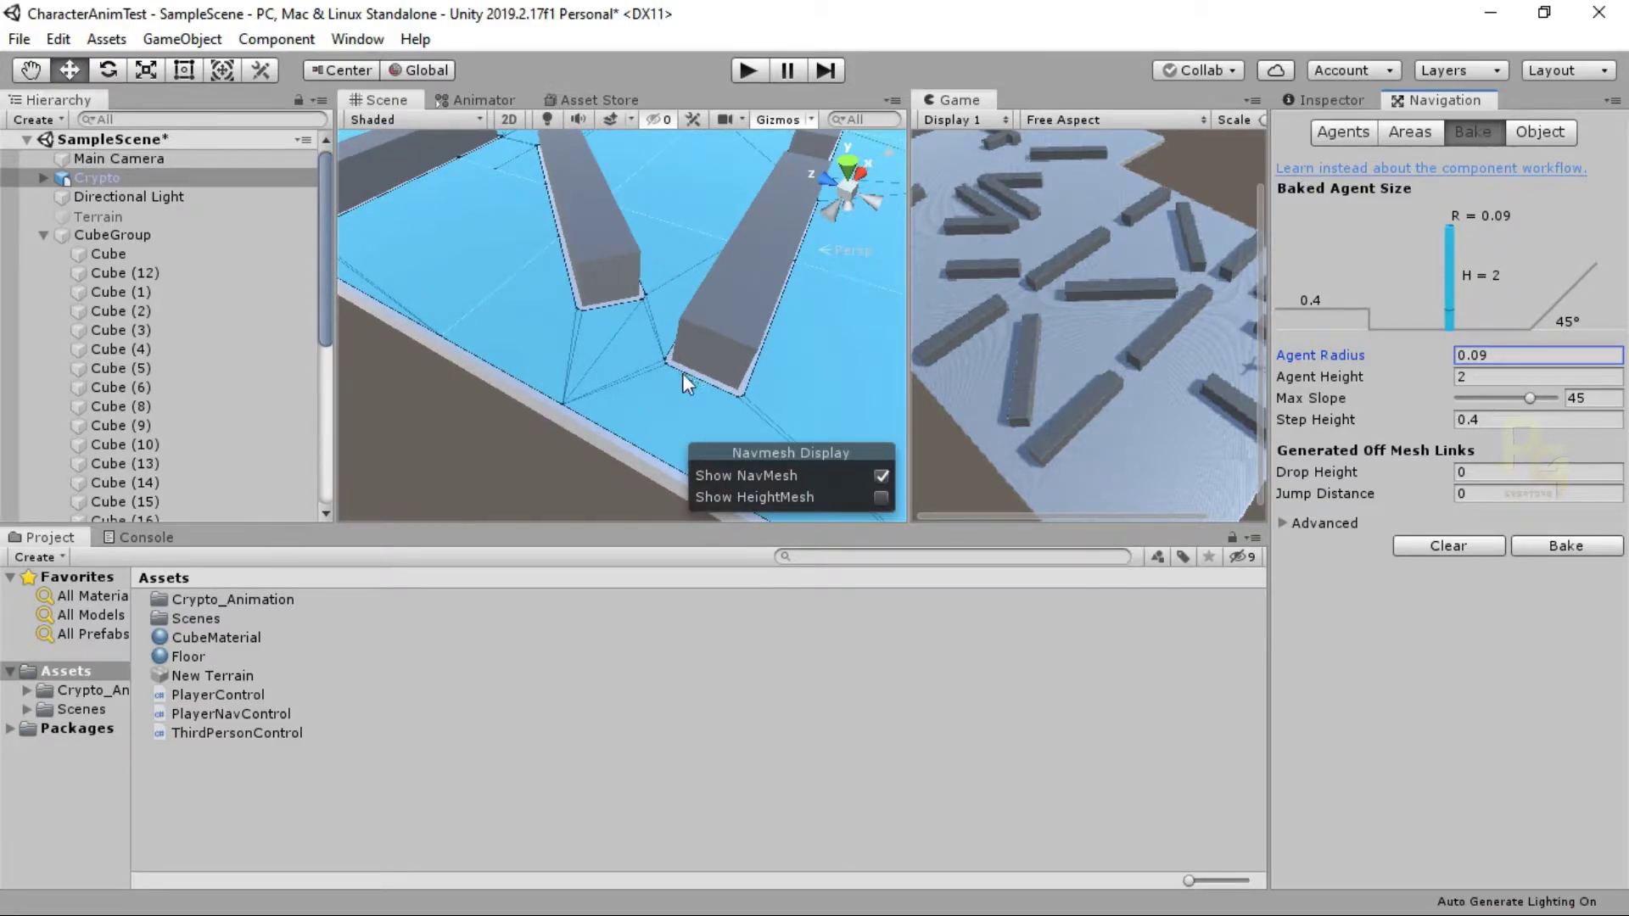
left_click_drag(828, 217, 687, 288, "alt")
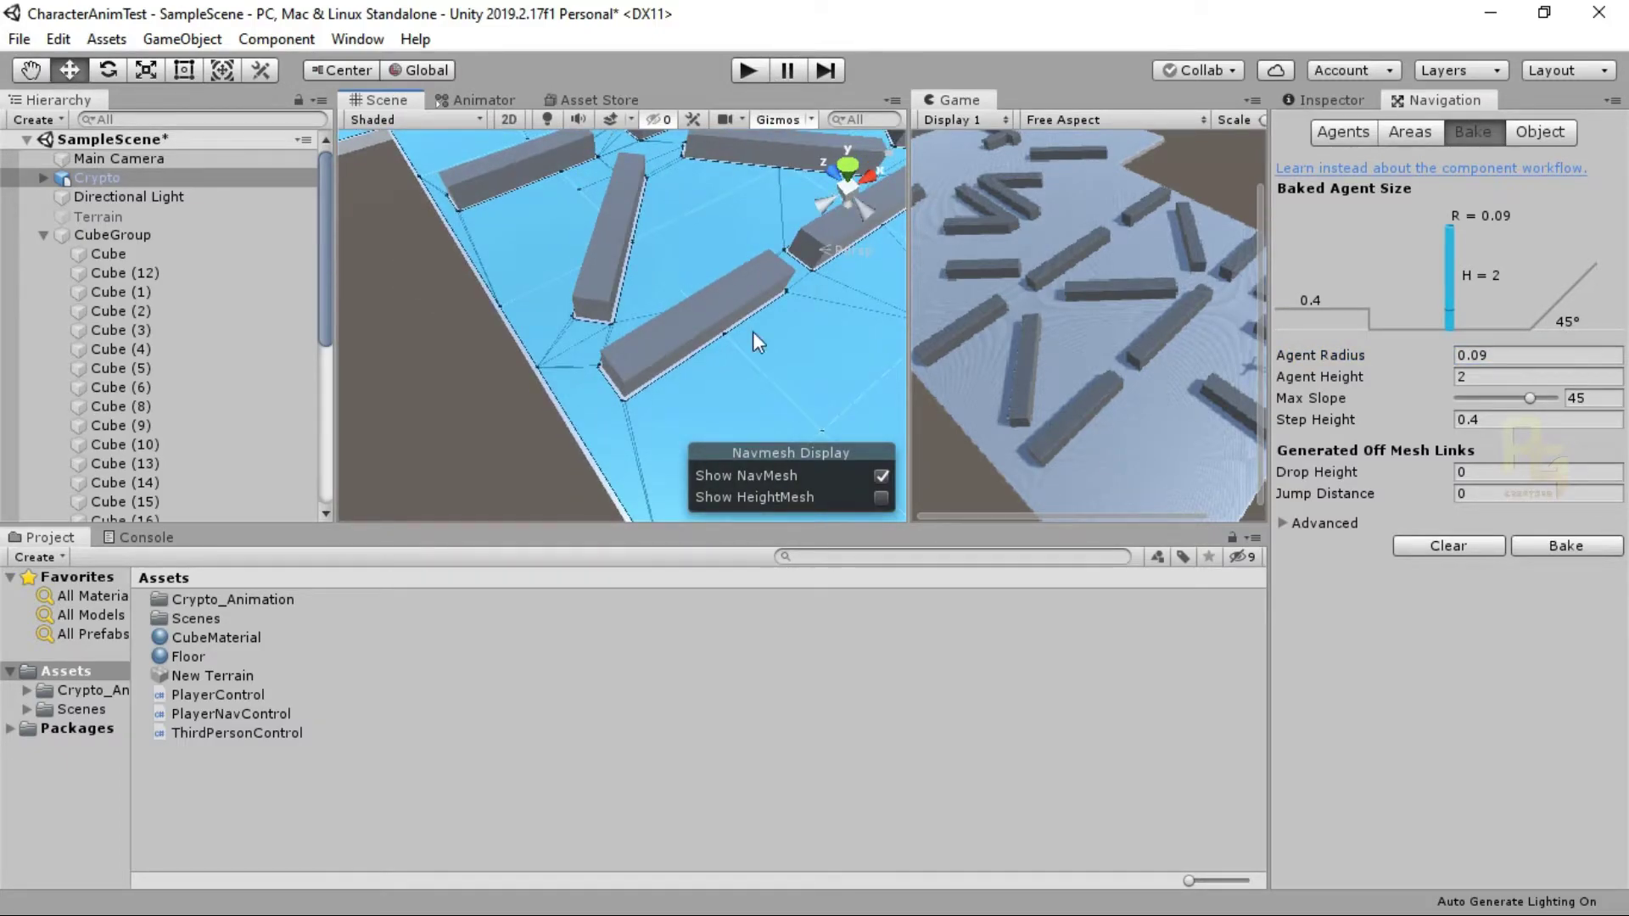
scroll(752, 331, "down", 2)
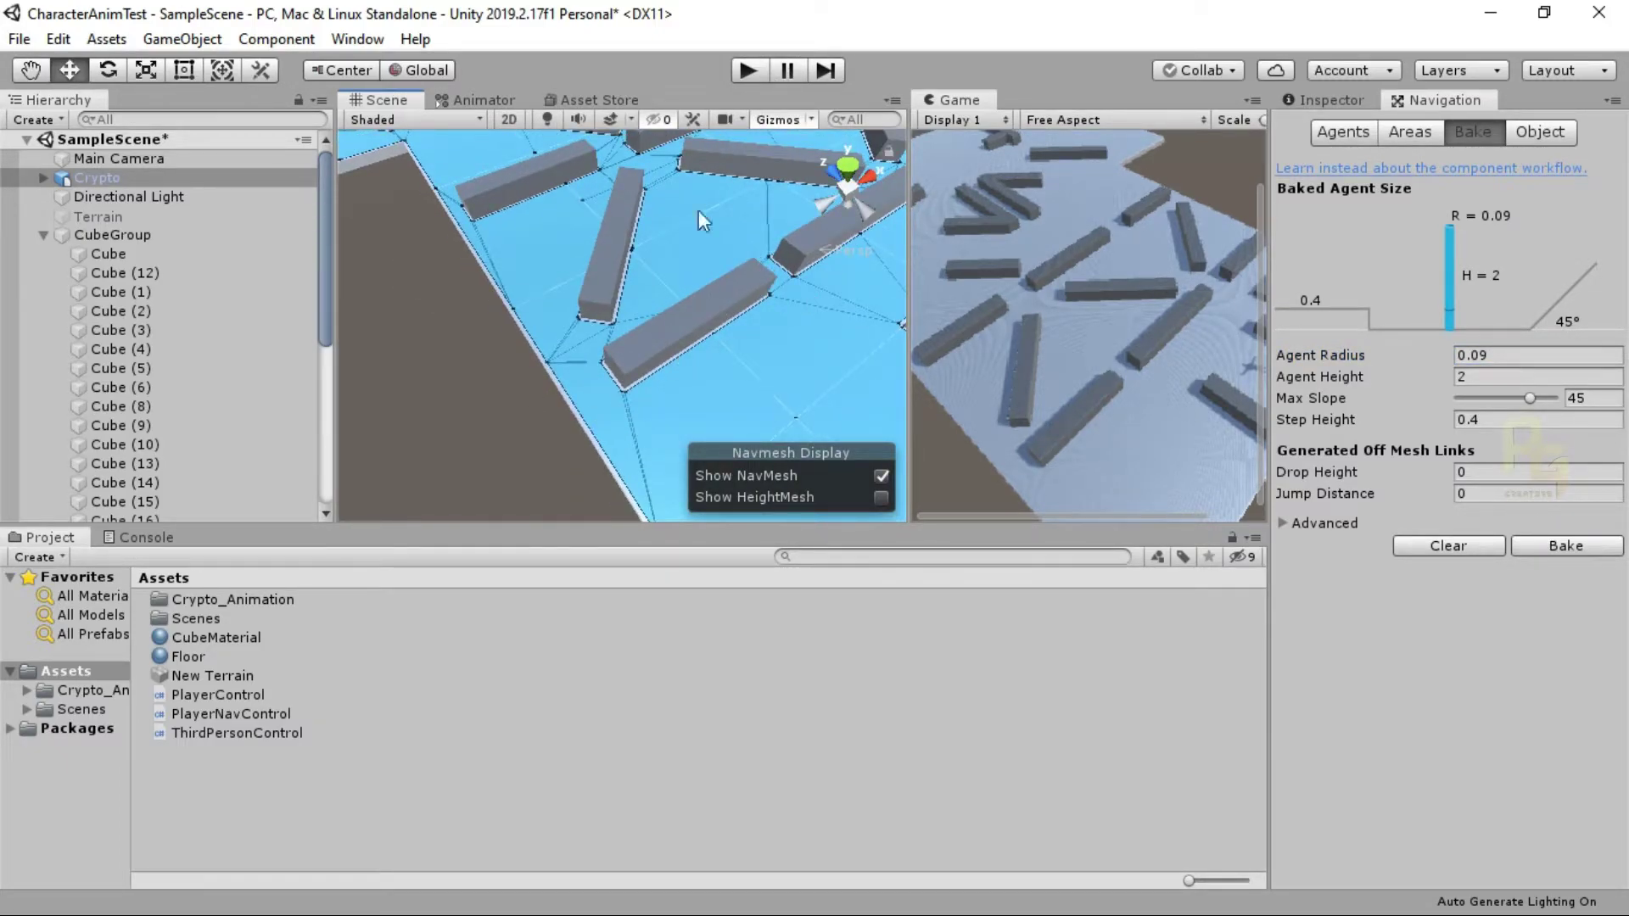
Step: Run the scene again and send Crypto to floor points close to the cubes and the floor edge
left_click(746, 68)
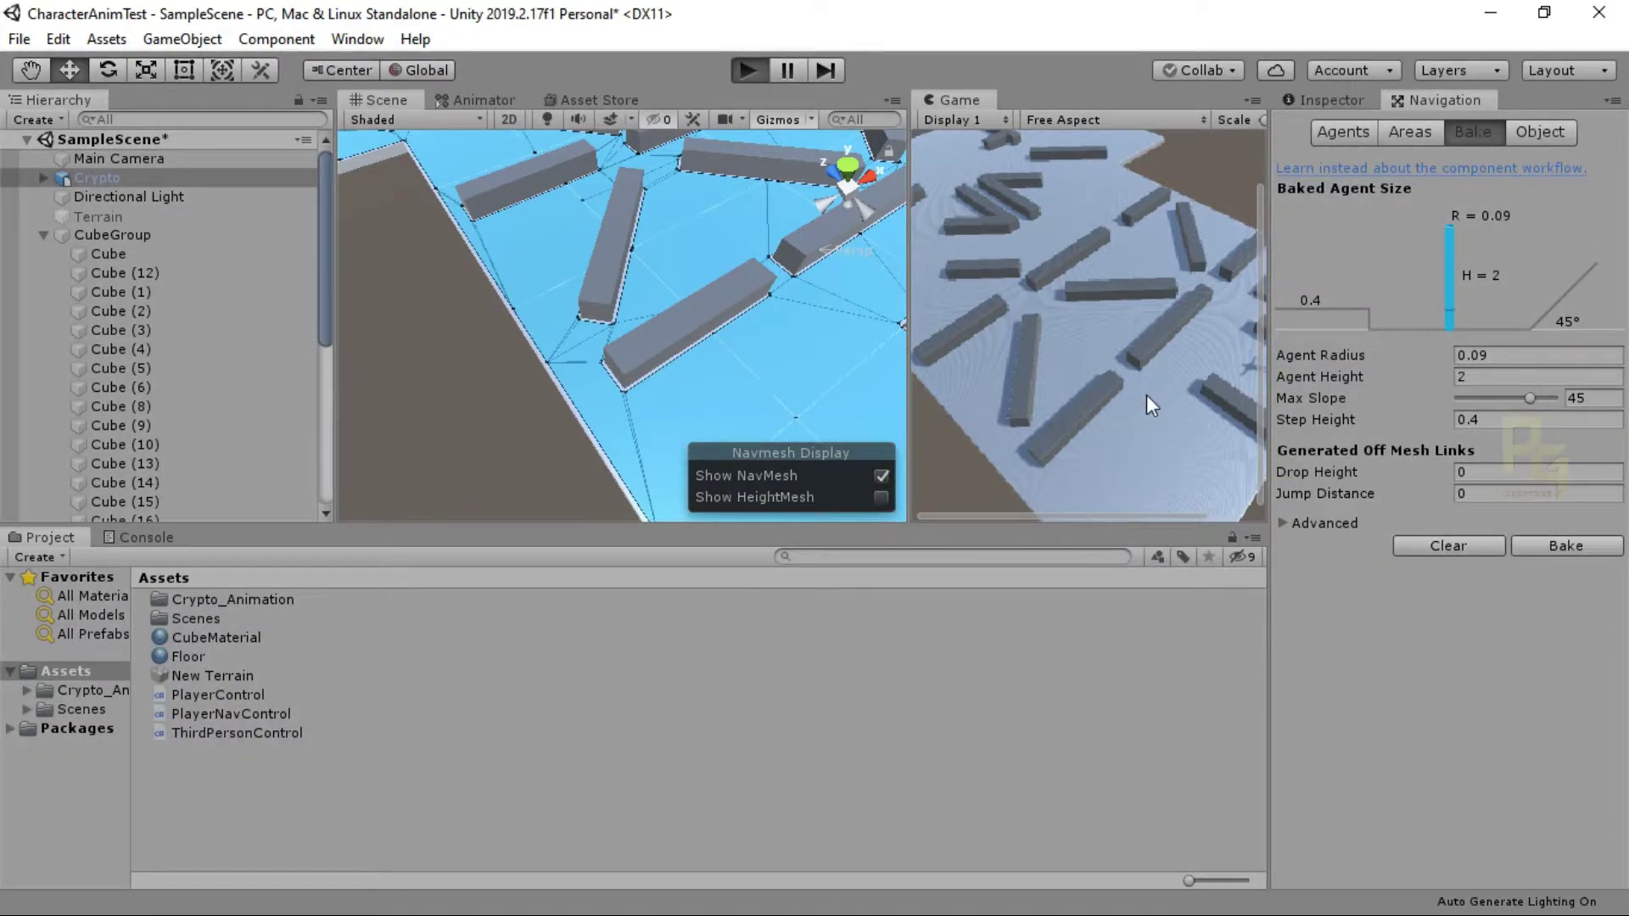
left_click(1077, 316)
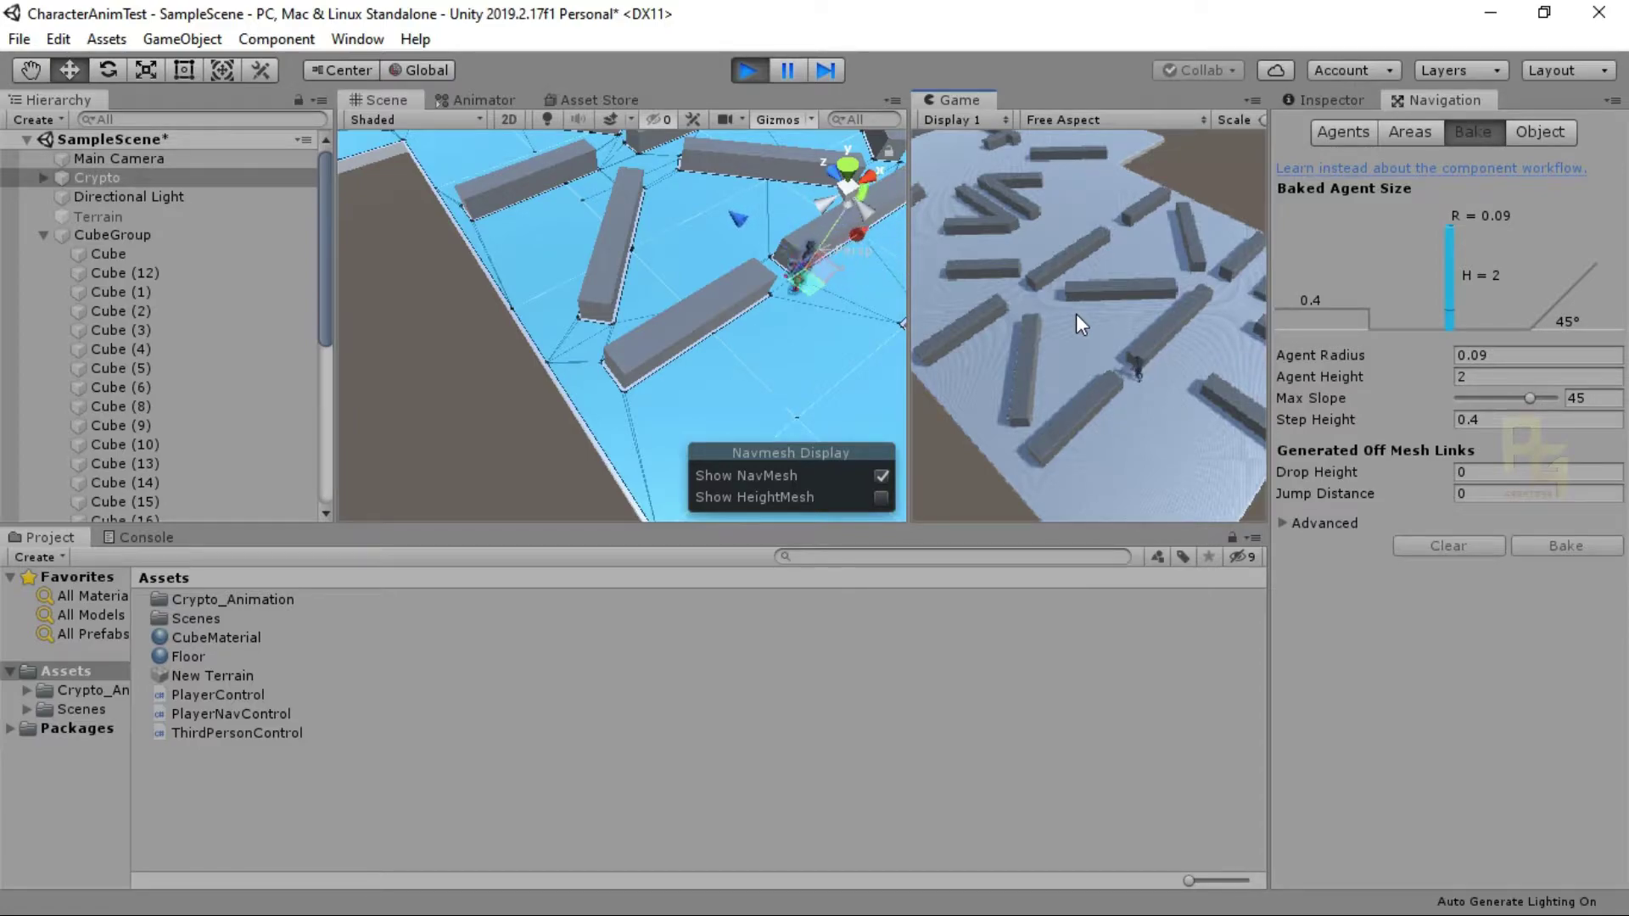
left_click(1002, 449)
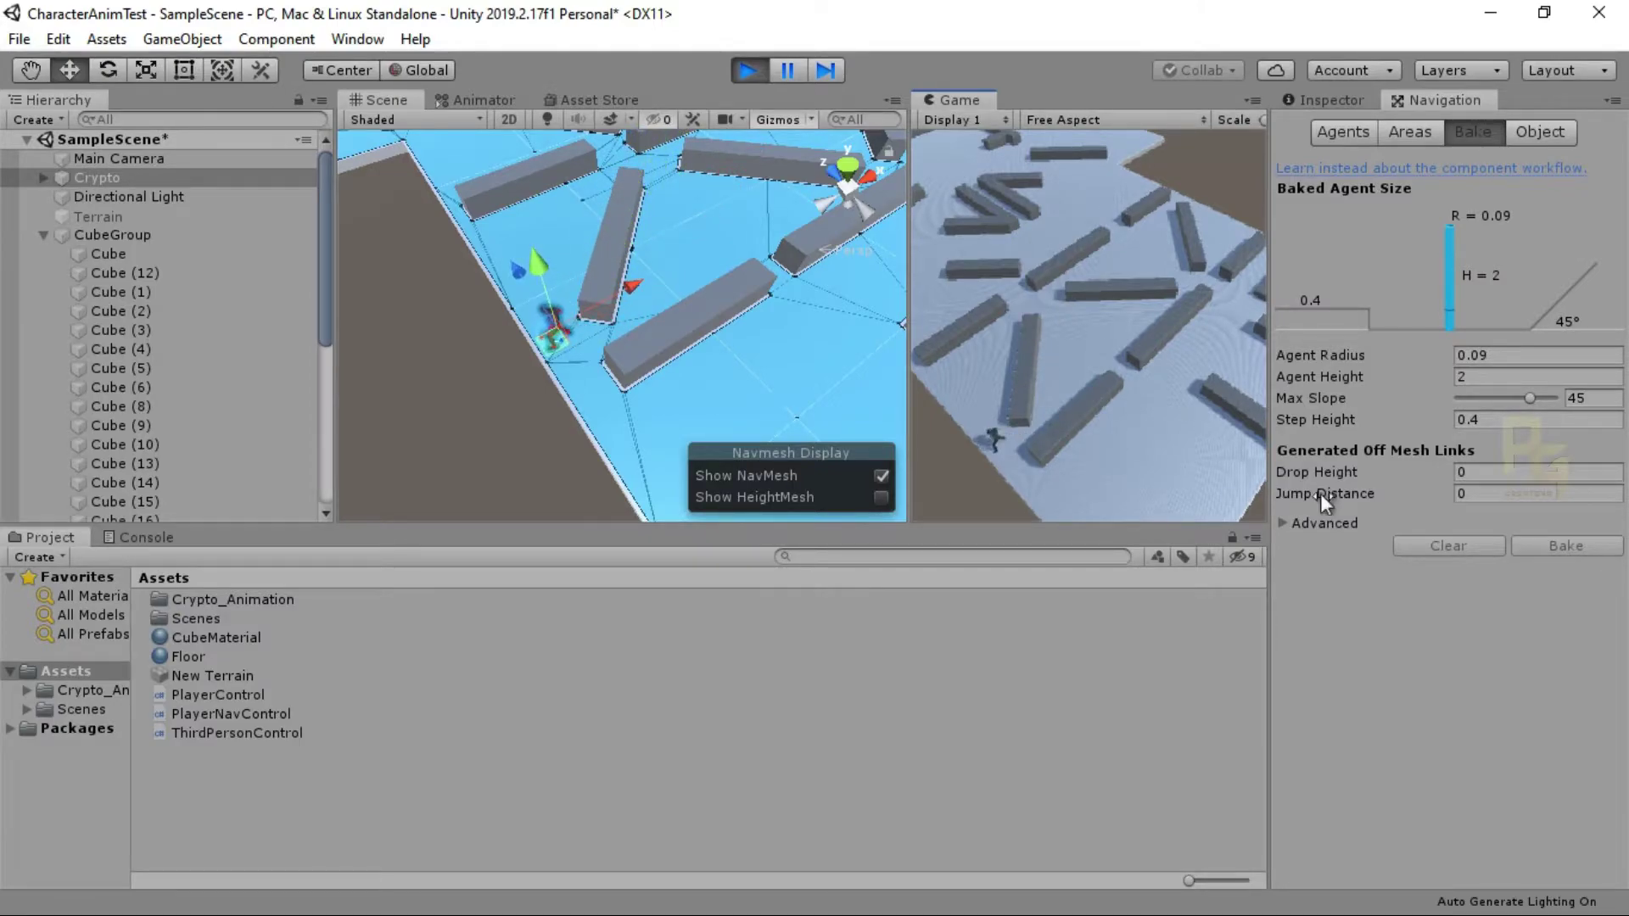
Step: Send Crypto to the open floor beyond the last cubes and stop the game
left_click(1200, 473)
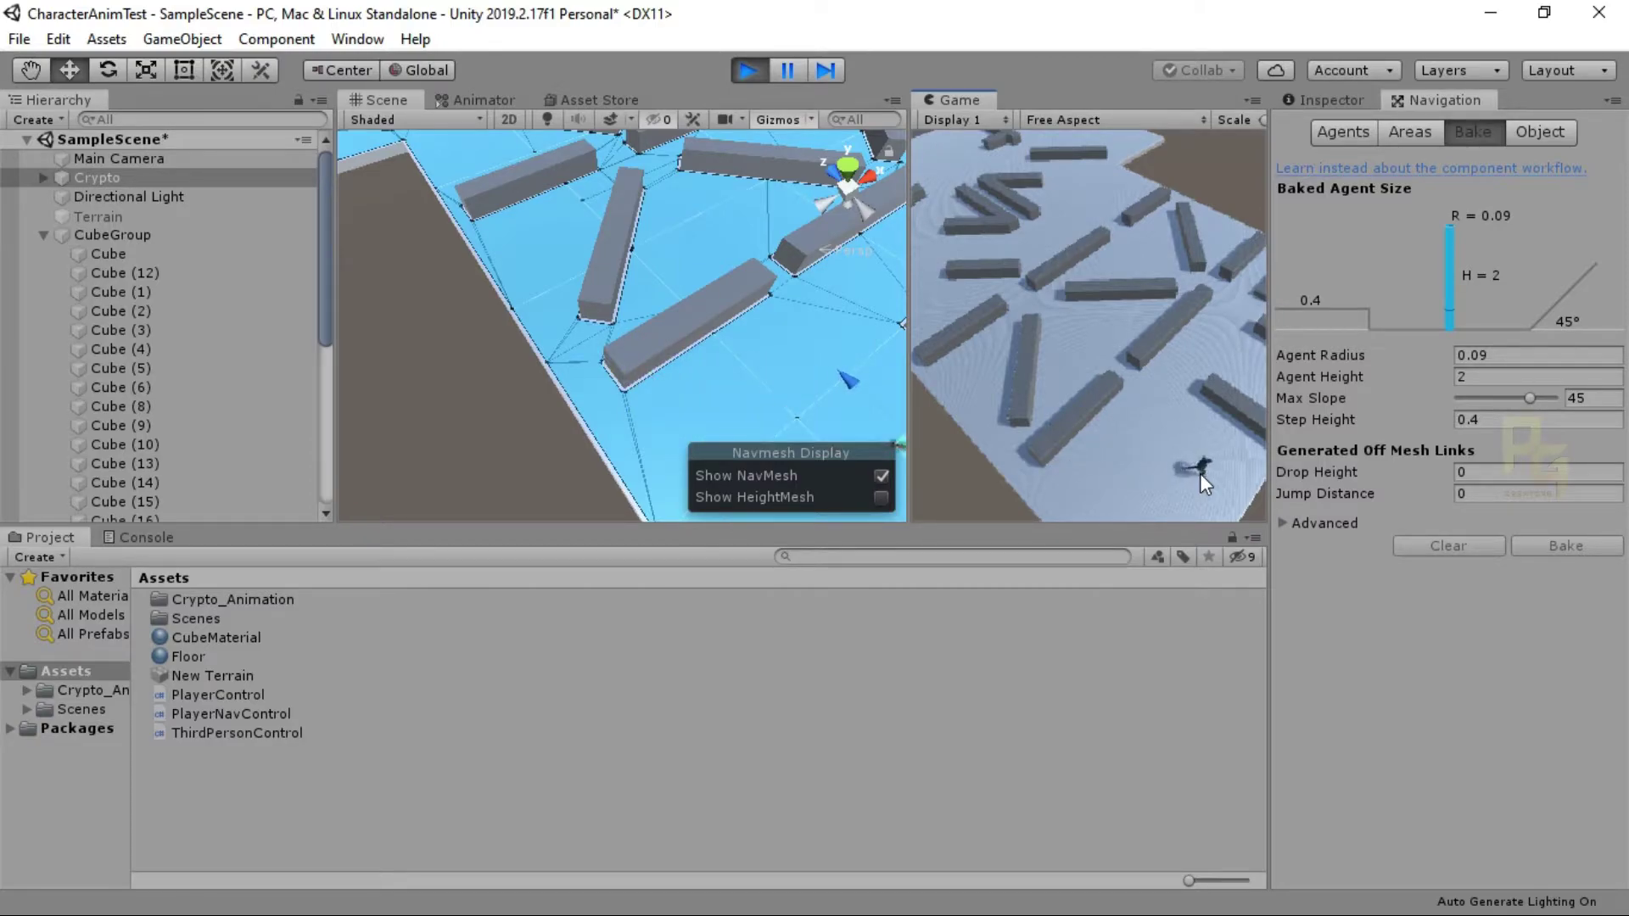
left_click(750, 70)
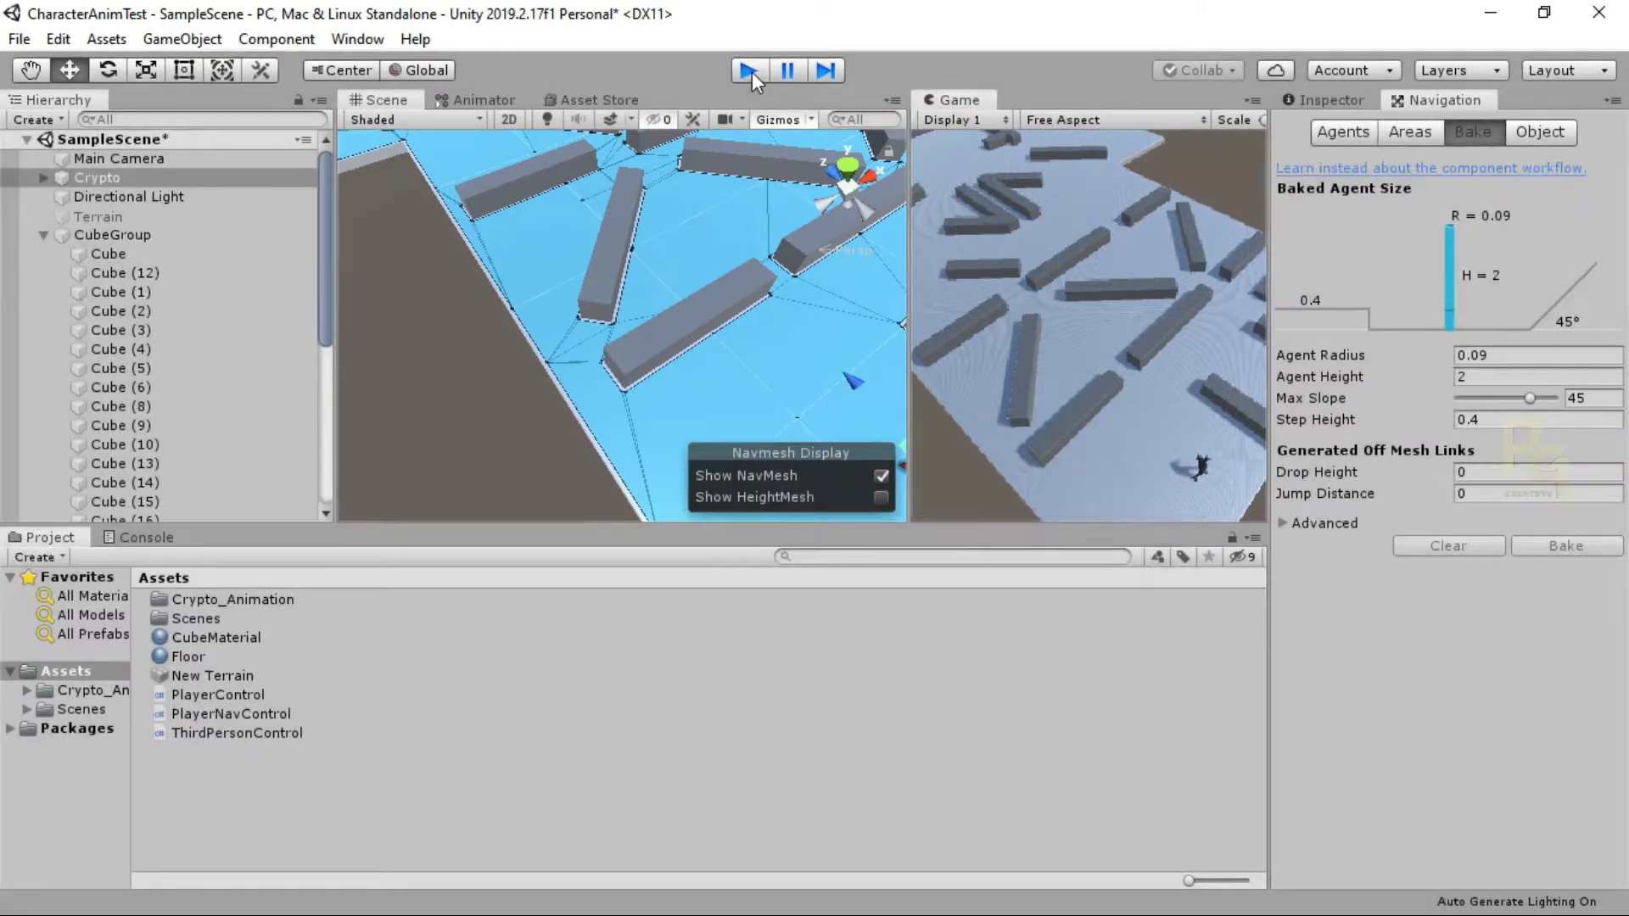
Step: Select the two adjoining low cubes that form a step and set their navigation area to Walkable
middle_click_drag(853, 321, 547, 330)
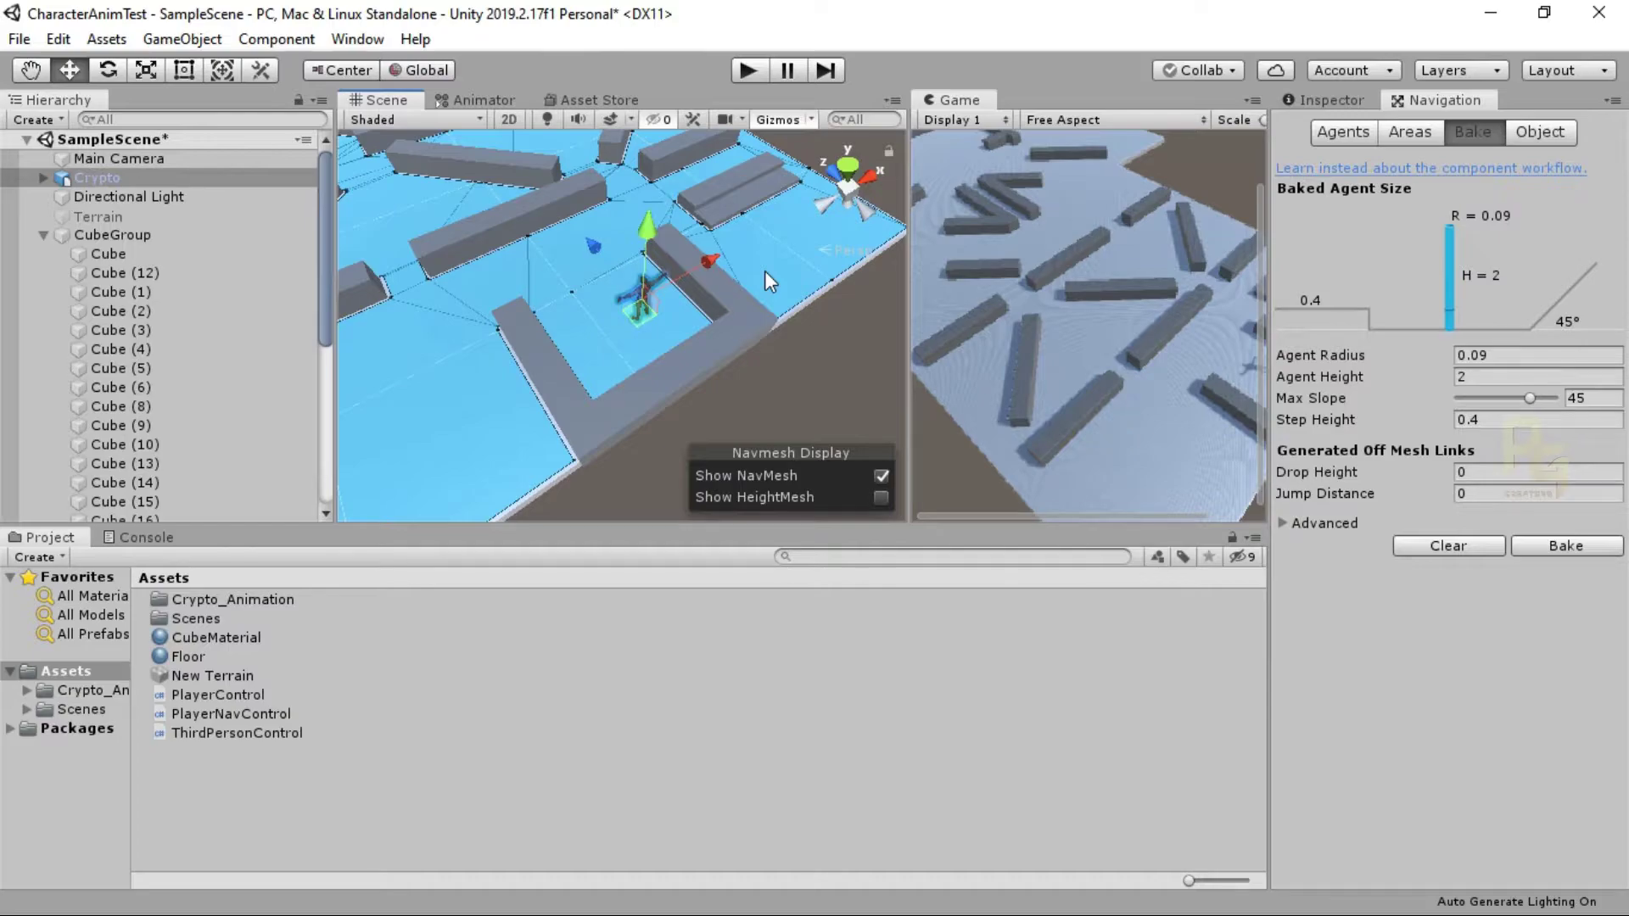
left_click_drag(772, 260, 775, 324, "alt")
middle_click_drag(775, 326, 512, 338)
scroll(512, 237, "up", 2)
middle_click_drag(512, 238, 671, 350)
left_click_drag(662, 351, 438, 139, "alt")
scroll(645, 317, "up", 3)
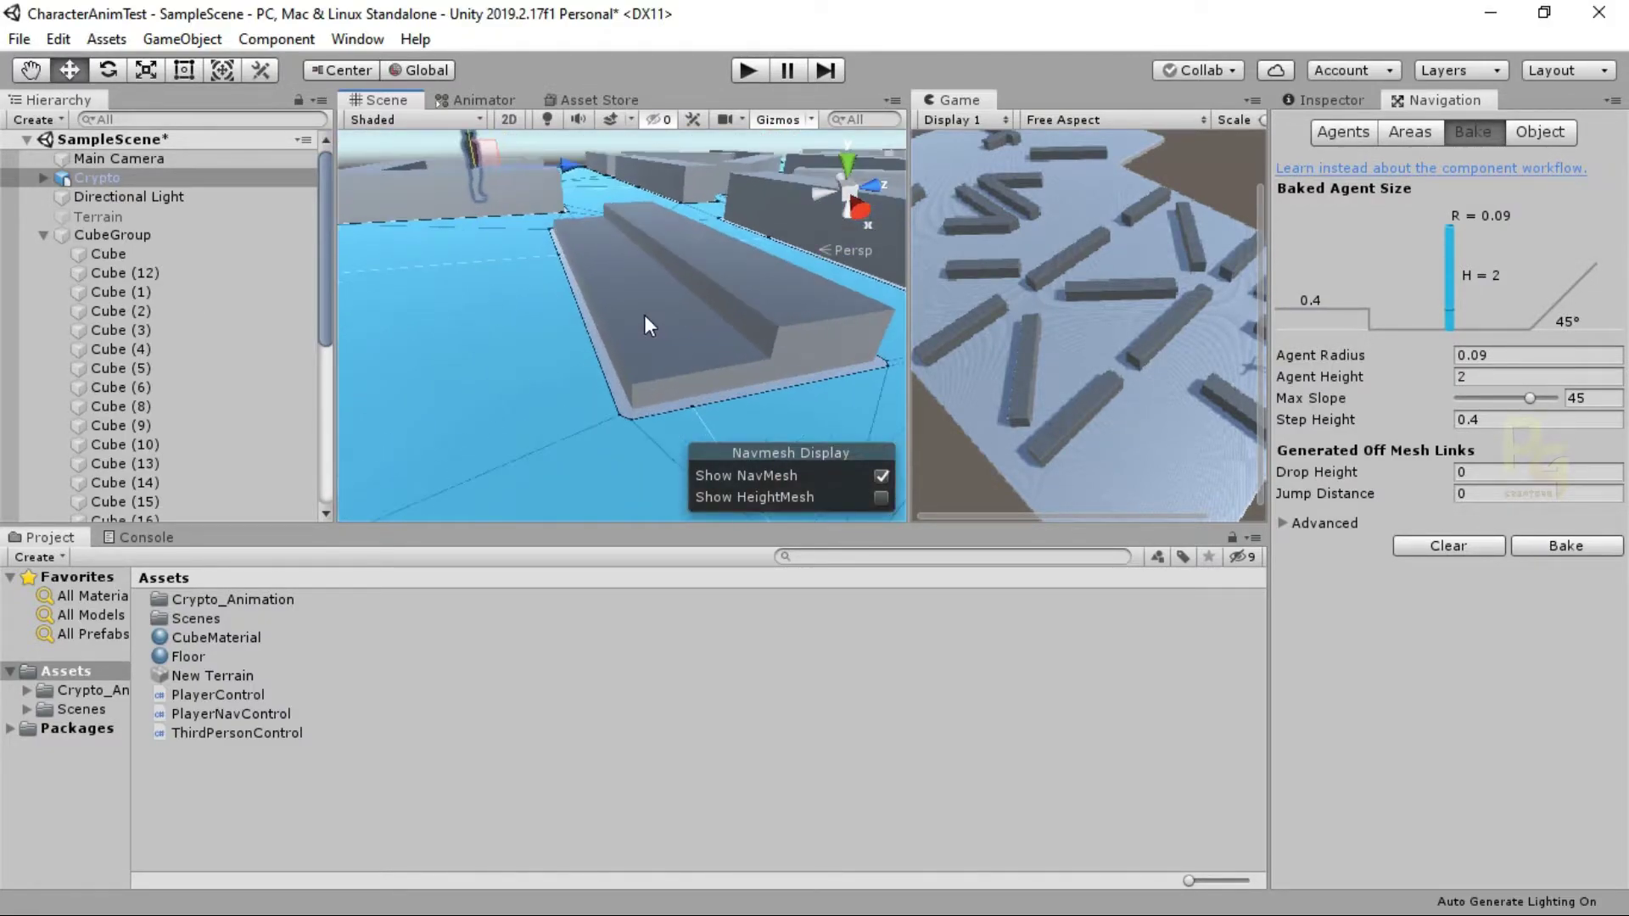
left_click(645, 316)
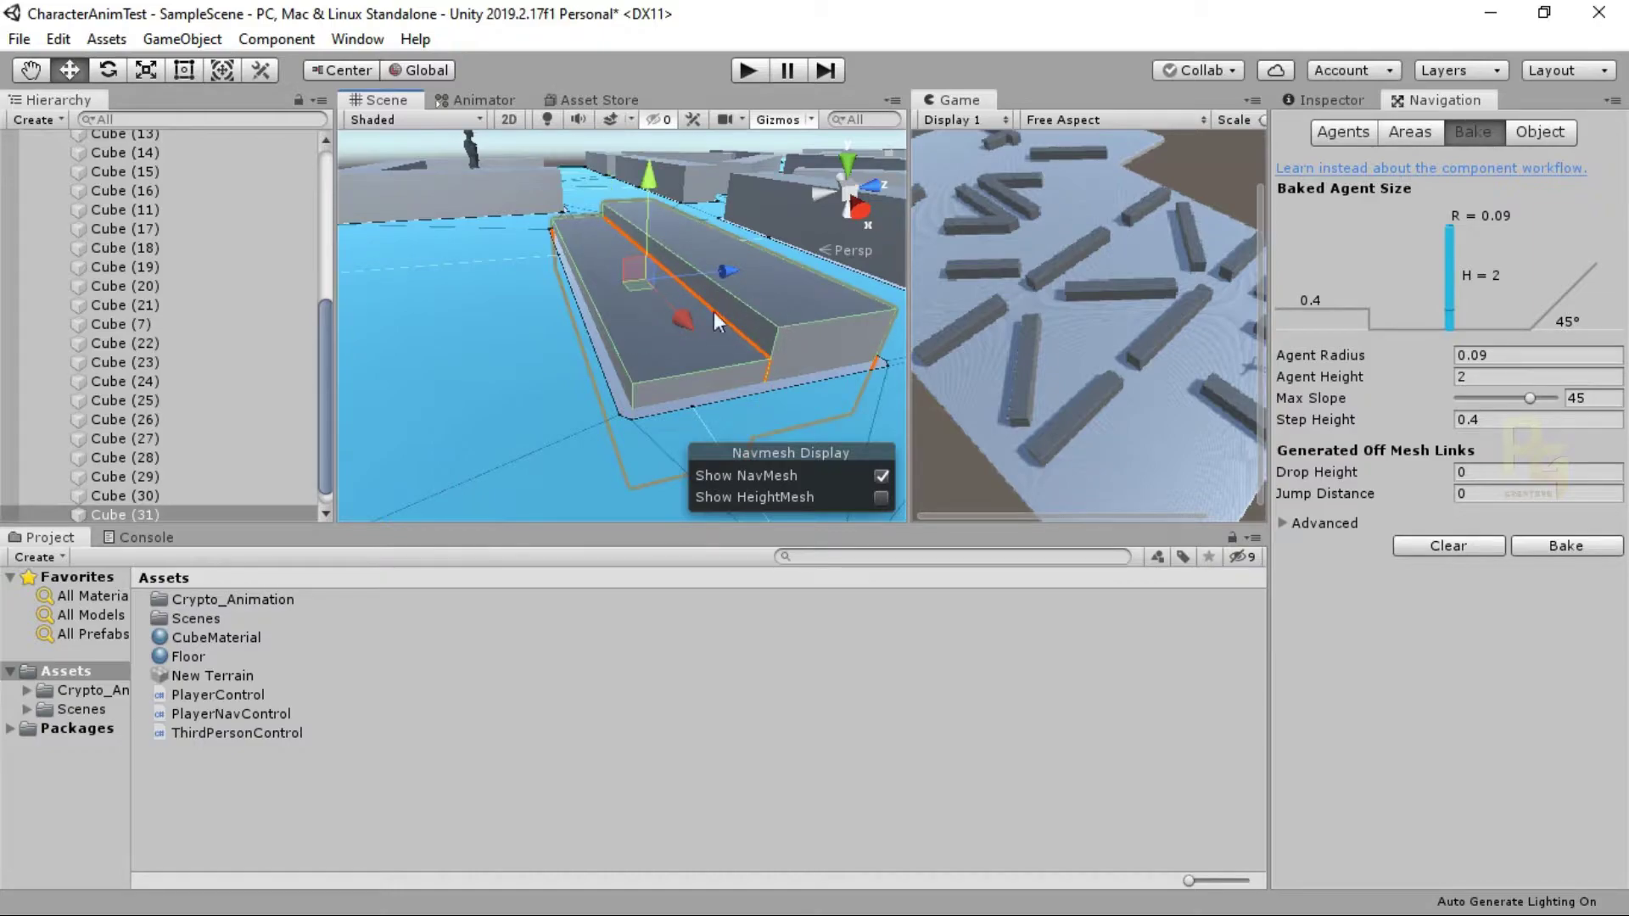
left_click(1543, 132)
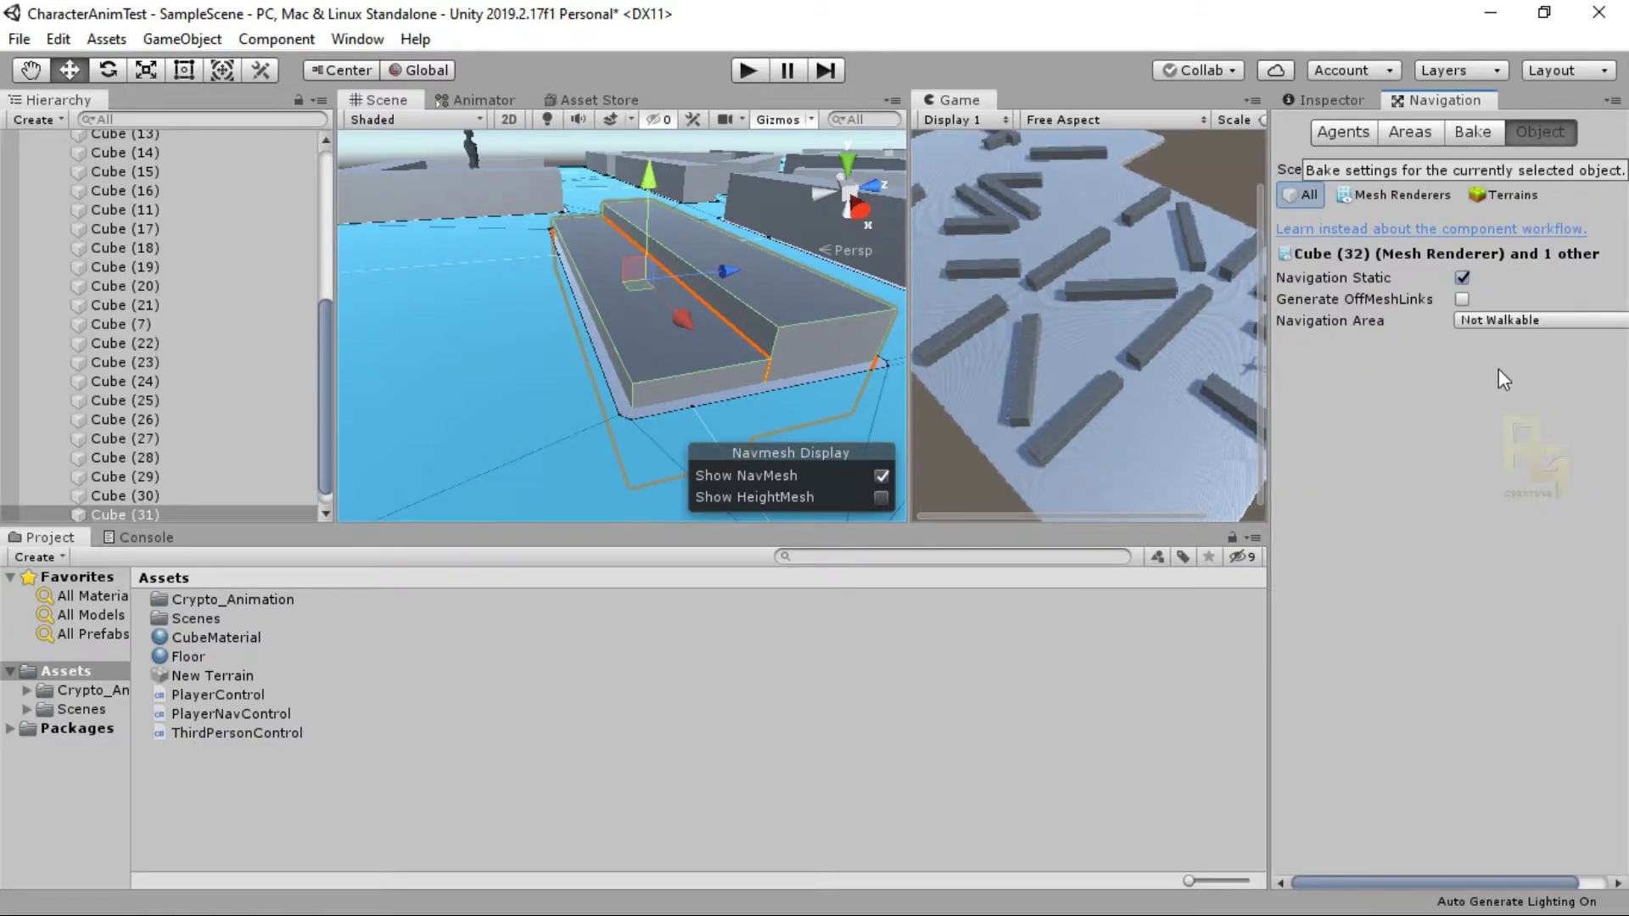
left_click(1490, 321)
left_click(1500, 344)
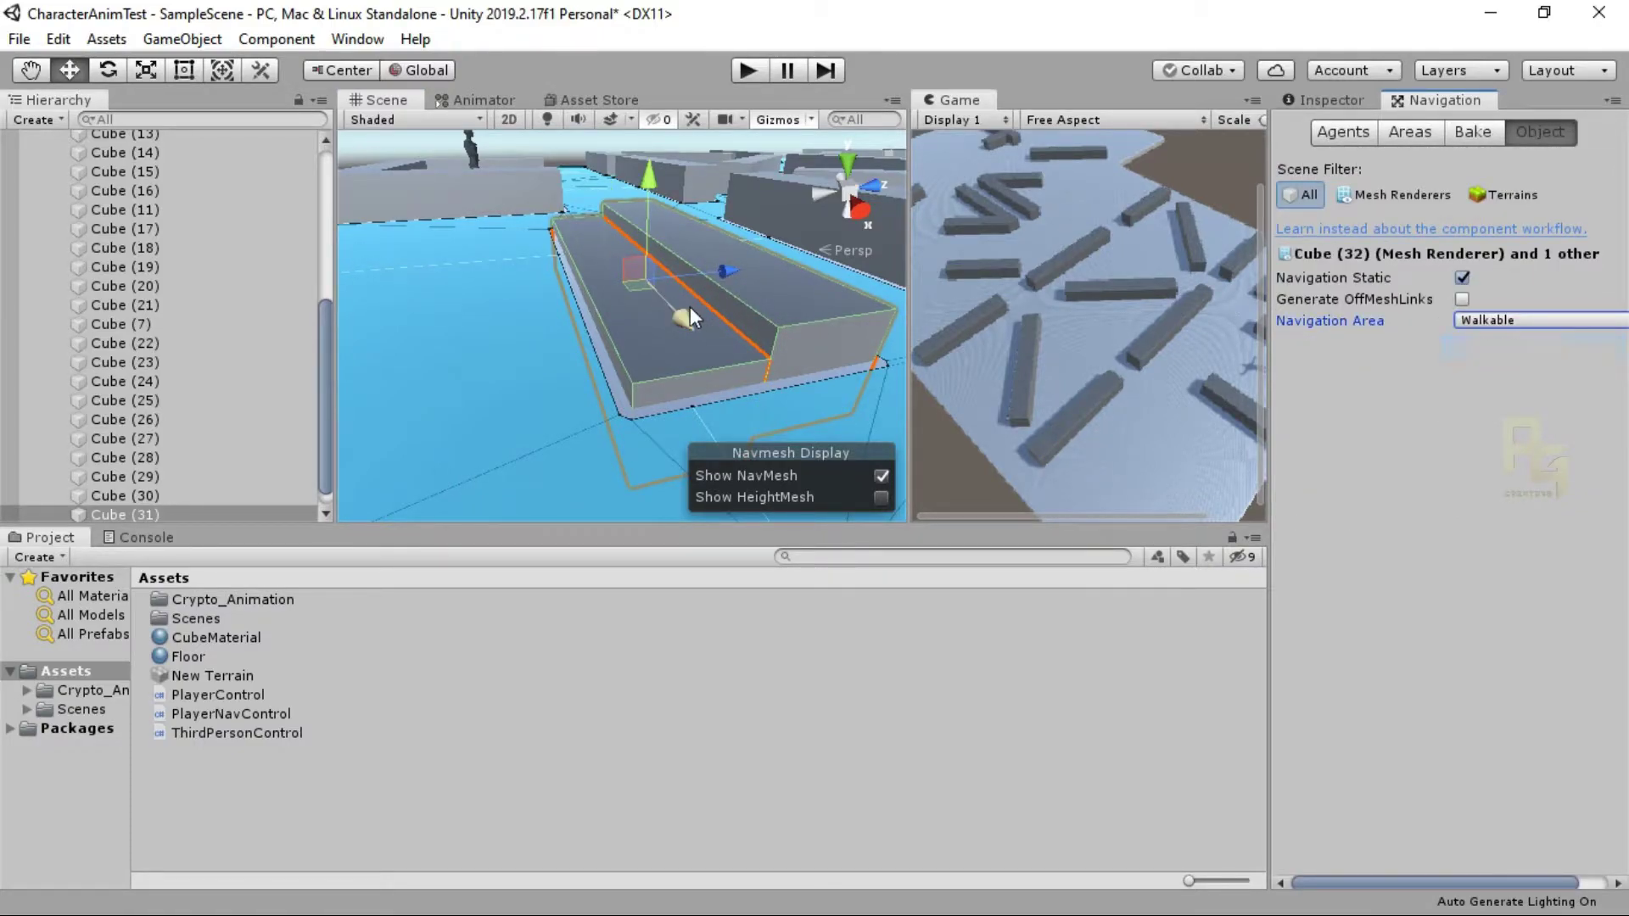
Step: Clear the existing navmesh and bake it again with the two step cubes walkable
scroll(689, 307, "down", 4)
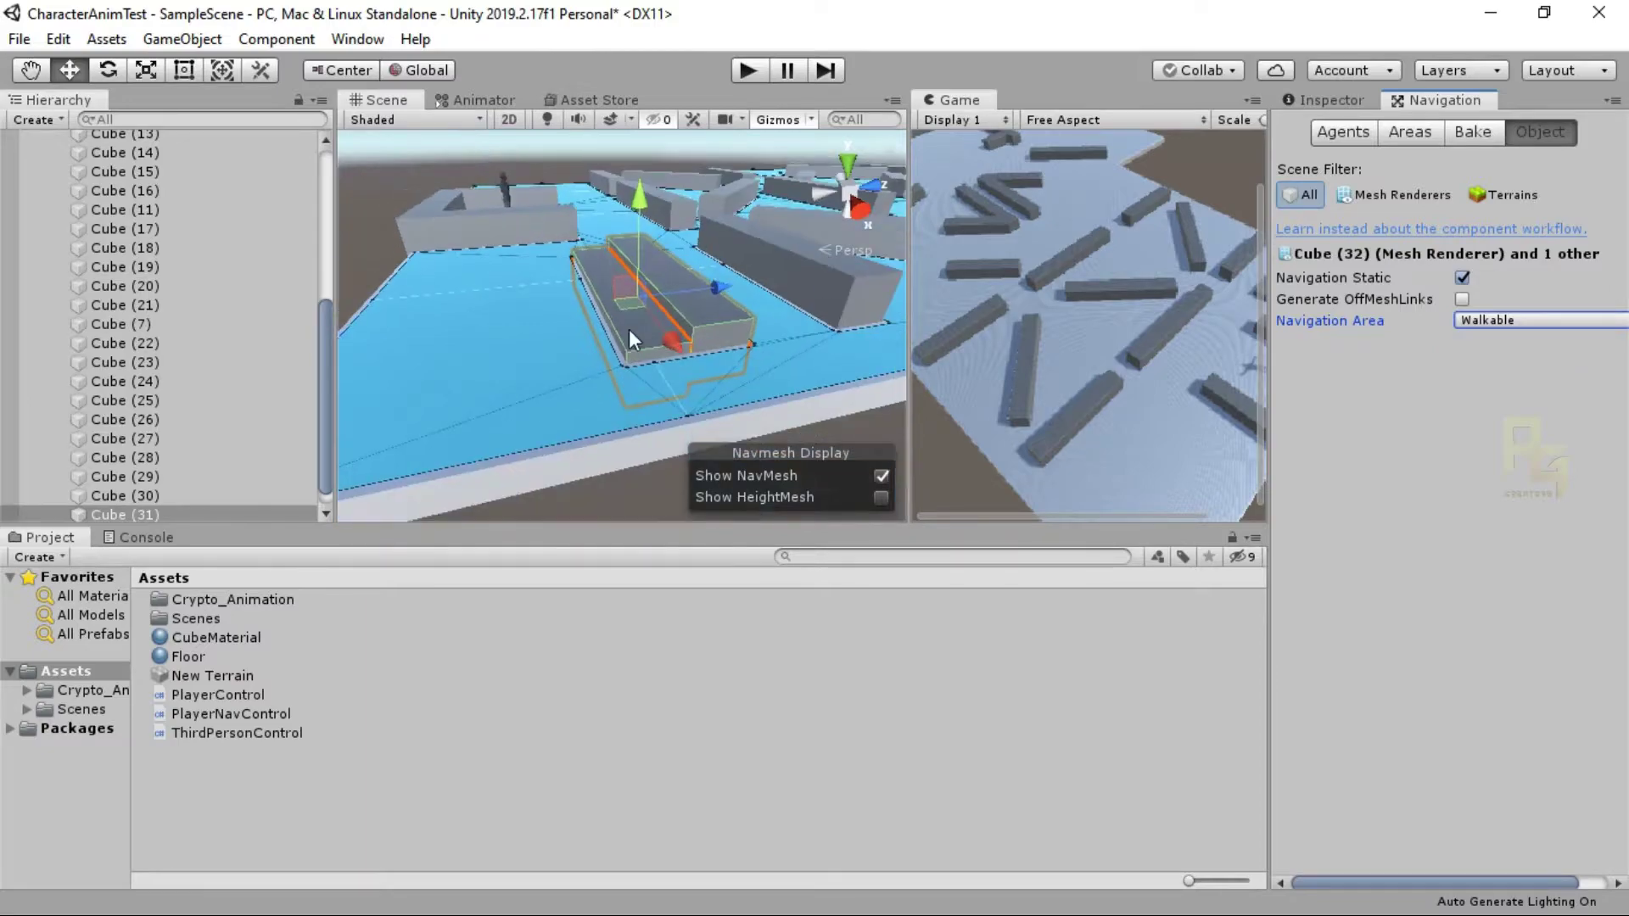
scroll(629, 329, "down", 3)
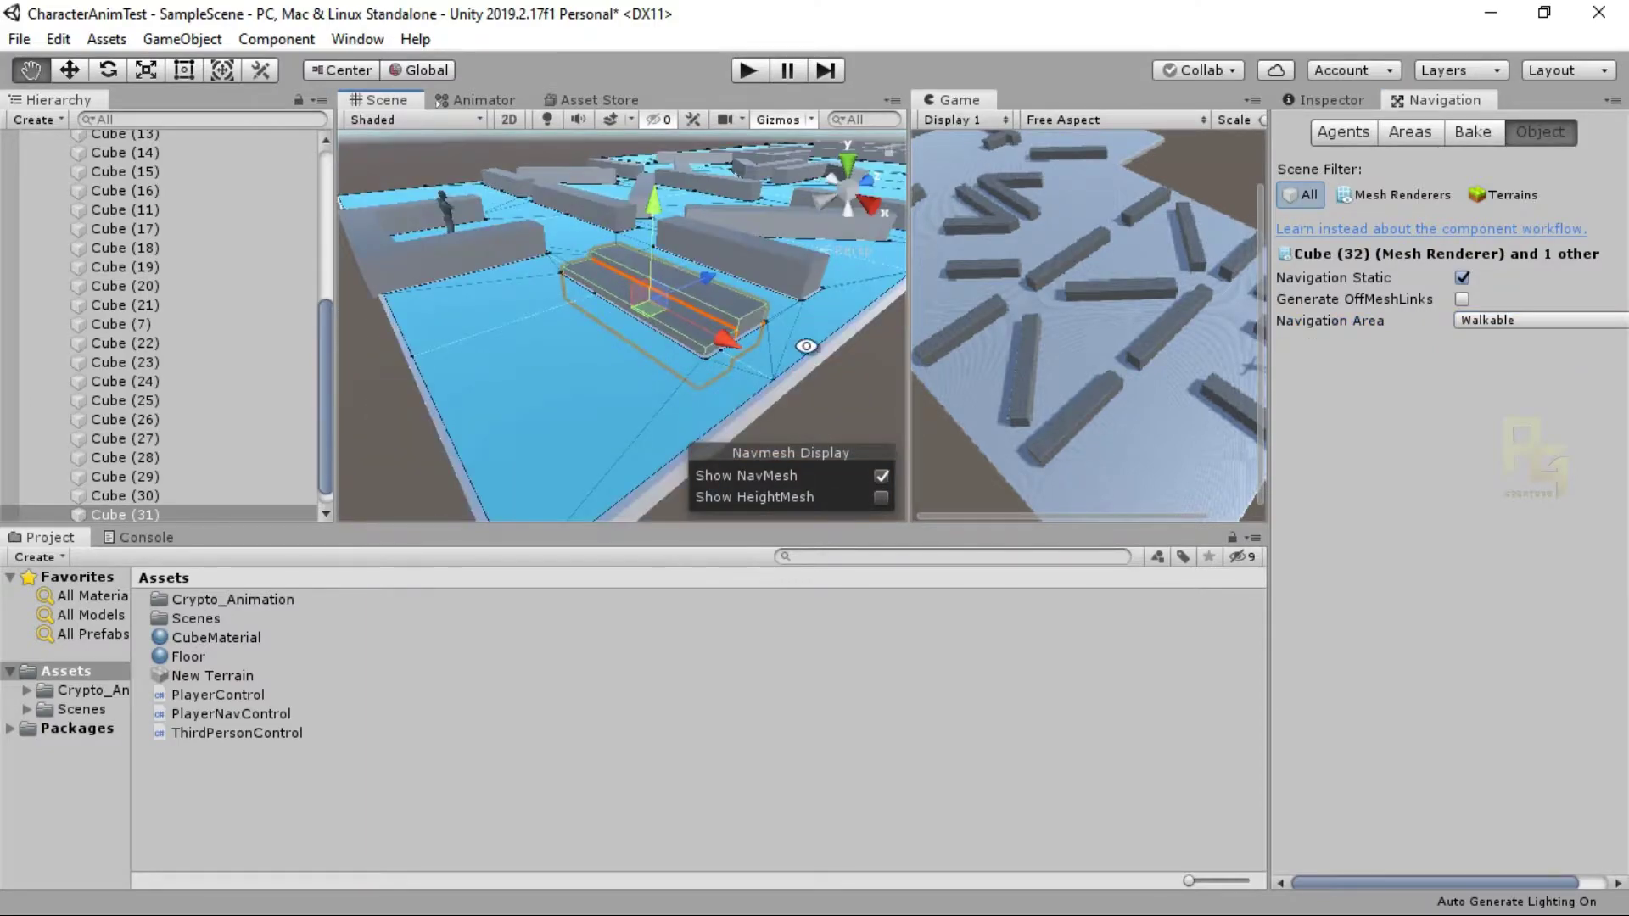
left_click(1473, 132)
left_click(1460, 543)
left_click(1570, 545)
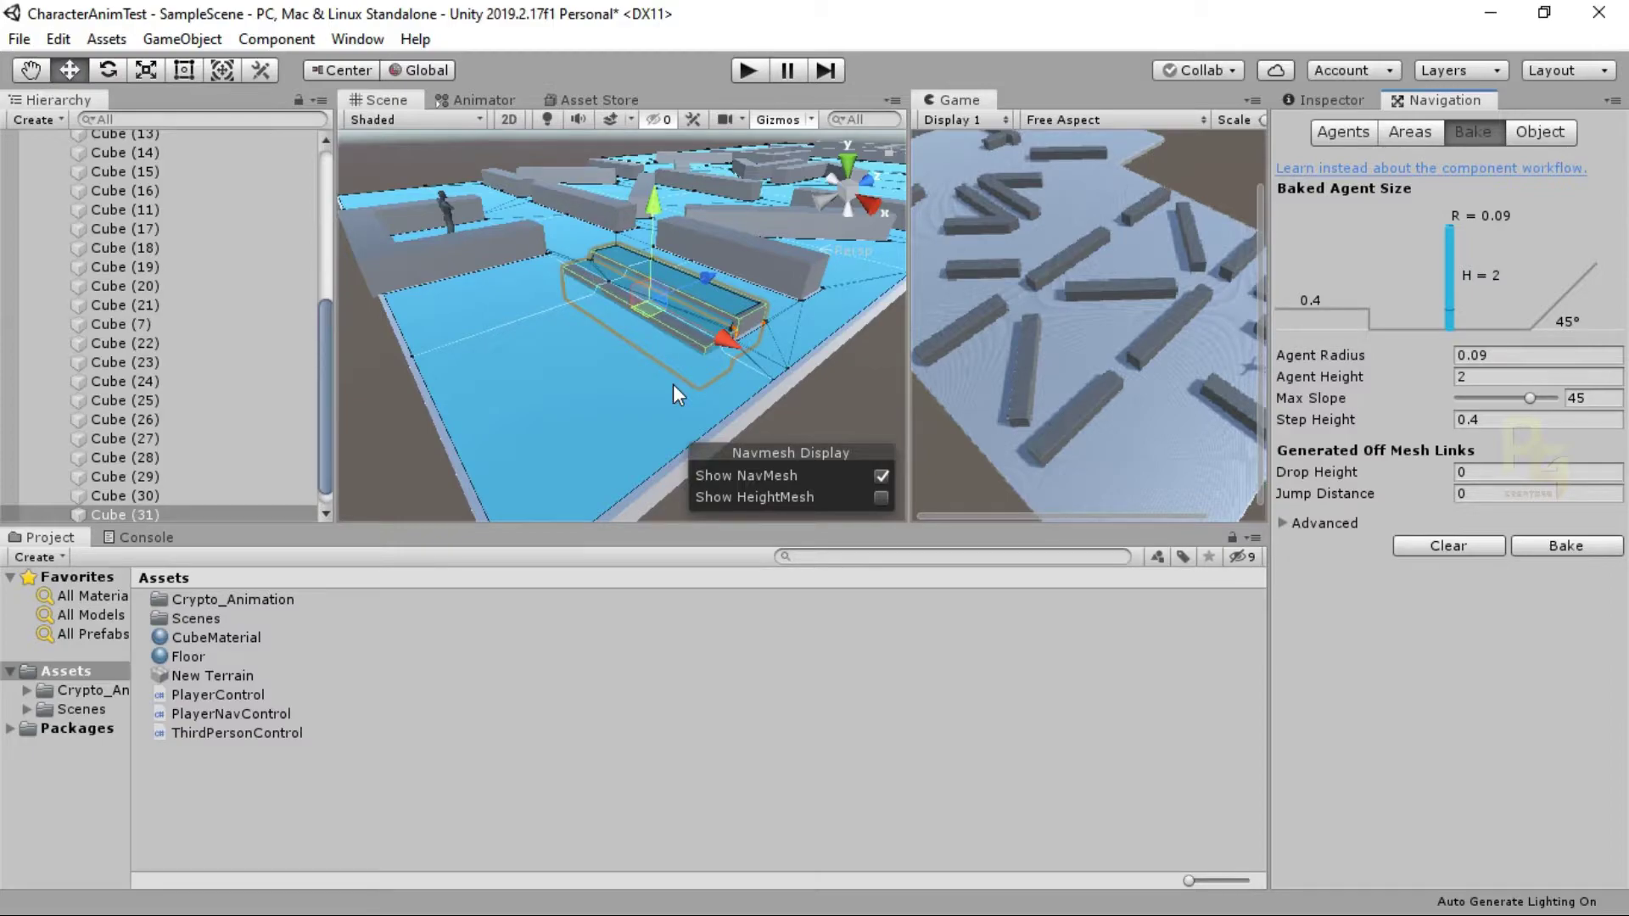
Step: Examine the new navmesh on the two step cubes and where it connects to the floor
scroll(606, 285, "up", 6)
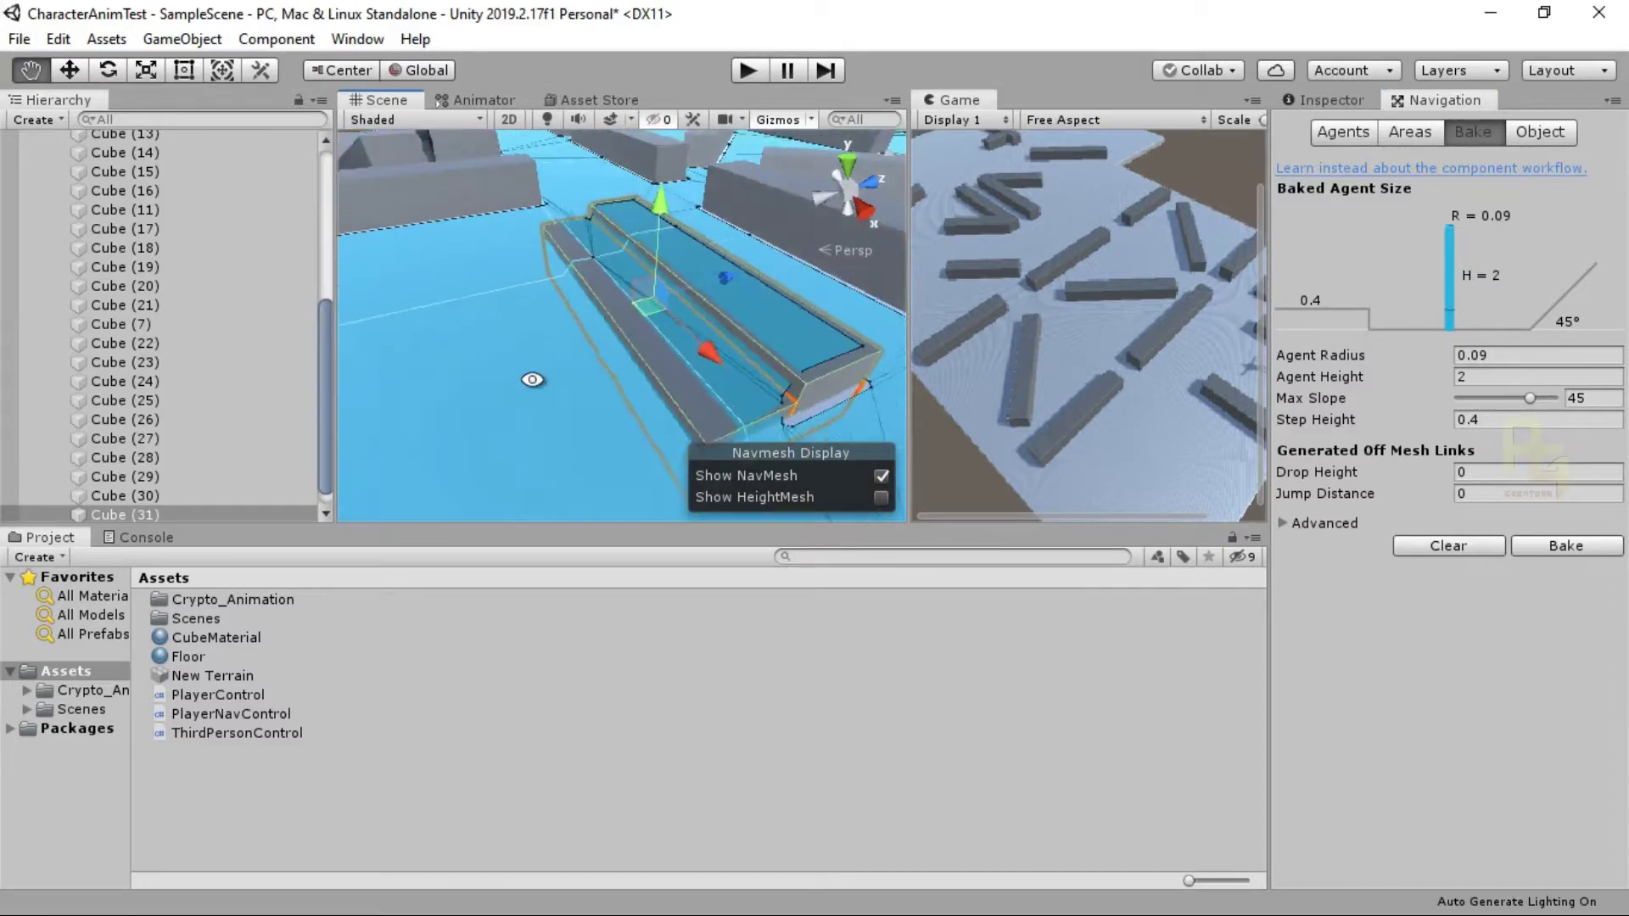
left_click_drag(584, 356, 929, 442, "alt")
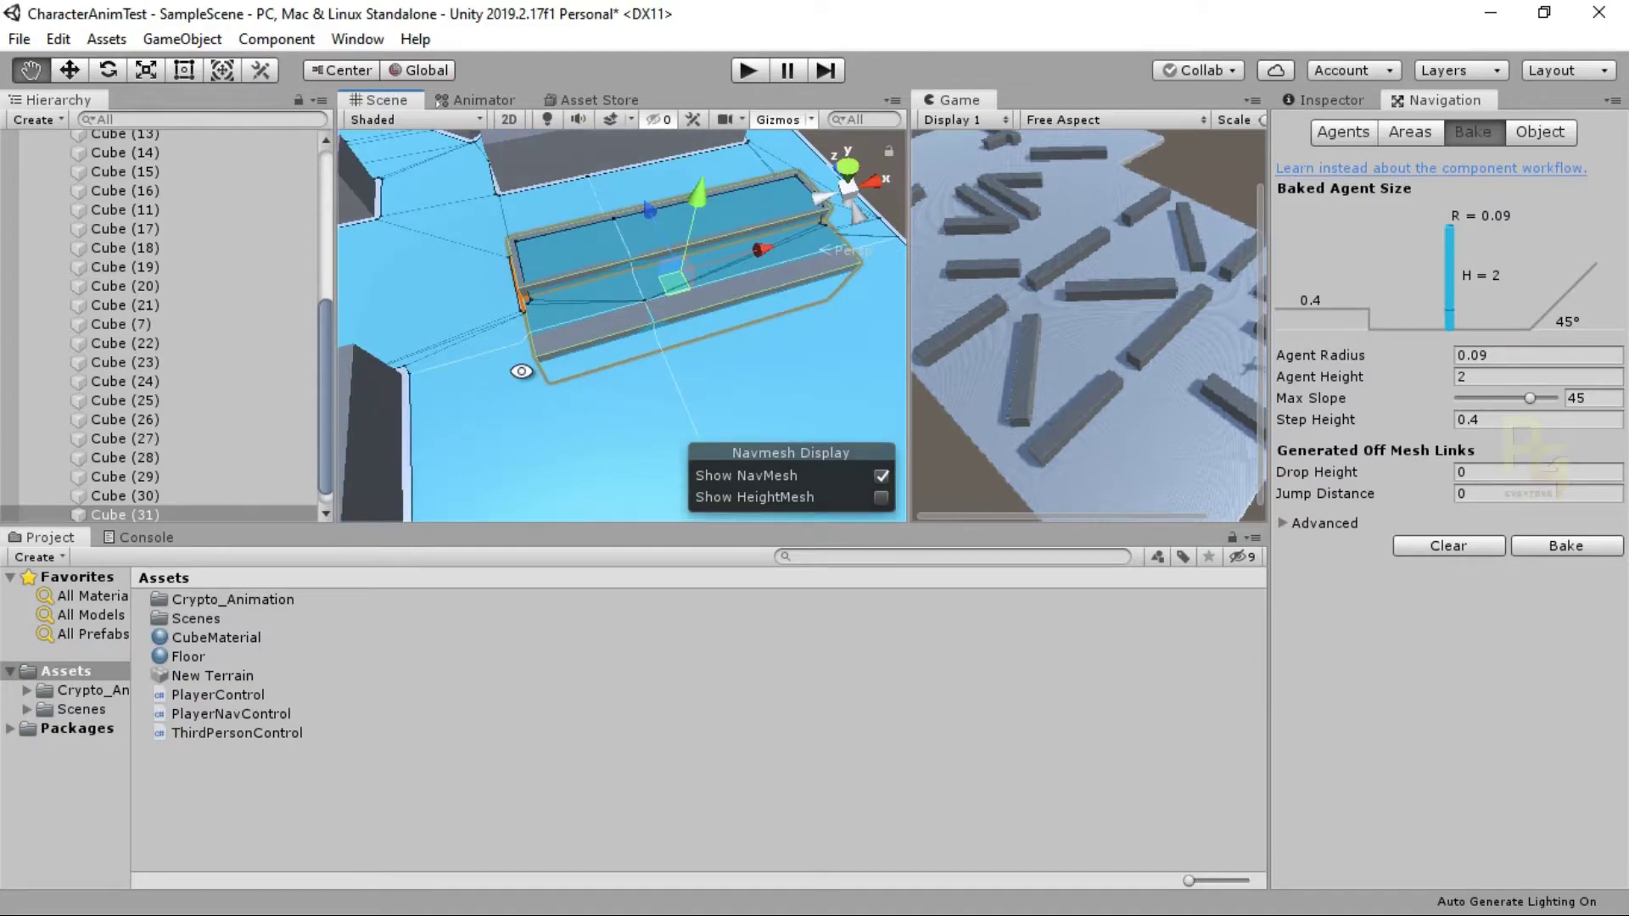
left_click_drag(524, 372, 781, 297, "alt")
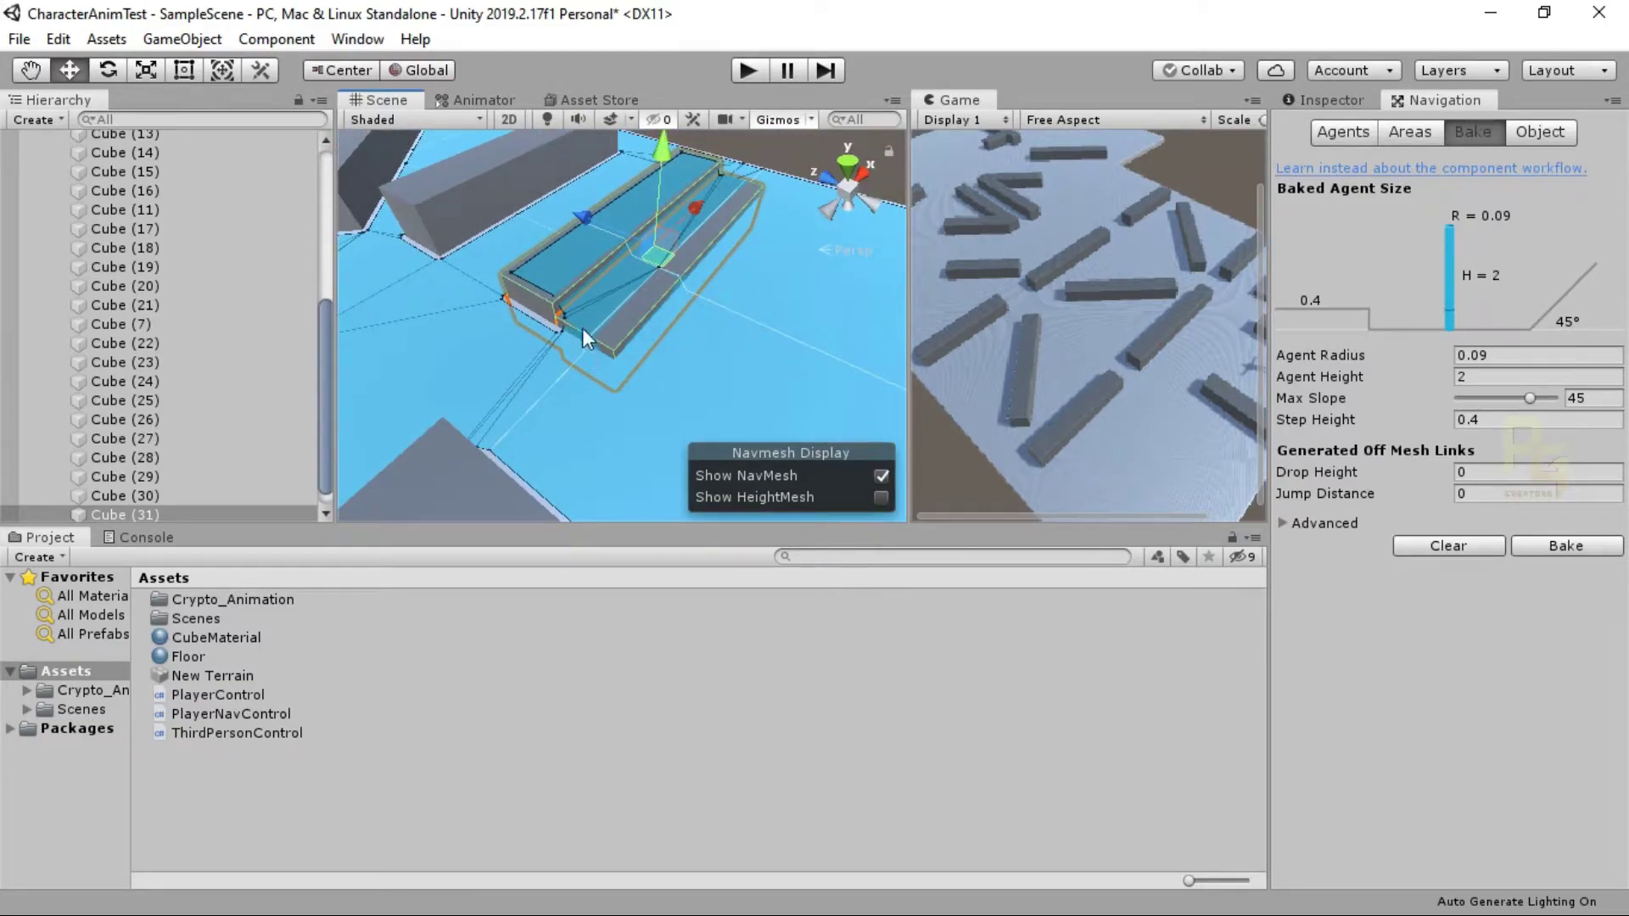
scroll(567, 277, "up", 3)
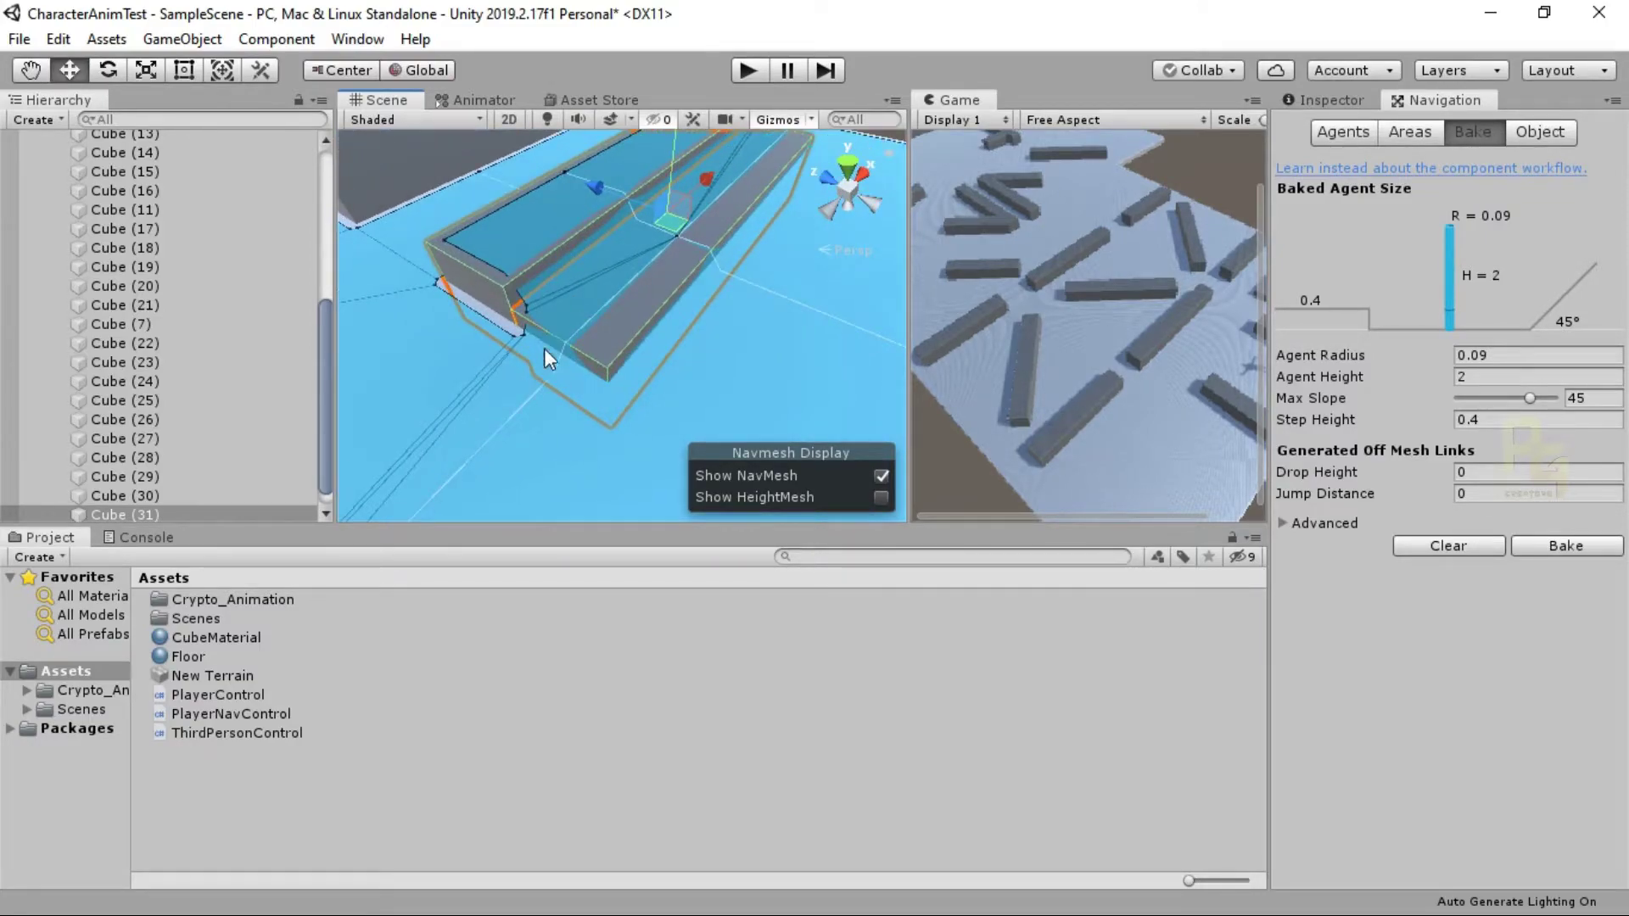
left_click_drag(599, 318, 604, 242, "alt")
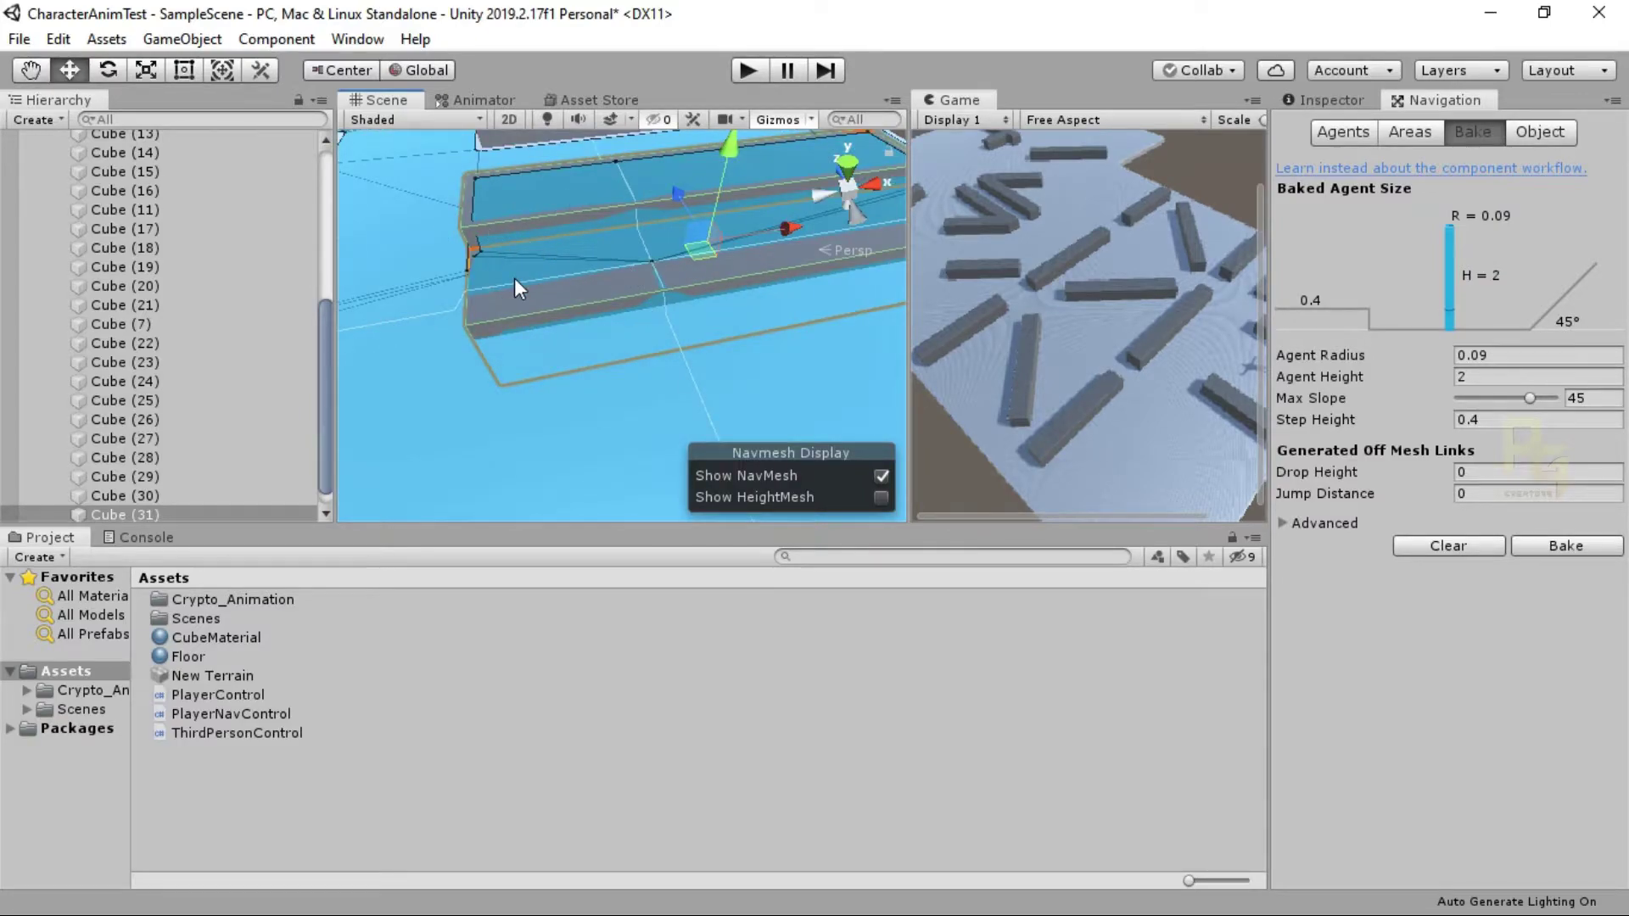
left_click_drag(472, 297, 638, 294, "alt")
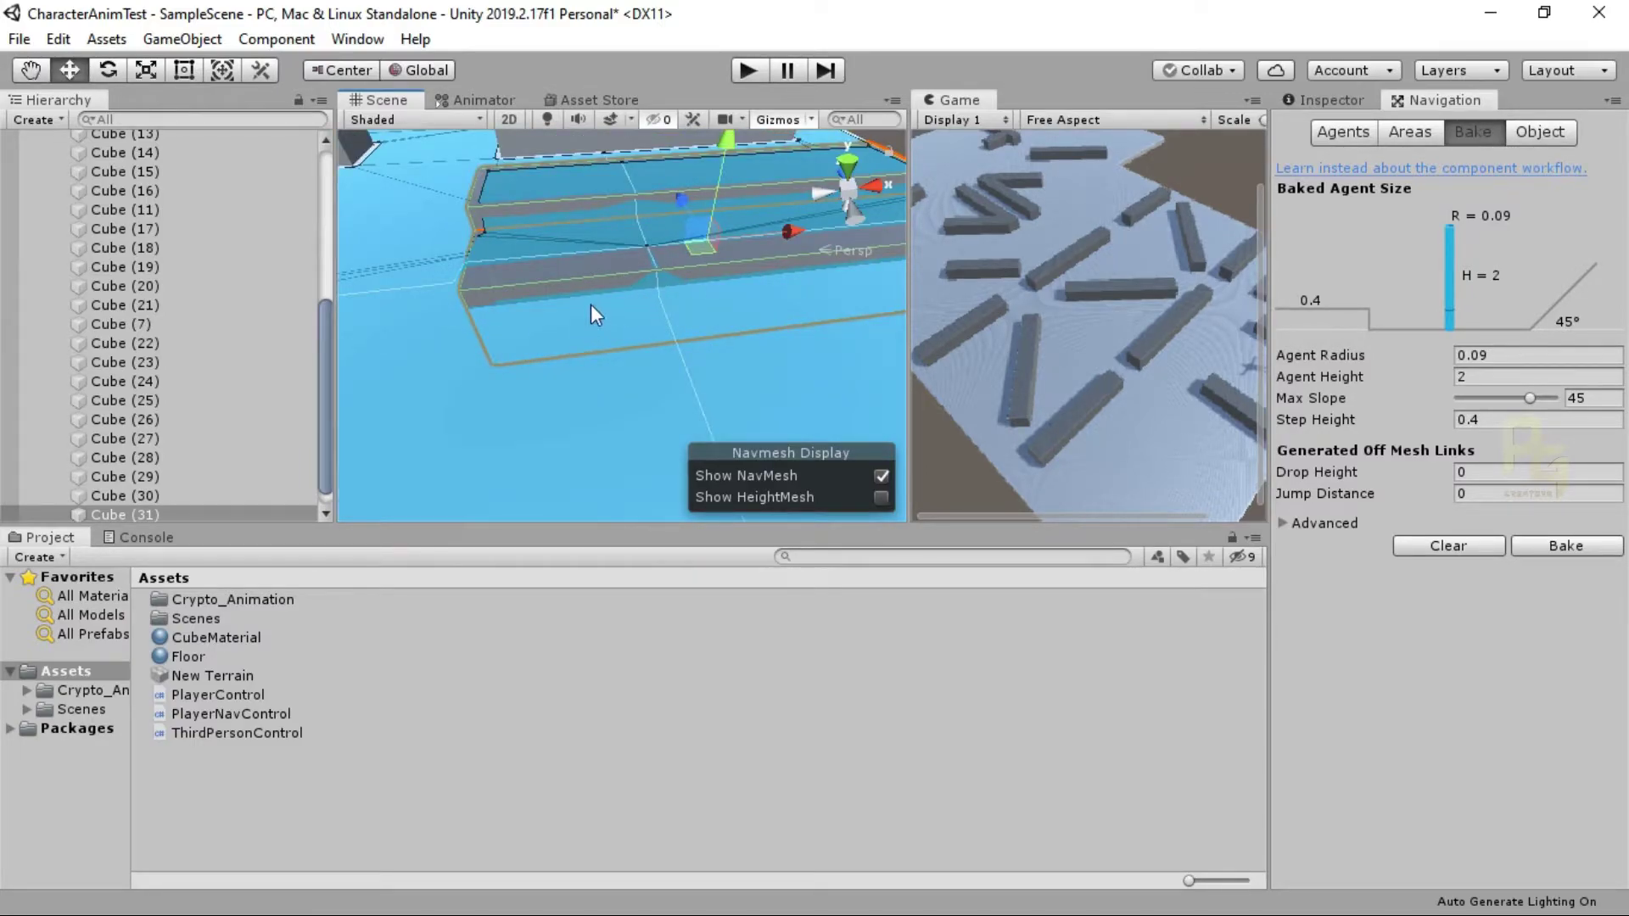
left_click_drag(591, 314, 721, 348, "alt")
scroll(727, 348, "down", 4)
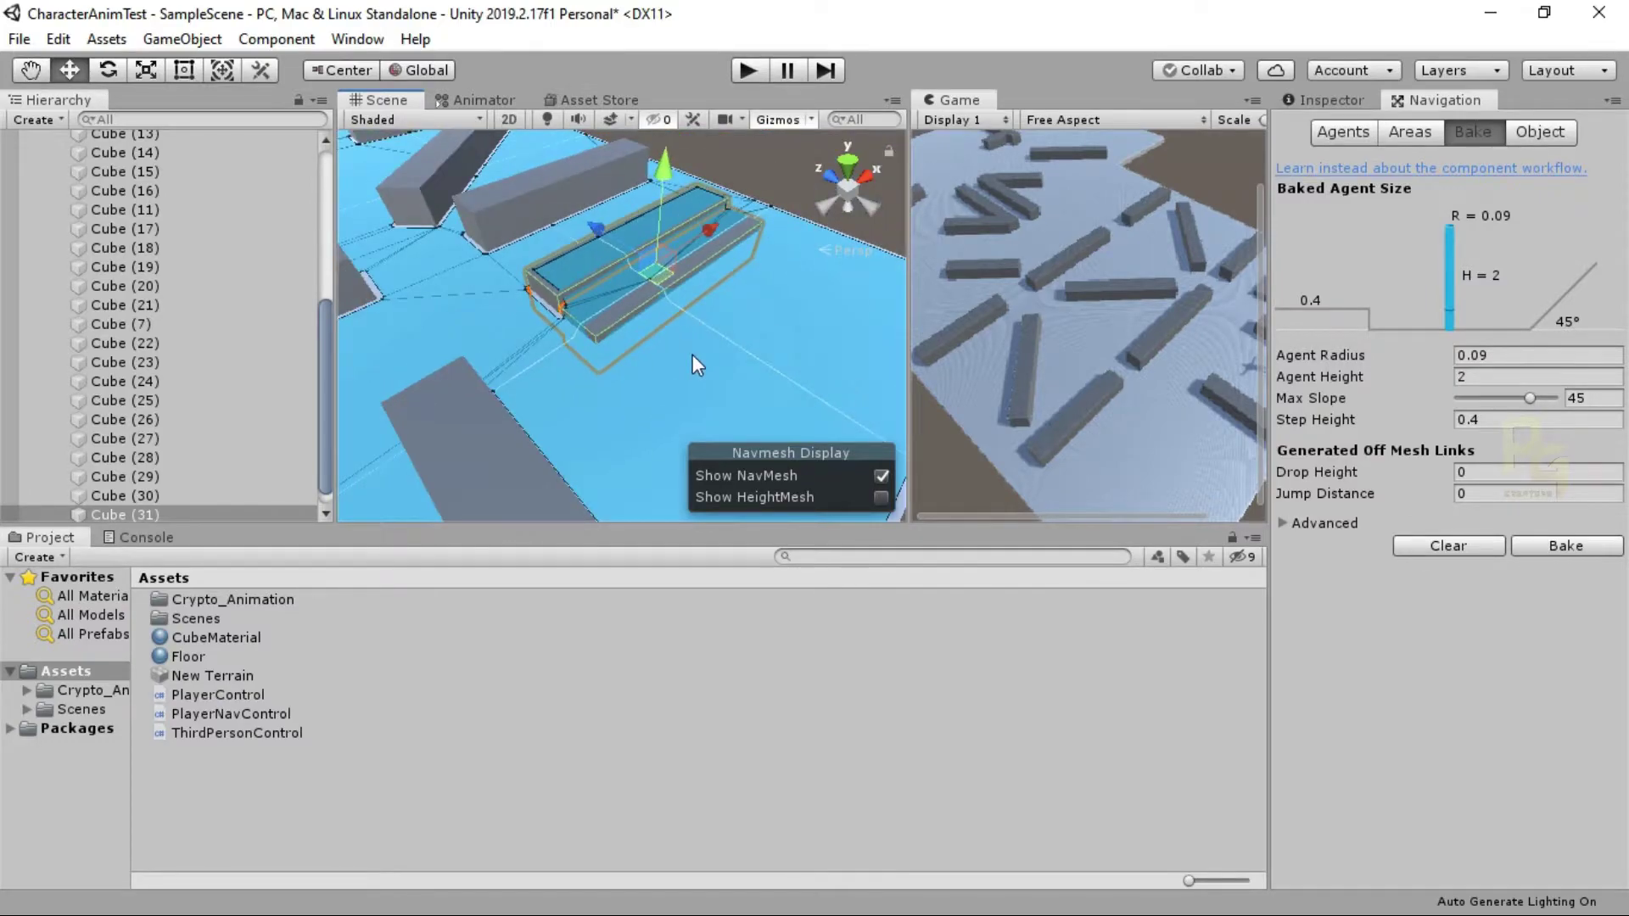
scroll(697, 365, "down", 3)
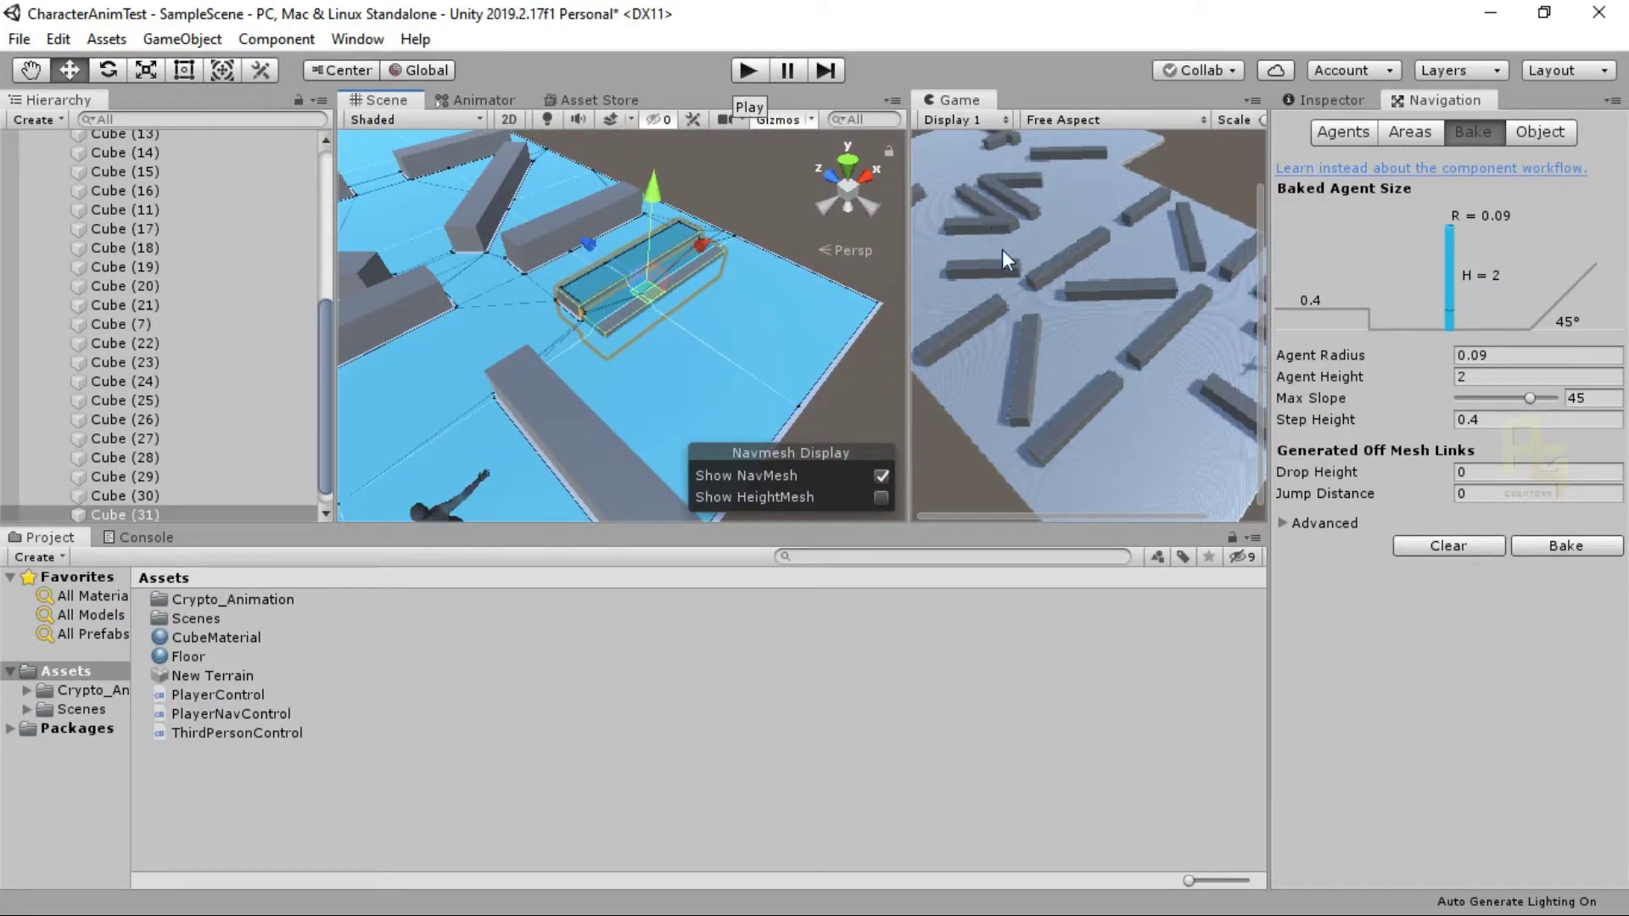
Step: Widen and zoom out the Game view, run the scene to test Crypto's navigation on the step cubes, and stop the game
left_click_drag(911, 310, 850, 320)
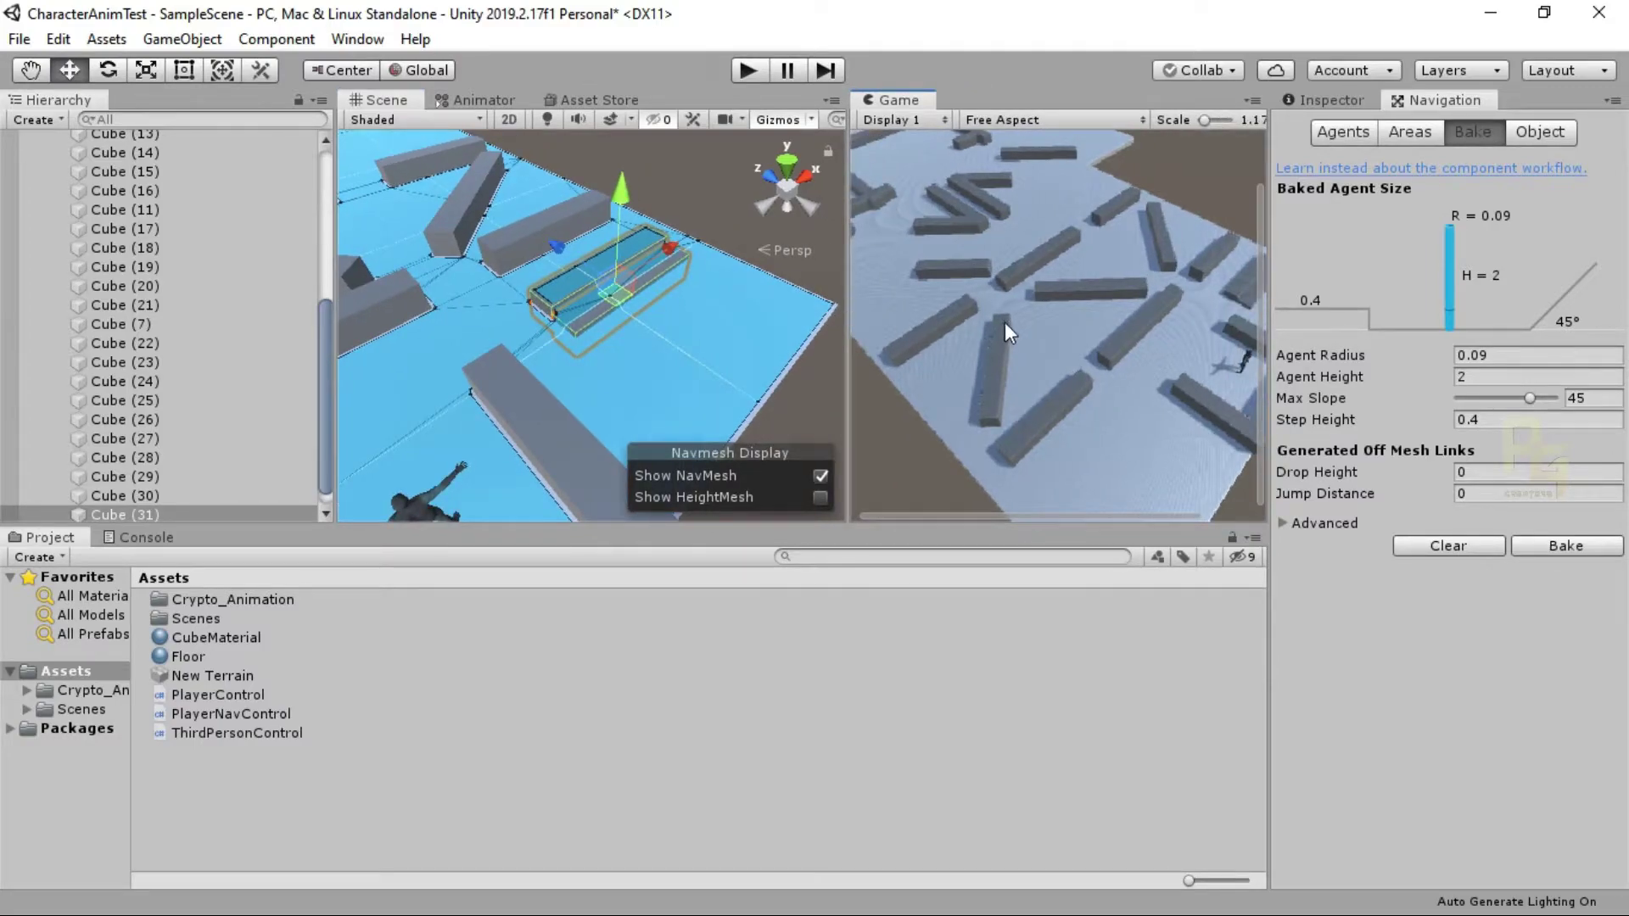
scroll(1044, 310, "down", 2)
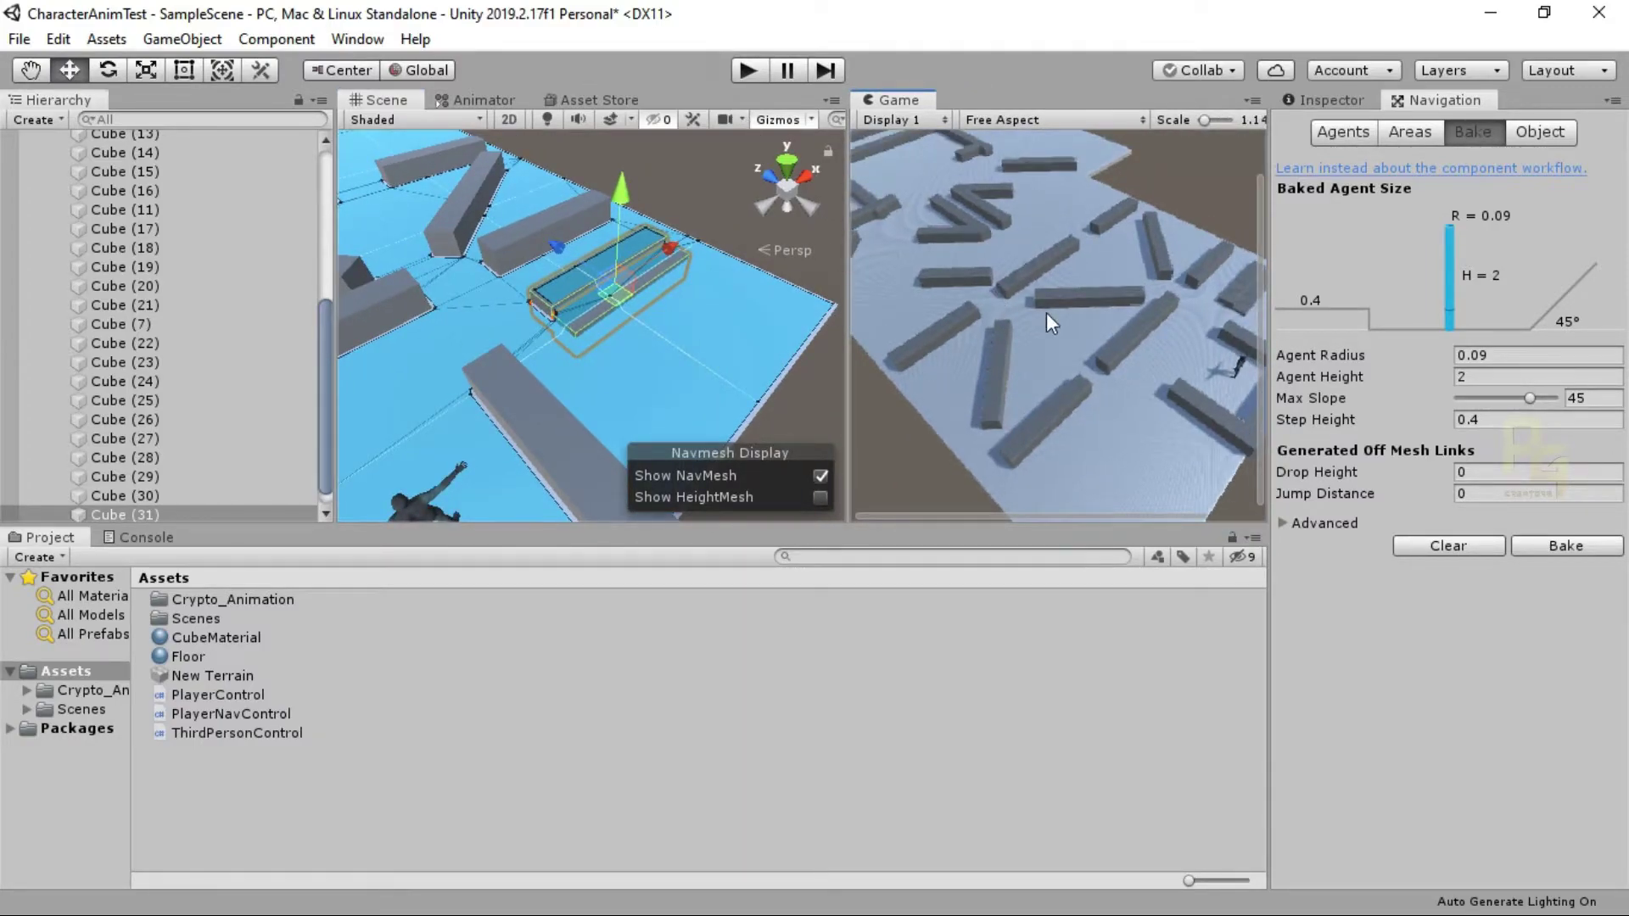
left_click(743, 72)
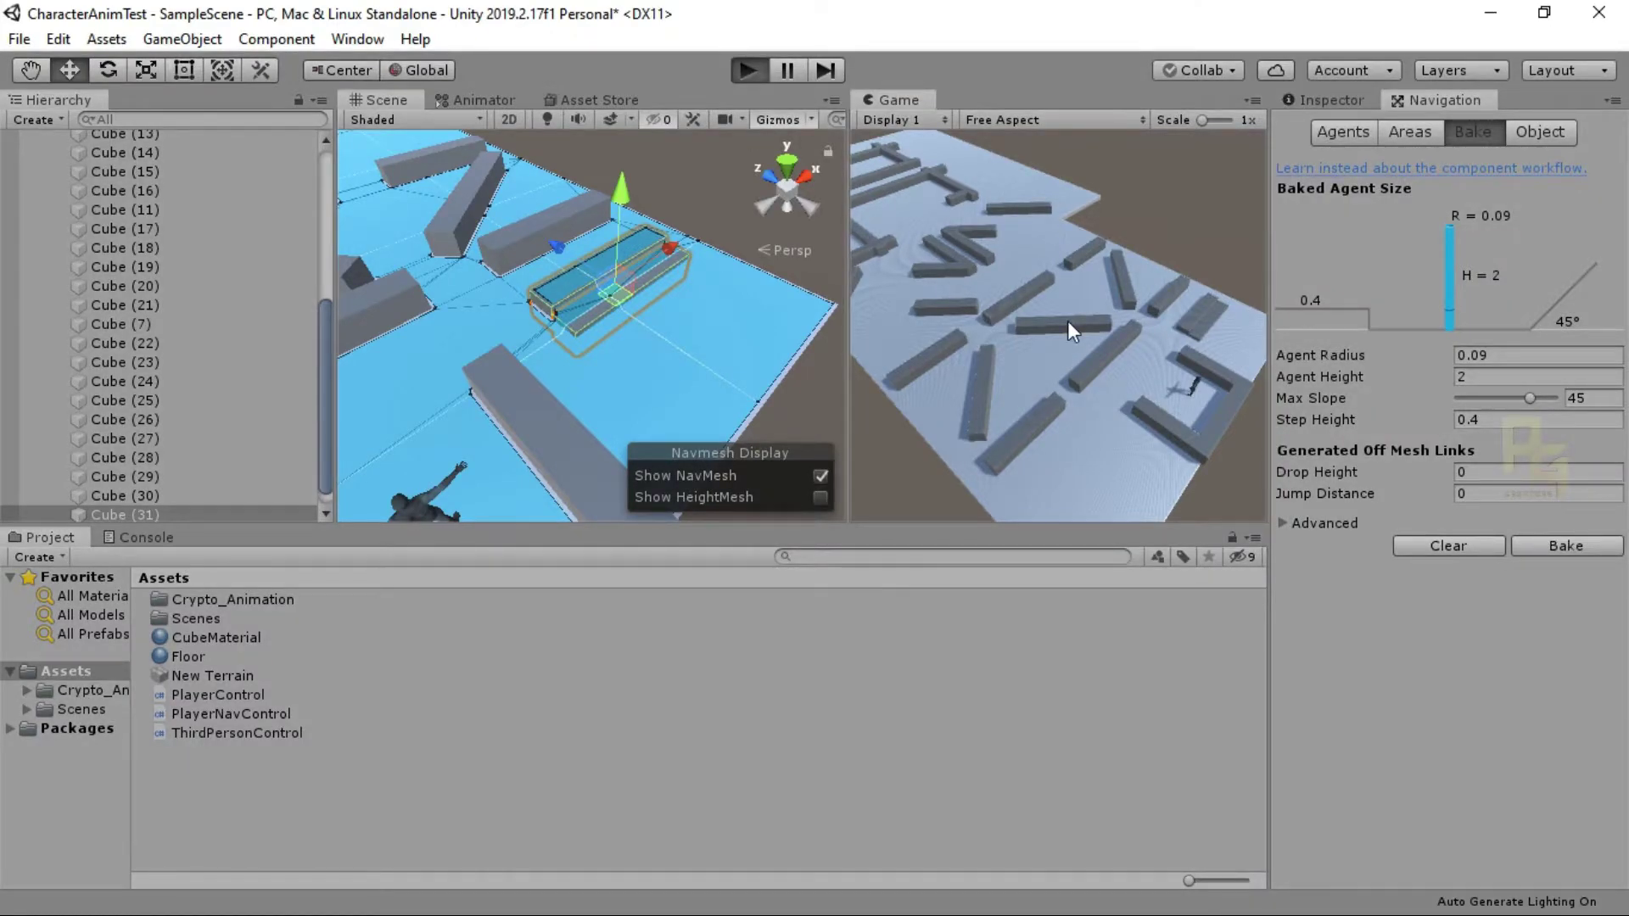
left_click(1208, 321)
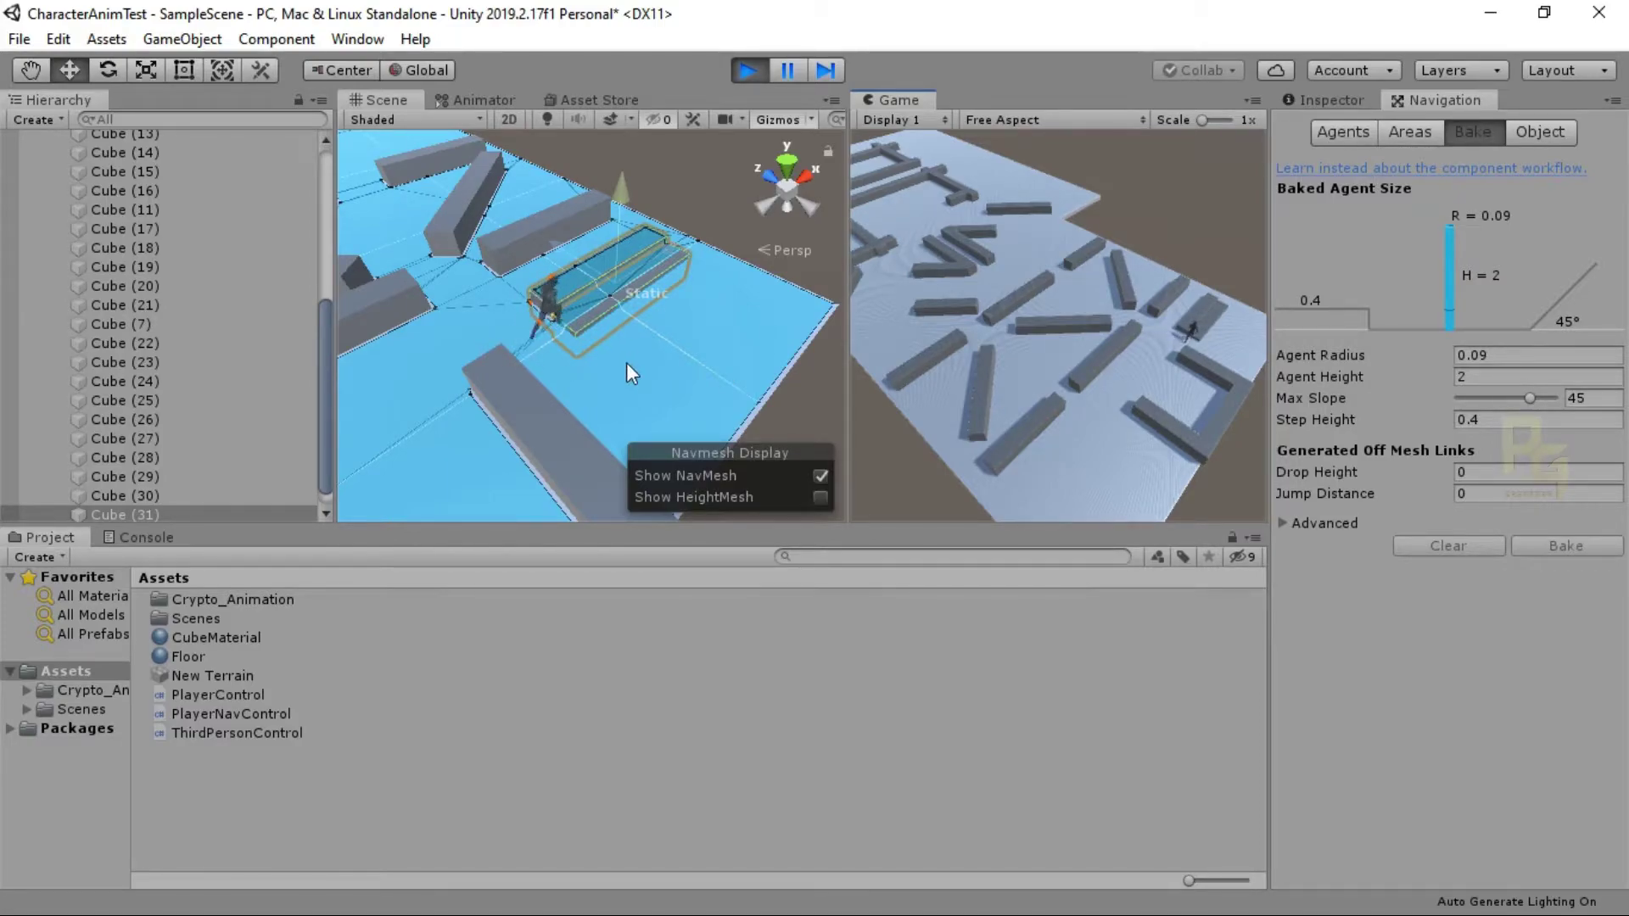
left_click(1254, 346)
left_click(1193, 317)
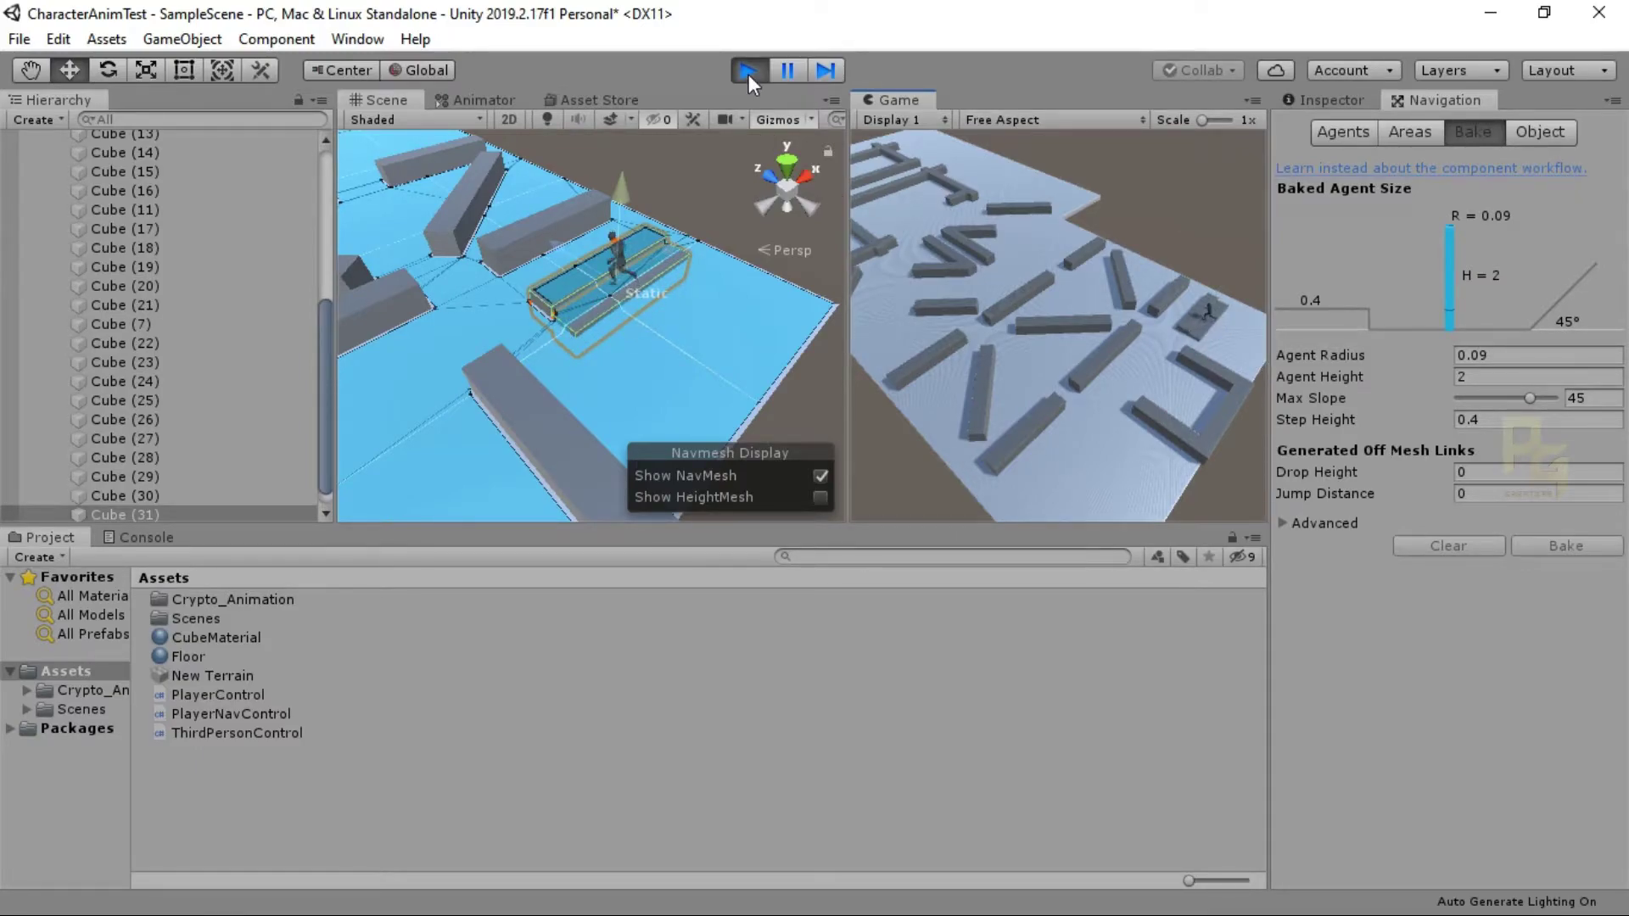
left_click(748, 71)
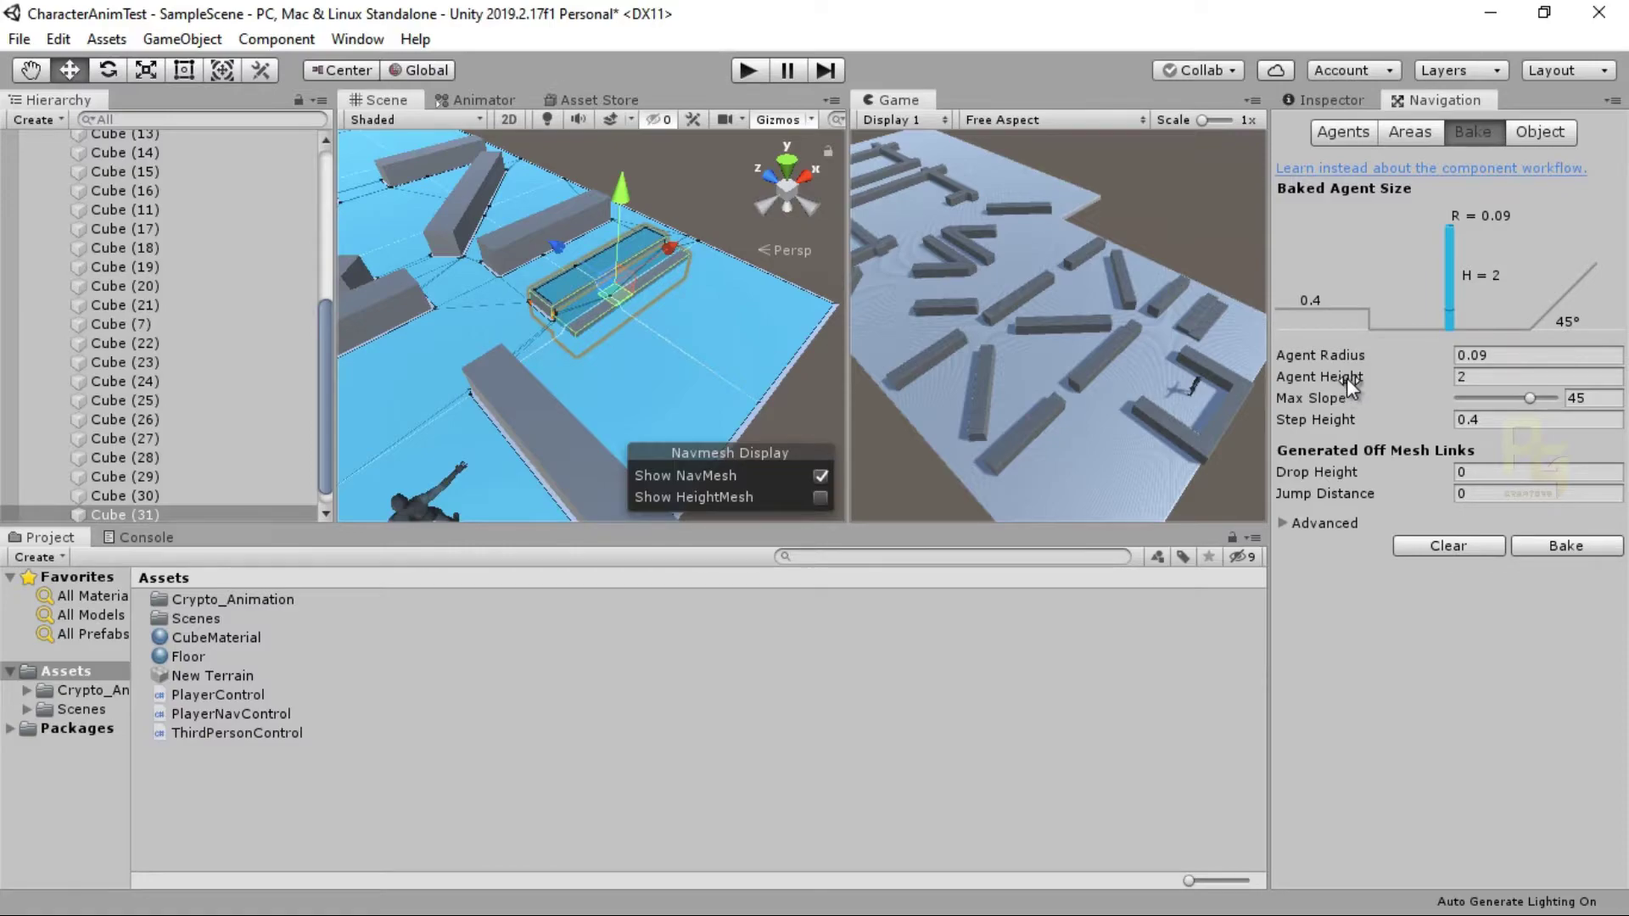
Step: Set the baked agent height to 6.69, bake the navmesh, and check its coverage on the step cubes
left_click_drag(1347, 374, 1392, 371)
left_click(1566, 547)
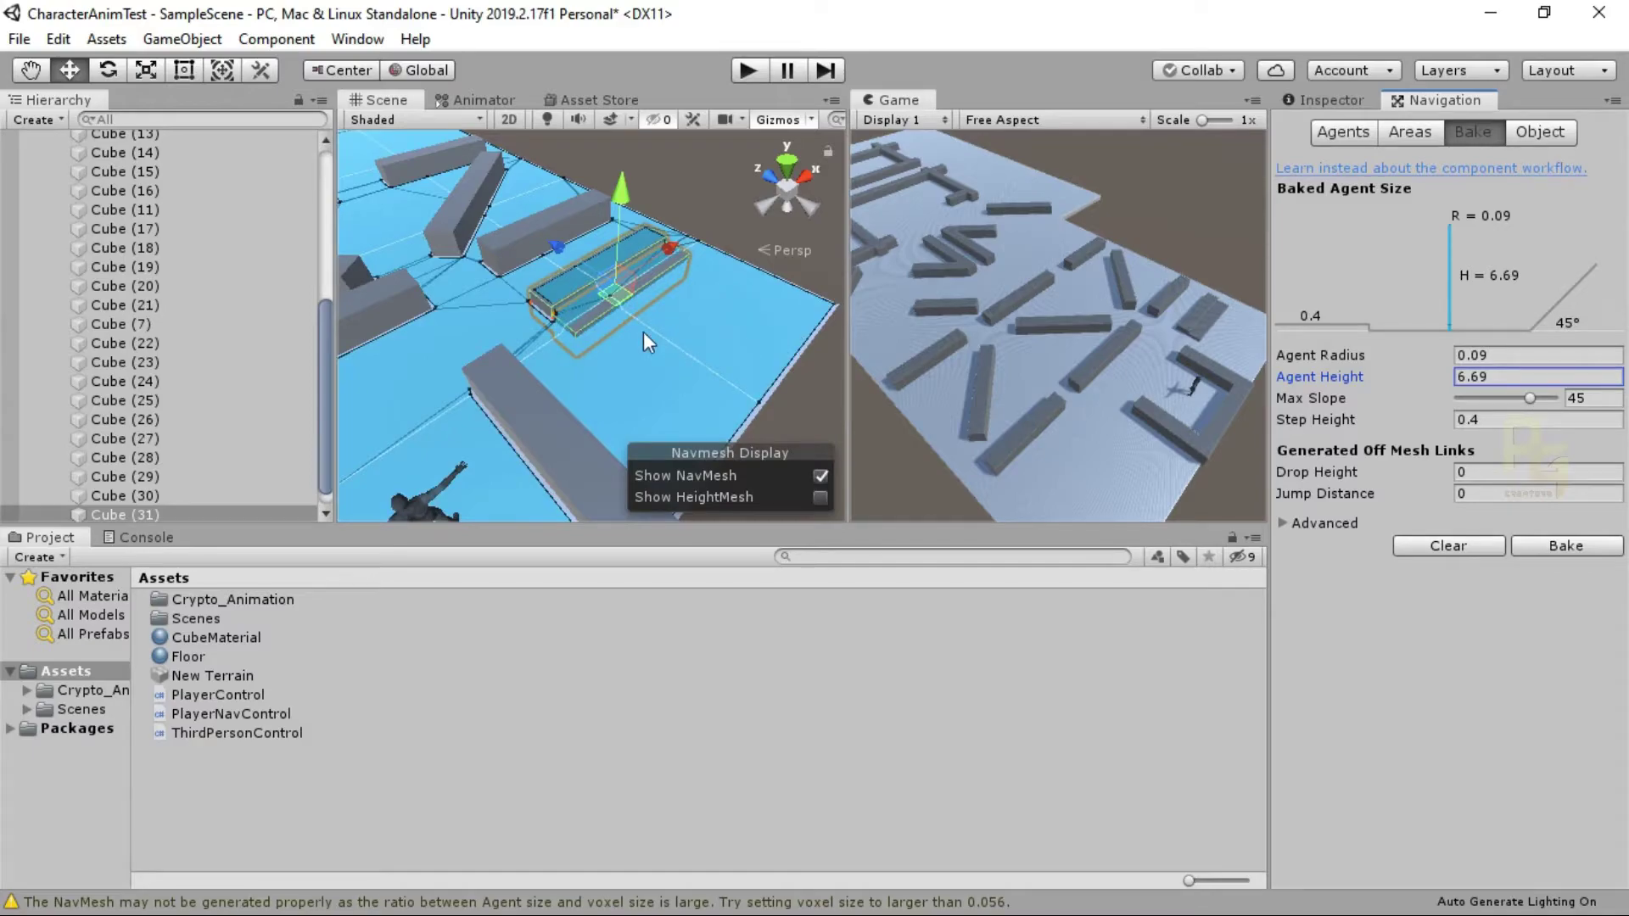
scroll(635, 319, "up", 5)
left_click_drag(634, 319, 581, 344, "alt")
Step: Set the baked step height to 2.03, clear and rebake the navmesh, and inspect the step cubes
left_click_drag(1338, 426, 1380, 426)
left_click(1447, 546)
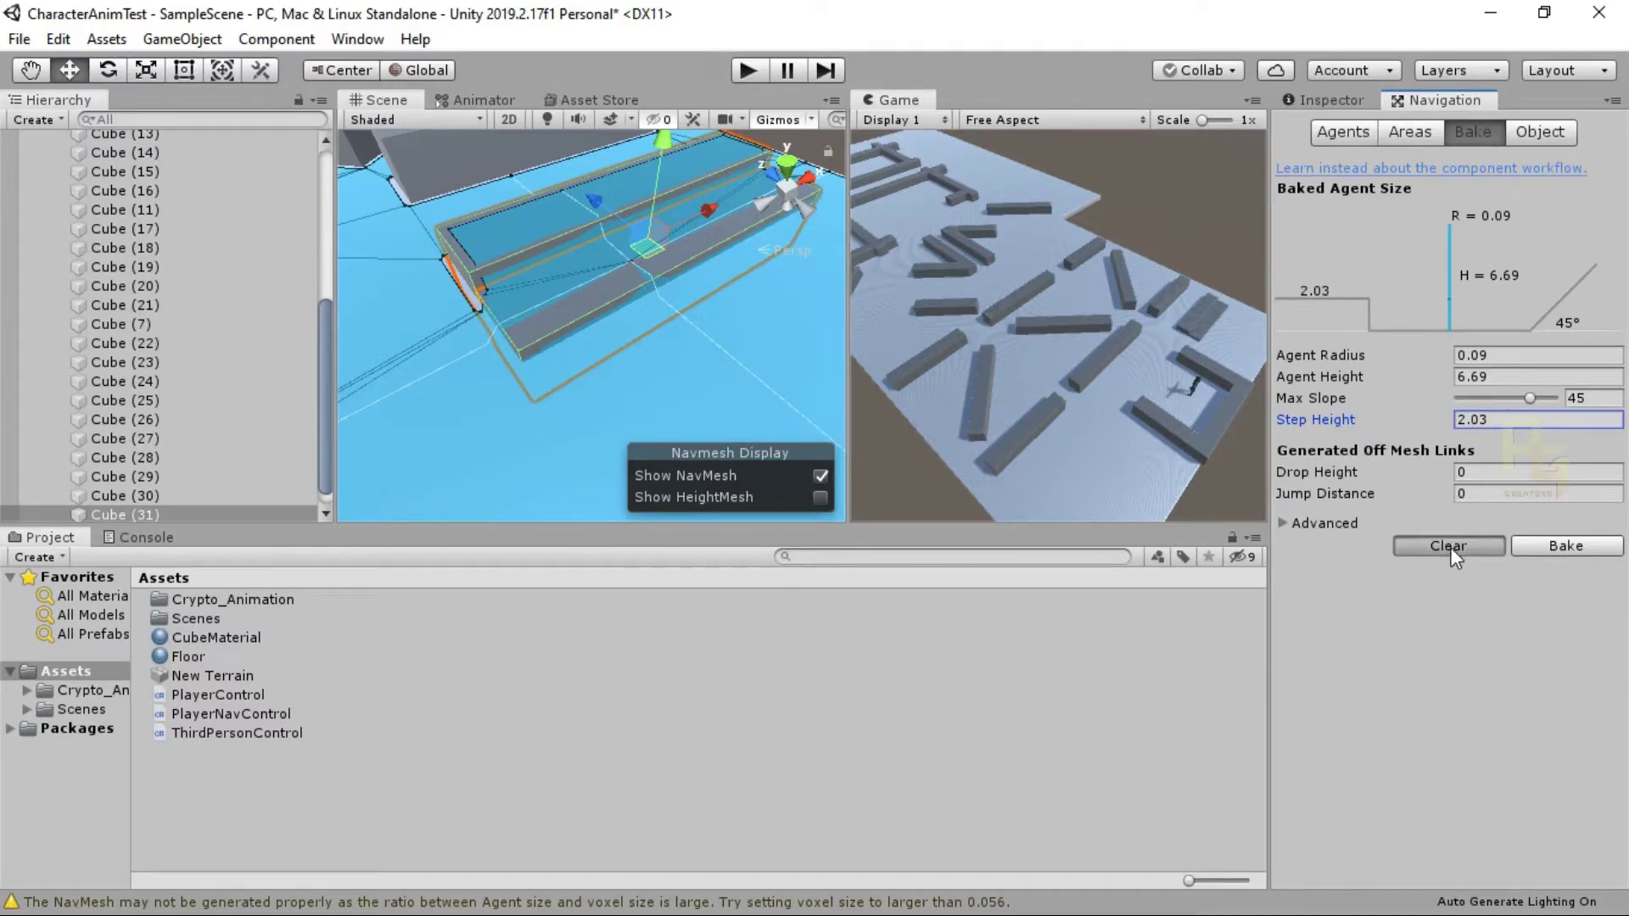
left_click(1566, 546)
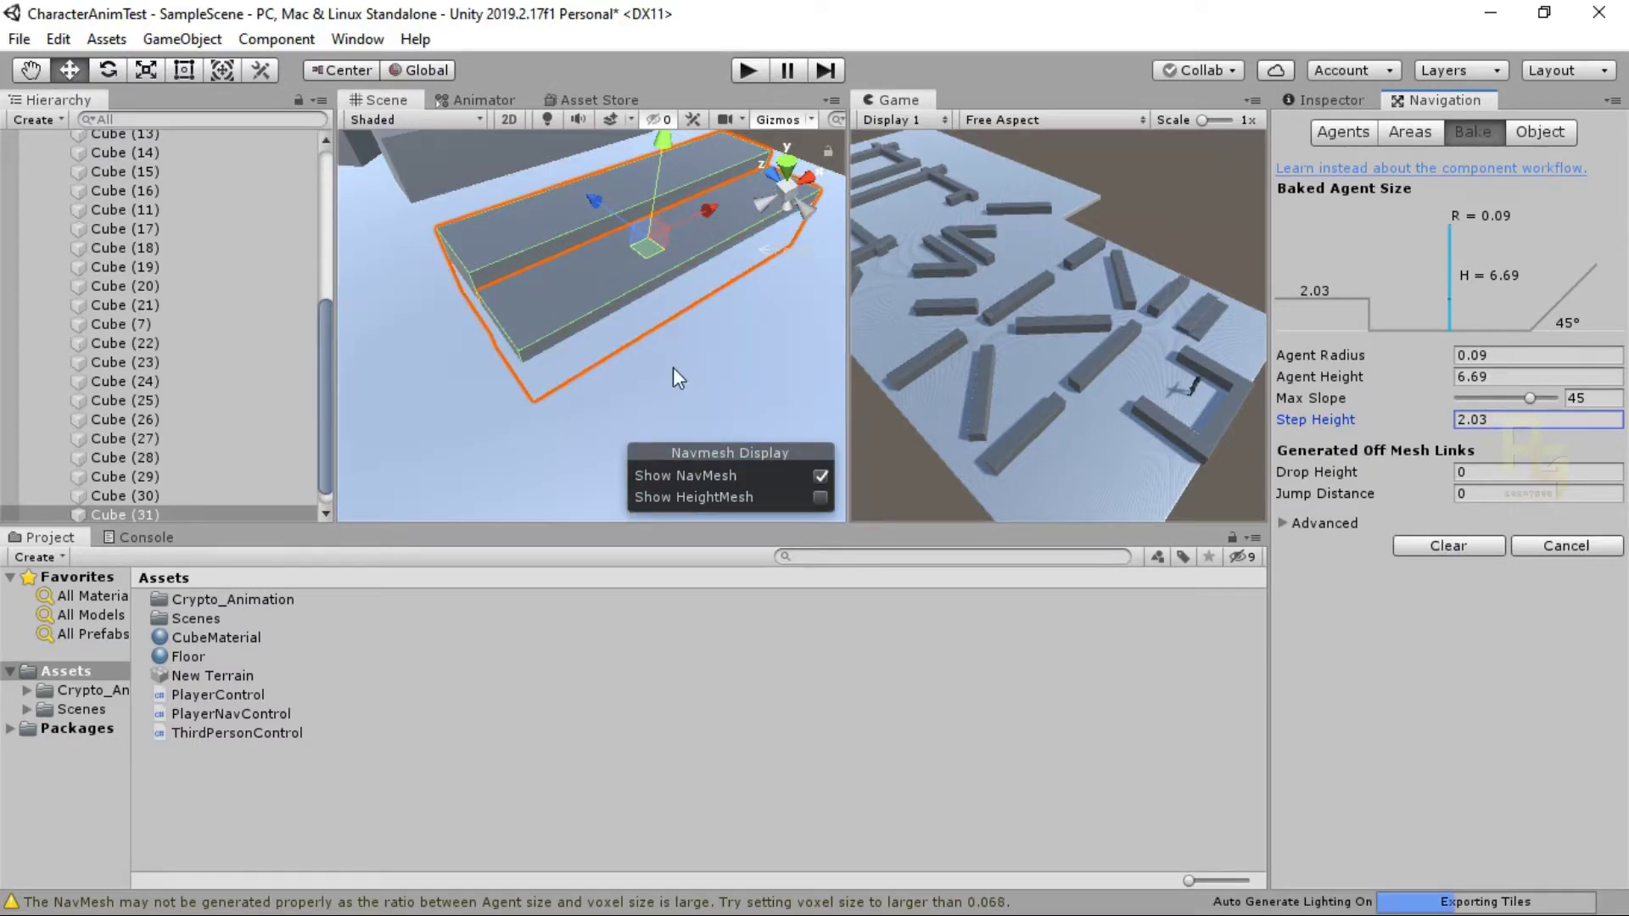
left_click_drag(670, 368, 706, 357, "alt")
Step: Raise the baked step height to 2.36, rebake the navmesh, and compare its coverage on the step cubes
left_click_drag(1353, 420, 1383, 456)
left_click(1442, 546)
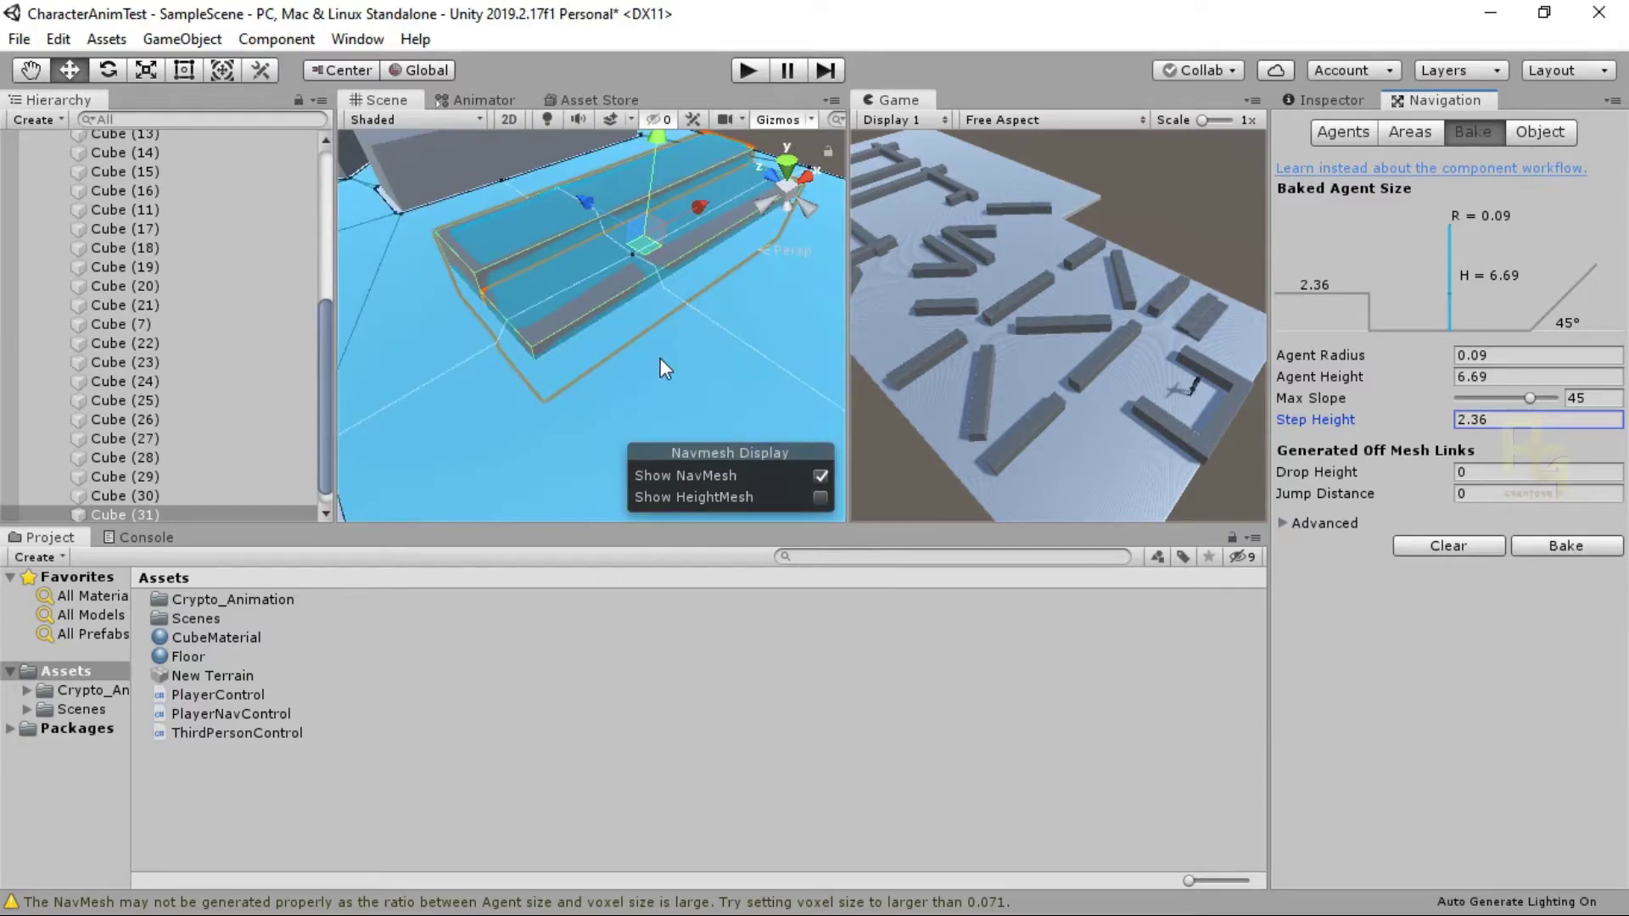
left_click_drag(660, 355, 606, 356, "alt")
Step: Set the baked agent height to 9.16, then clear and rebake the navmesh
left_click_drag(1346, 375, 1422, 376)
left_click(1475, 548)
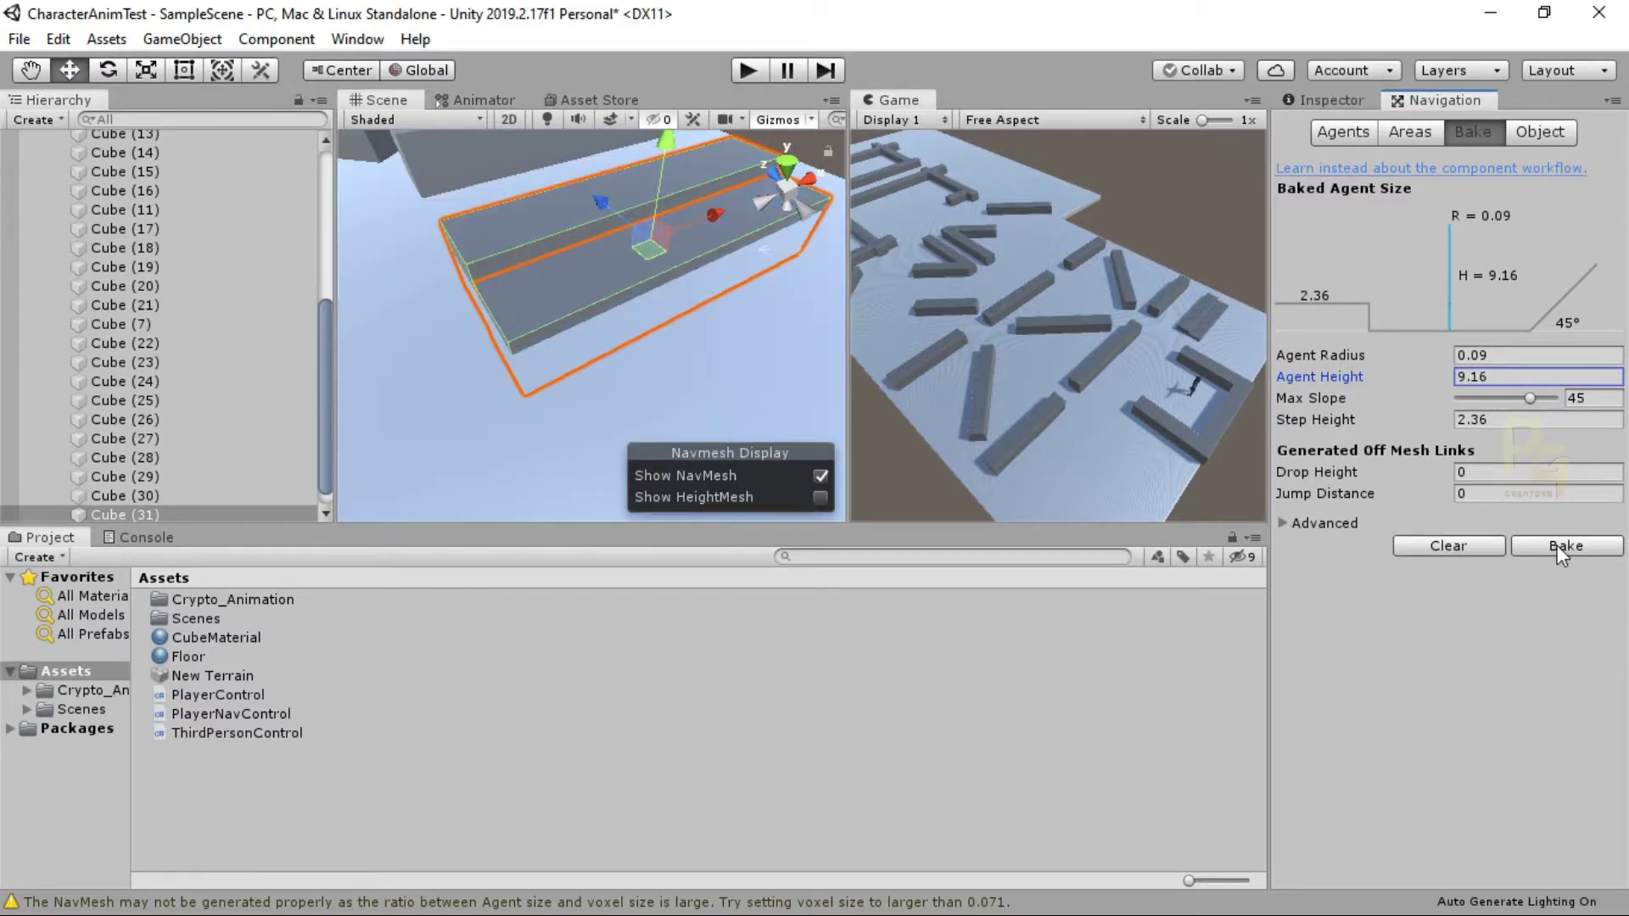
left_click(1557, 545)
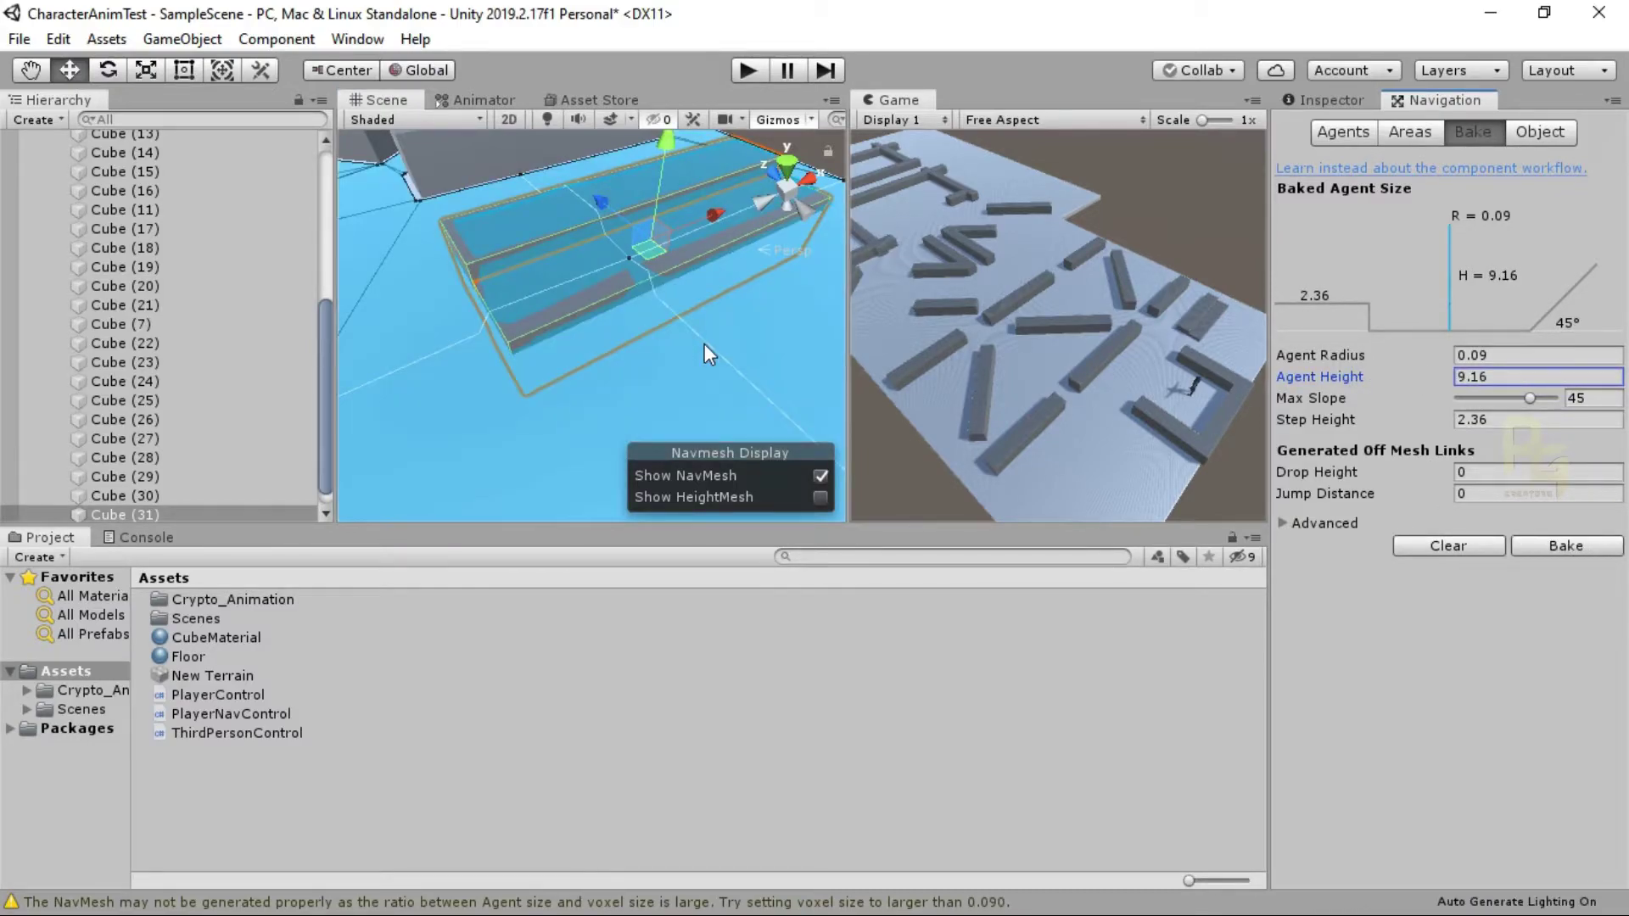
Step: Lower the baked step height to 0.11, rebake the navmesh, and check its separation between the floor and step cubes
mouse_move(1346, 419)
left_mouse_down()
mouse_move(1321, 419)
mouse_move(1341, 458)
mouse_move(1345, 416)
left_mouse_up()
left_click(1419, 545)
left_click(1545, 549)
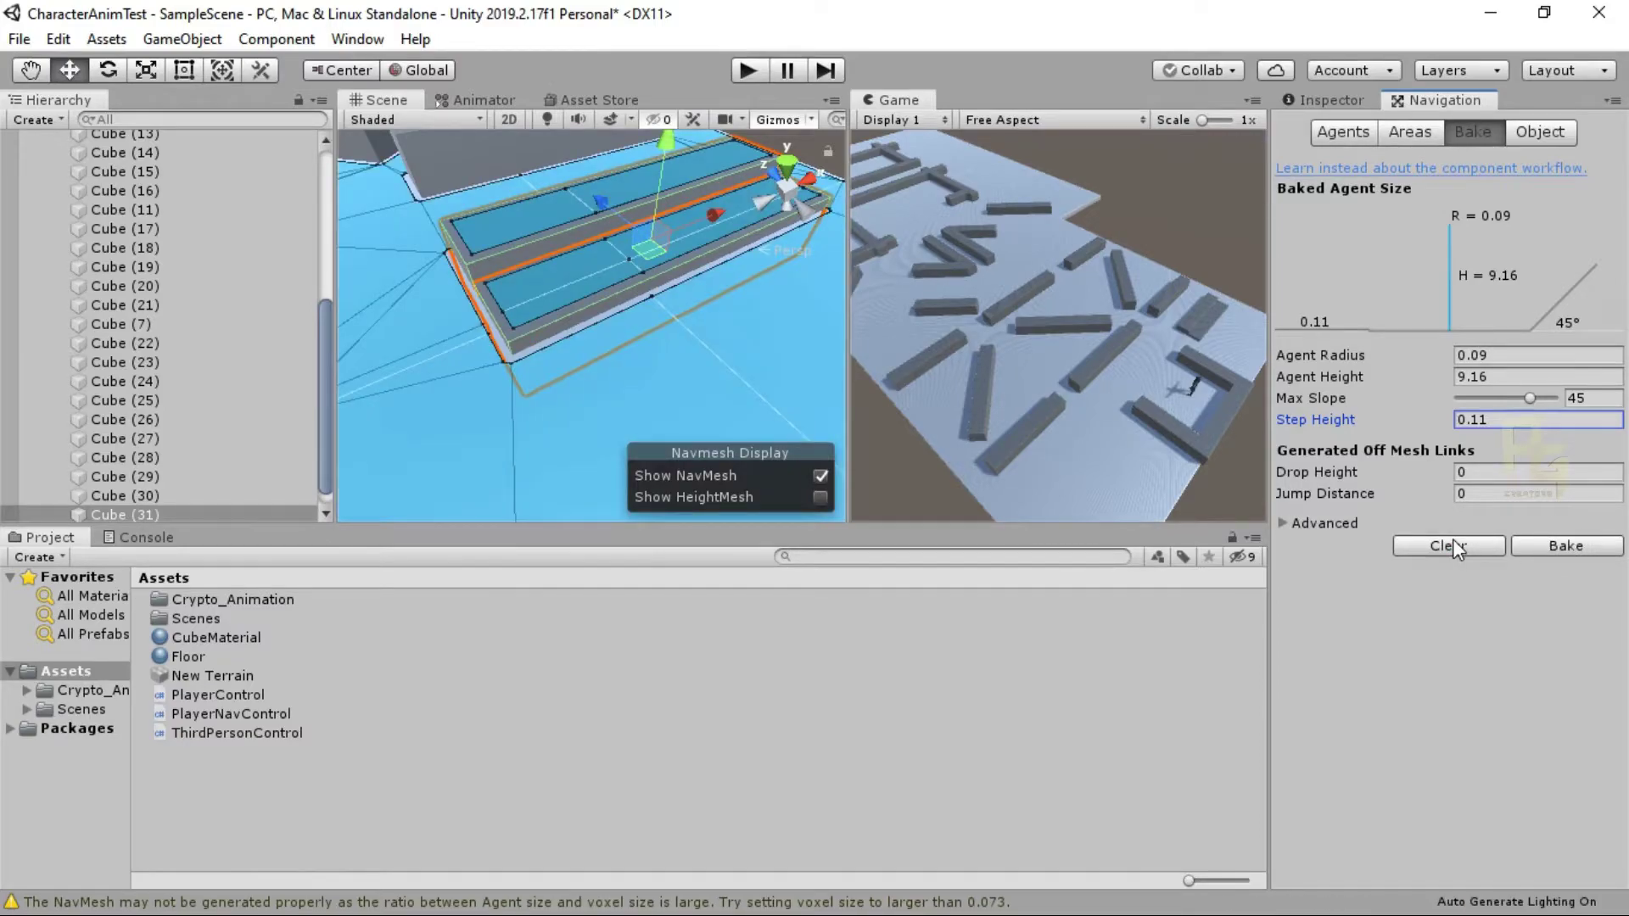
left_click_drag(683, 341, 667, 374, "alt")
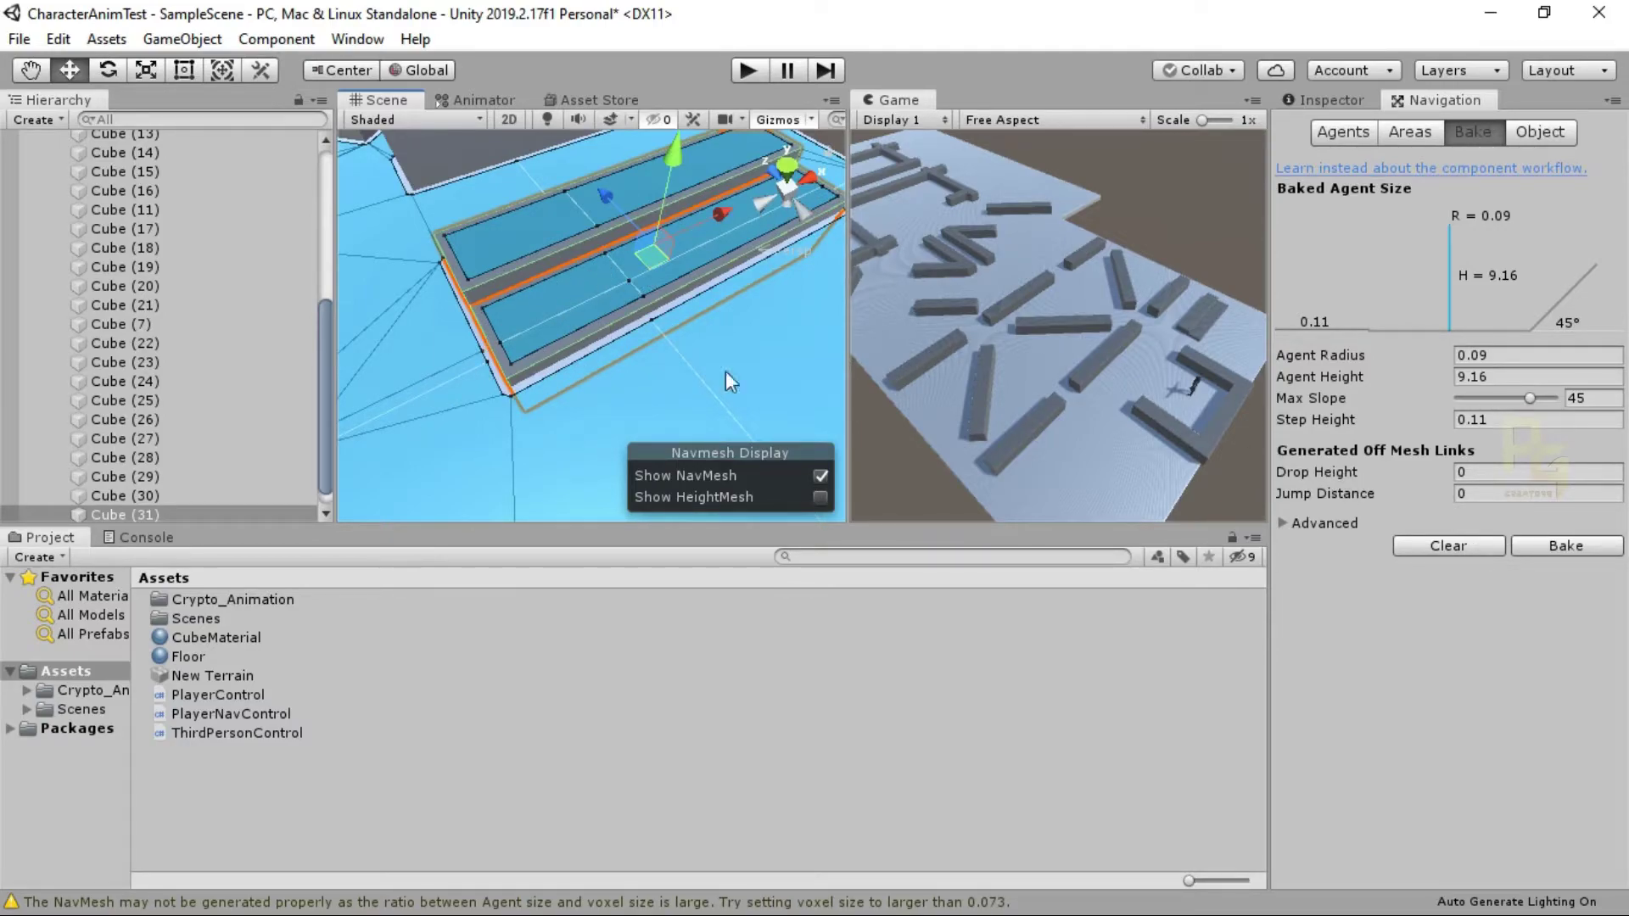
Step: Set the baked step height to 8.6, clear and rebake the navmesh, and inspect the step cubes' connection to the floor
left_click_drag(1341, 418, 177, 408)
left_click_drag(411, 418, 74, 400)
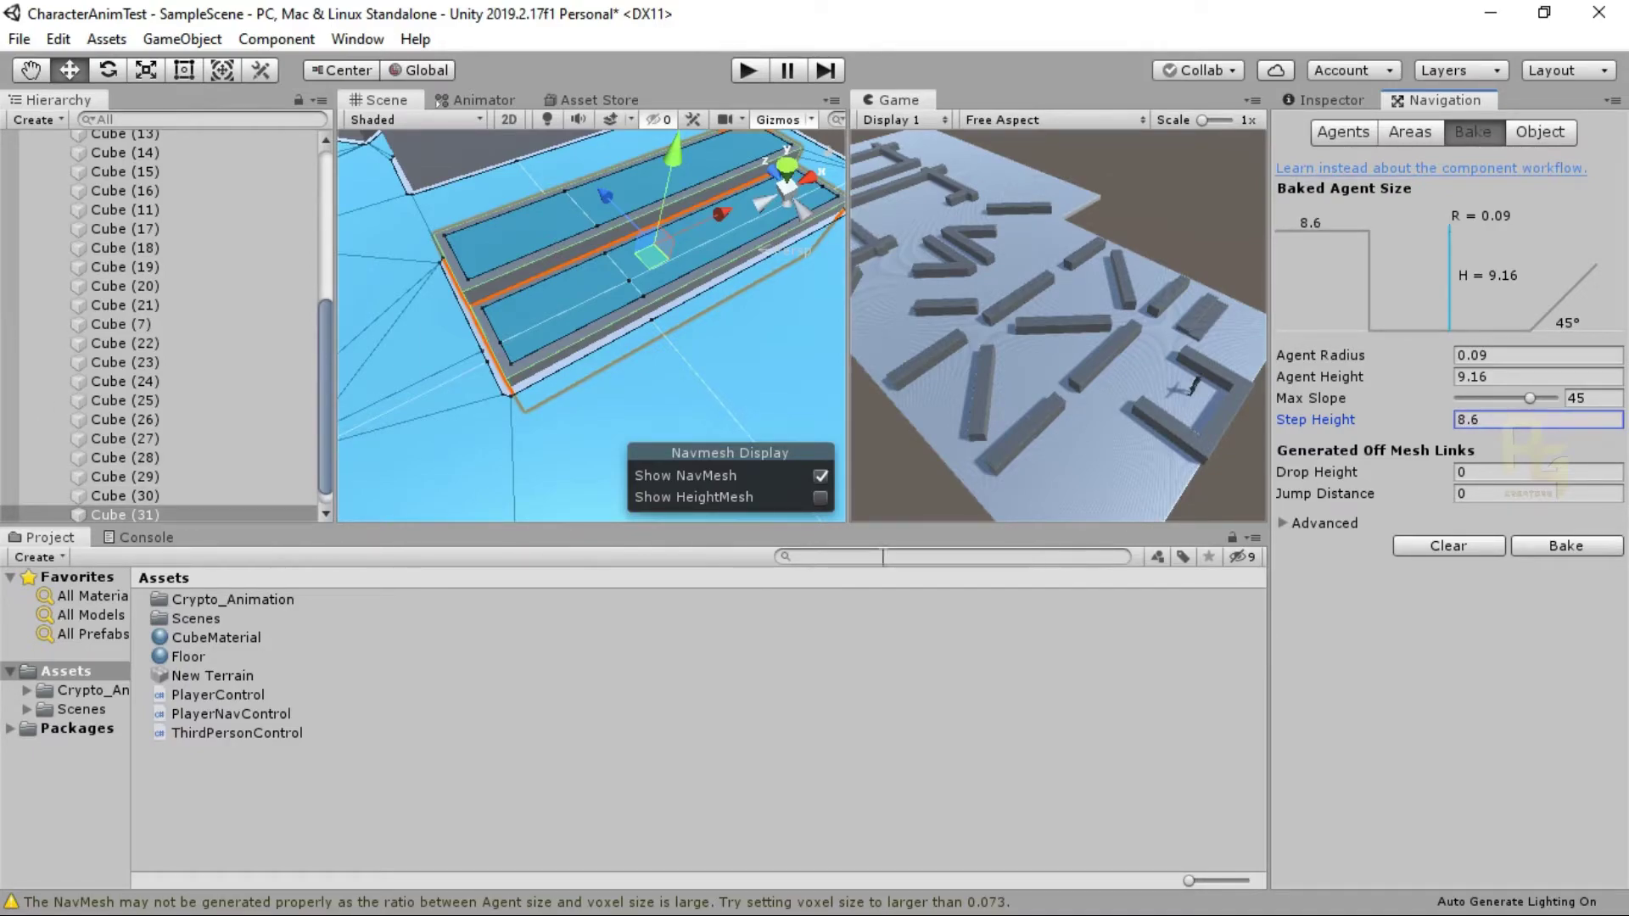
left_click(1409, 546)
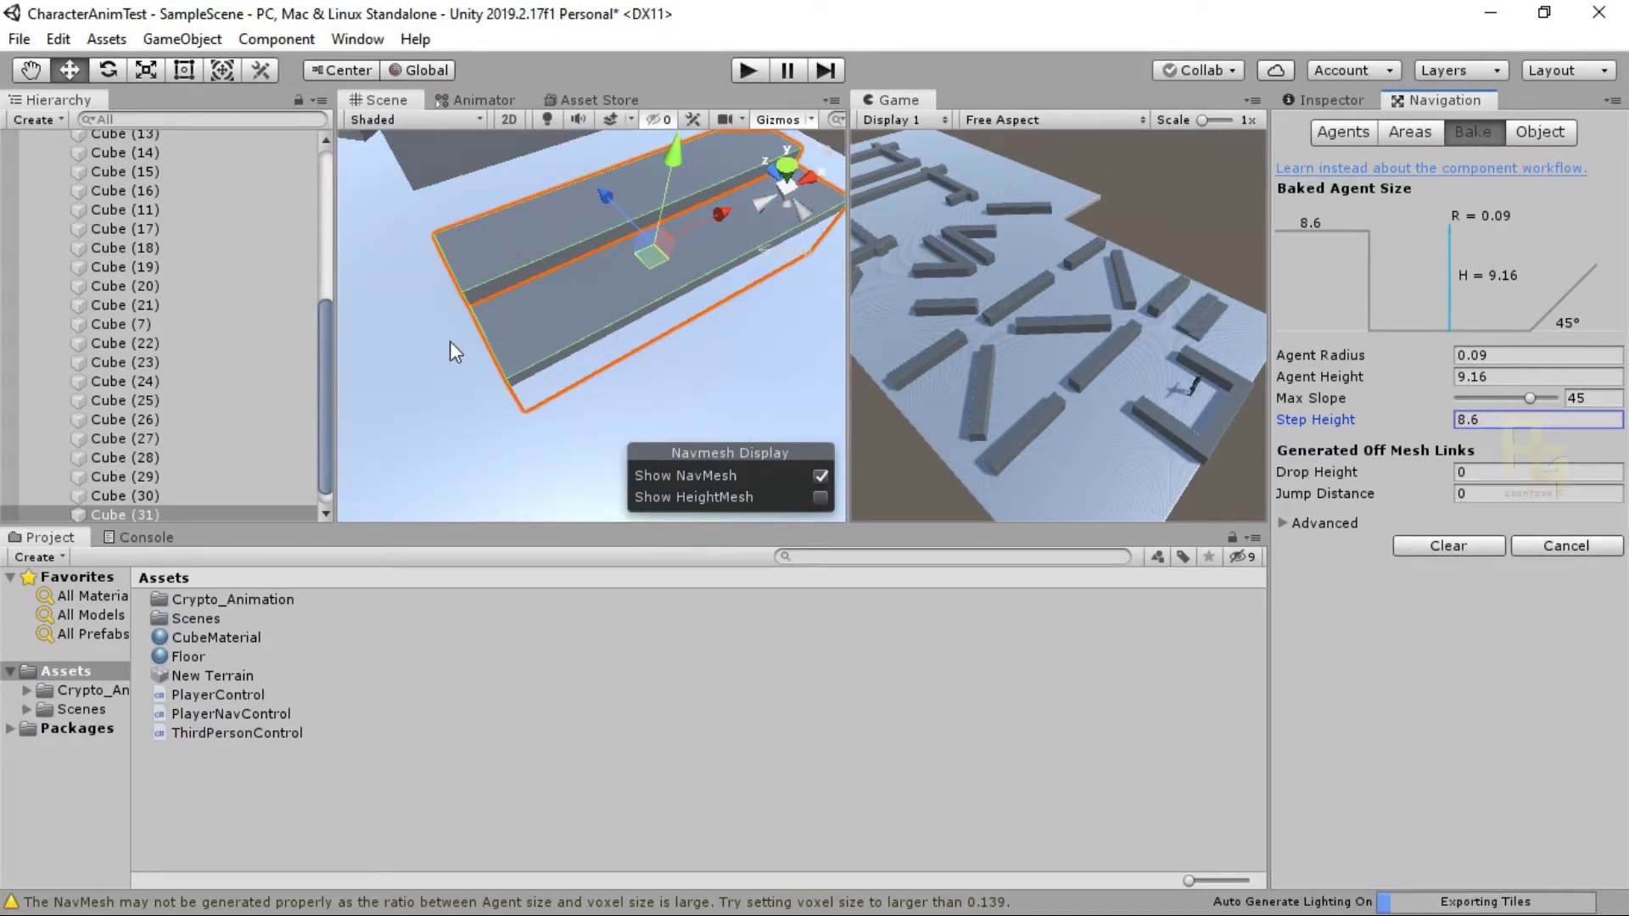
left_click_drag(562, 382, 506, 299, "alt")
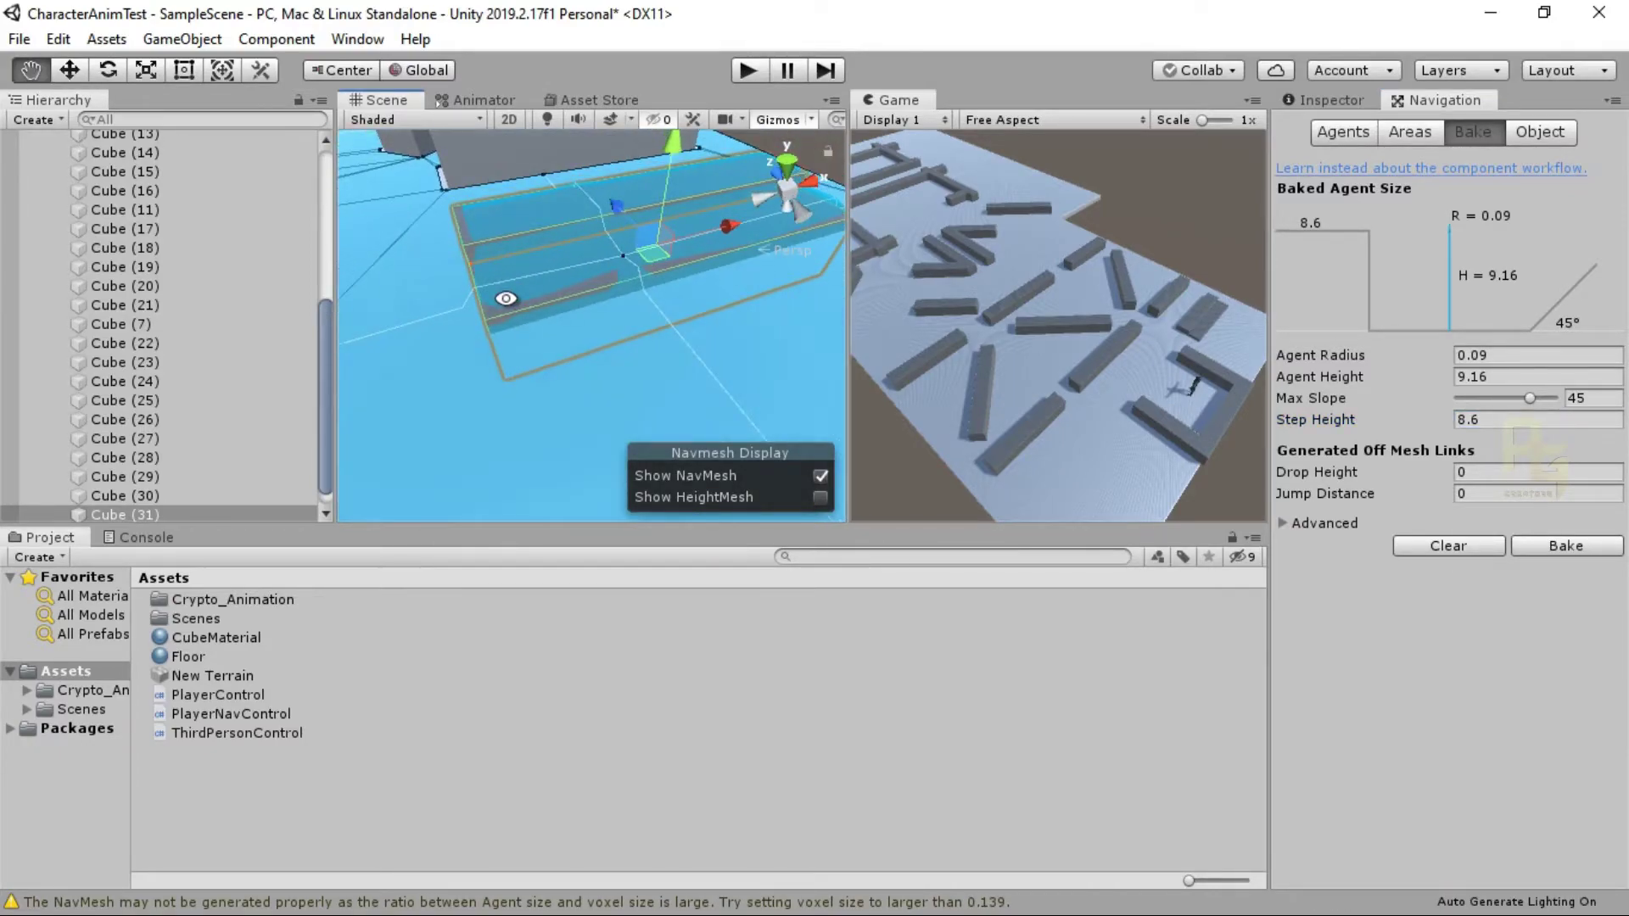
Step: Set the baked step height to 9.15, then clear and rebake the navmesh
left_click_drag(1351, 414, 1372, 424)
left_click(1463, 546)
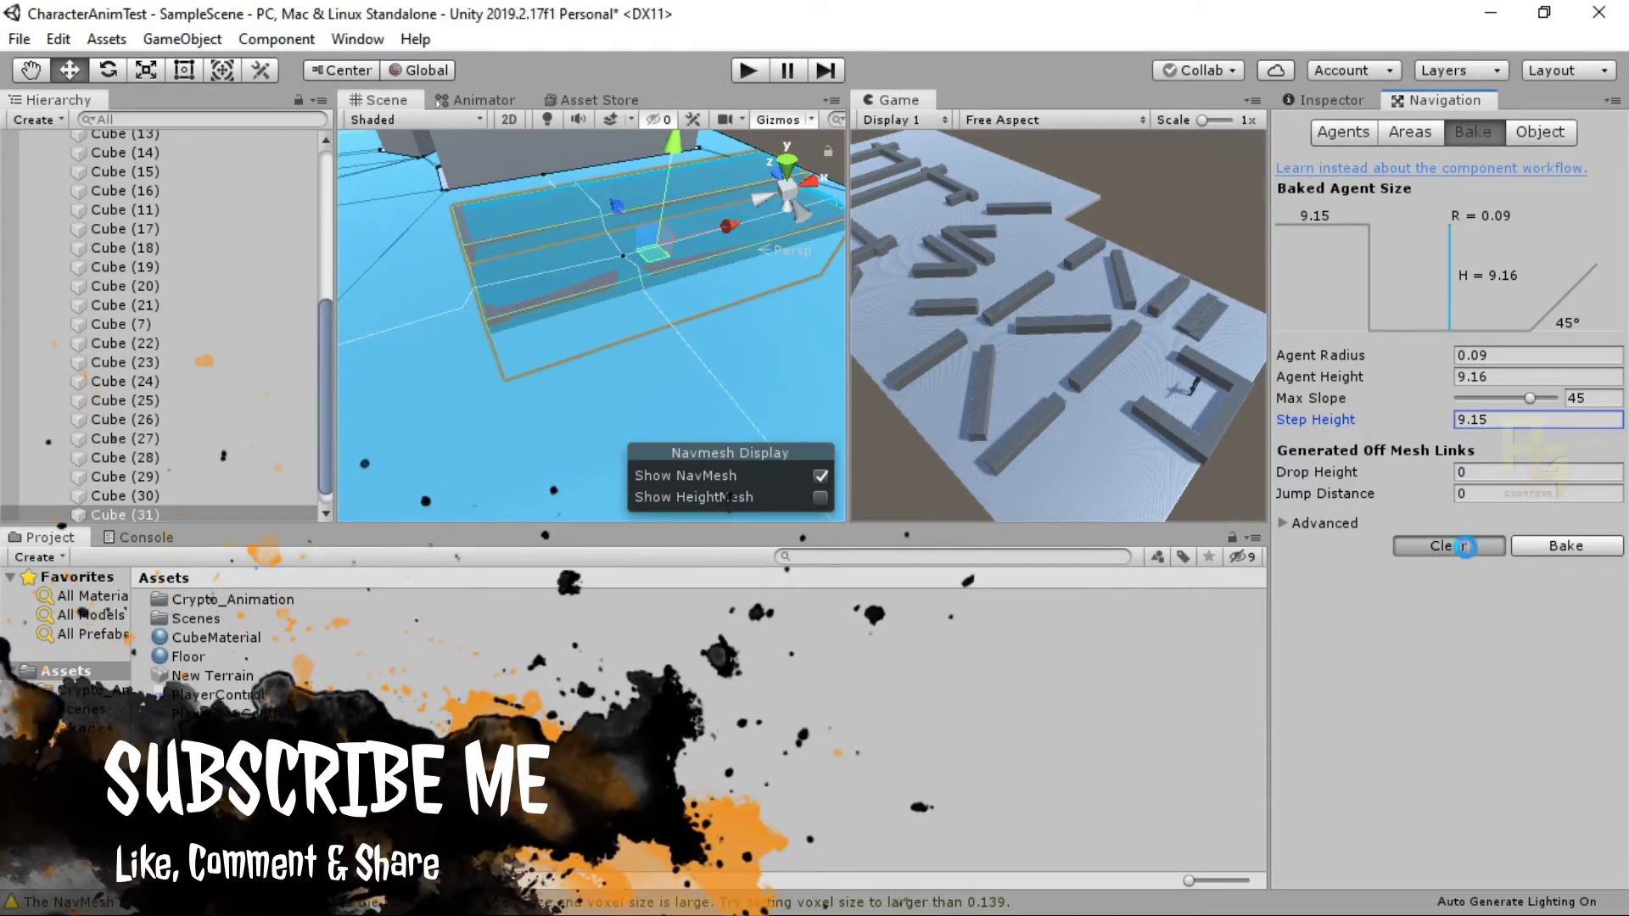
left_click(1546, 547)
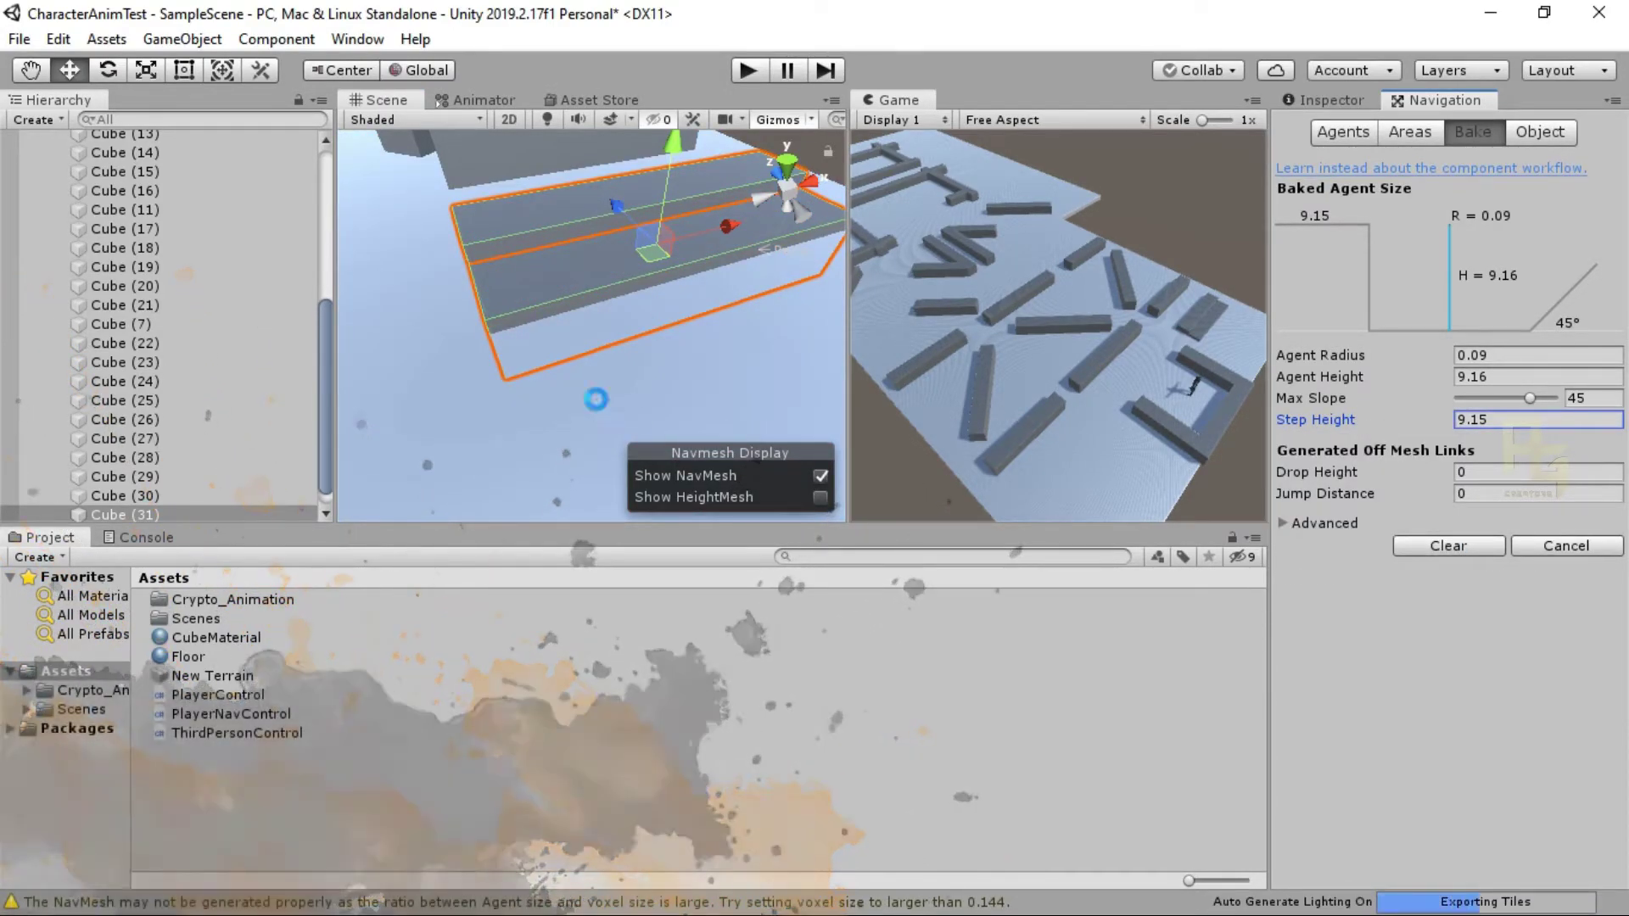
Step: Set the baked agent height to 9.07 and step height to 8.52, clear and rebake the navmesh, and inspect the step cubes
left_click_drag(1327, 380, 1322, 419)
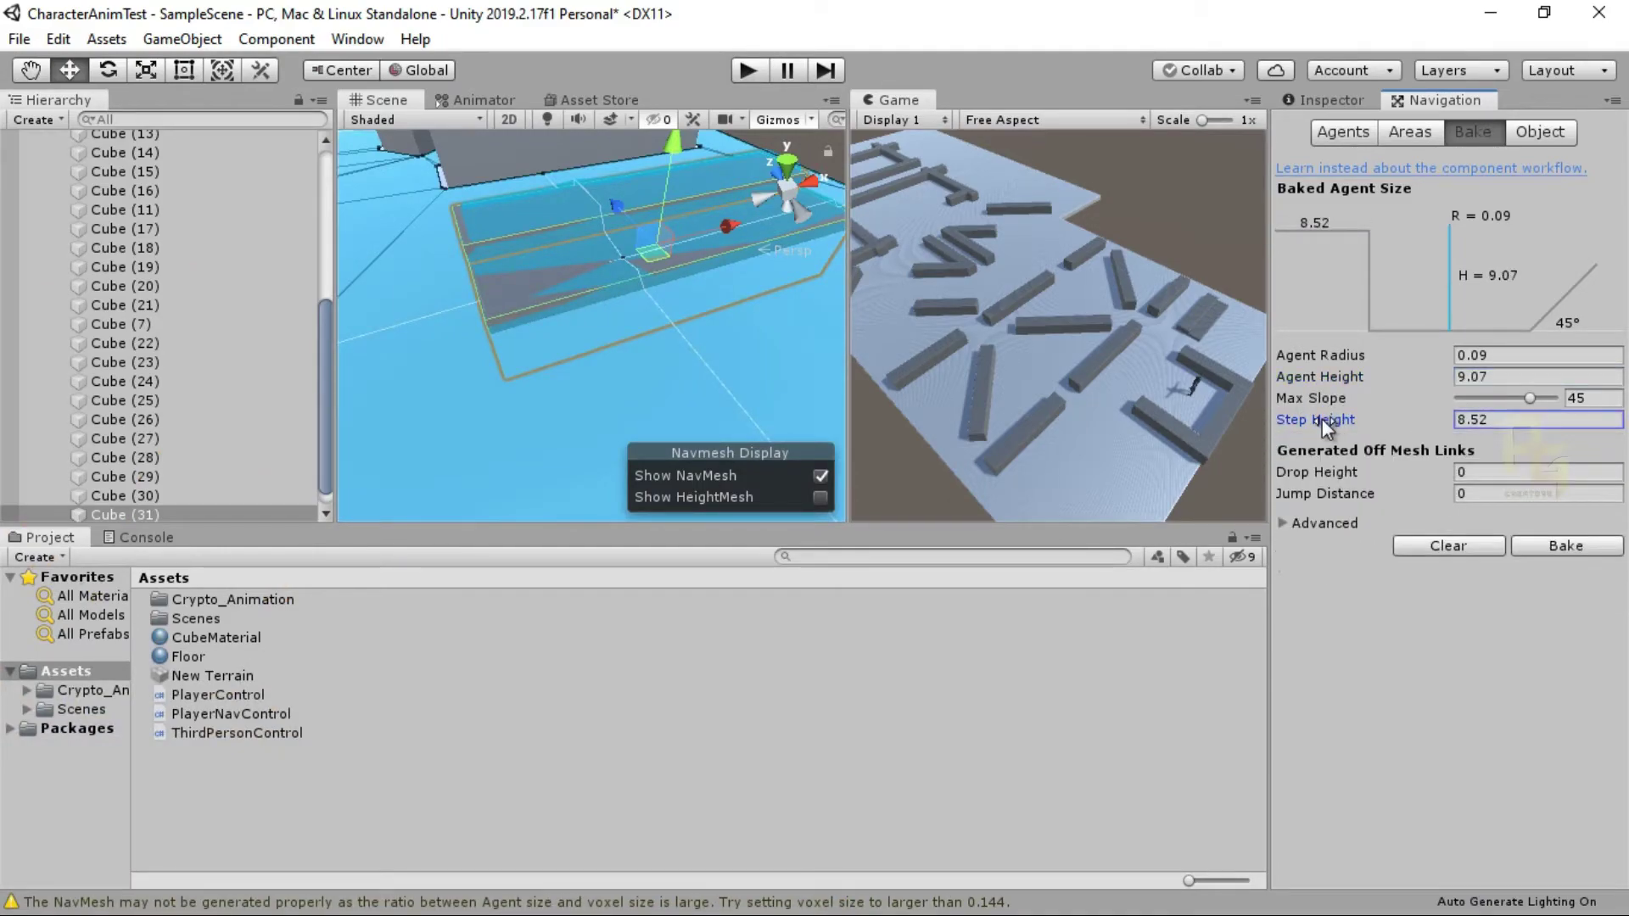
left_click(1453, 547)
left_click(1546, 550)
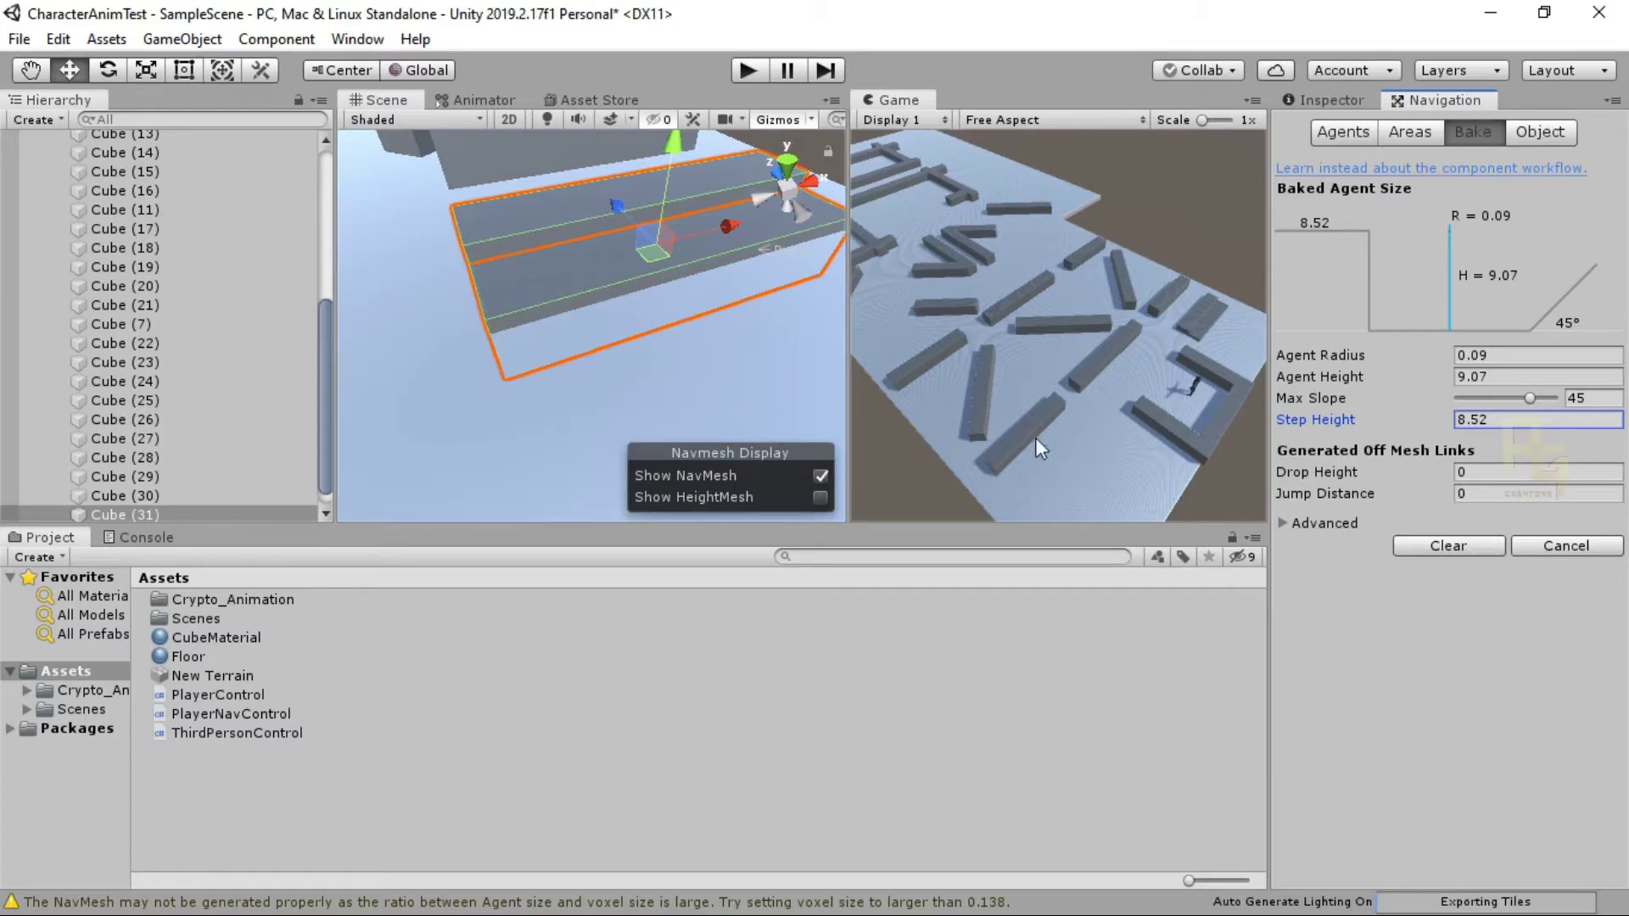
left_click_drag(526, 379, 707, 187, "alt")
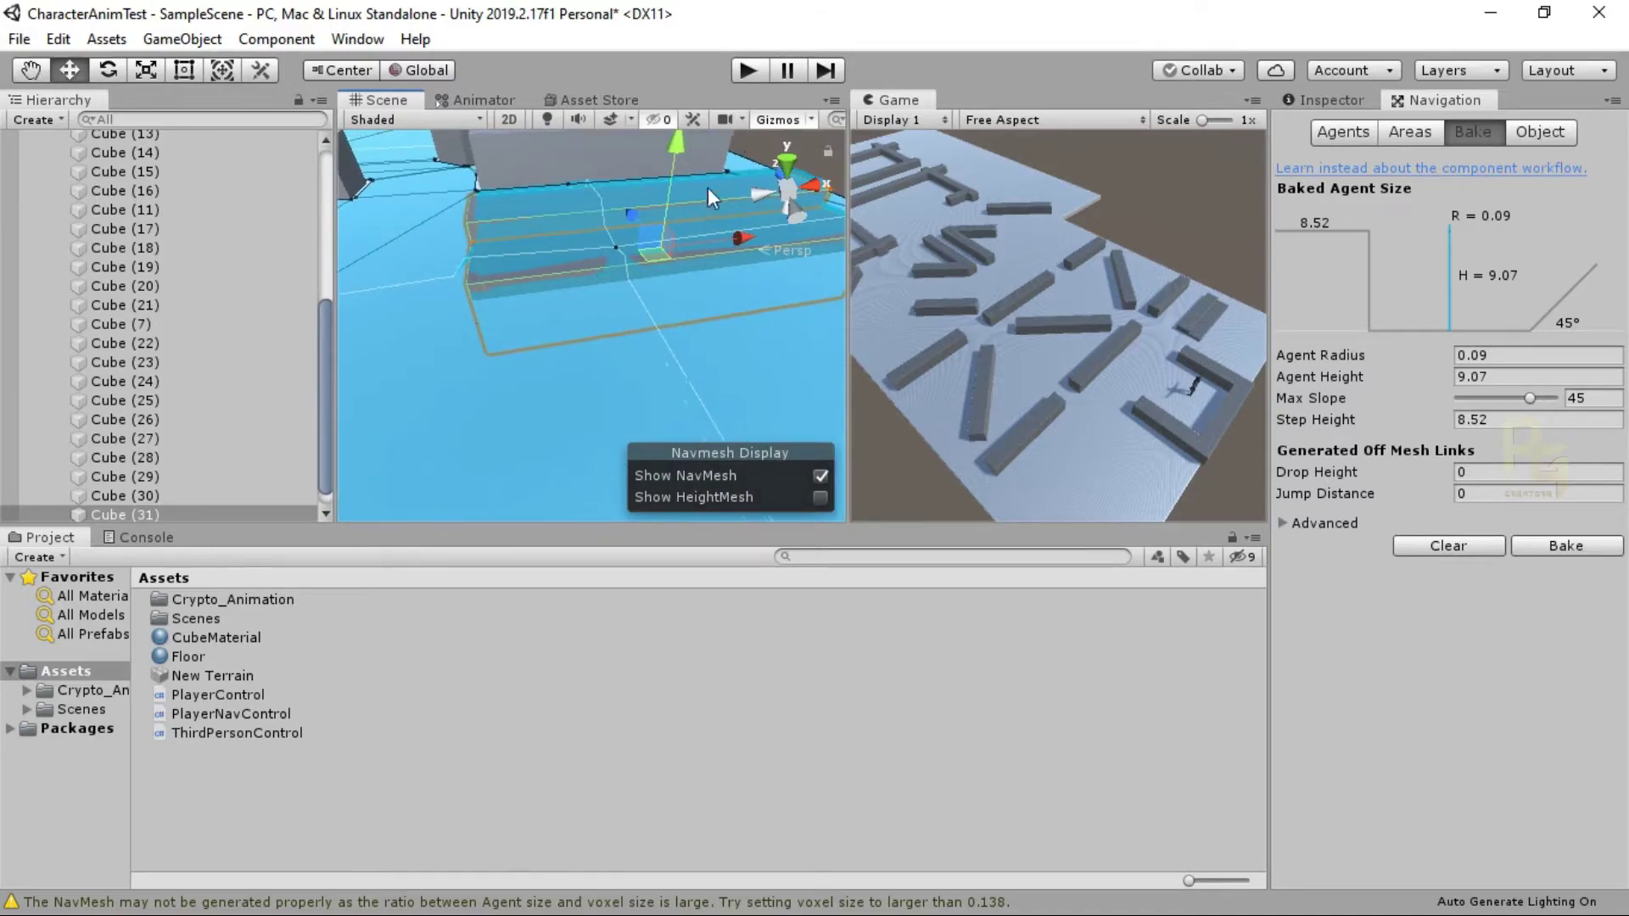
Step: Play the scene, send Crypto to several points on and around the step cubes, and stop playback
left_click(737, 70)
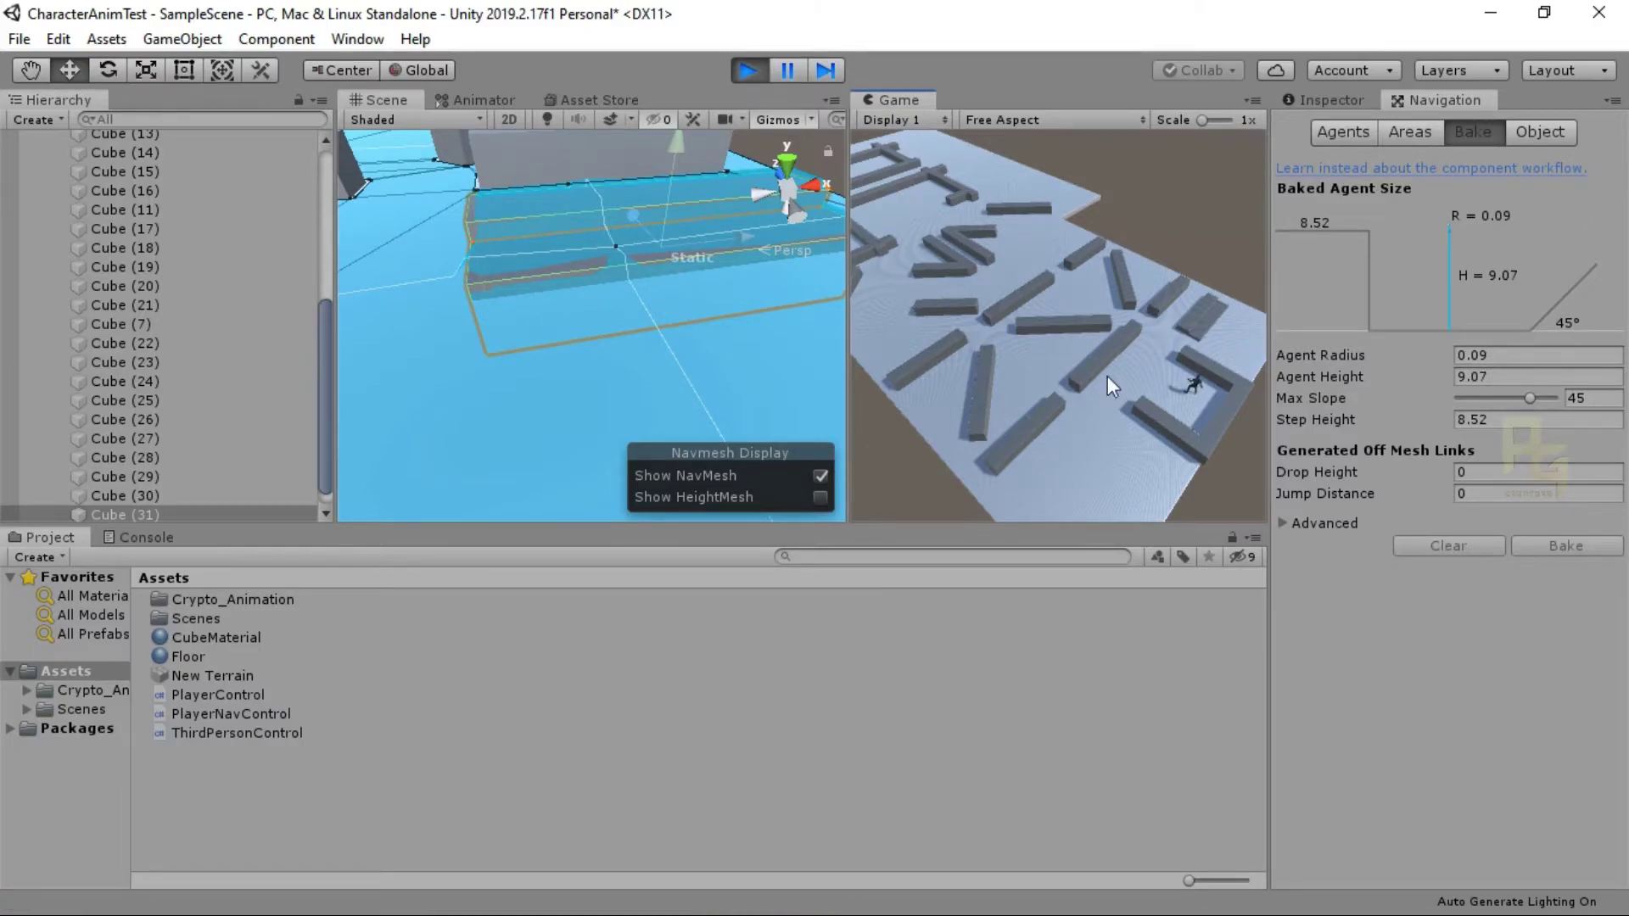
left_click(1208, 324)
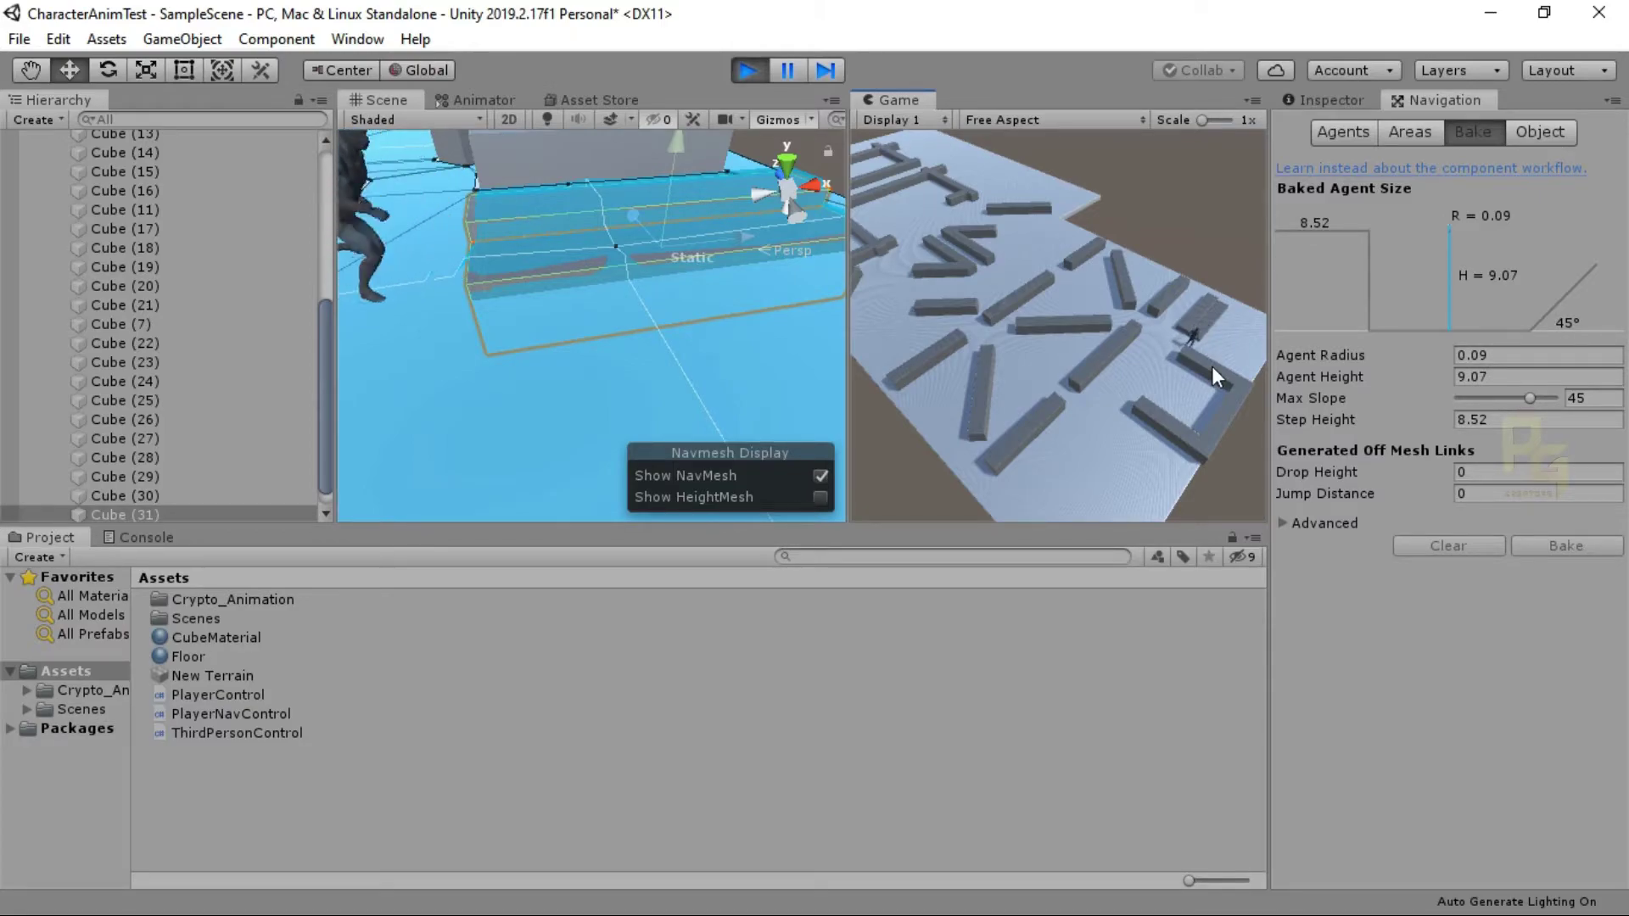
left_click(1237, 345)
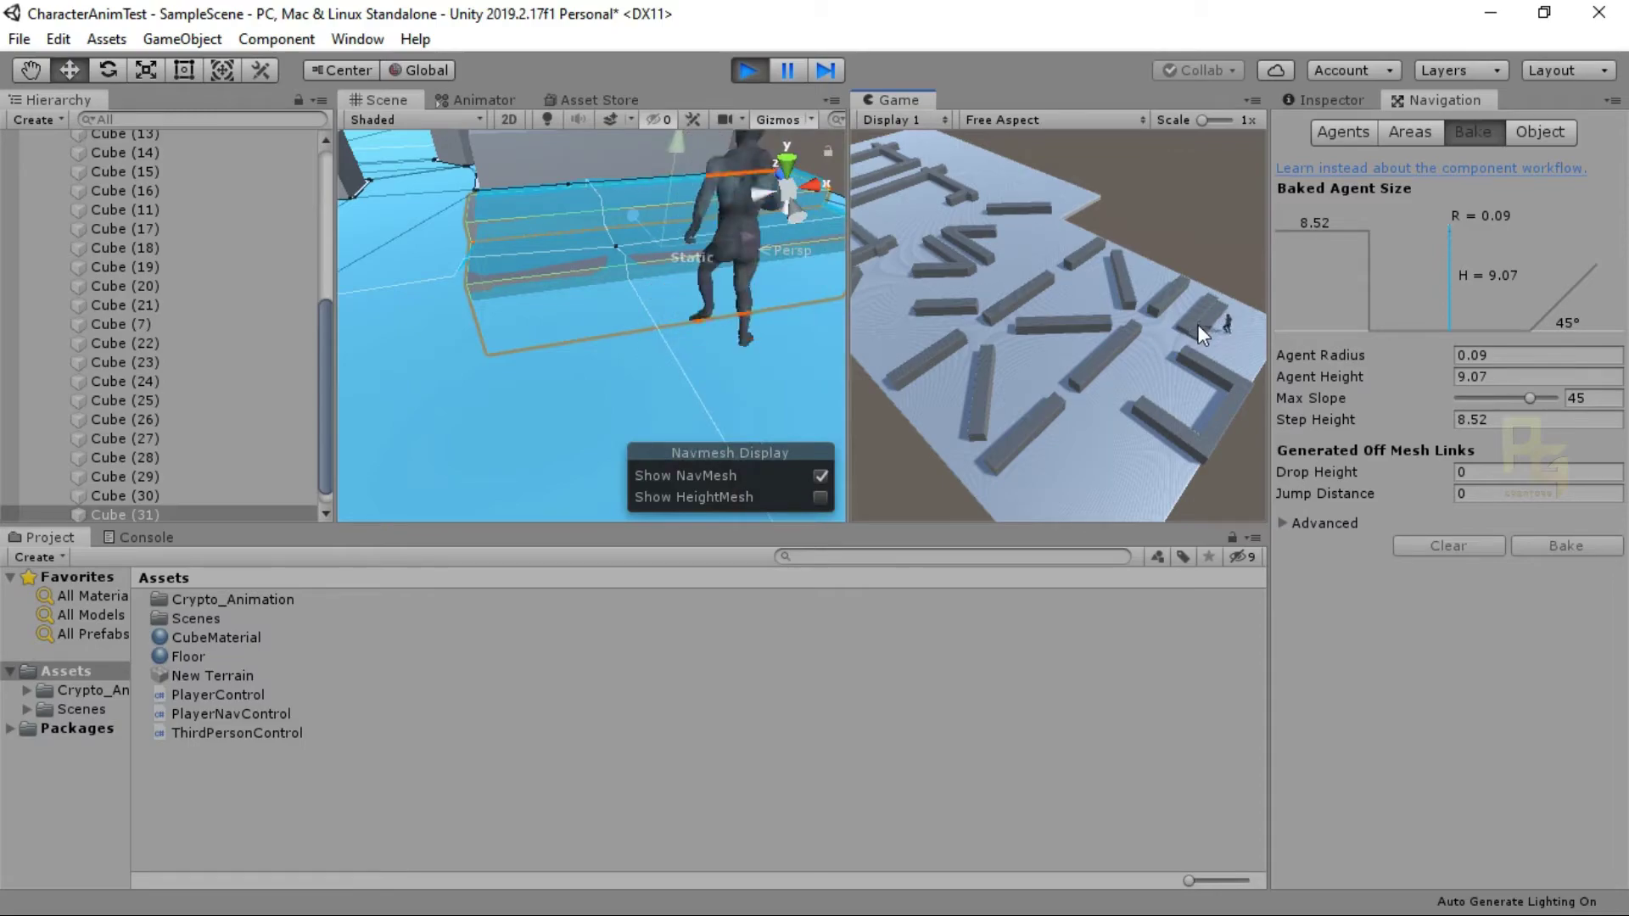
left_click(1218, 345)
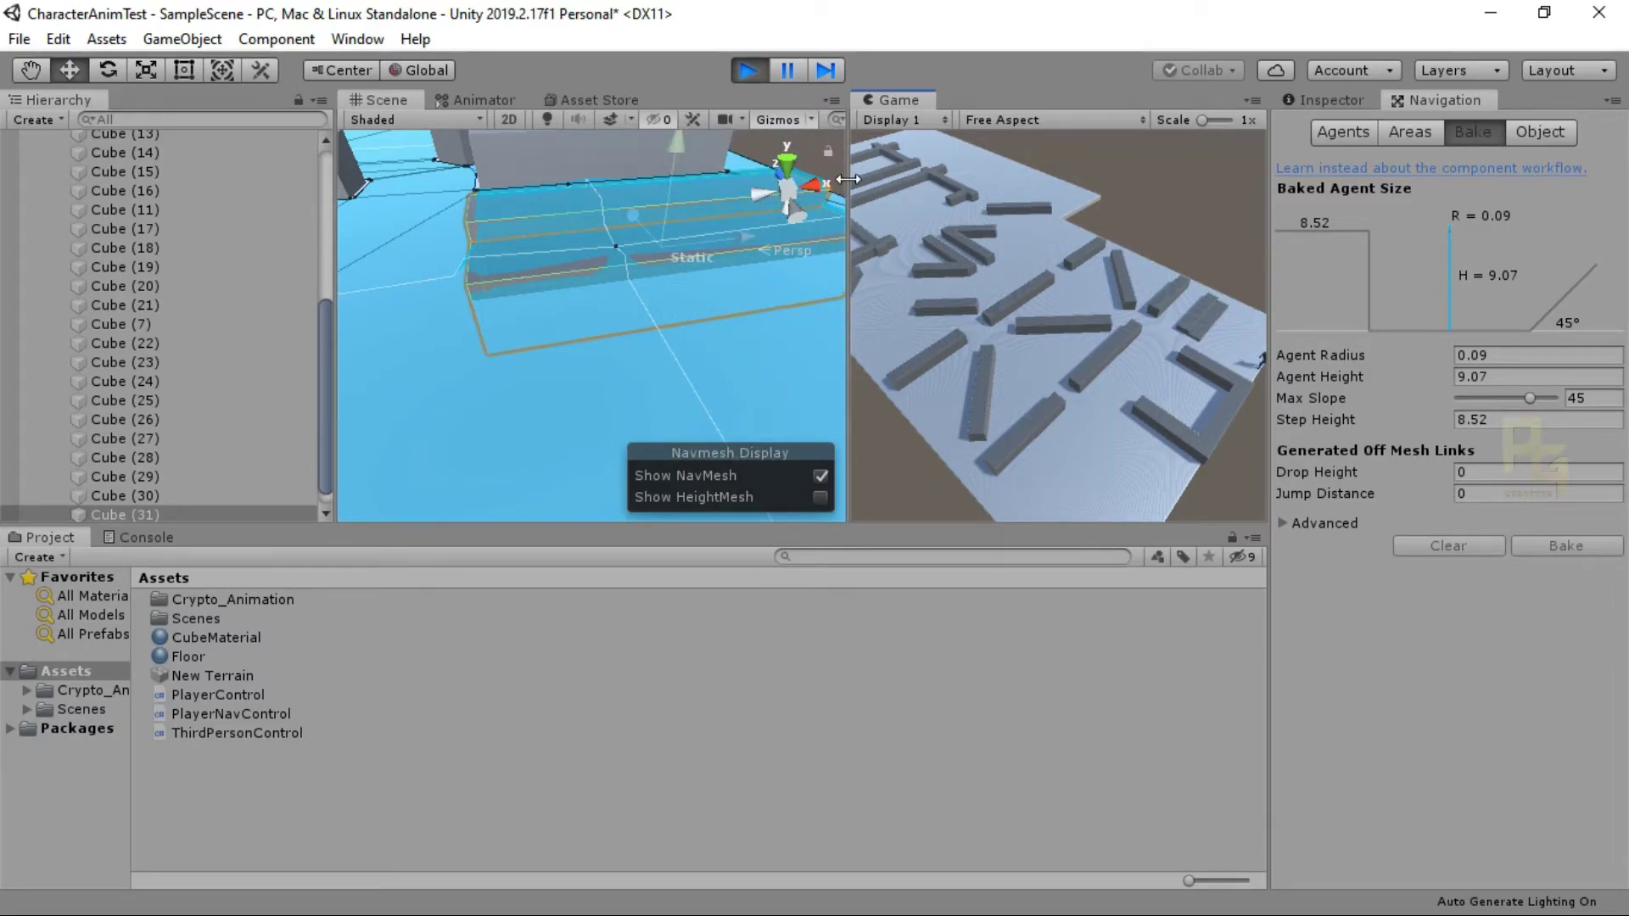
left_click(752, 68)
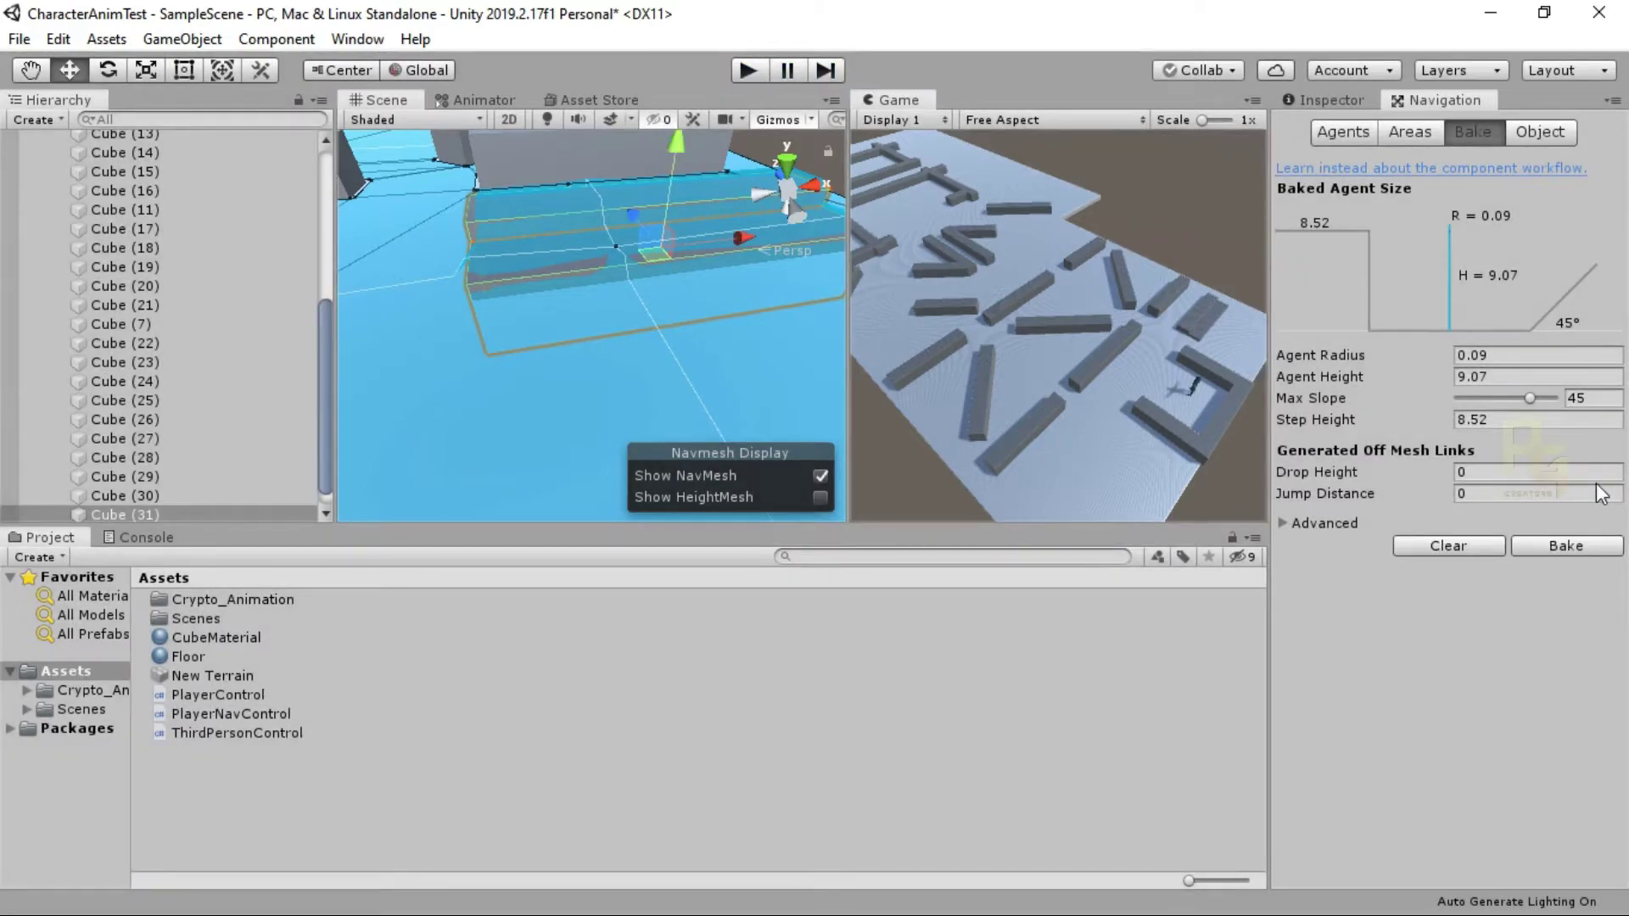
Step: Raise the baked max slope to 60, clear and rebake the navmesh, and inspect its coverage around the step cubes
left_click_drag(1532, 399, 1584, 404)
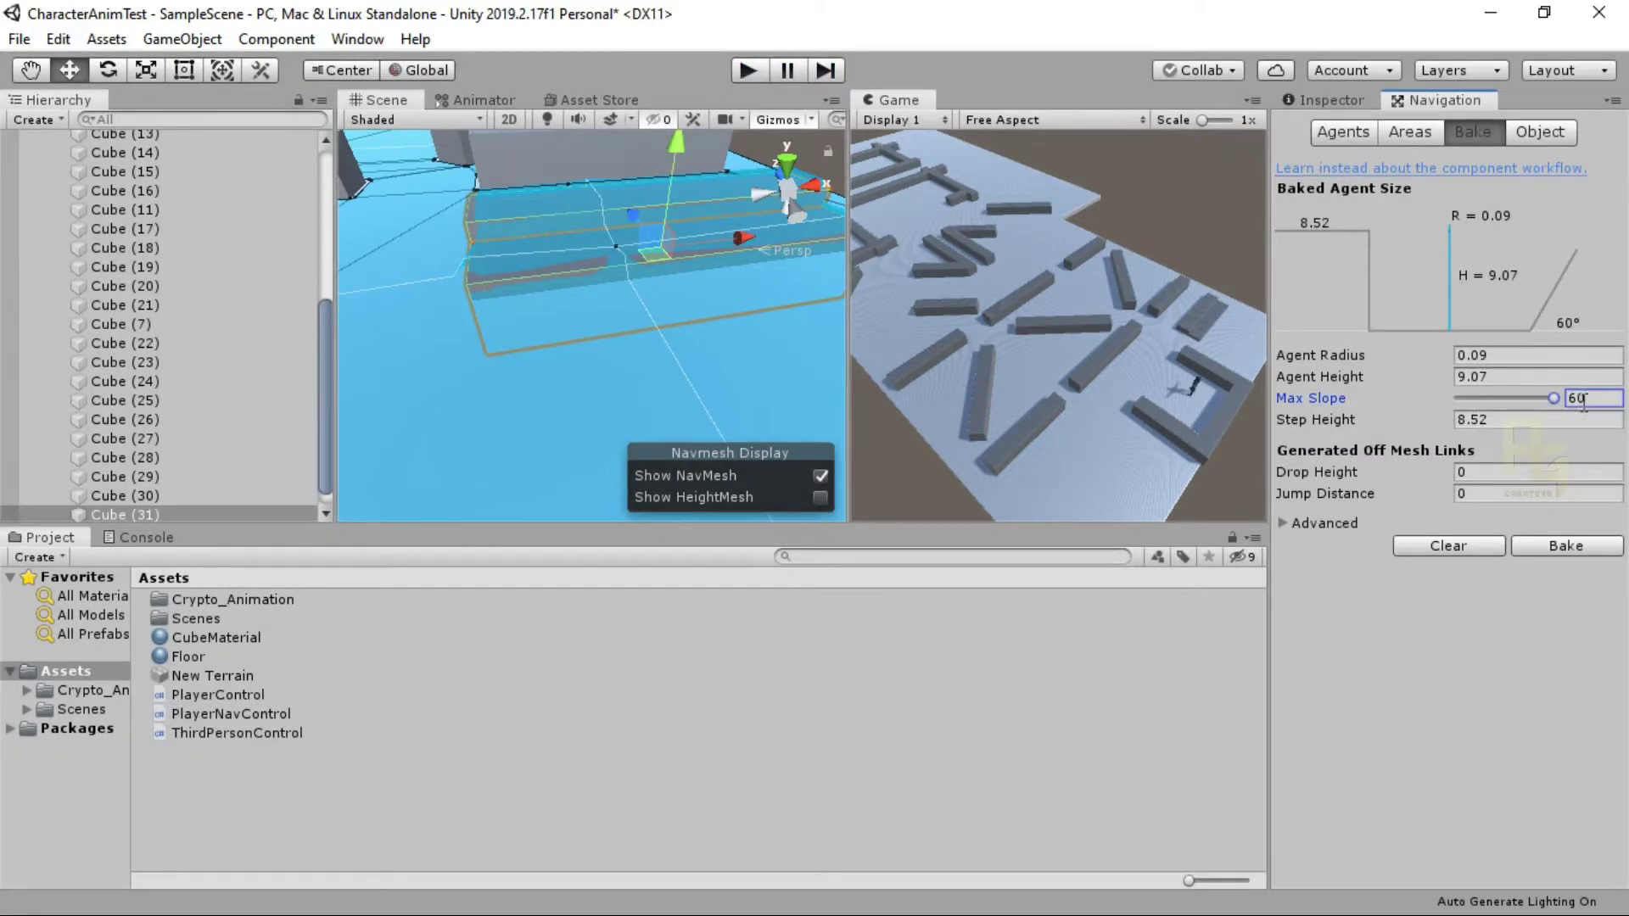
left_click(1451, 547)
left_click(1568, 547)
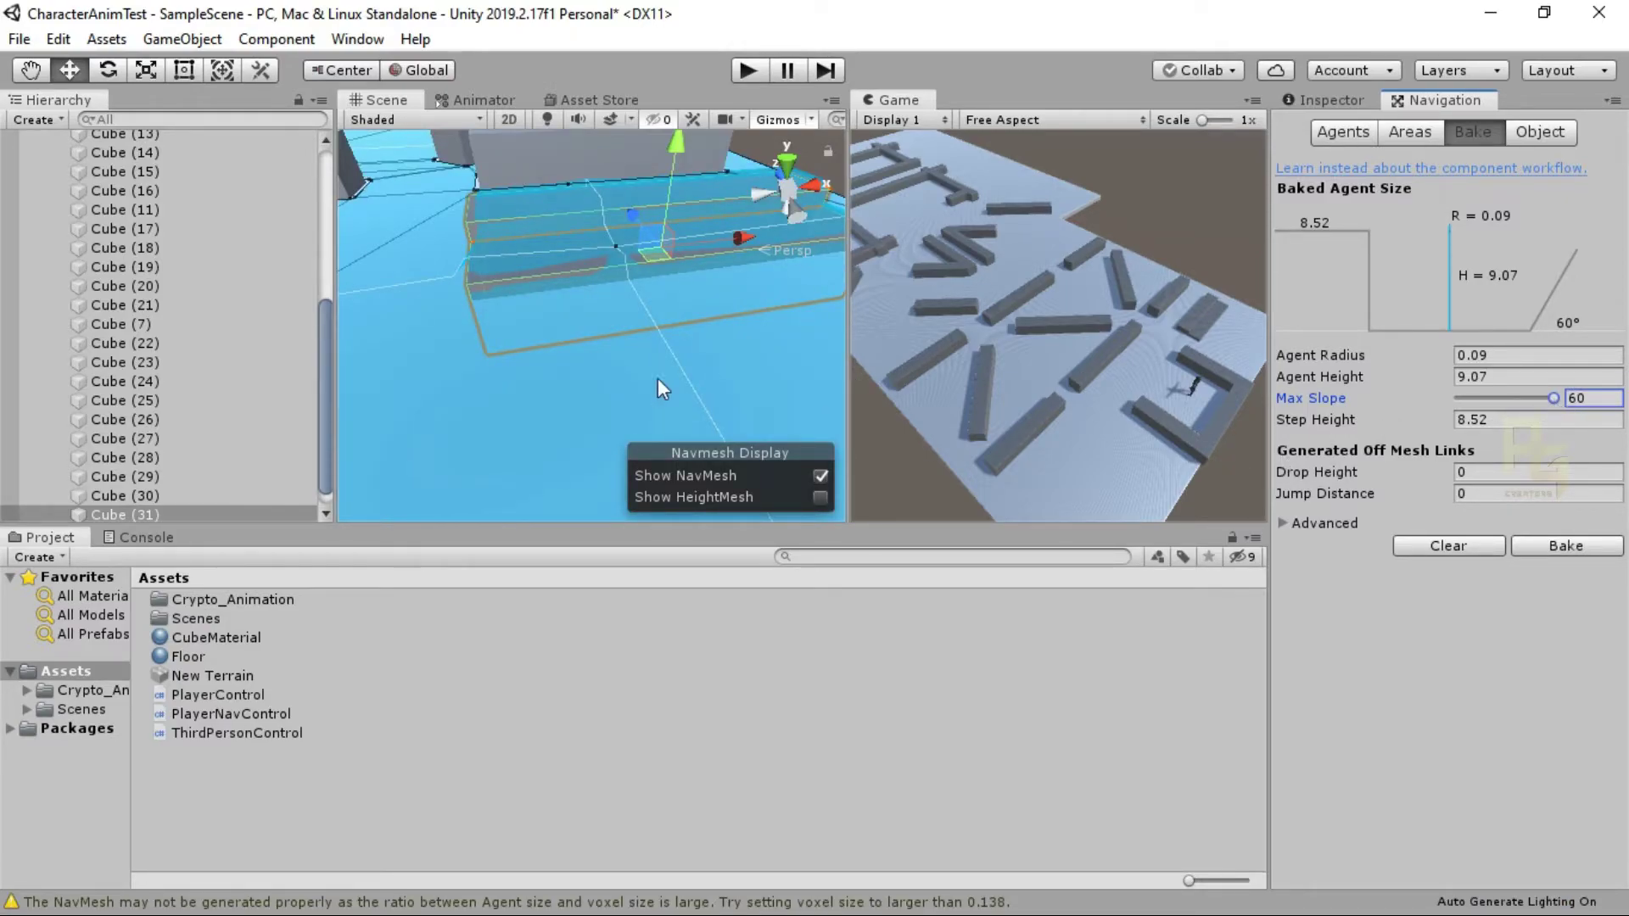
left_click_drag(589, 333, 673, 345, "alt")
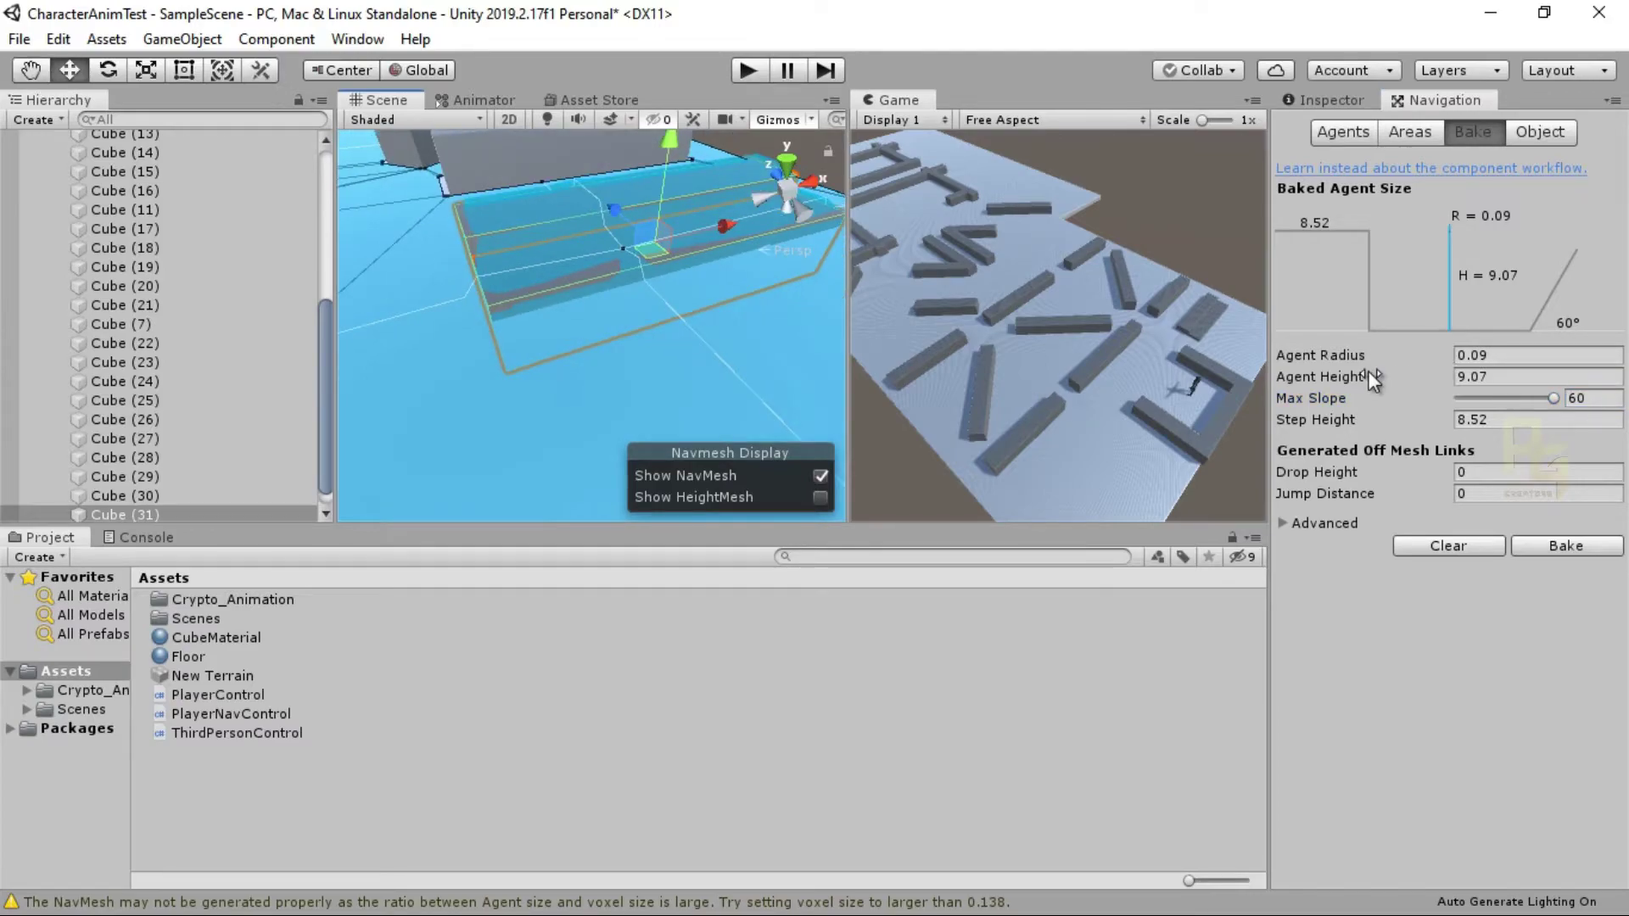
Step: Lower the baked step height to 7.74, rebake the navmesh, and inspect its coverage on the step cubes from above
left_click_drag(1370, 414, 1328, 418)
left_click(1553, 547)
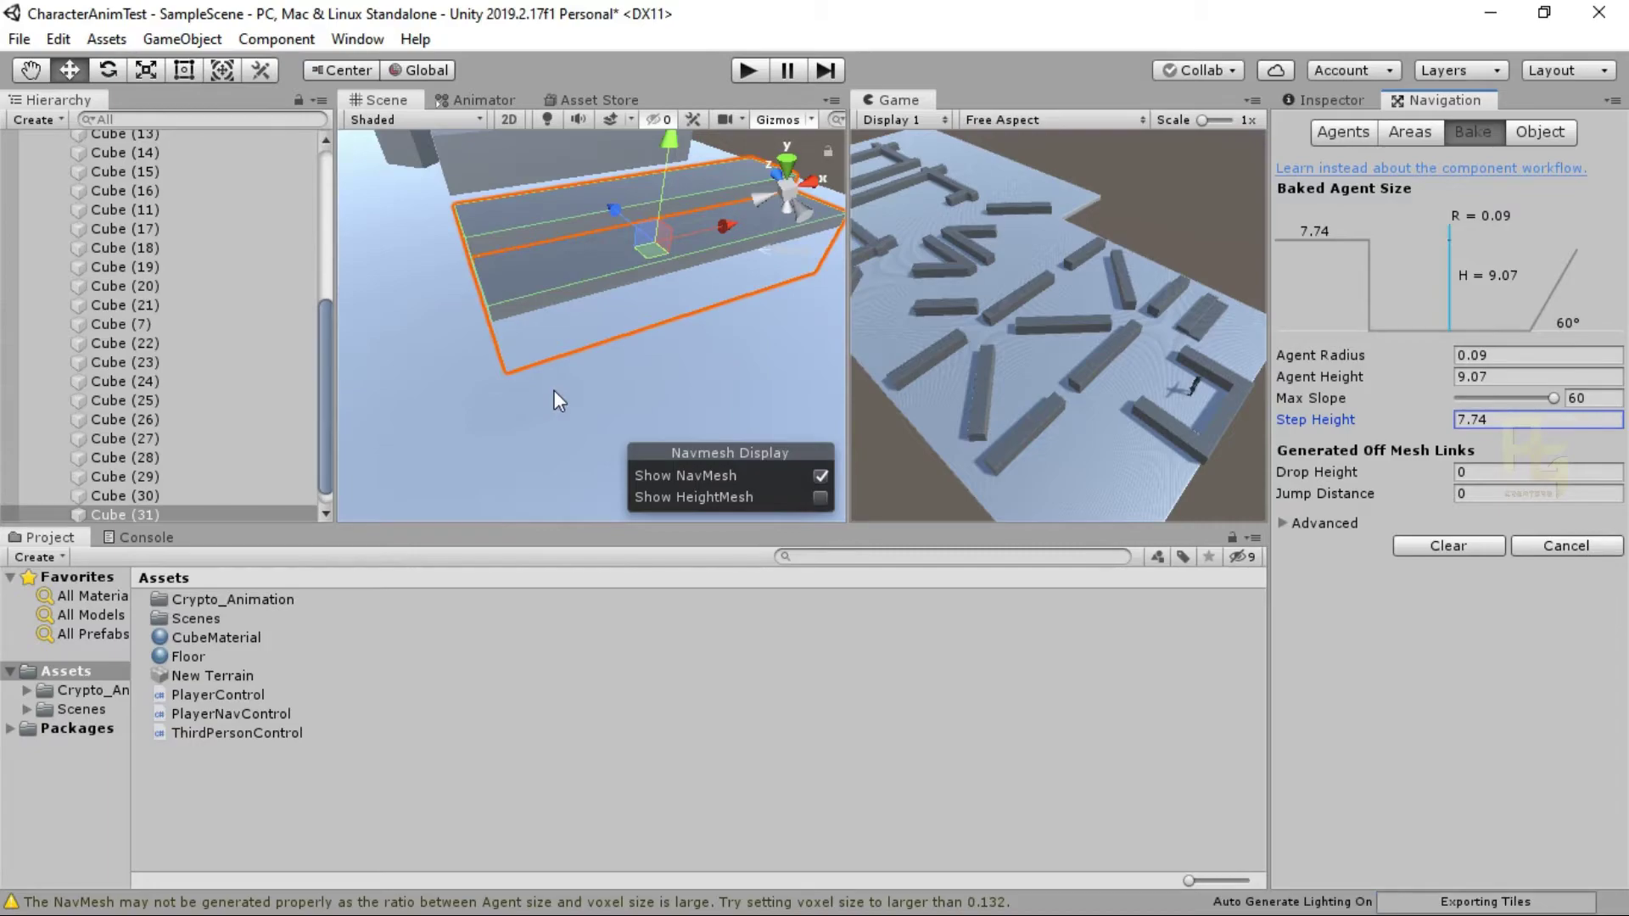
left_click_drag(608, 353, 778, 263, "alt")
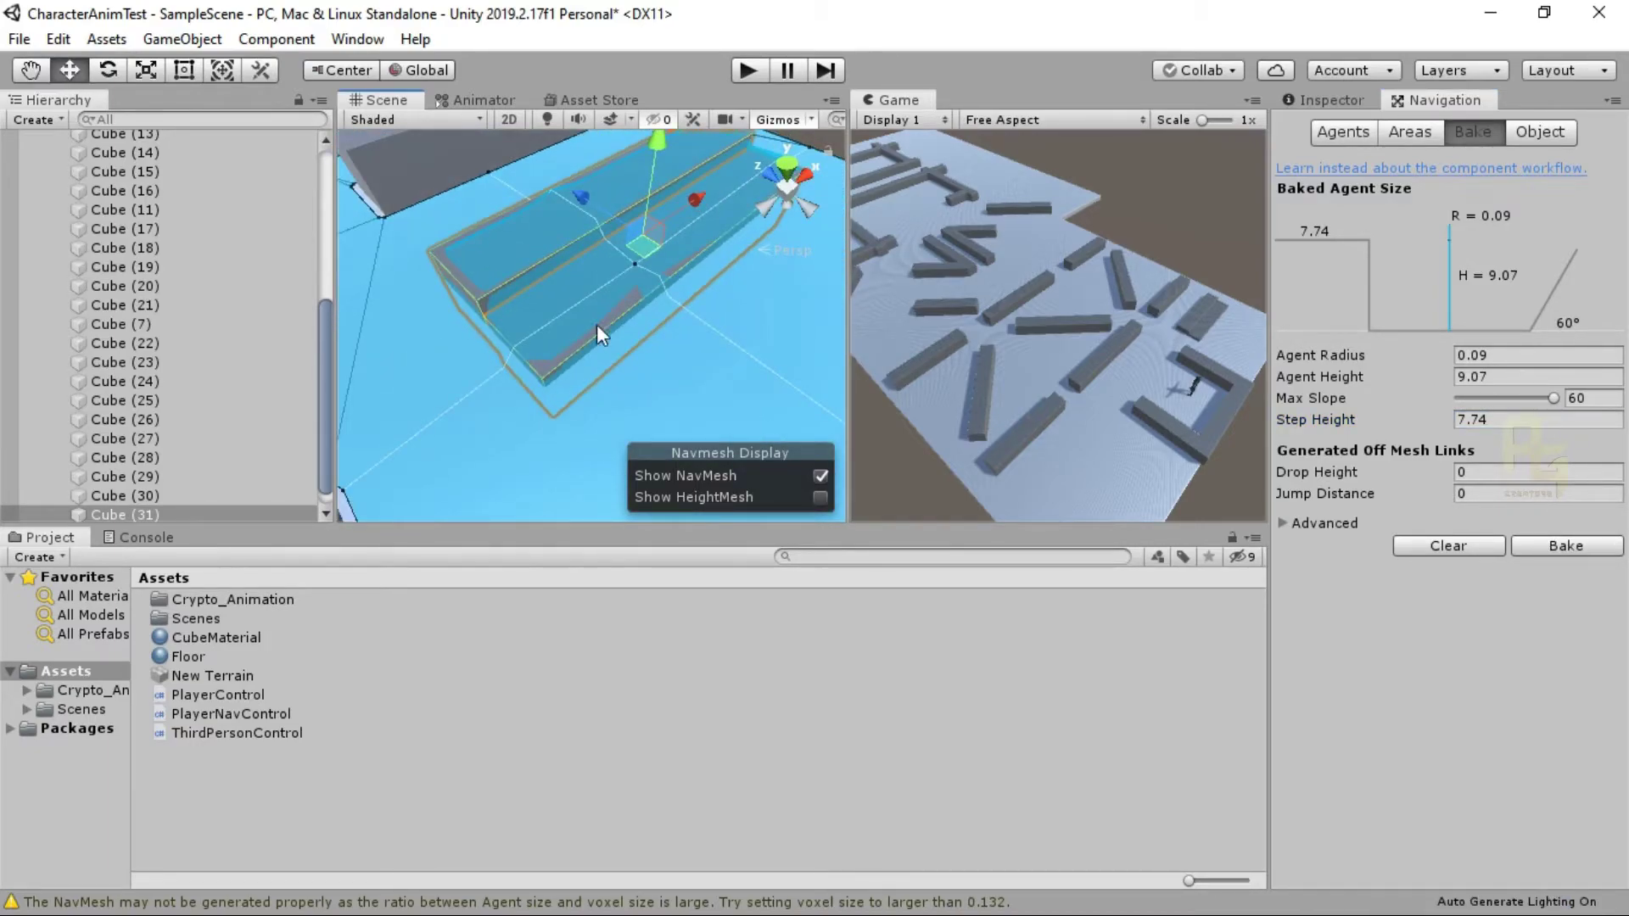
Step: Play the scene, watch Crypto's movement on the step cubes against the wider navmesh, and stop playback
left_click(760, 78)
left_click(750, 71)
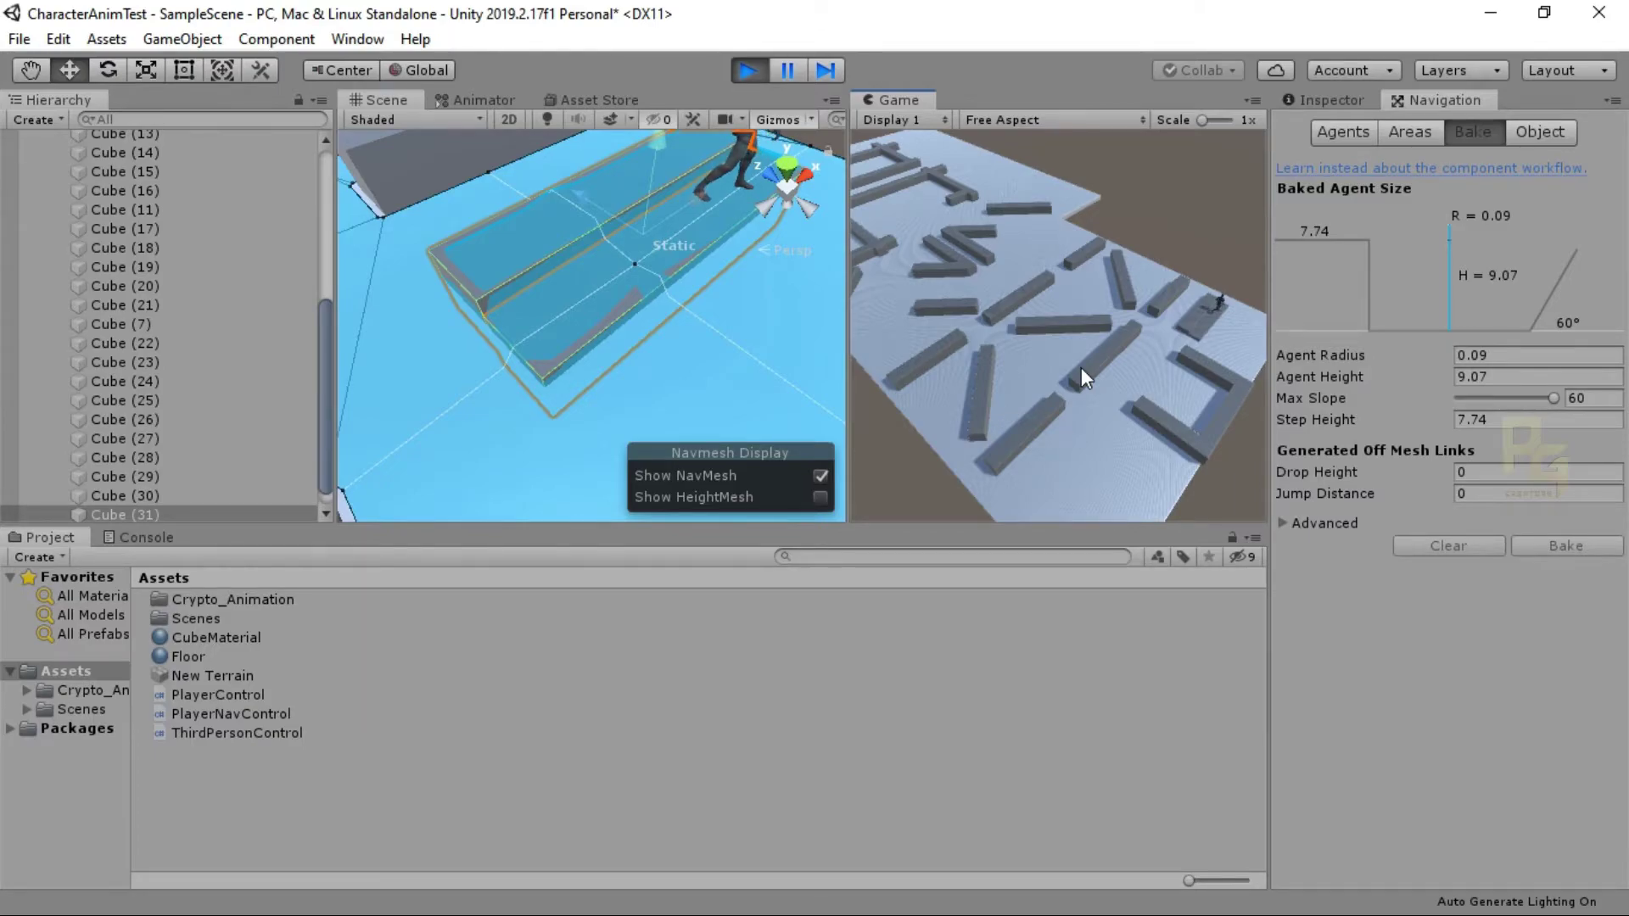
scroll(523, 323, "down", 5)
scroll(525, 332, "down", 6)
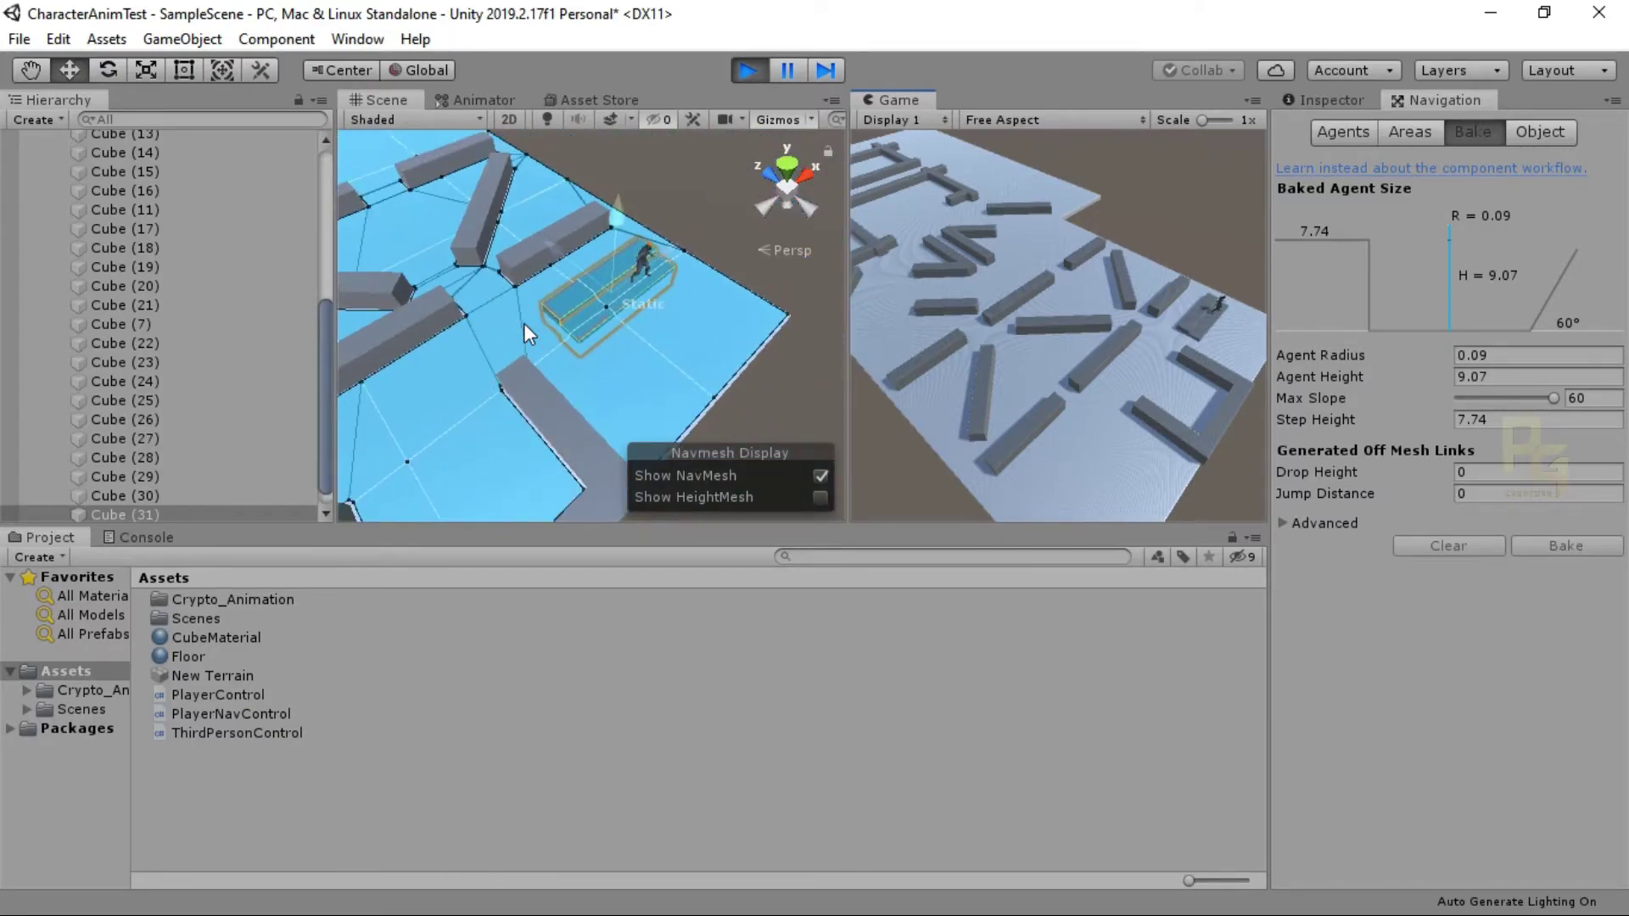
scroll(526, 336, "down", 2)
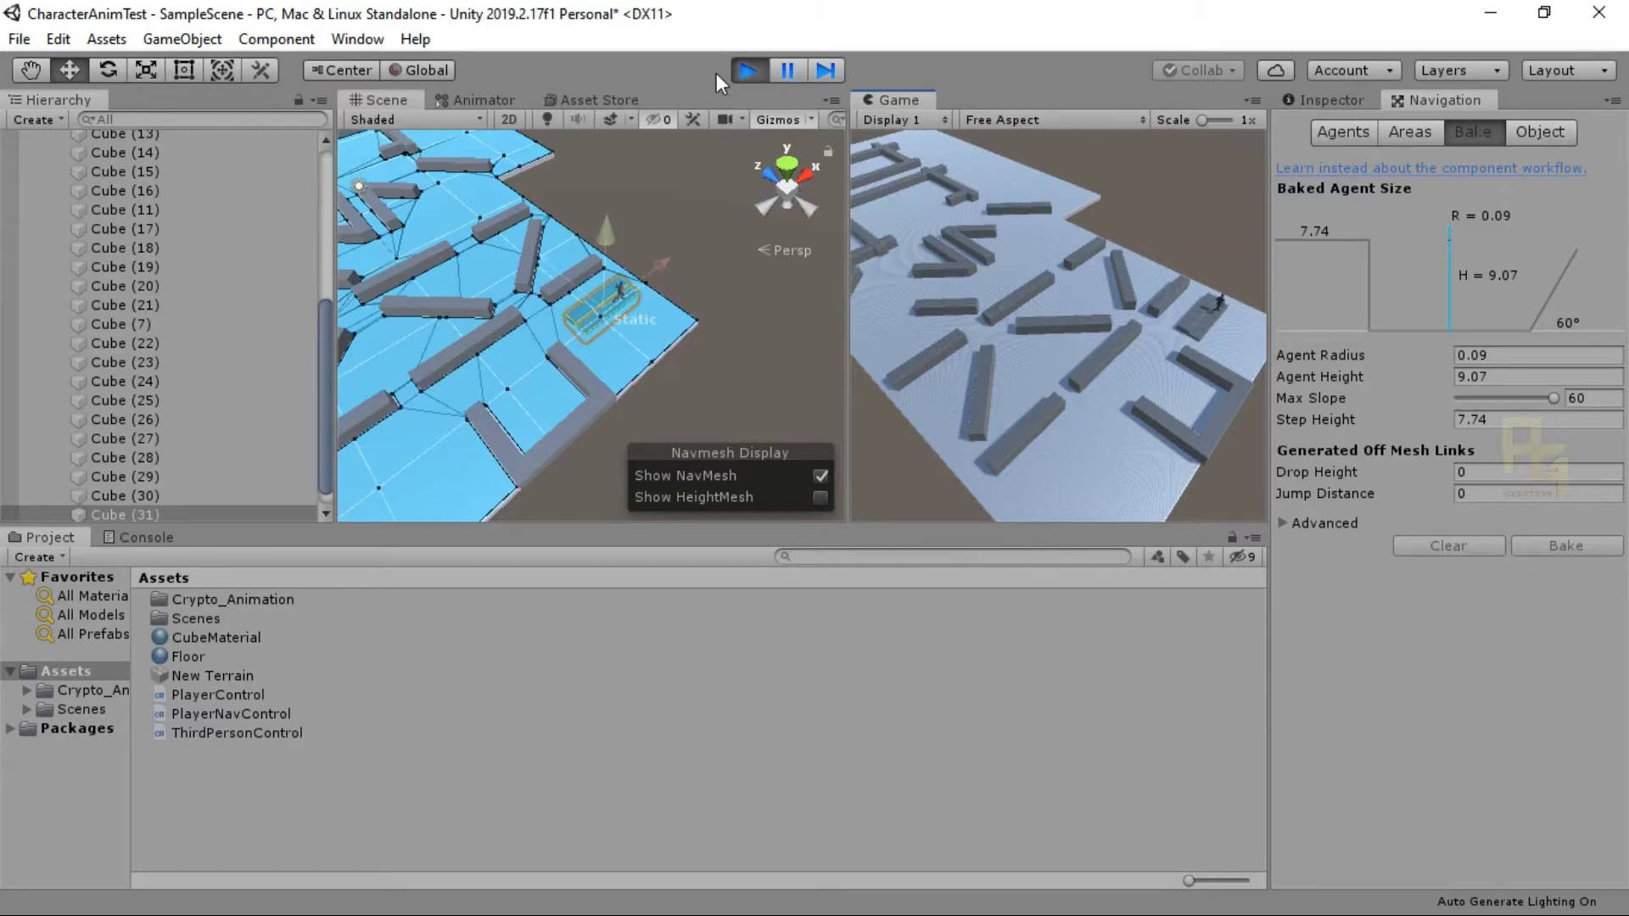
left_click(749, 71)
Step: Select the large floor cube, review its object navigation settings, and return to the bake settings
scroll(496, 354, "up", 5)
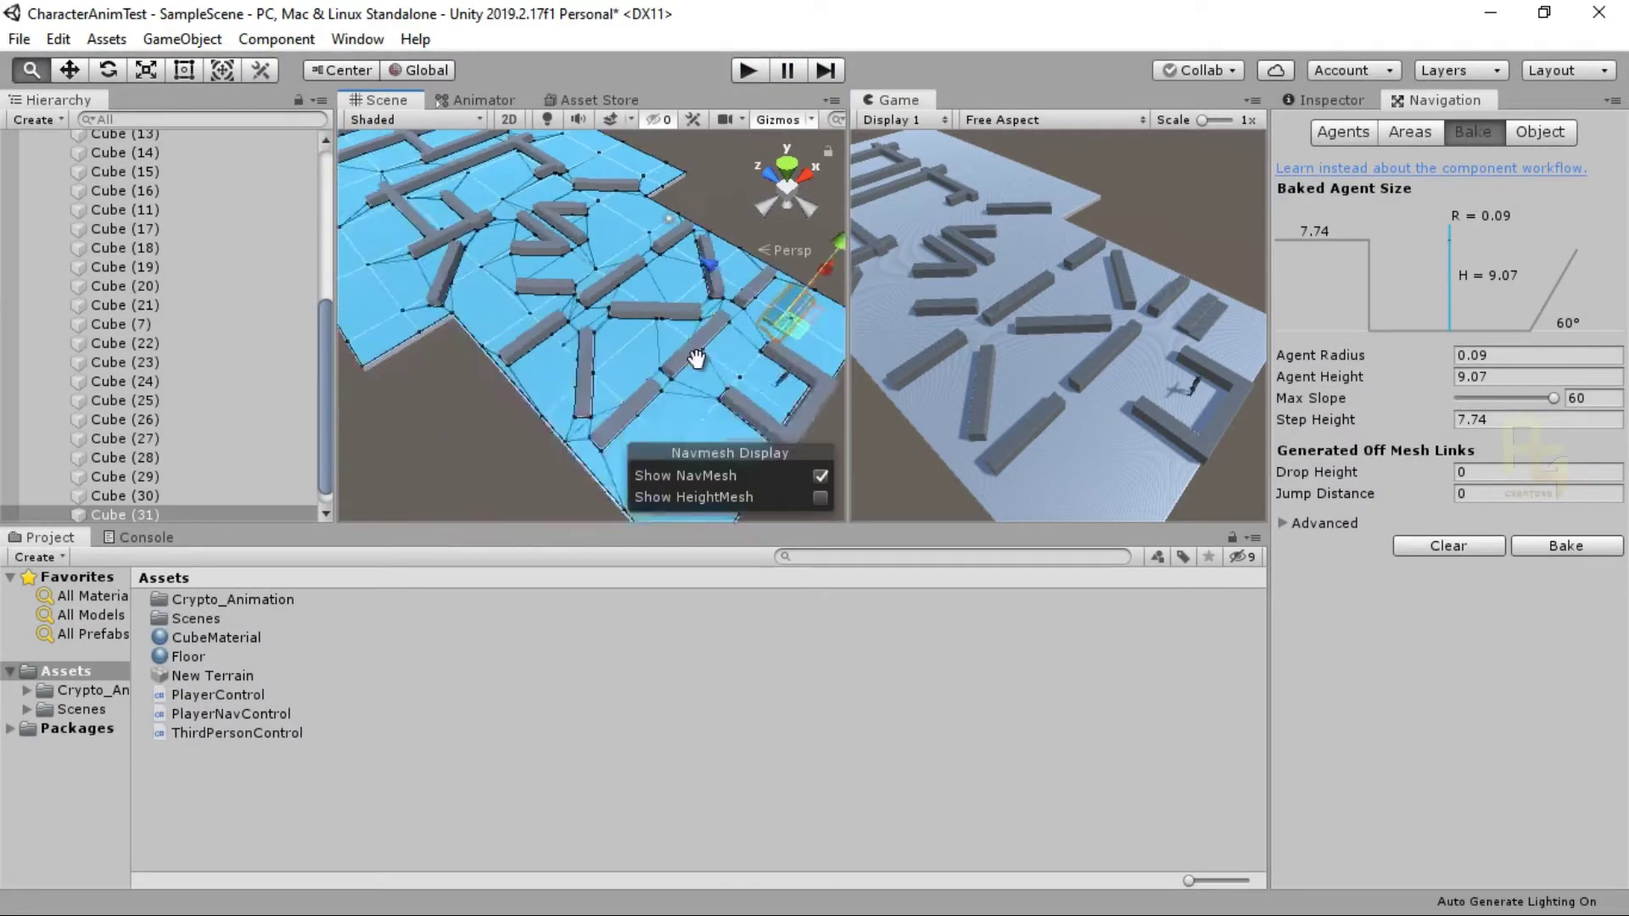
middle_click_drag(651, 382, 506, 356)
scroll(154, 206, "up", 6)
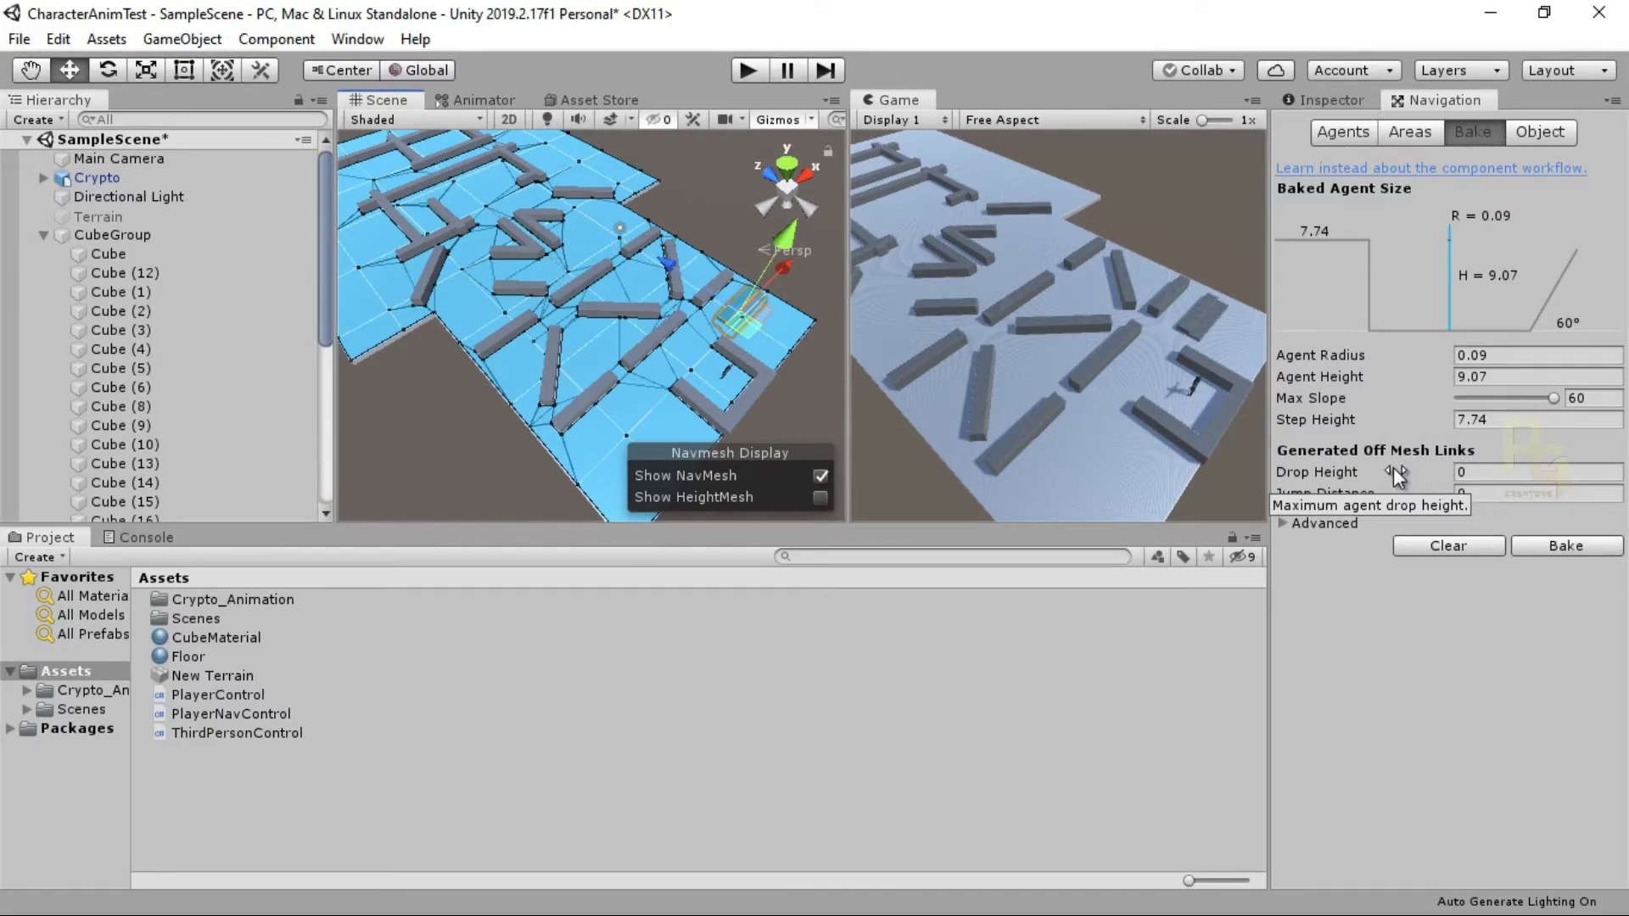
left_click(625, 413)
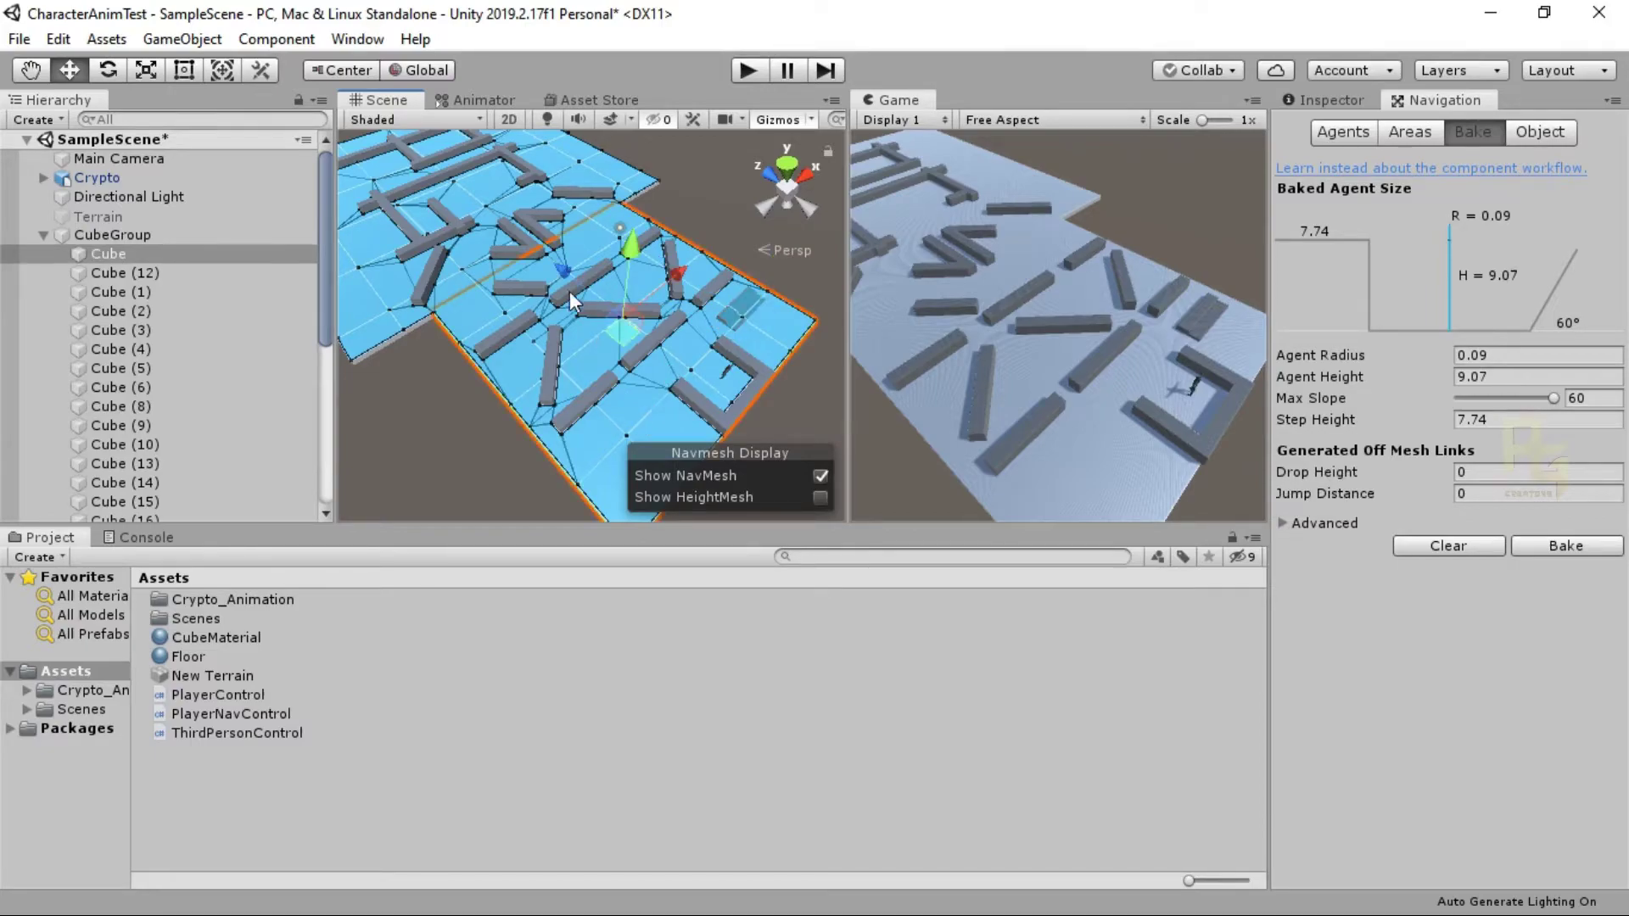
left_click_drag(572, 276, 587, 312)
key("ctrl+z")
left_click(1538, 134)
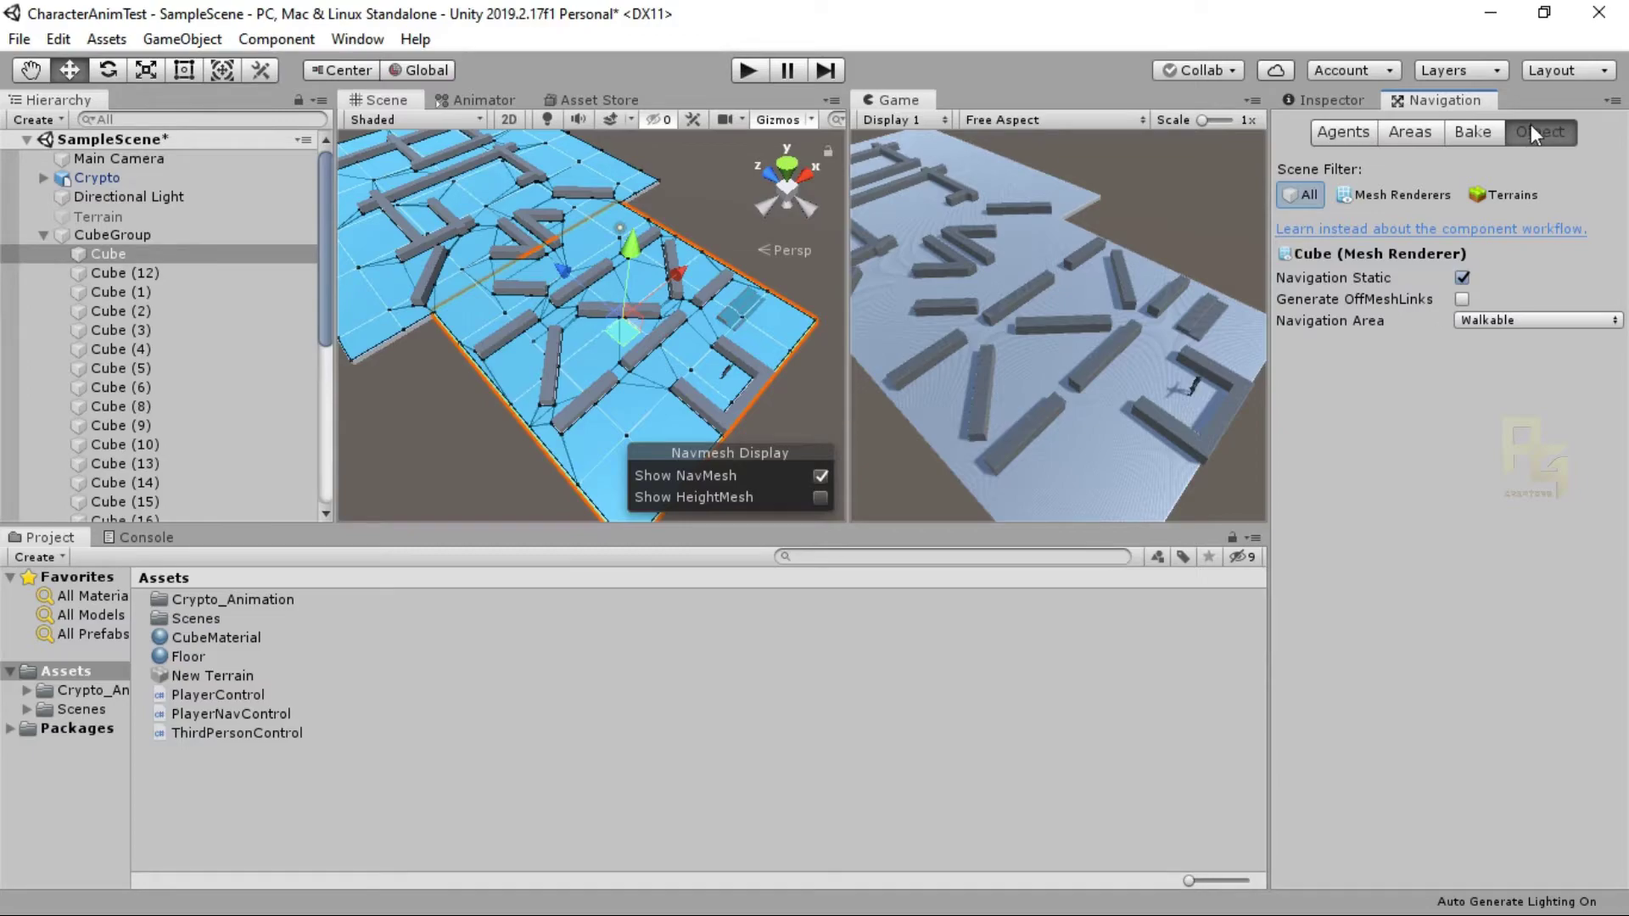
left_click(1474, 133)
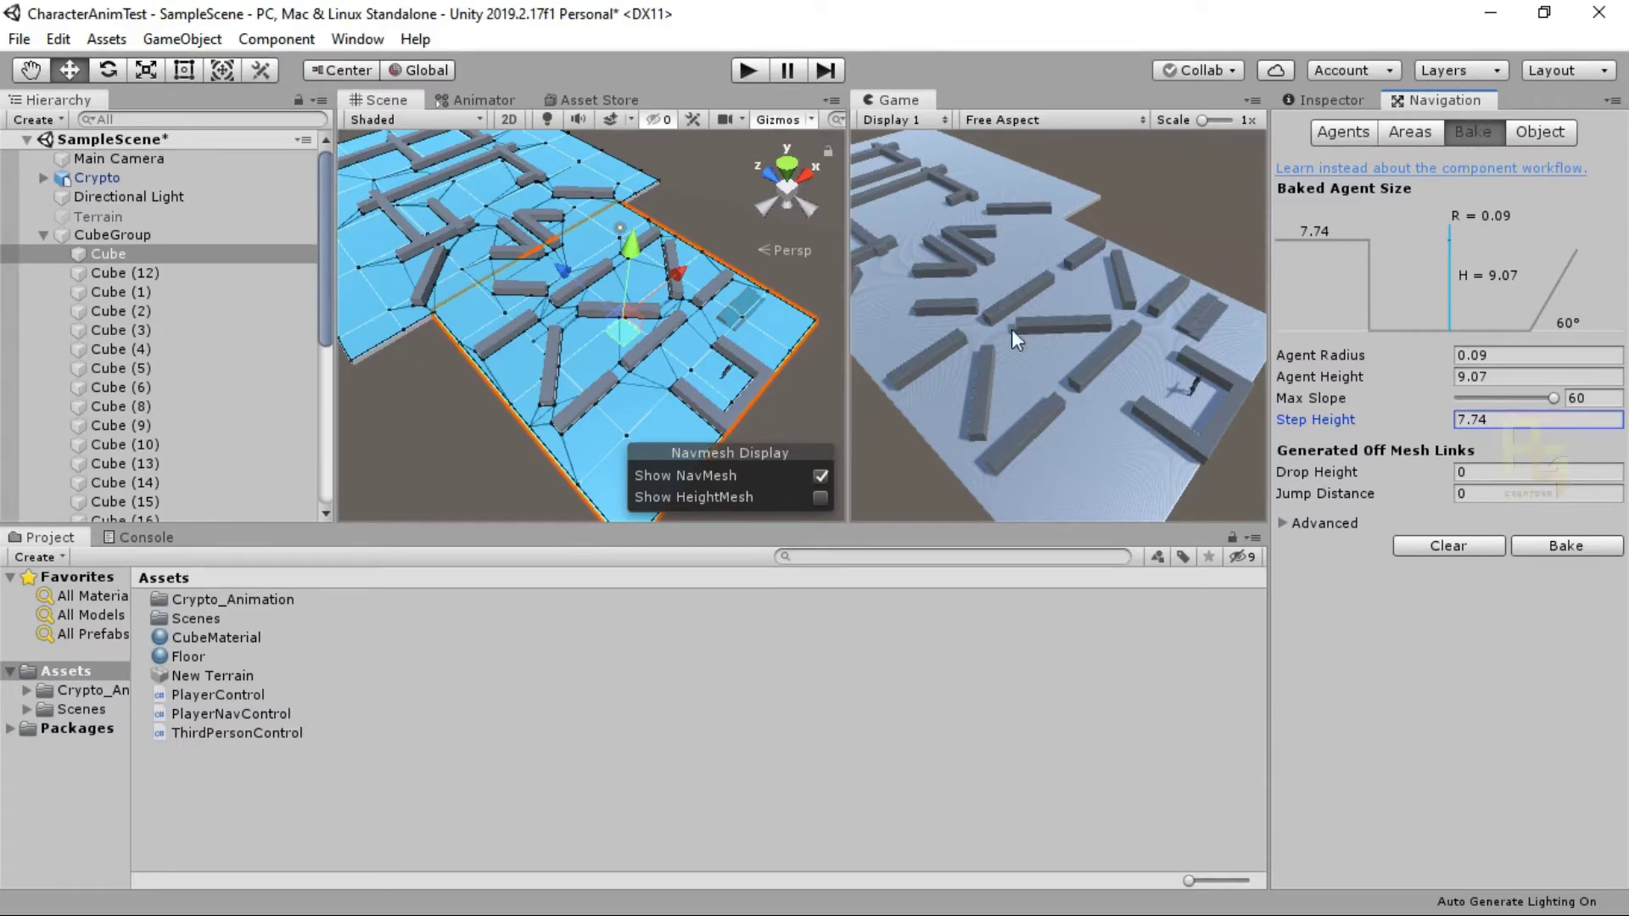
Step: Play the scene, send Crypto to the central floor area, and examine its Player Nav Control and Nav Mesh Agent components
left_click(744, 72)
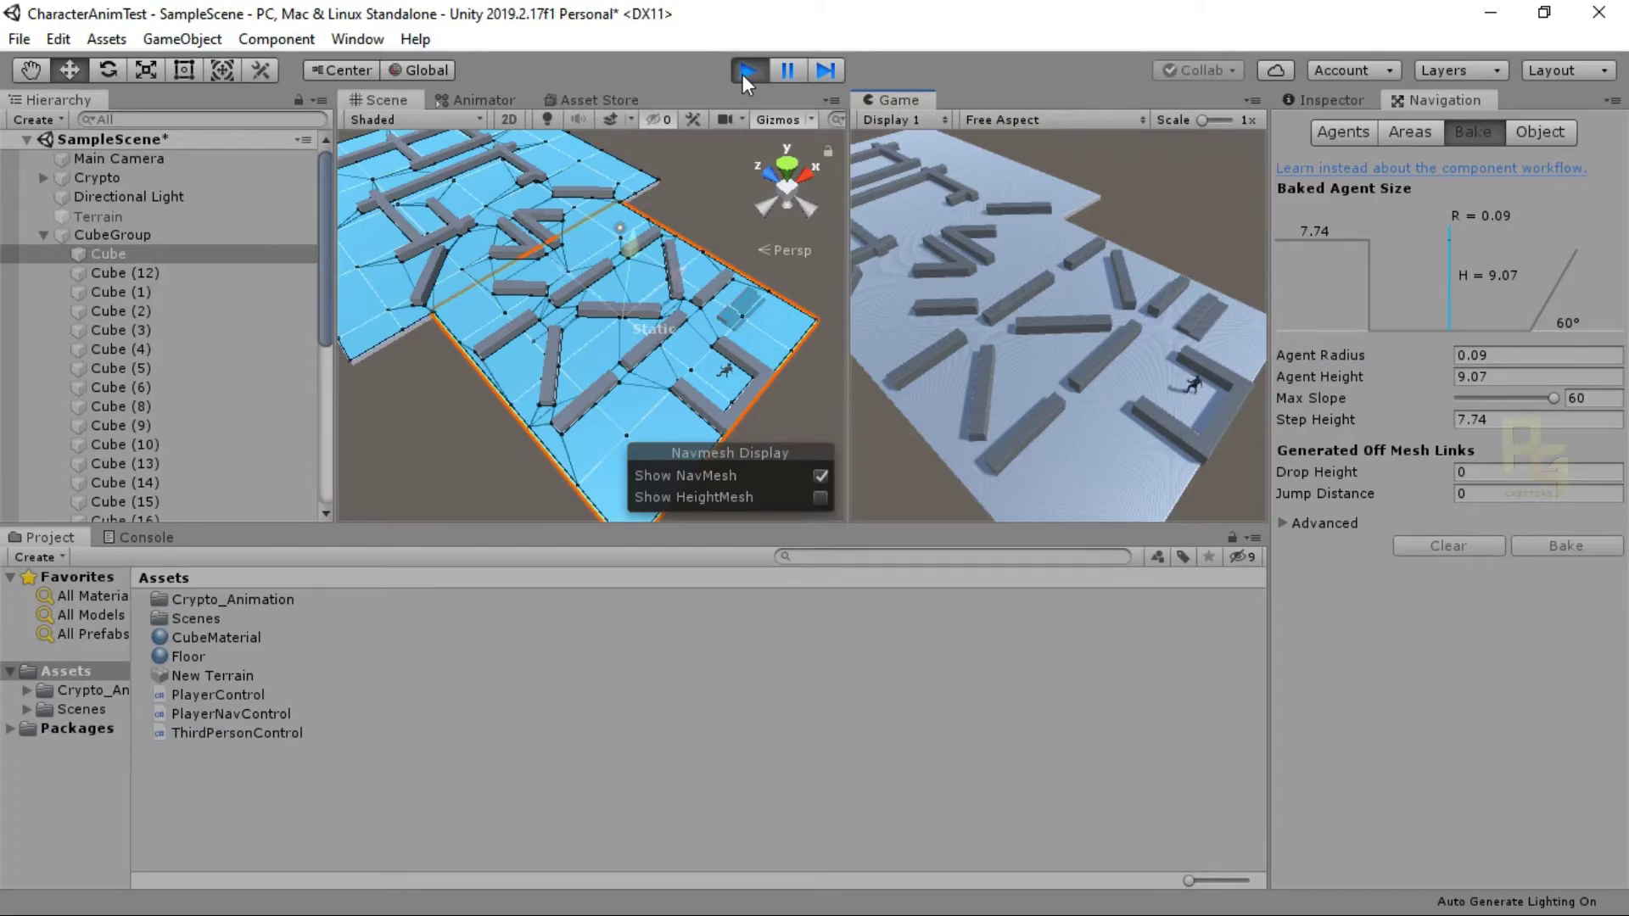
left_click(1041, 368)
left_click(93, 177)
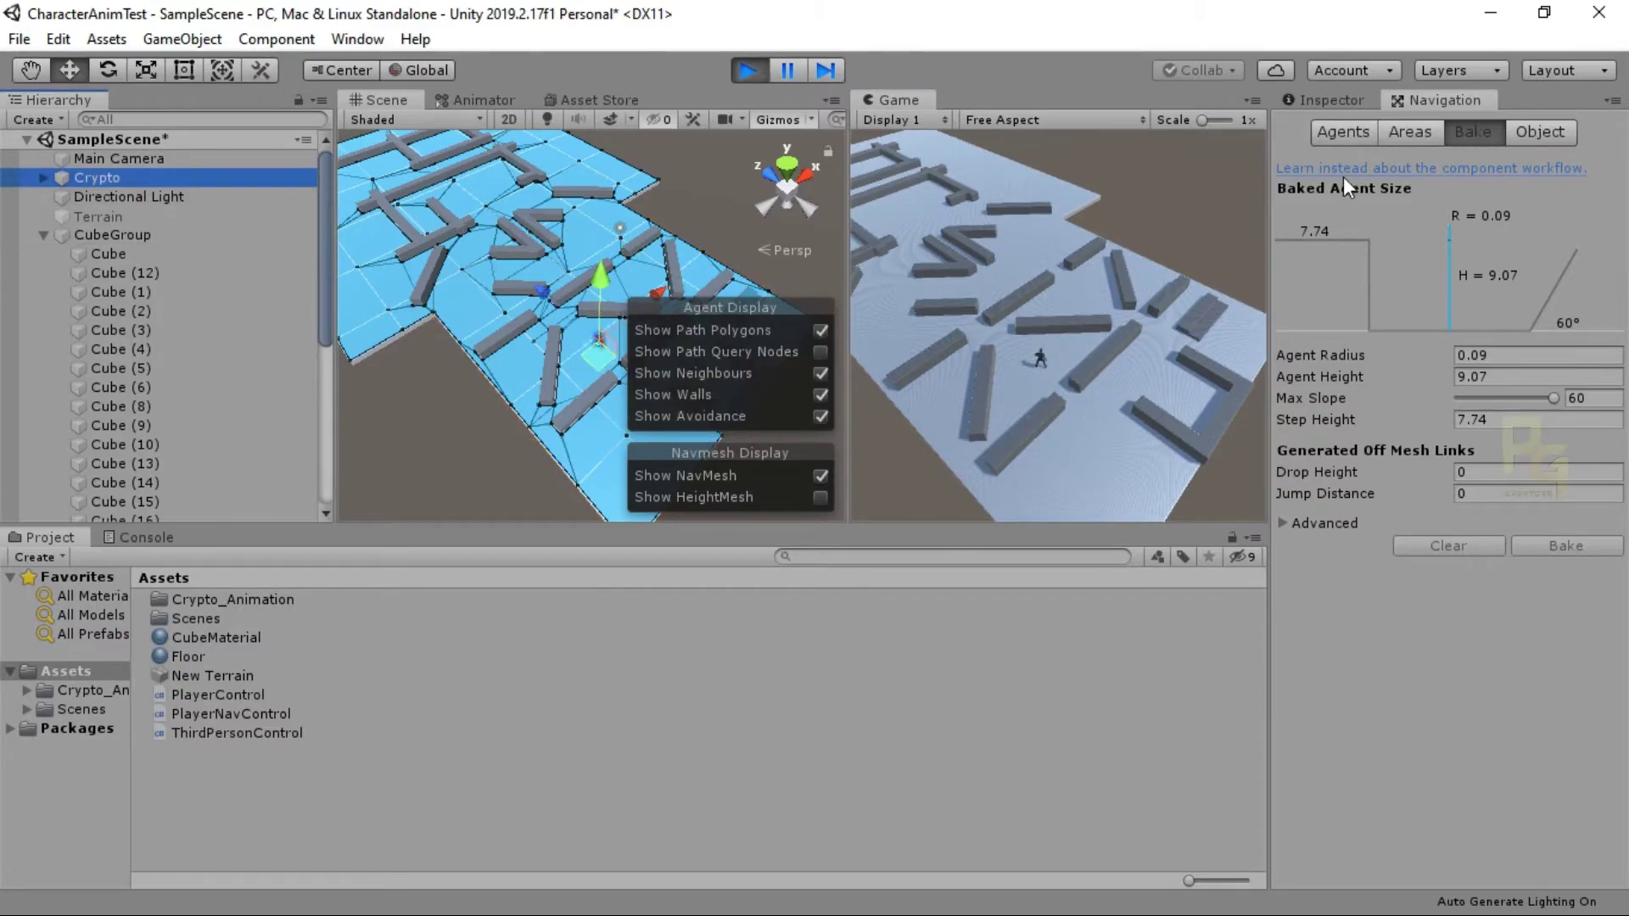
left_click(1316, 98)
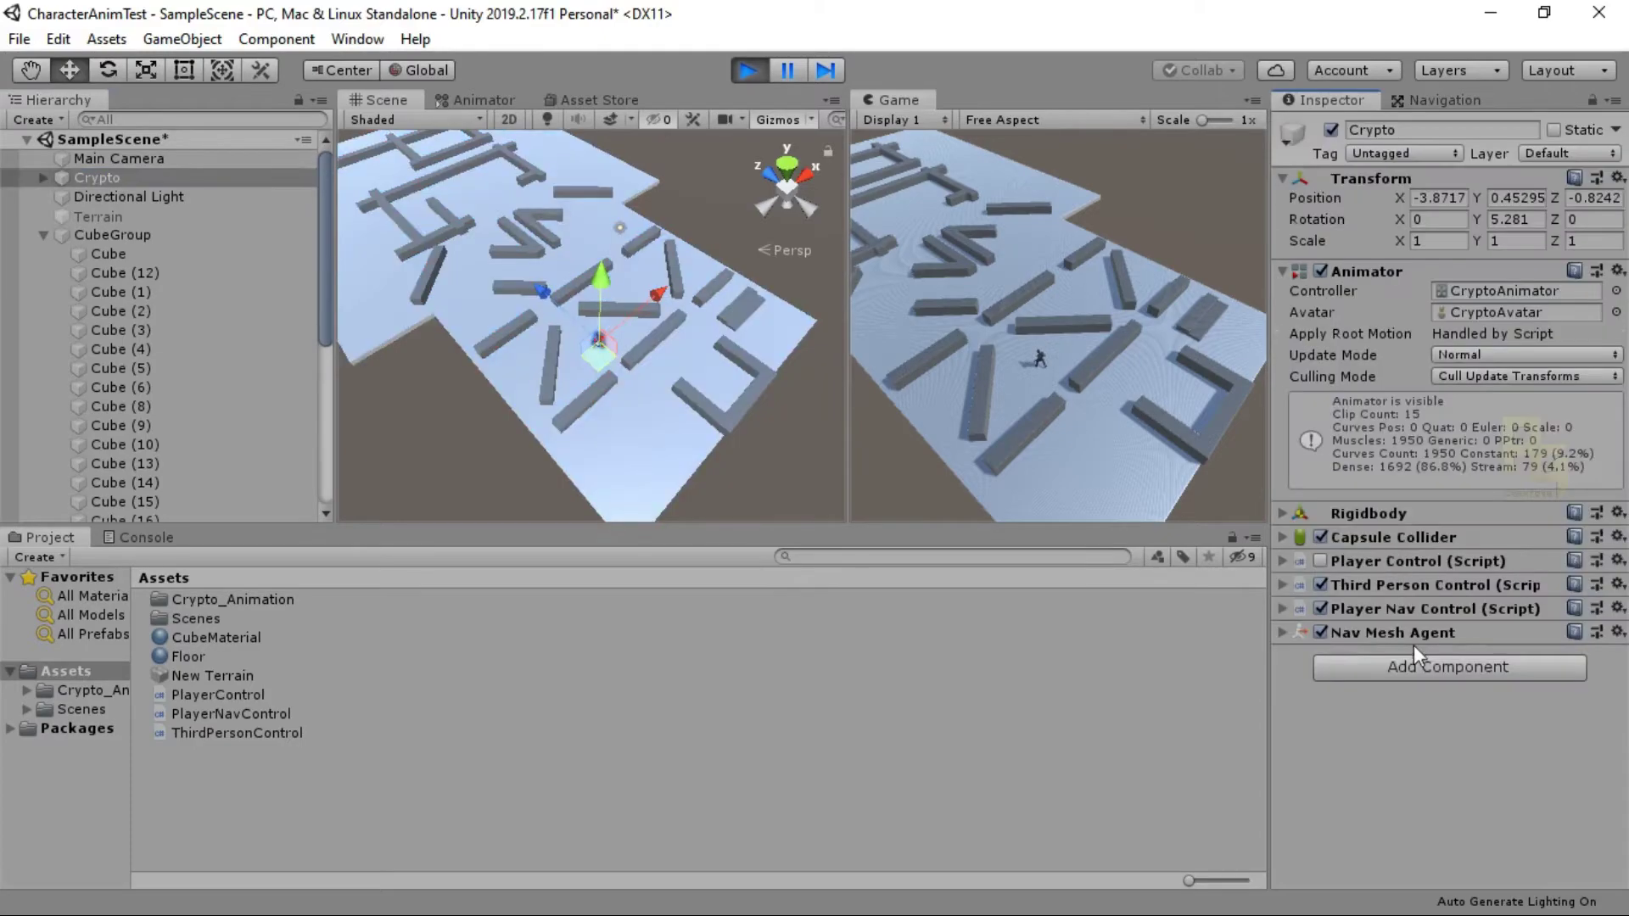
left_click(1357, 612)
left_click(1367, 718)
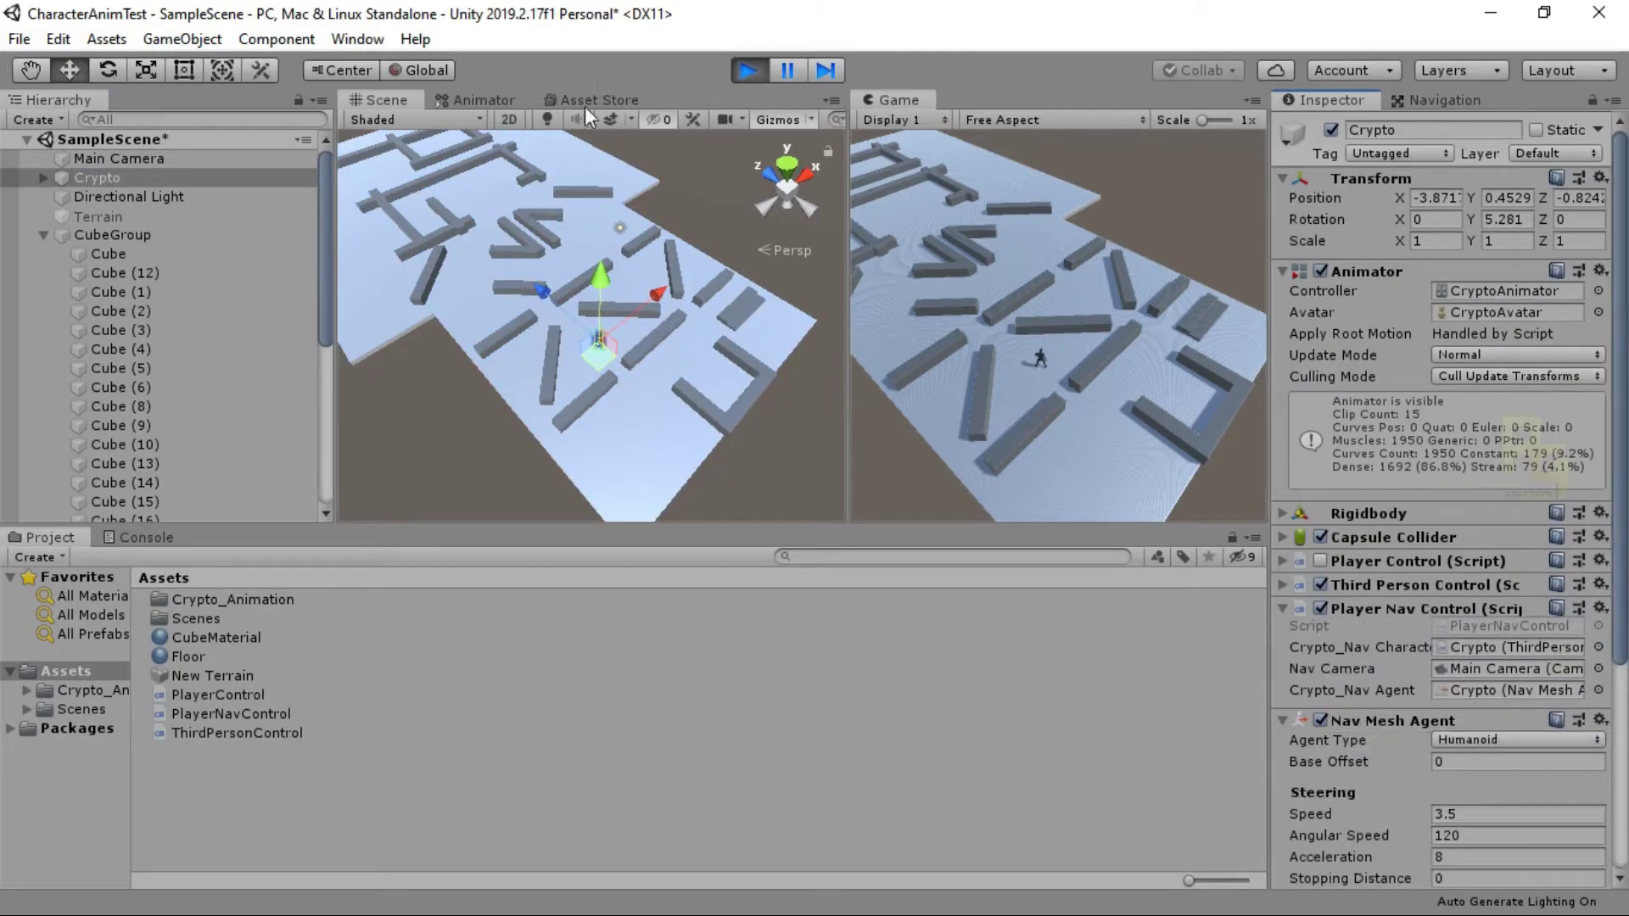
Step: Show the running navmesh with Crypto's agent display, and send Crypto to several floor points among the cube walls to observe its pathfinding
left_click(1434, 100)
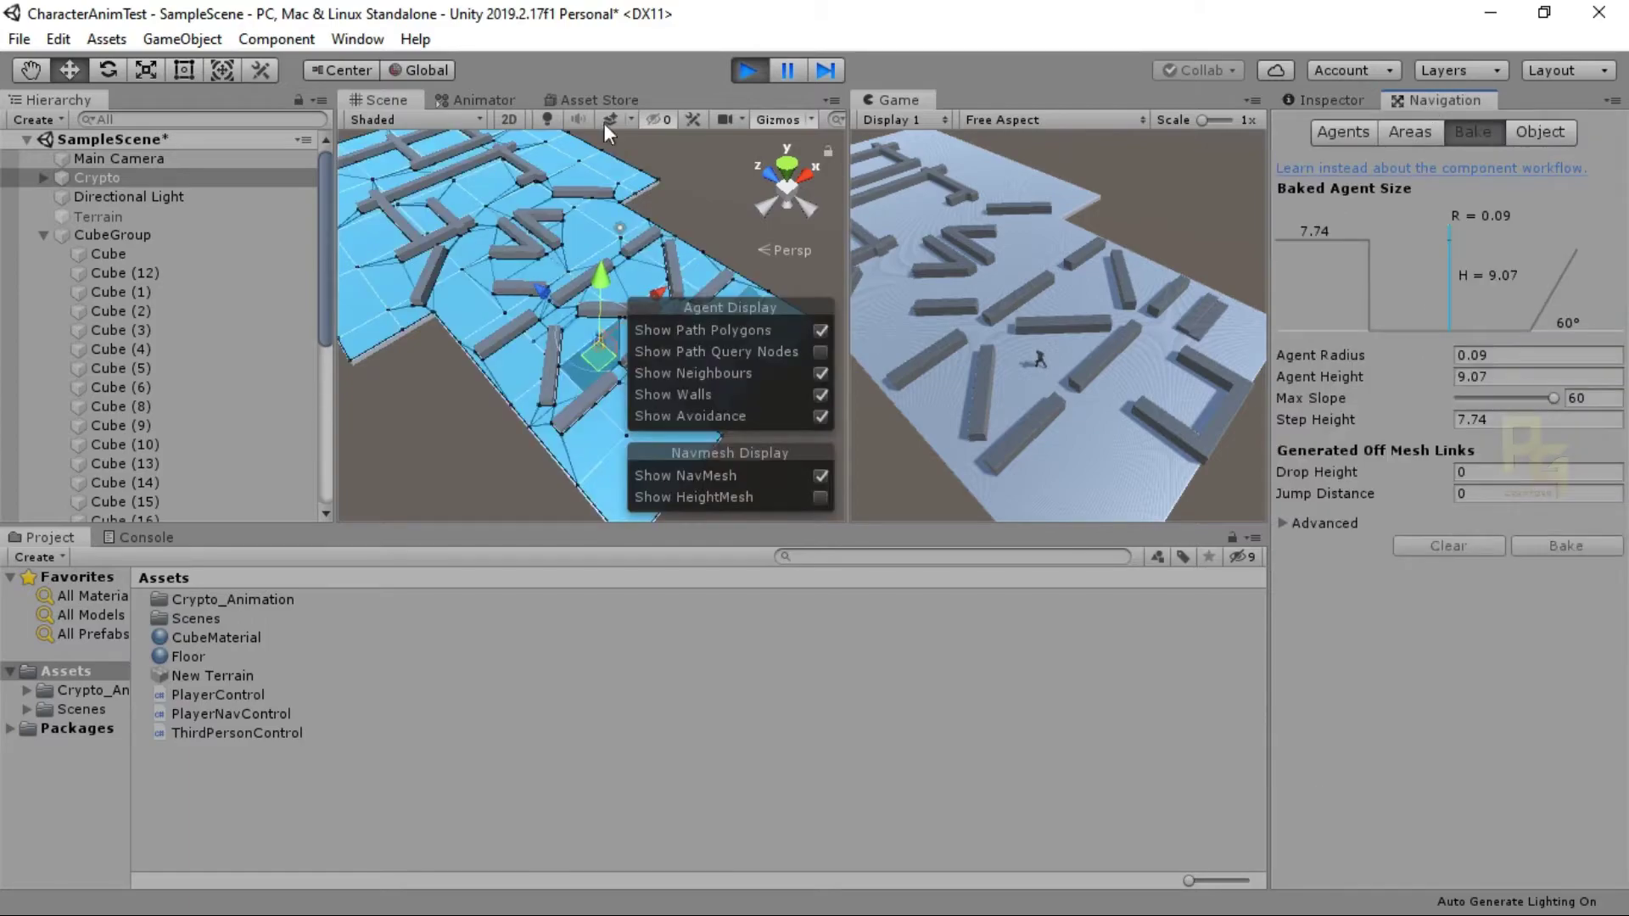
scroll(466, 320, "down", 3)
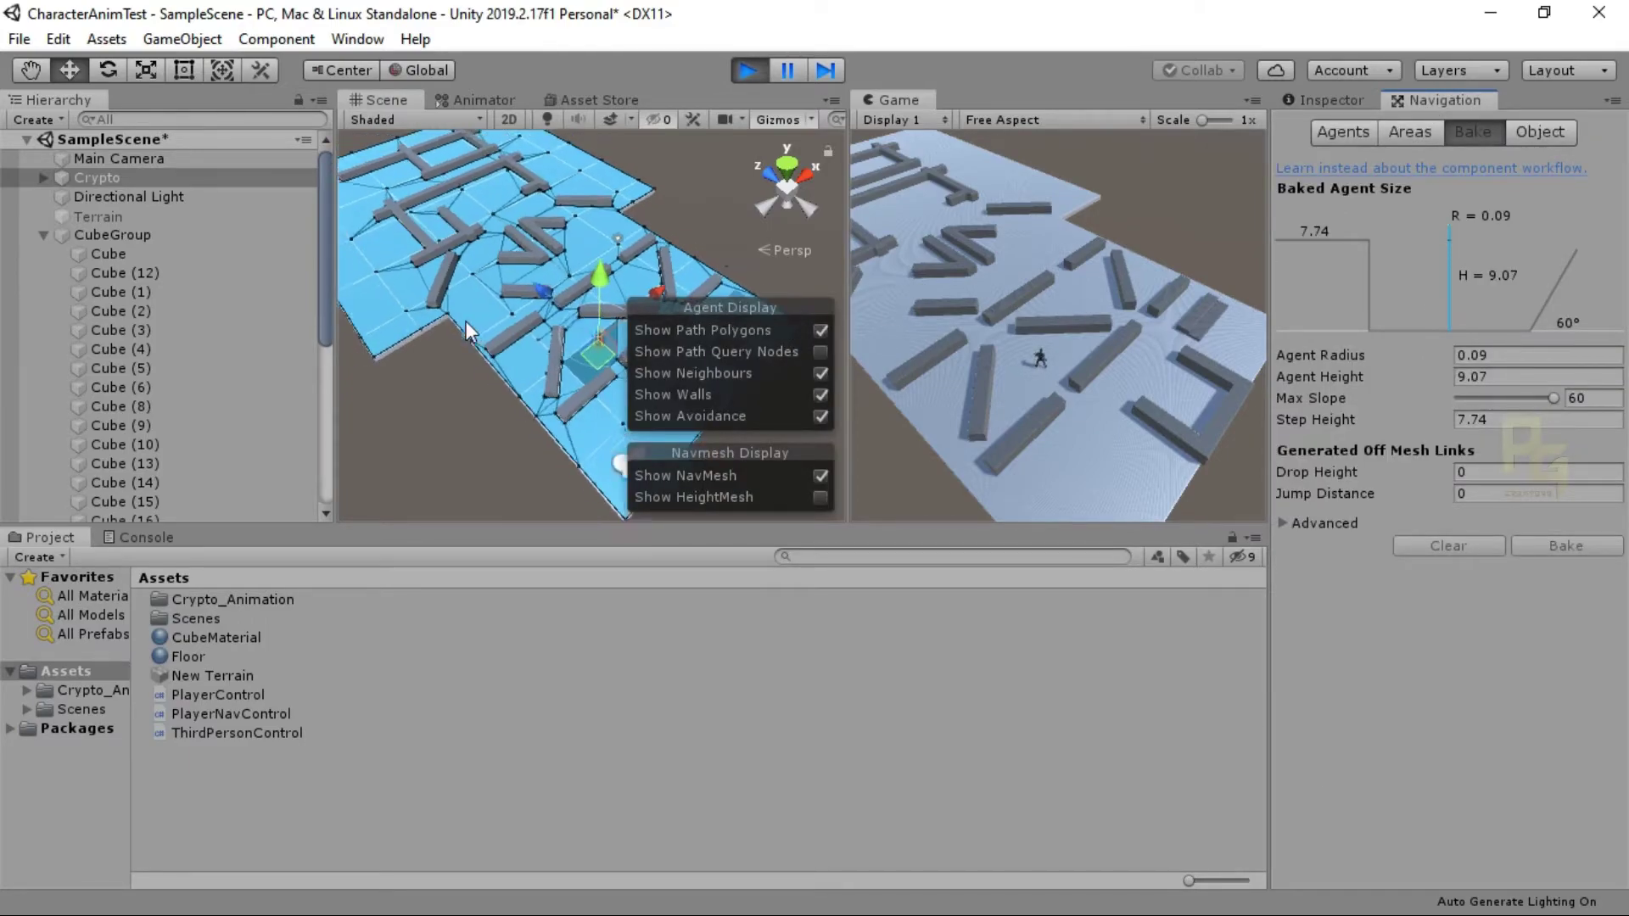
left_click_drag(501, 401, 564, 390, "alt")
middle_click_drag(510, 451, 532, 350)
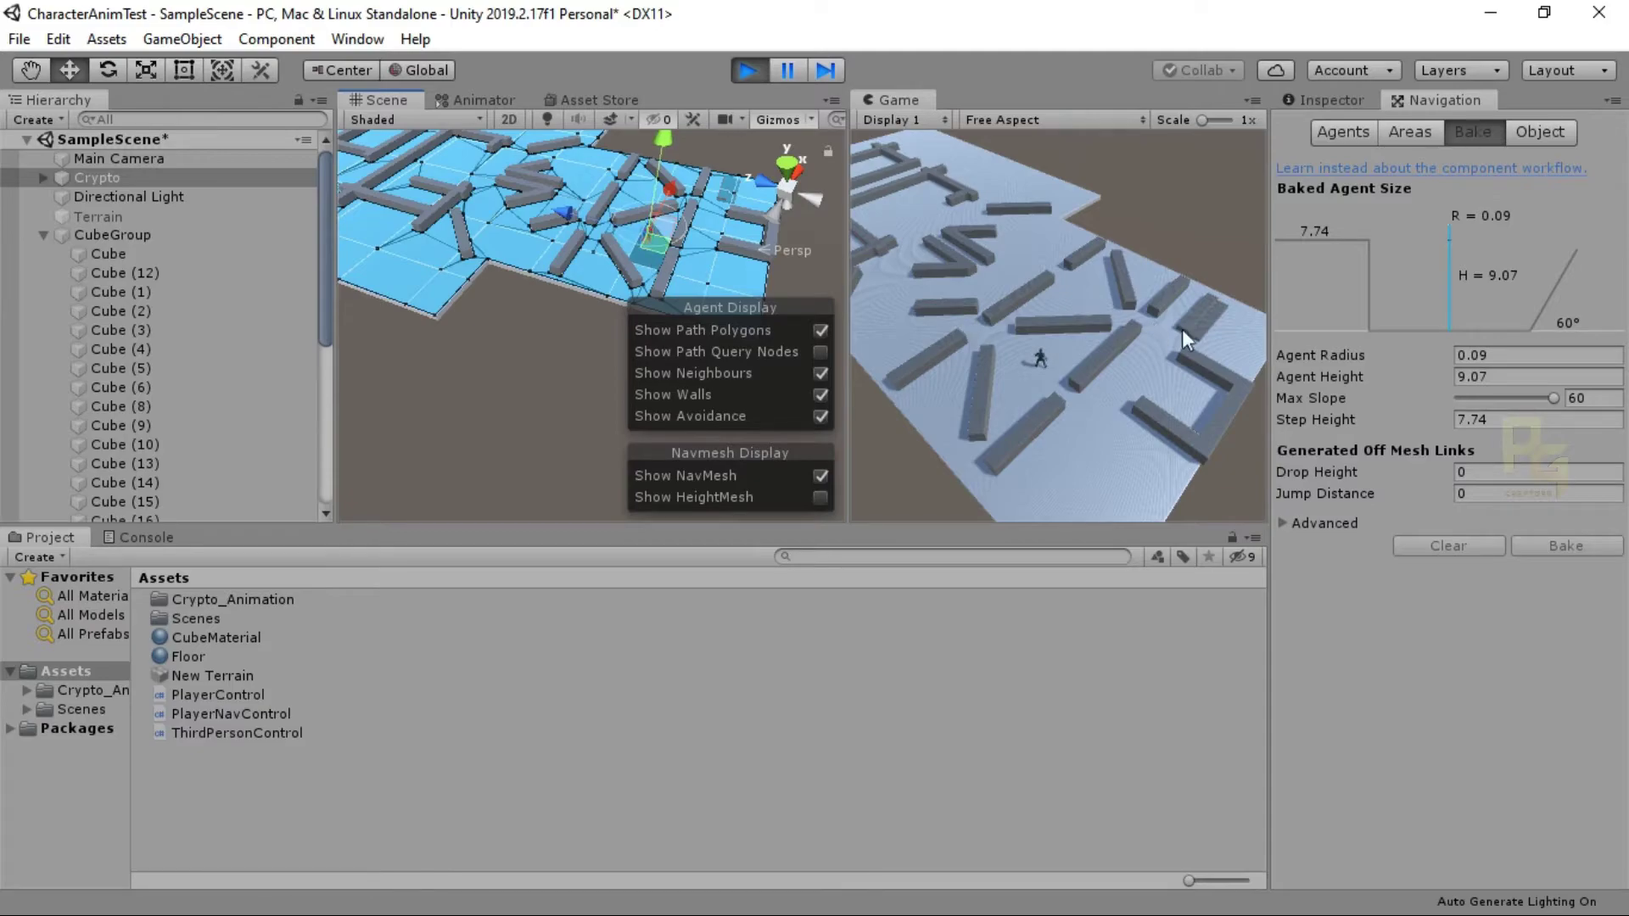
left_click(1027, 247)
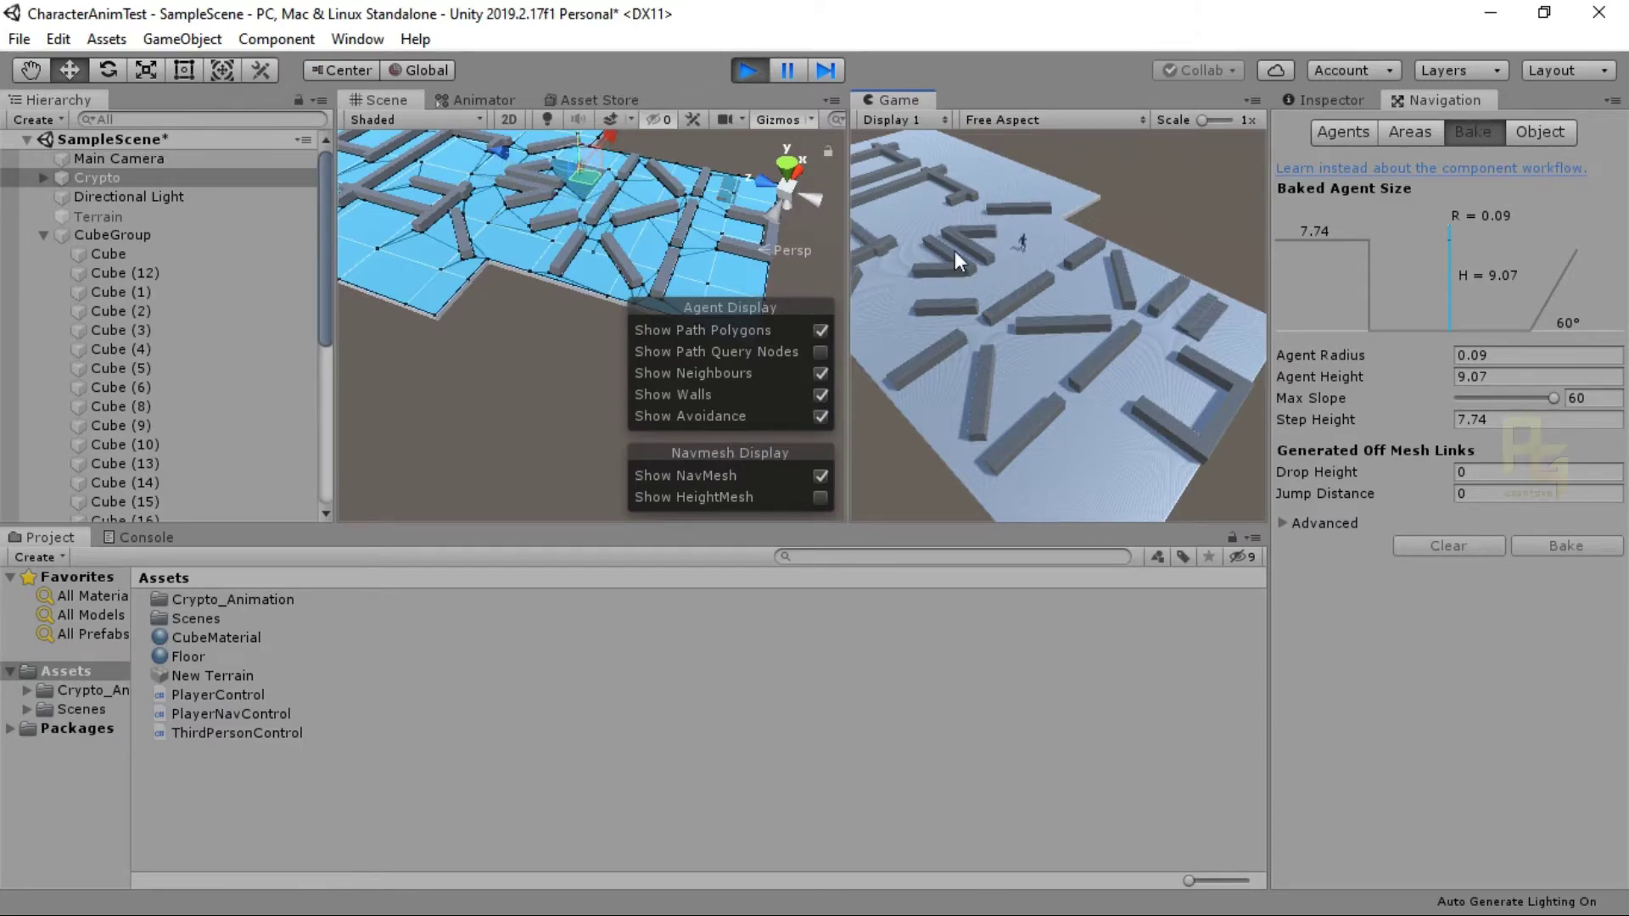
left_click(914, 211)
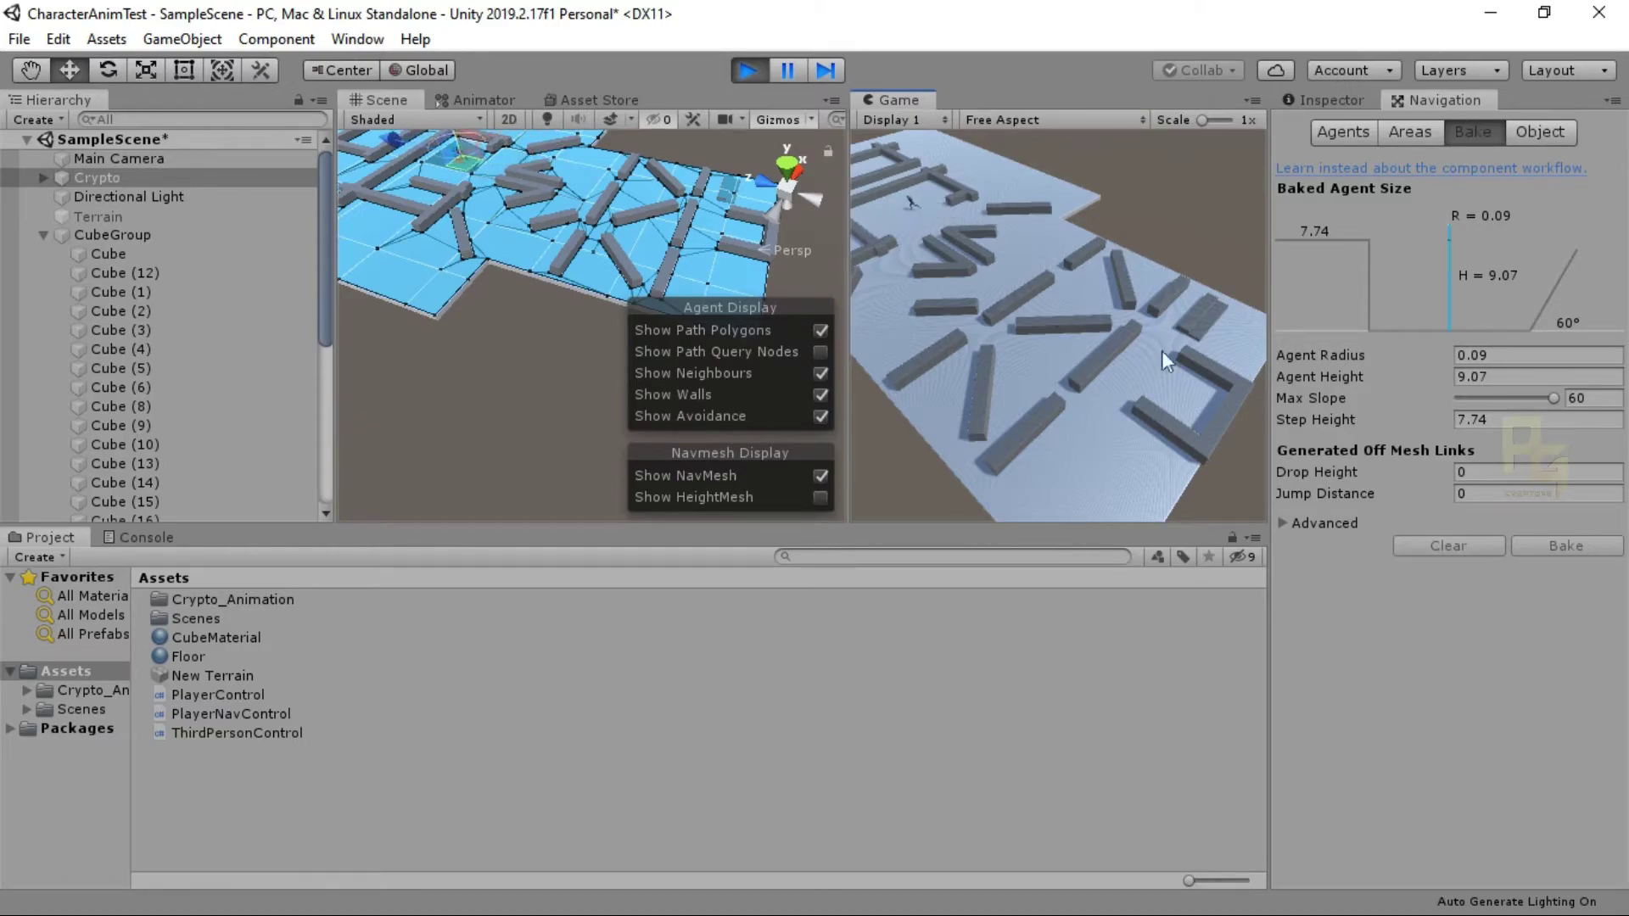
left_click(1185, 394)
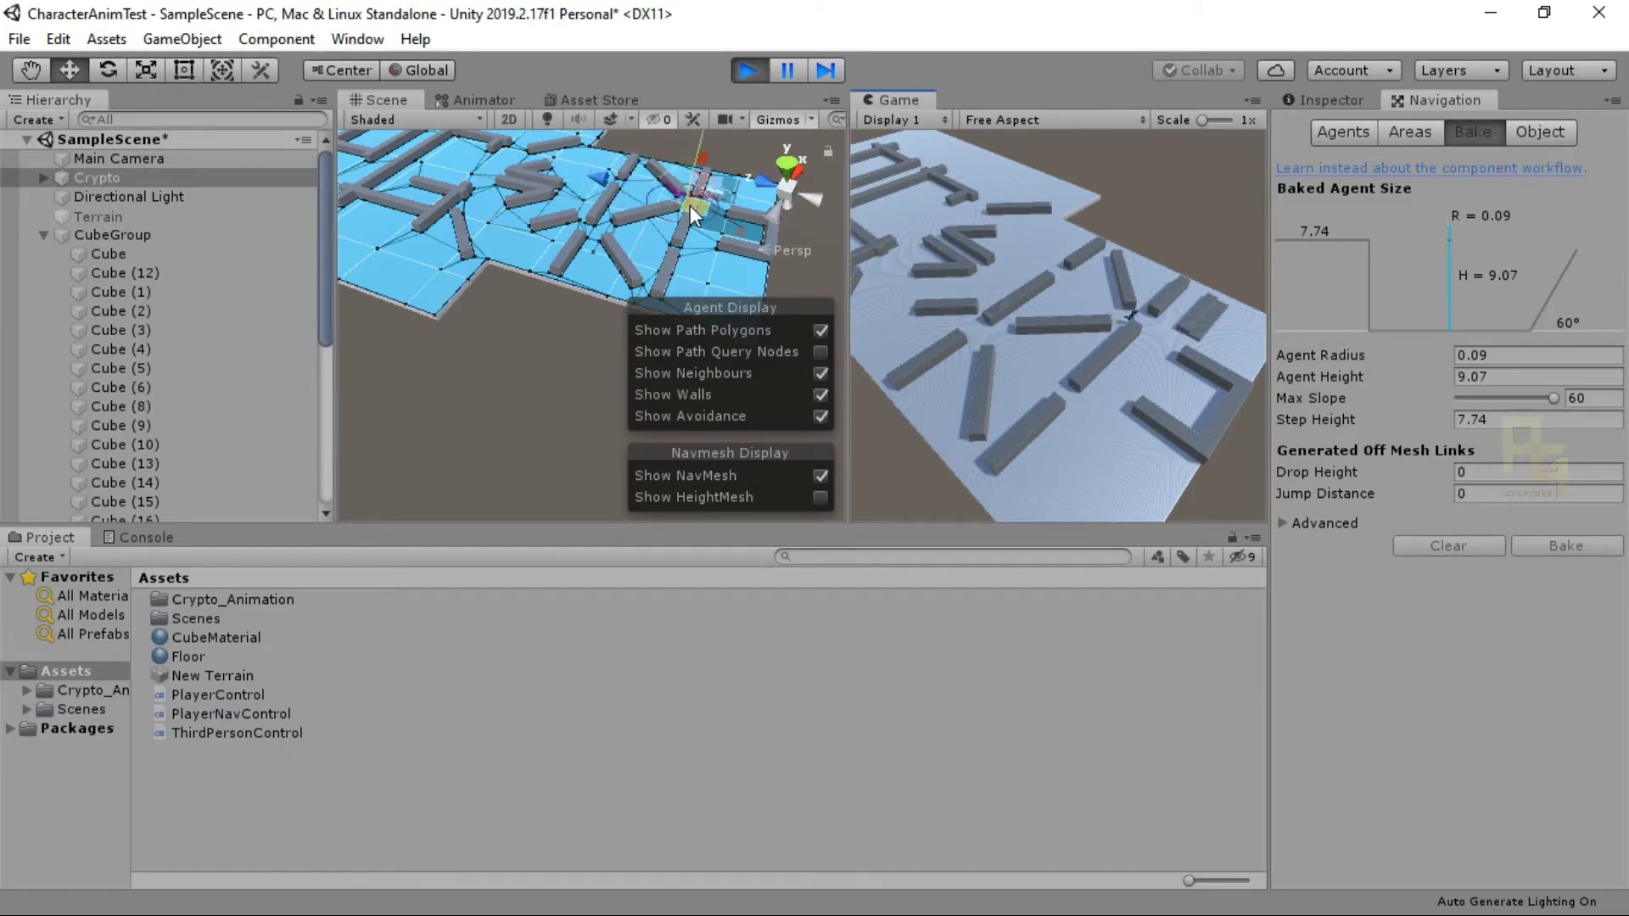
left_click(1180, 404)
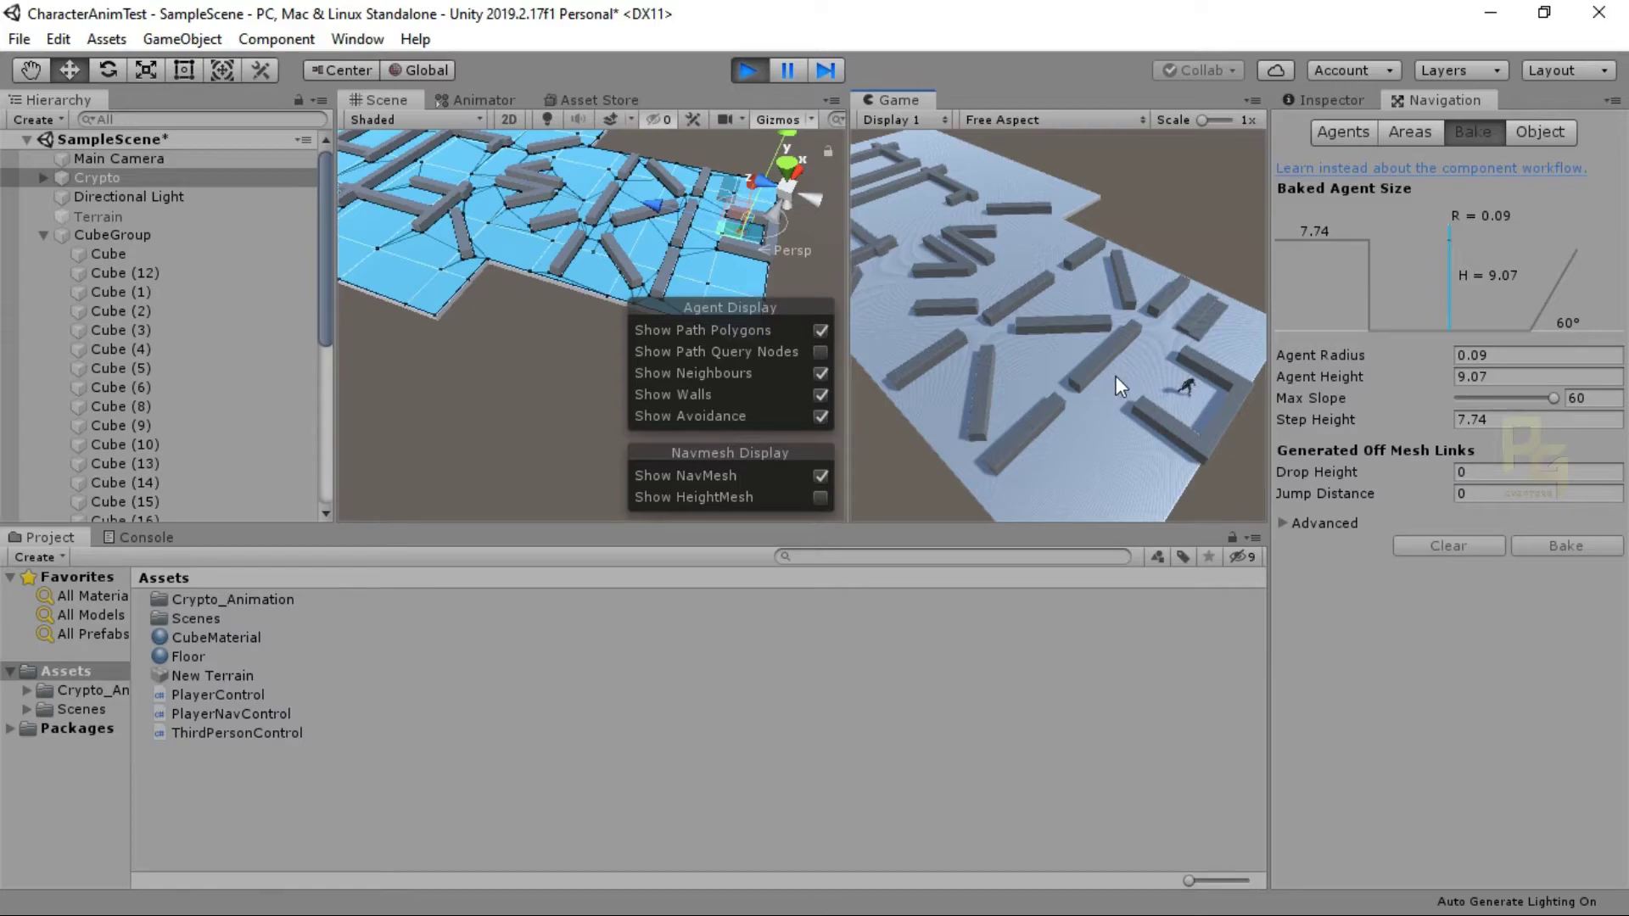
left_click(997, 277)
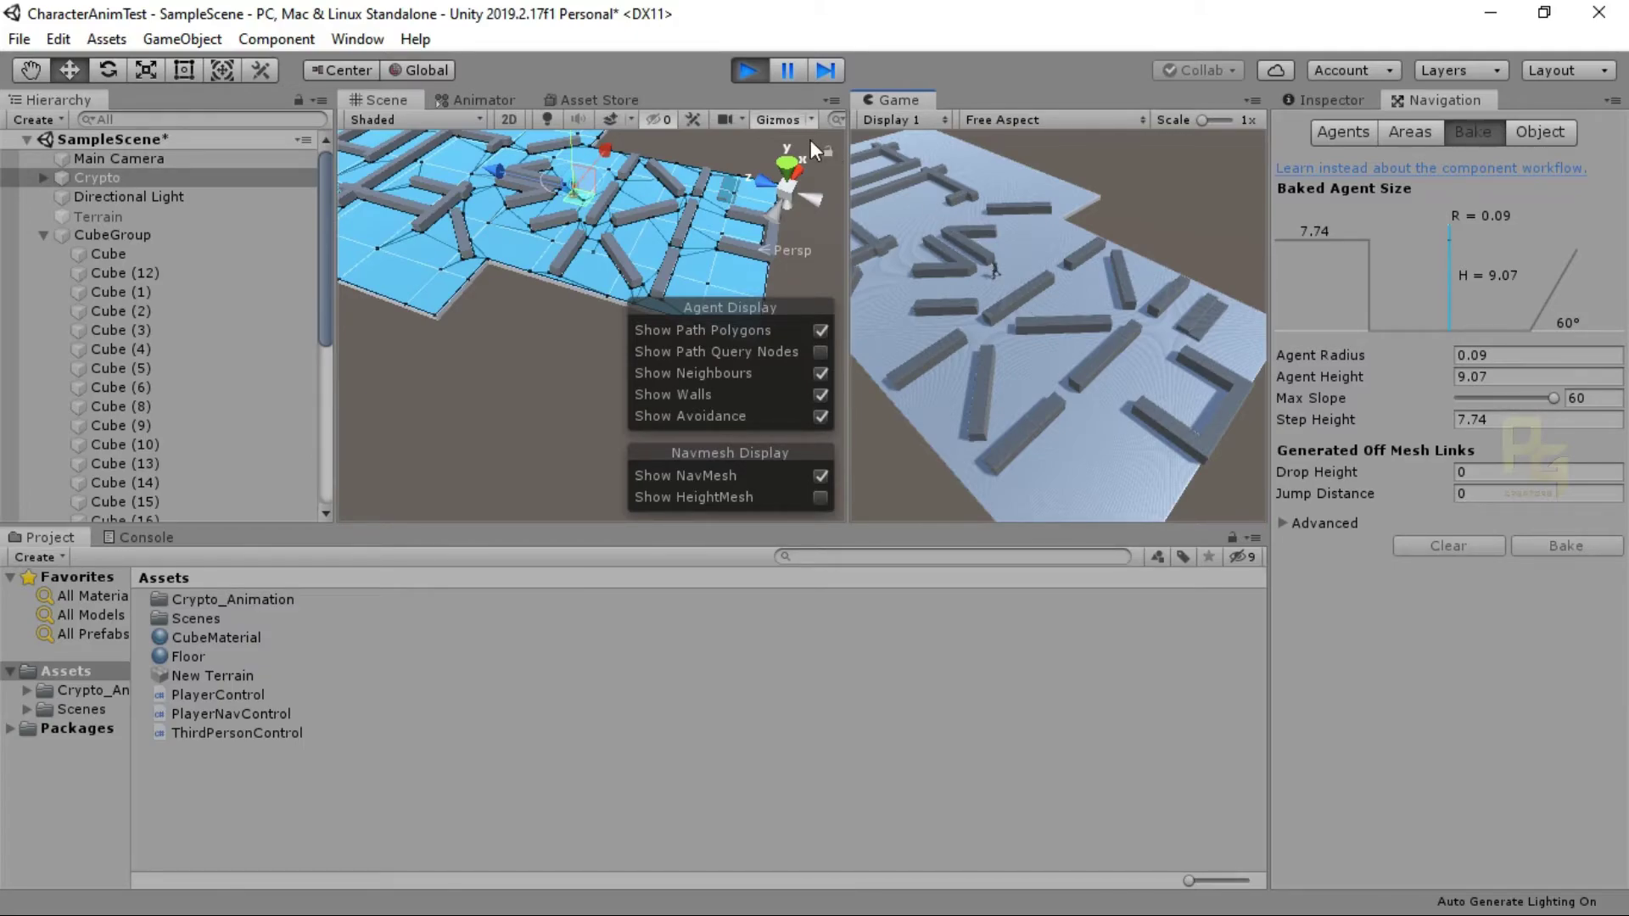
Step: Stop playback, review the navigation object and Humanoid agent settings, and return to the navmesh bake settings
left_click(744, 70)
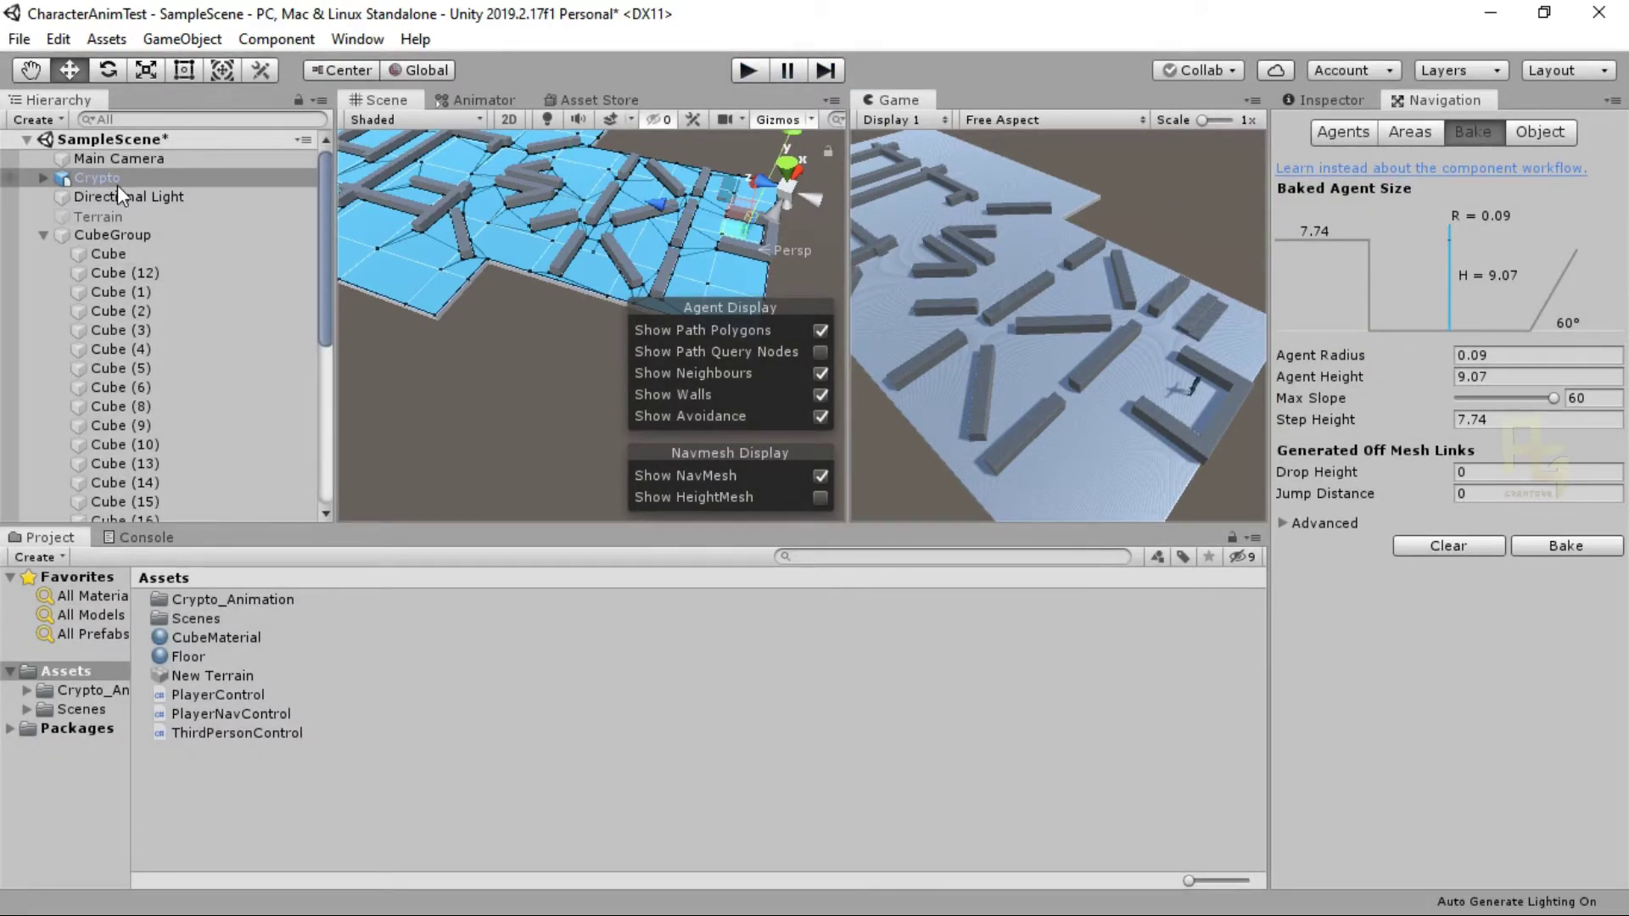
left_click(1550, 136)
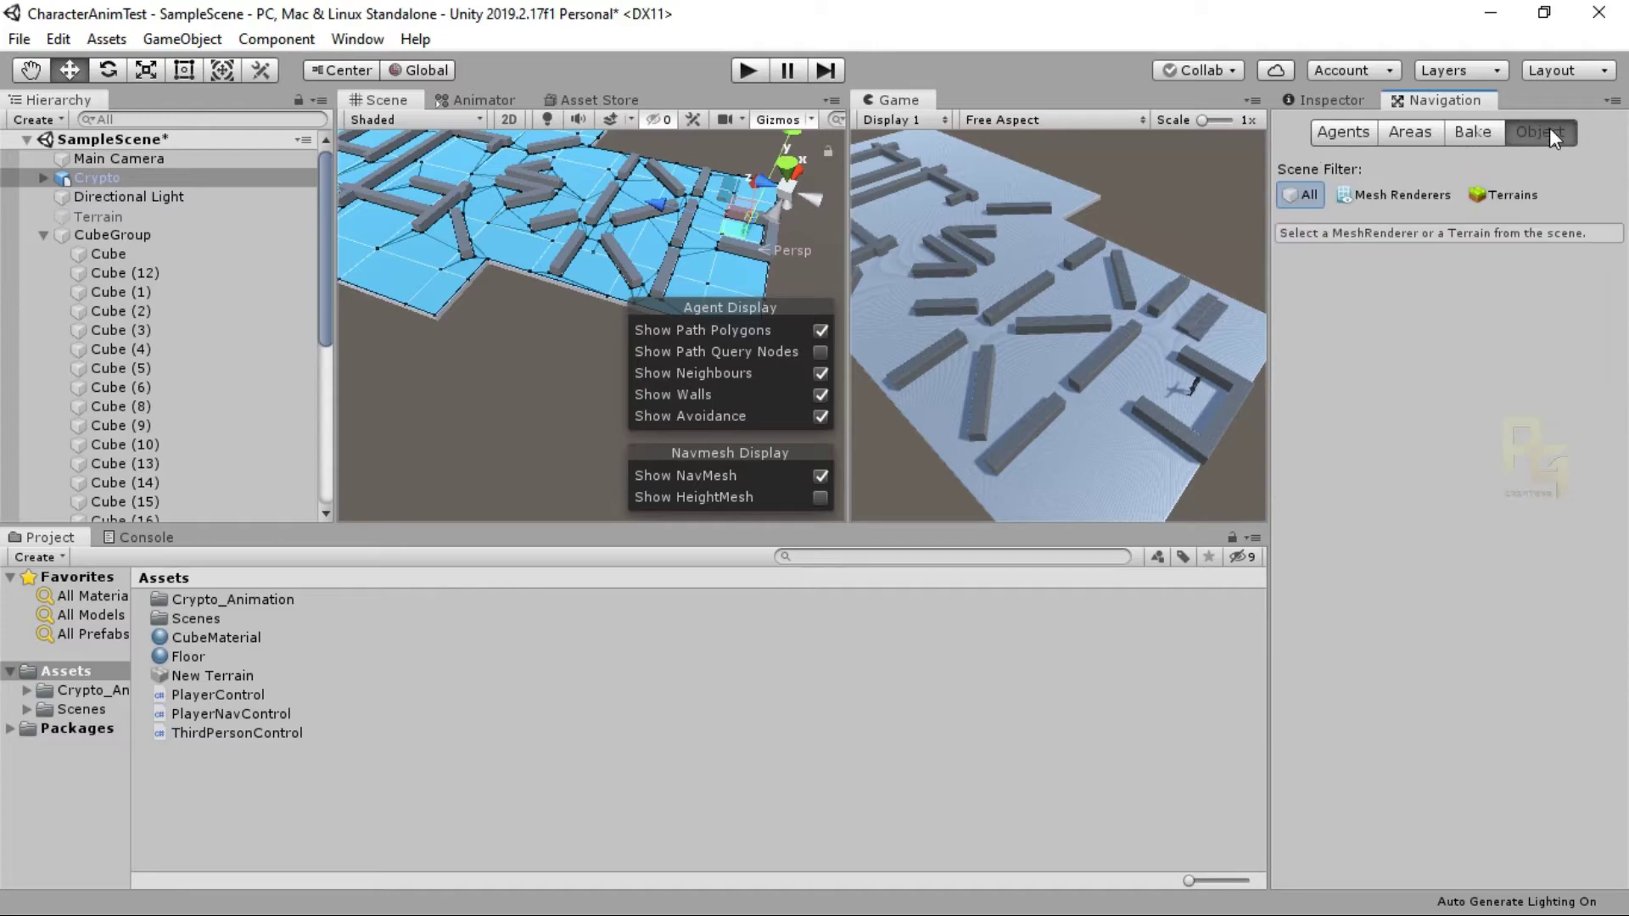
left_click(1358, 139)
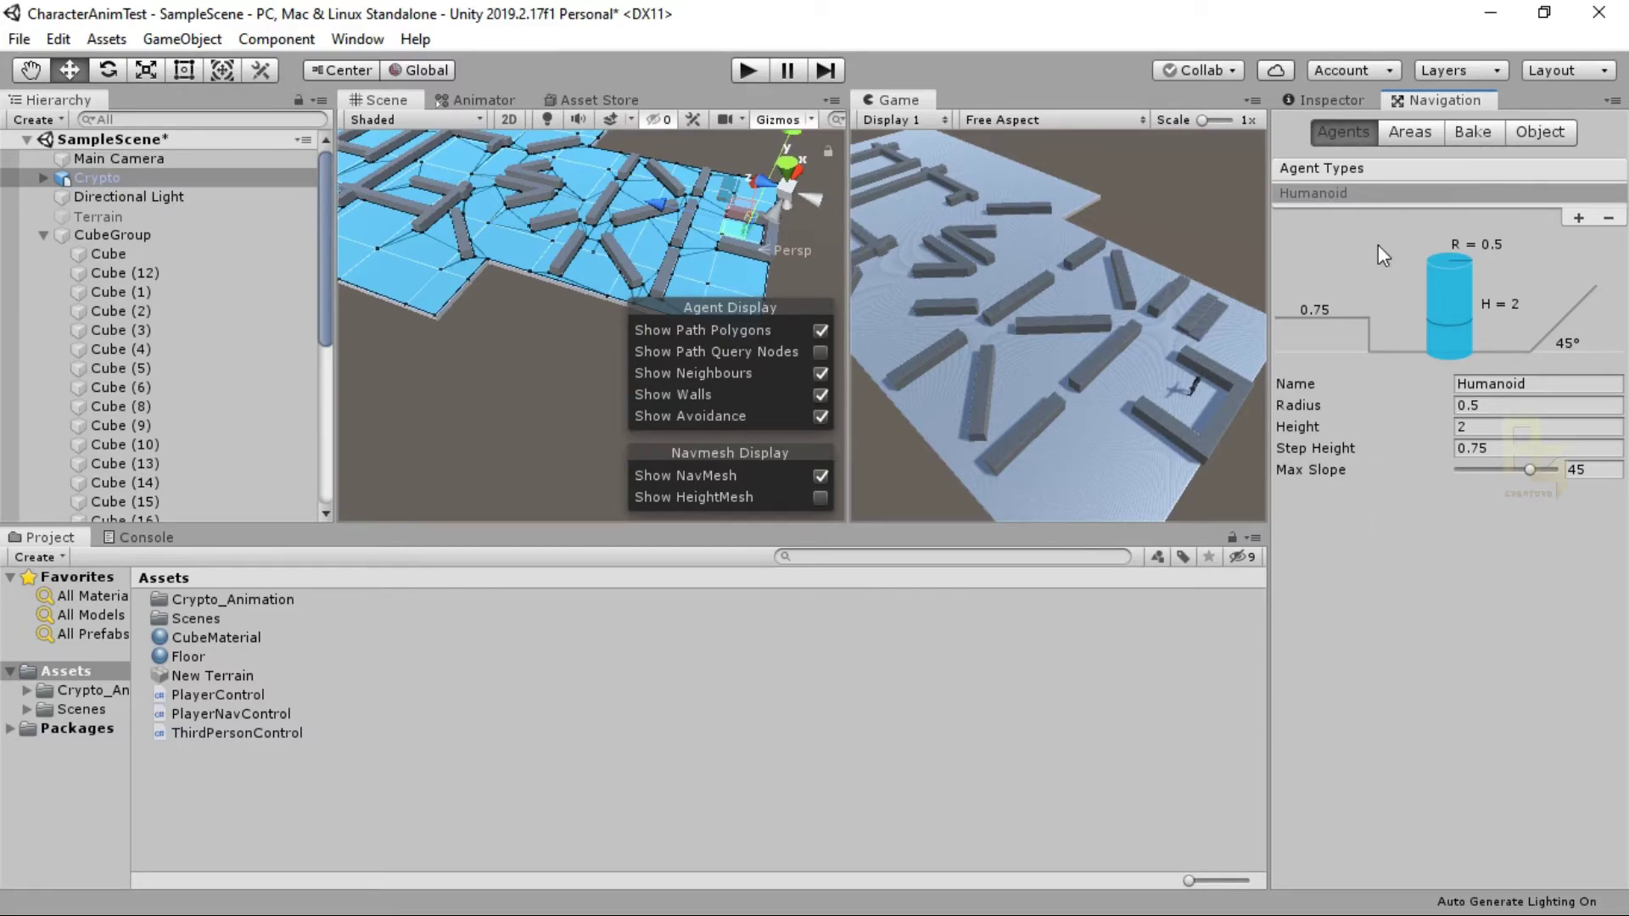
left_click(1487, 140)
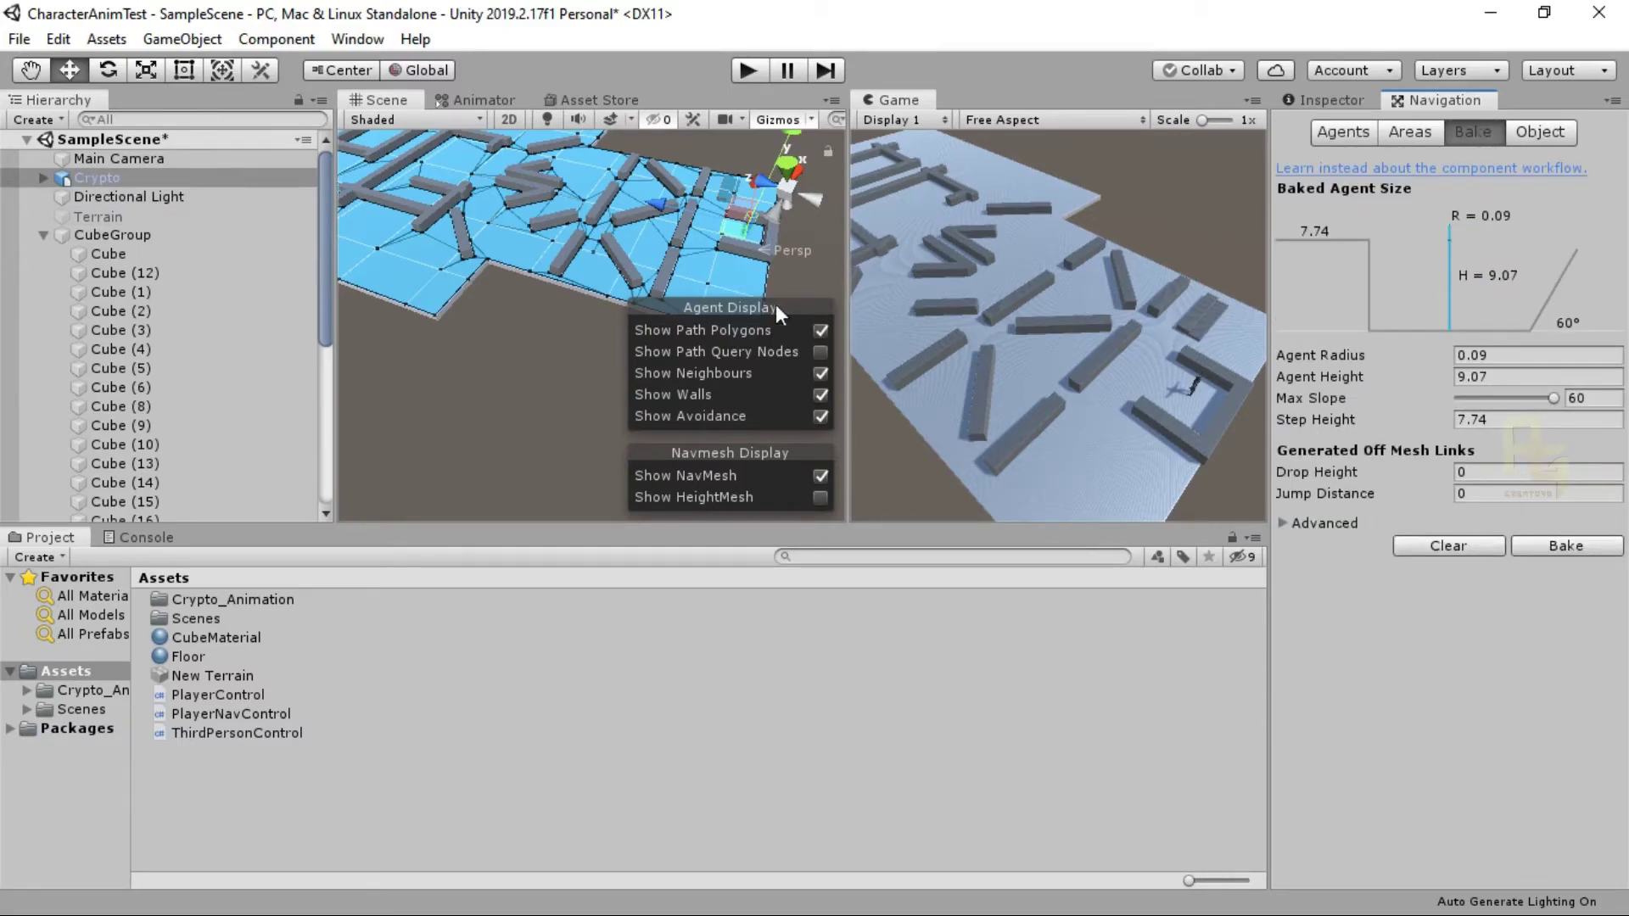
Step: Duplicate the wall cube near the floor's front edge and move the copy along its Z axis onto the open corner area
left_click_drag(564, 236, 538, 262, "alt")
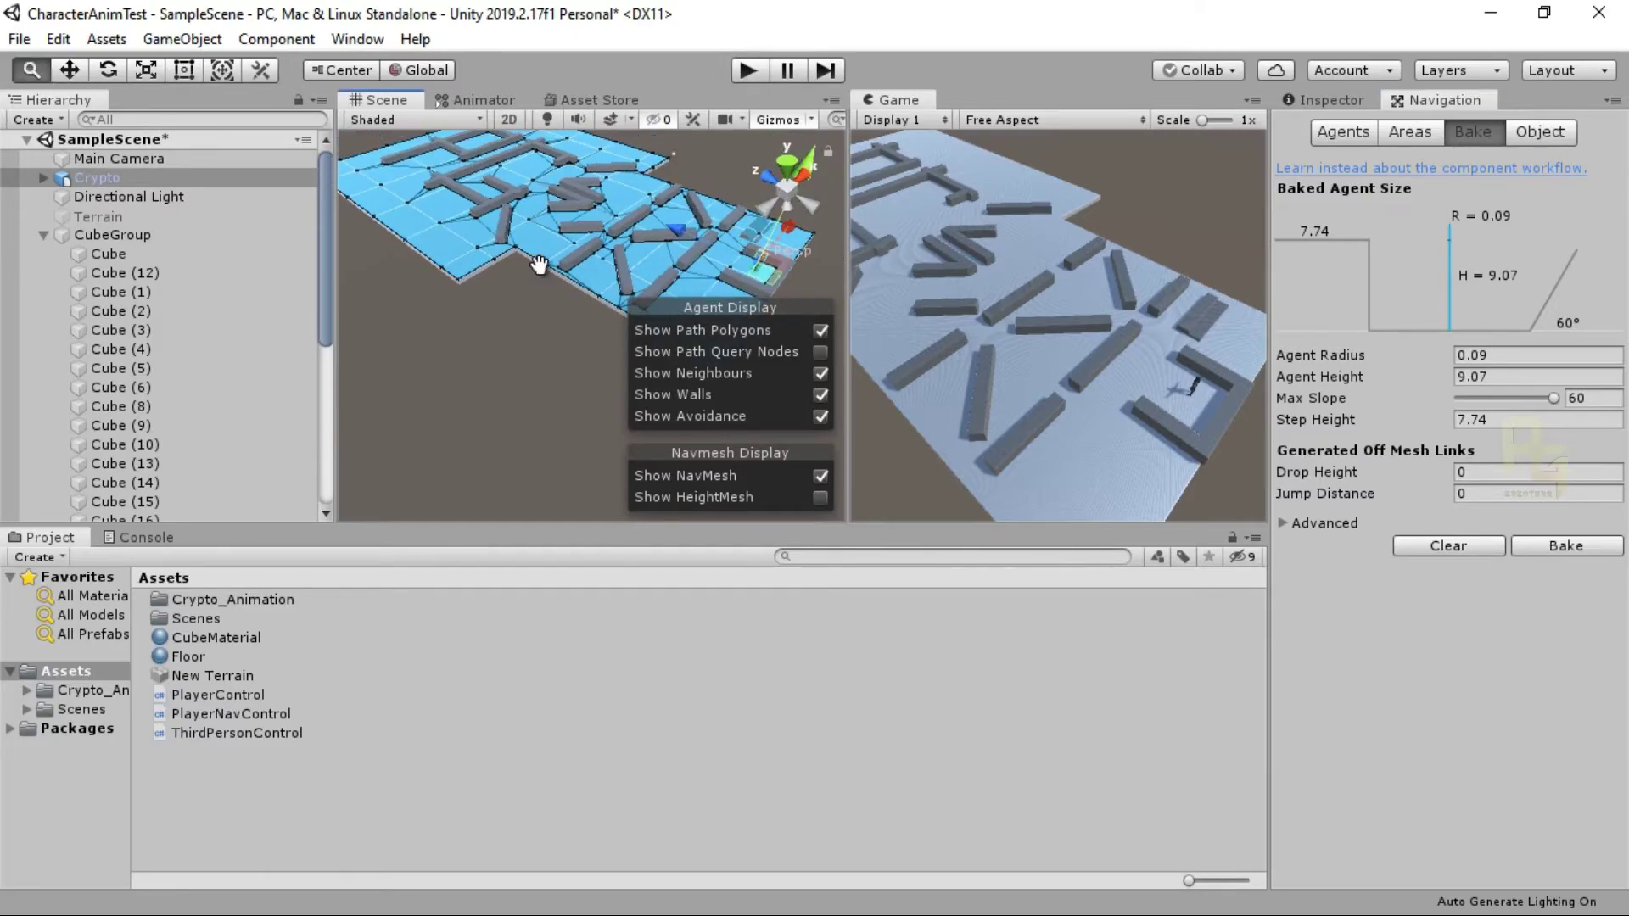
scroll(521, 402, "down", 3)
middle_click_drag(521, 401, 526, 316)
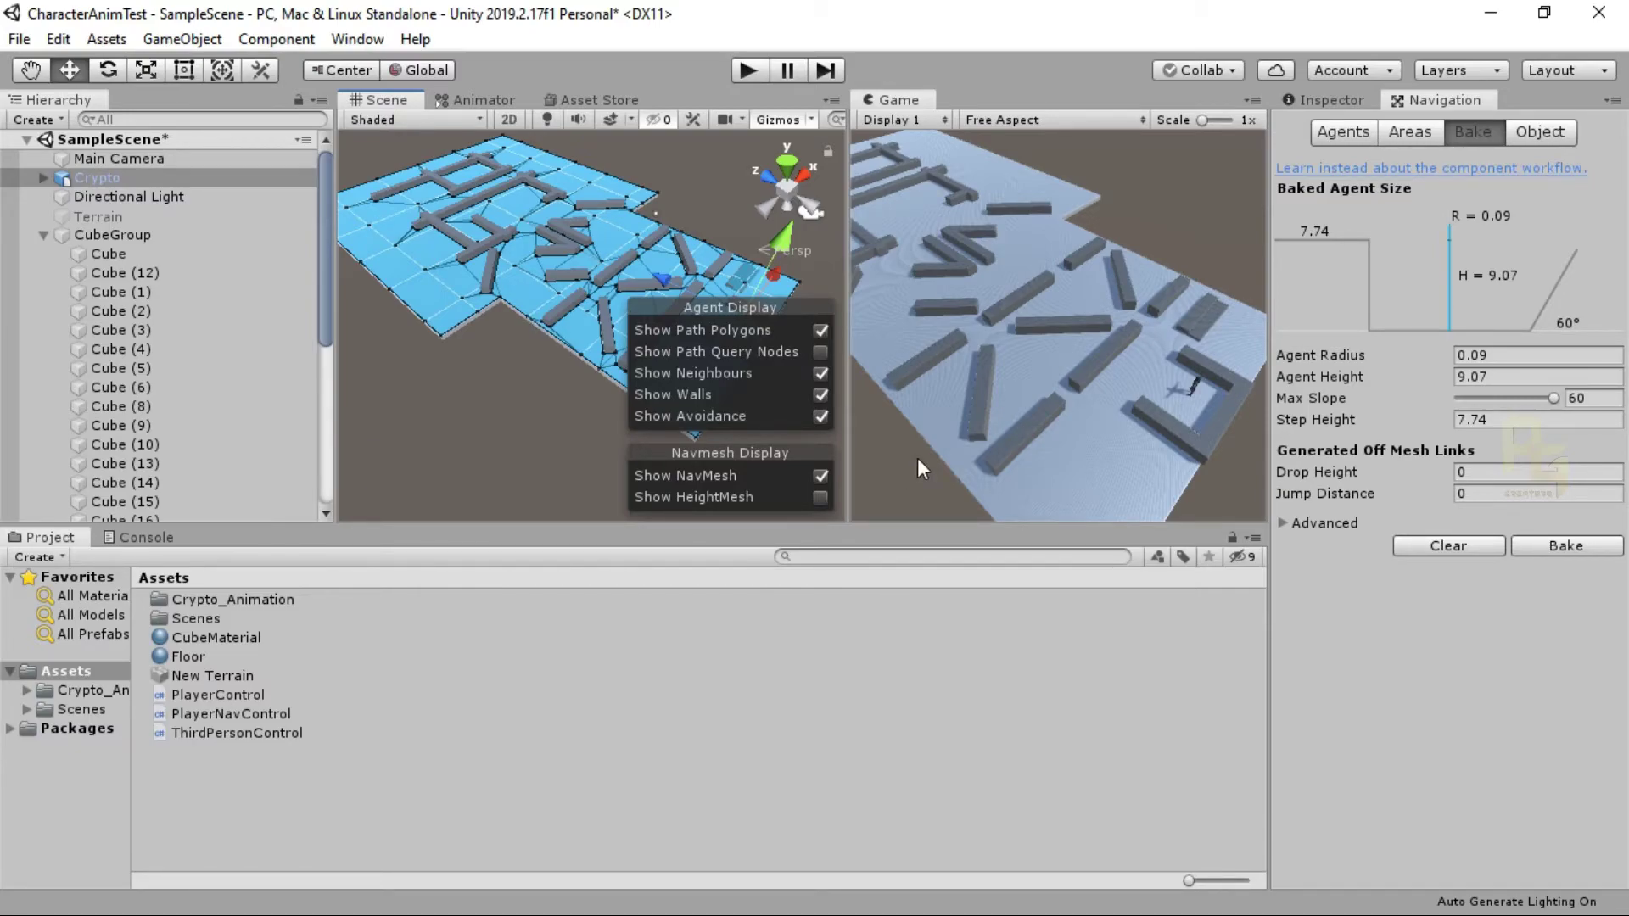
left_click(1029, 437)
middle_click_drag(556, 363, 481, 358)
left_click(479, 421)
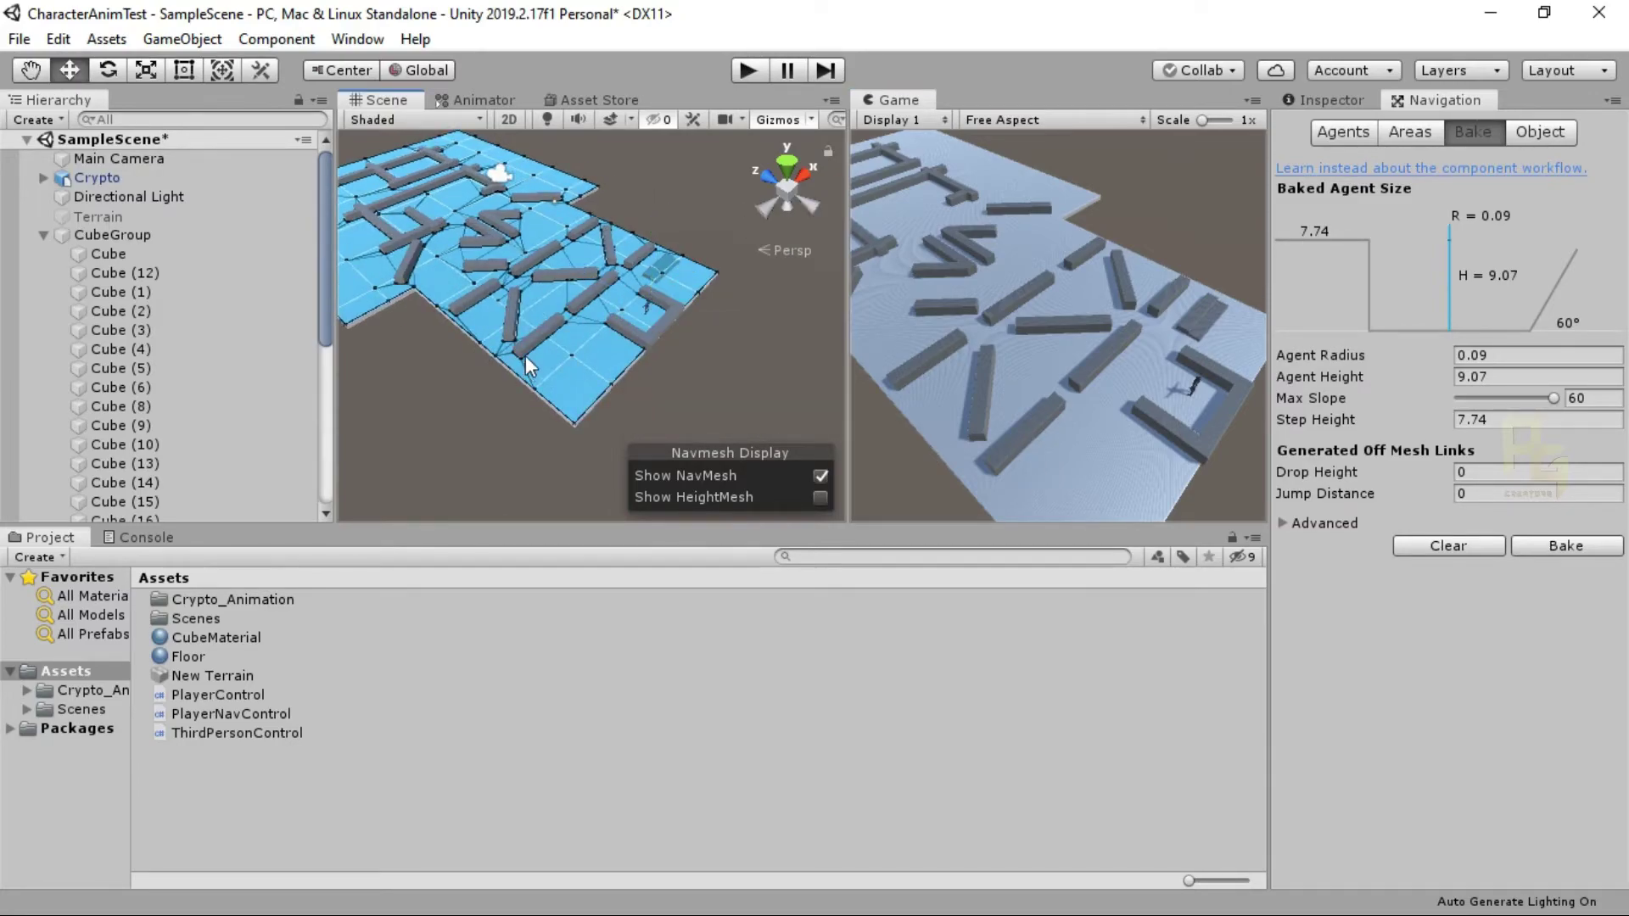
left_click(526, 350)
left_click_drag(473, 426, 562, 394, "alt")
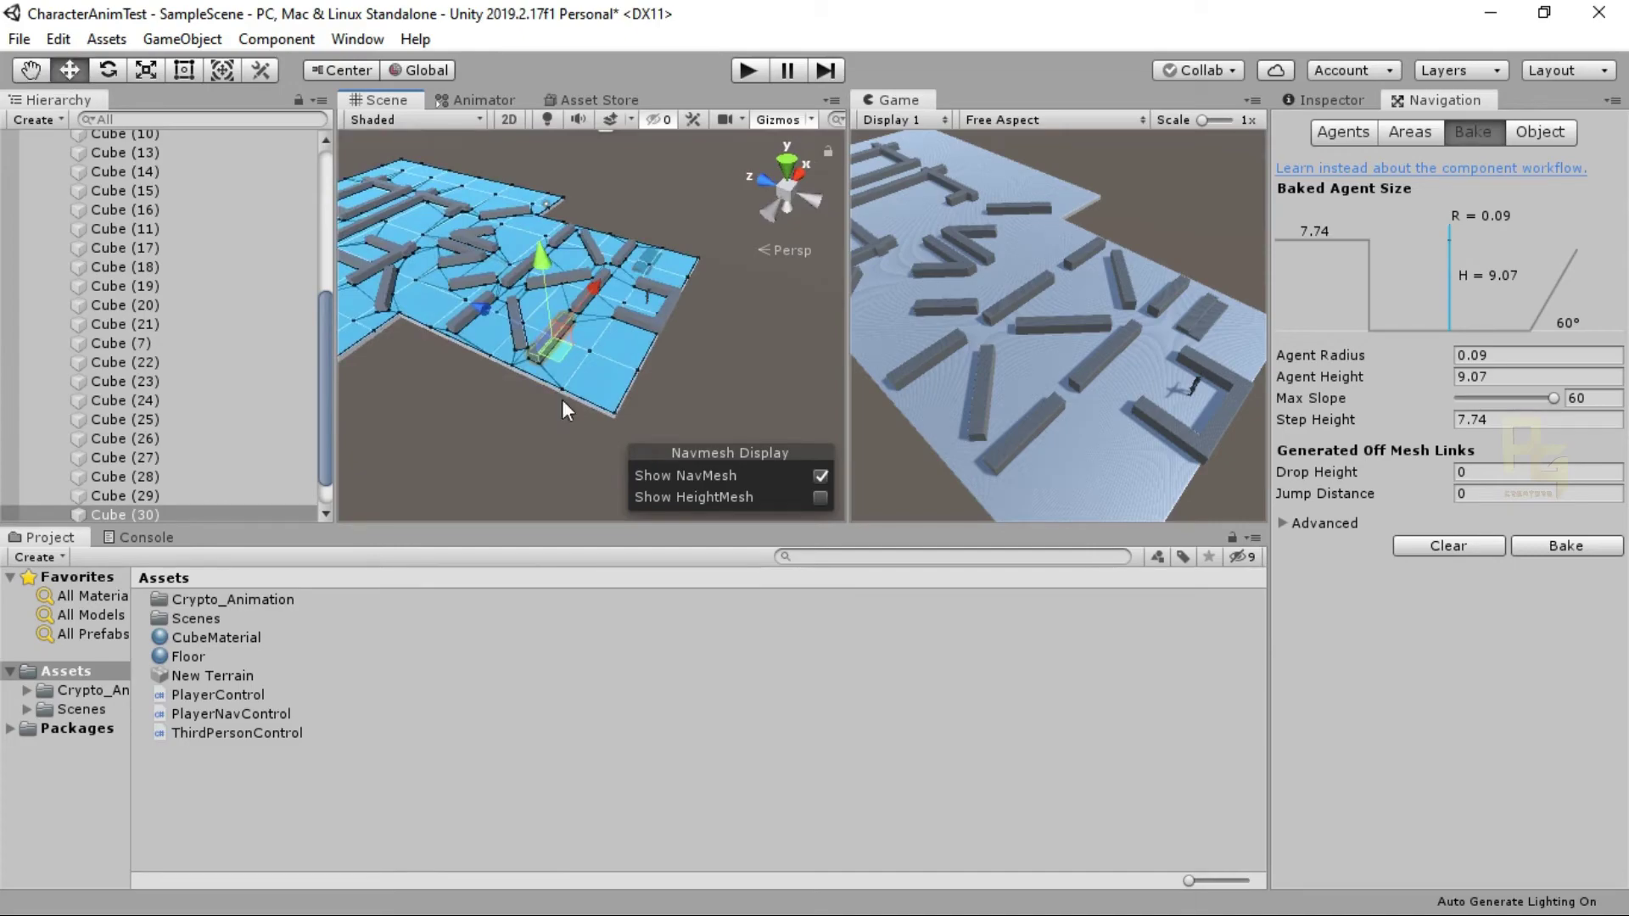
left_click_drag(486, 308, 522, 329)
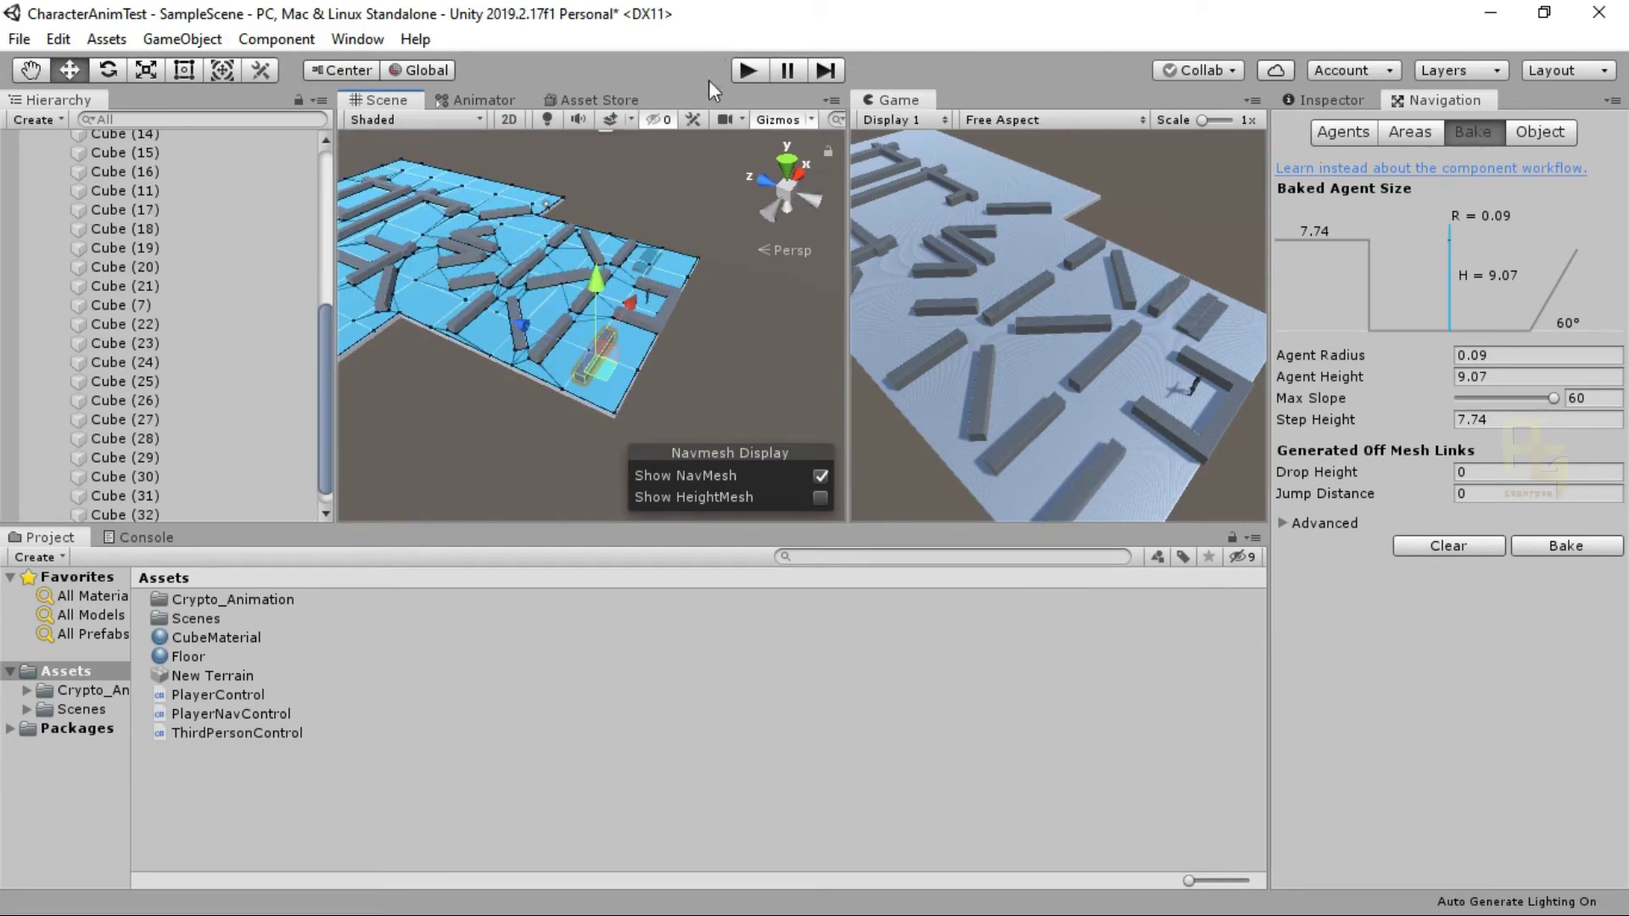
Step: Play the scene, send Crypto to floor points on both sides of the duplicated cube, stop playback, and inspect the cube's components
left_click(748, 71)
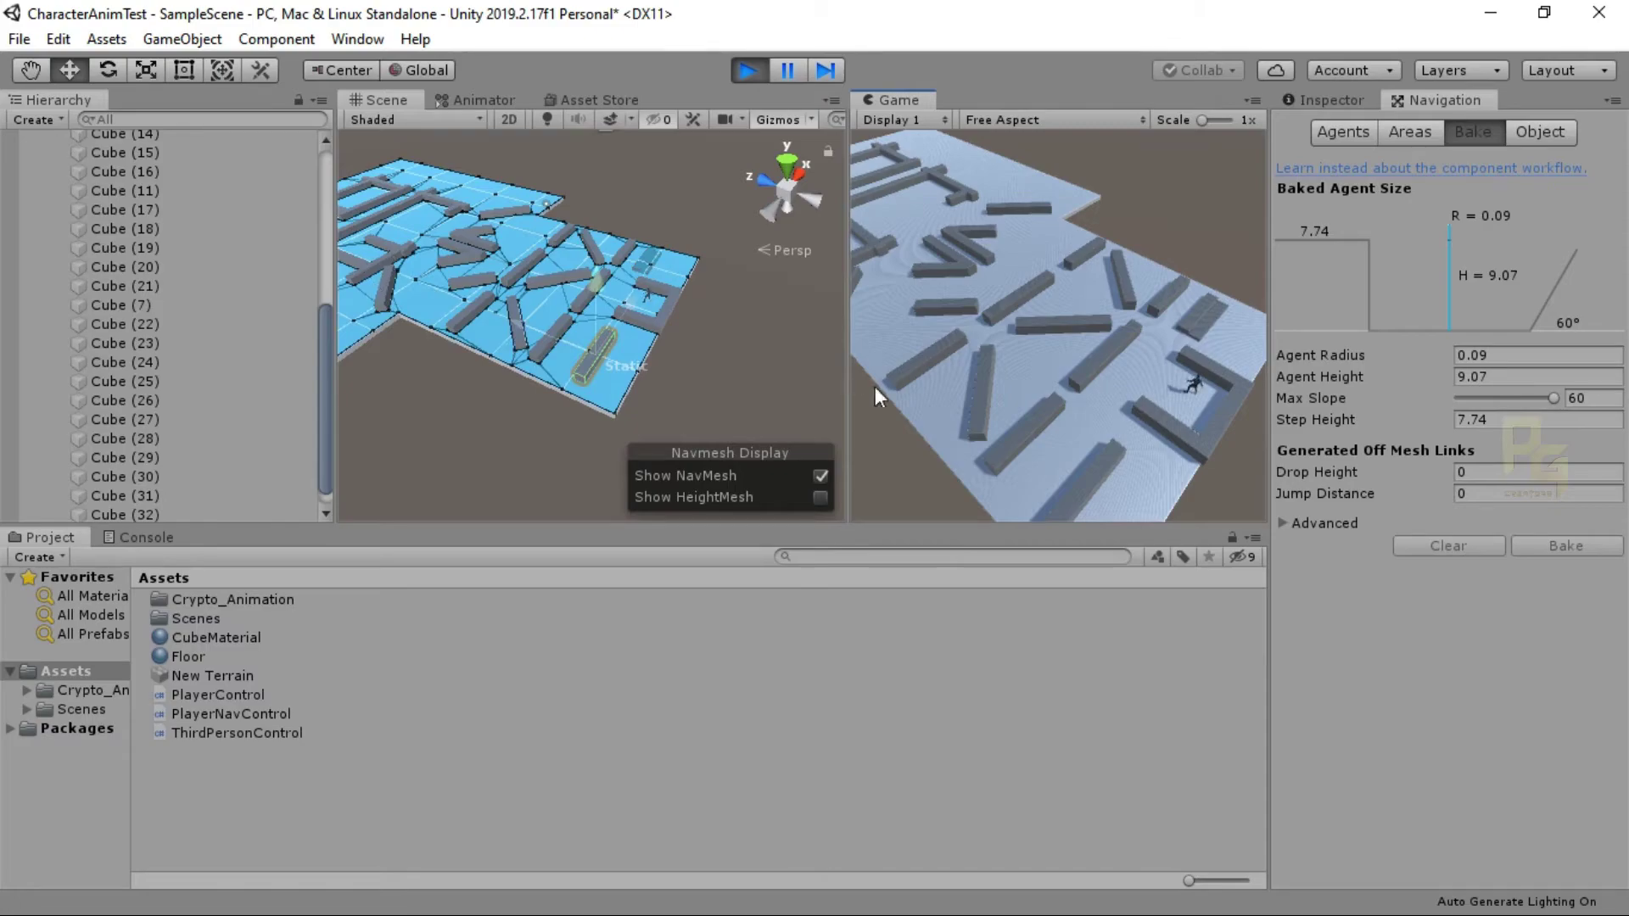
left_click(1060, 437)
left_click(1115, 499)
key("ctrl+p")
left_click(1330, 100)
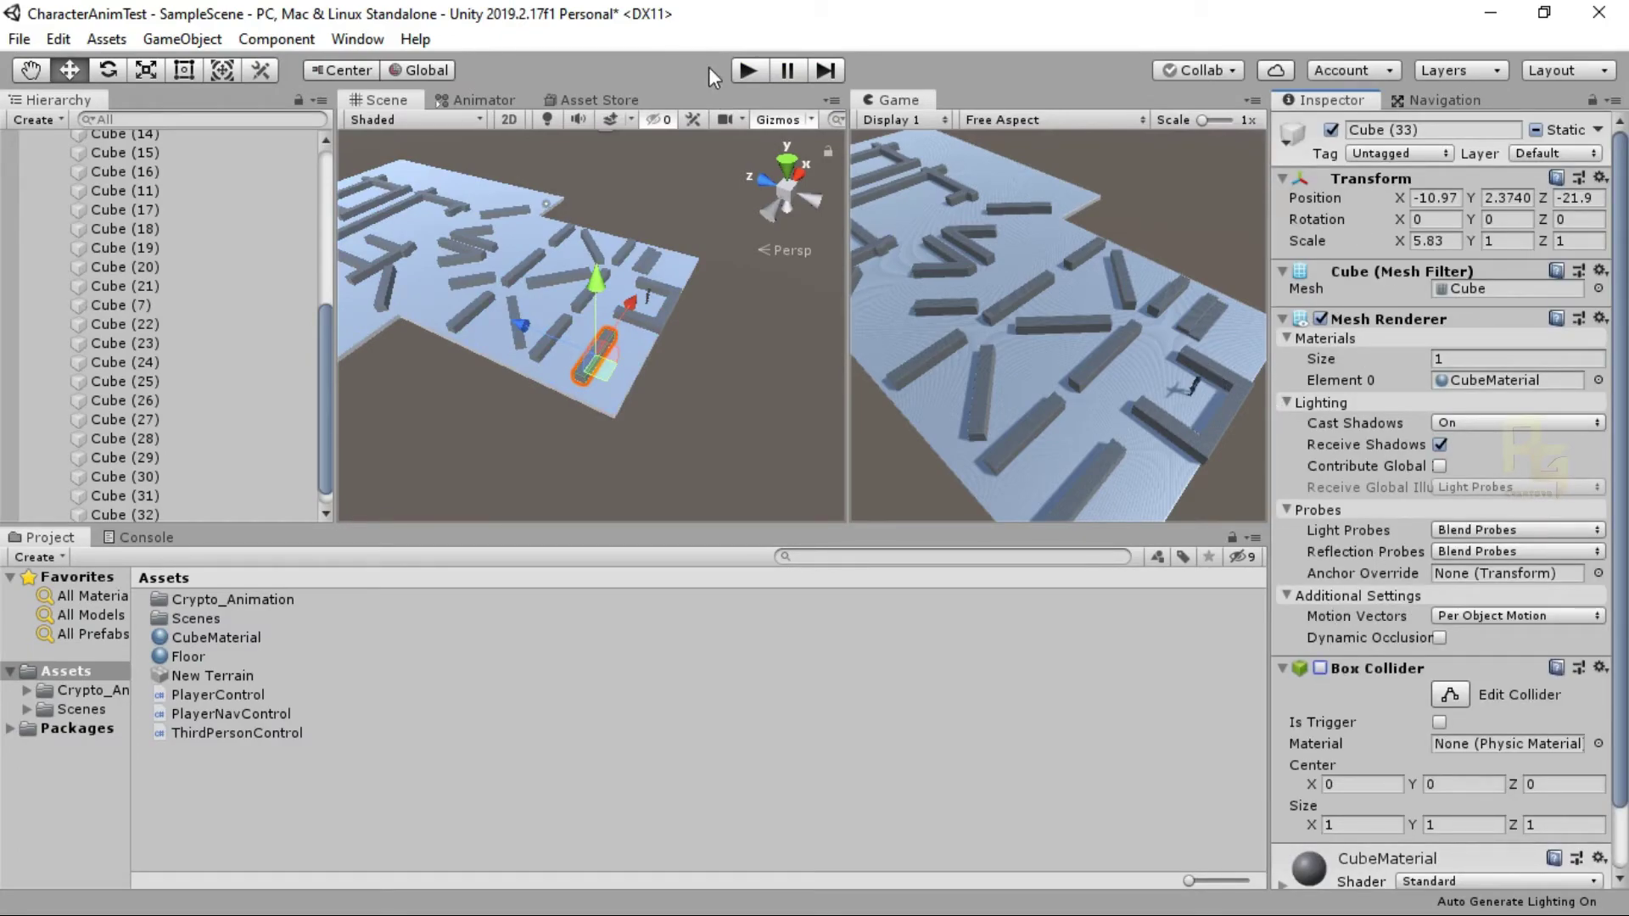
Step: Play the scene again with the navmesh shown, send Crypto back and forth across the duplicated cube, and stop playback
left_click(743, 71)
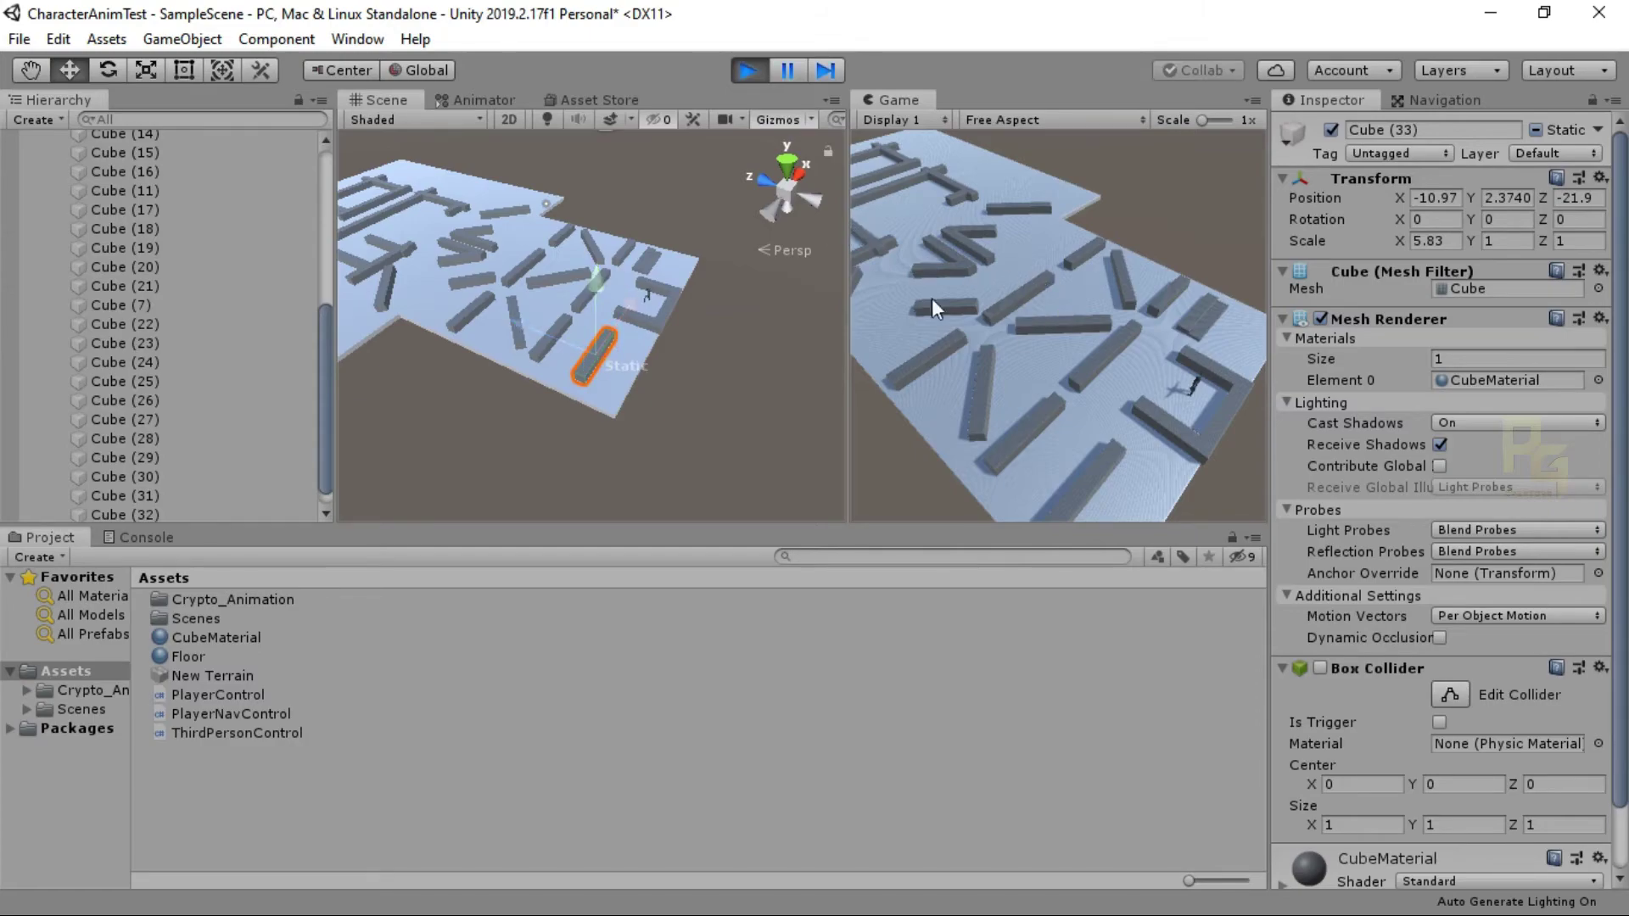
left_click(1051, 463)
left_click(1434, 100)
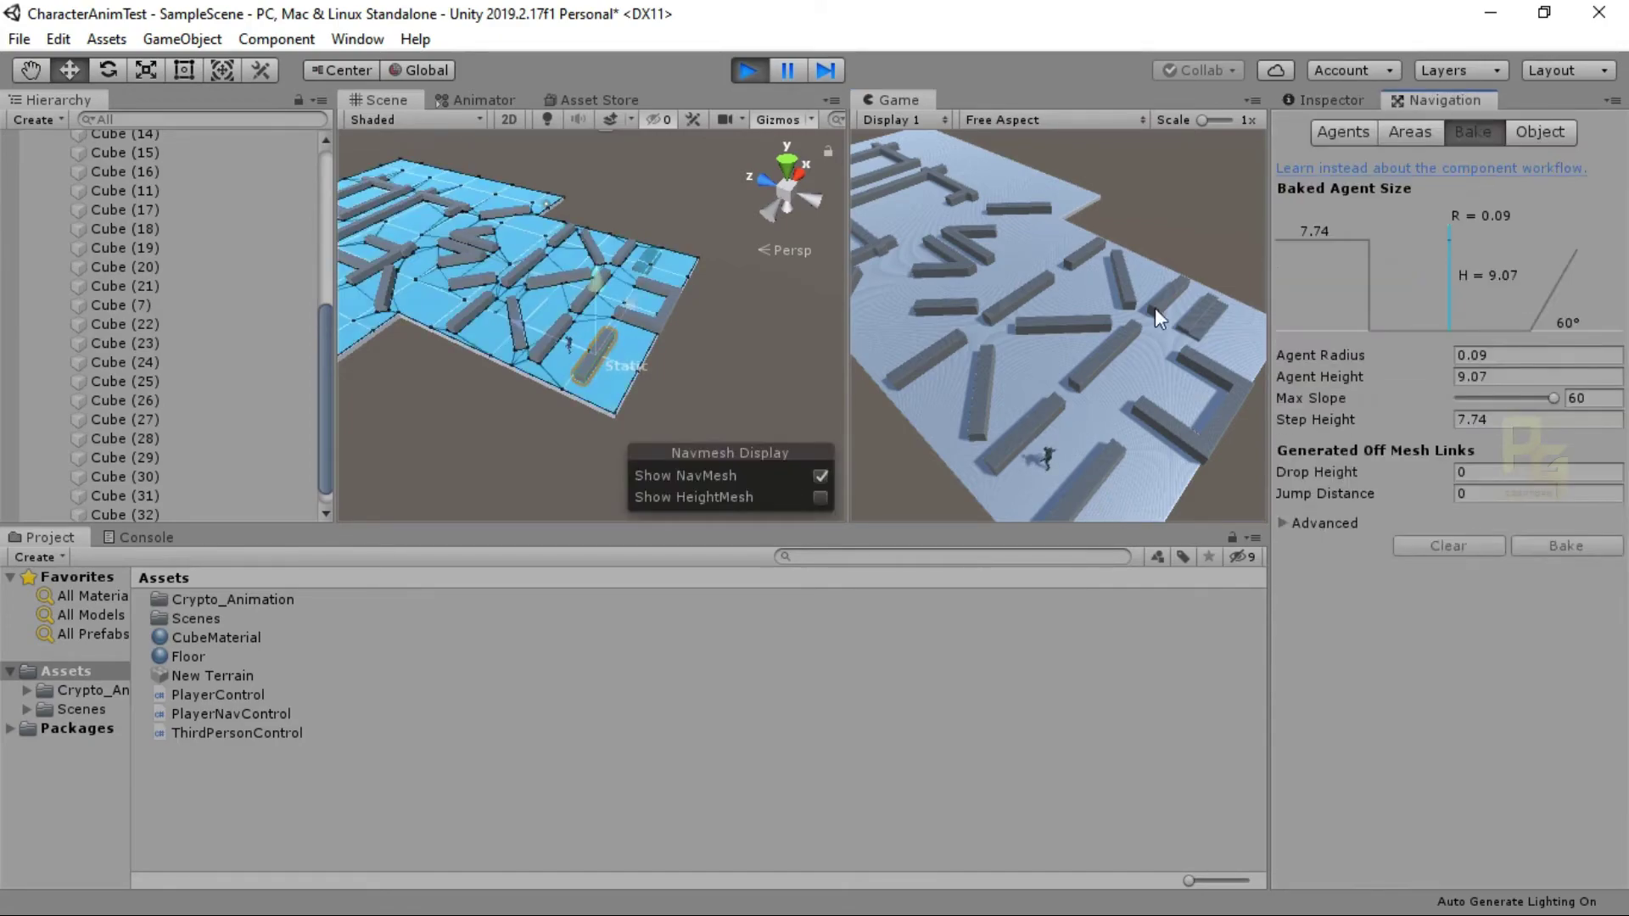
left_click(1118, 500)
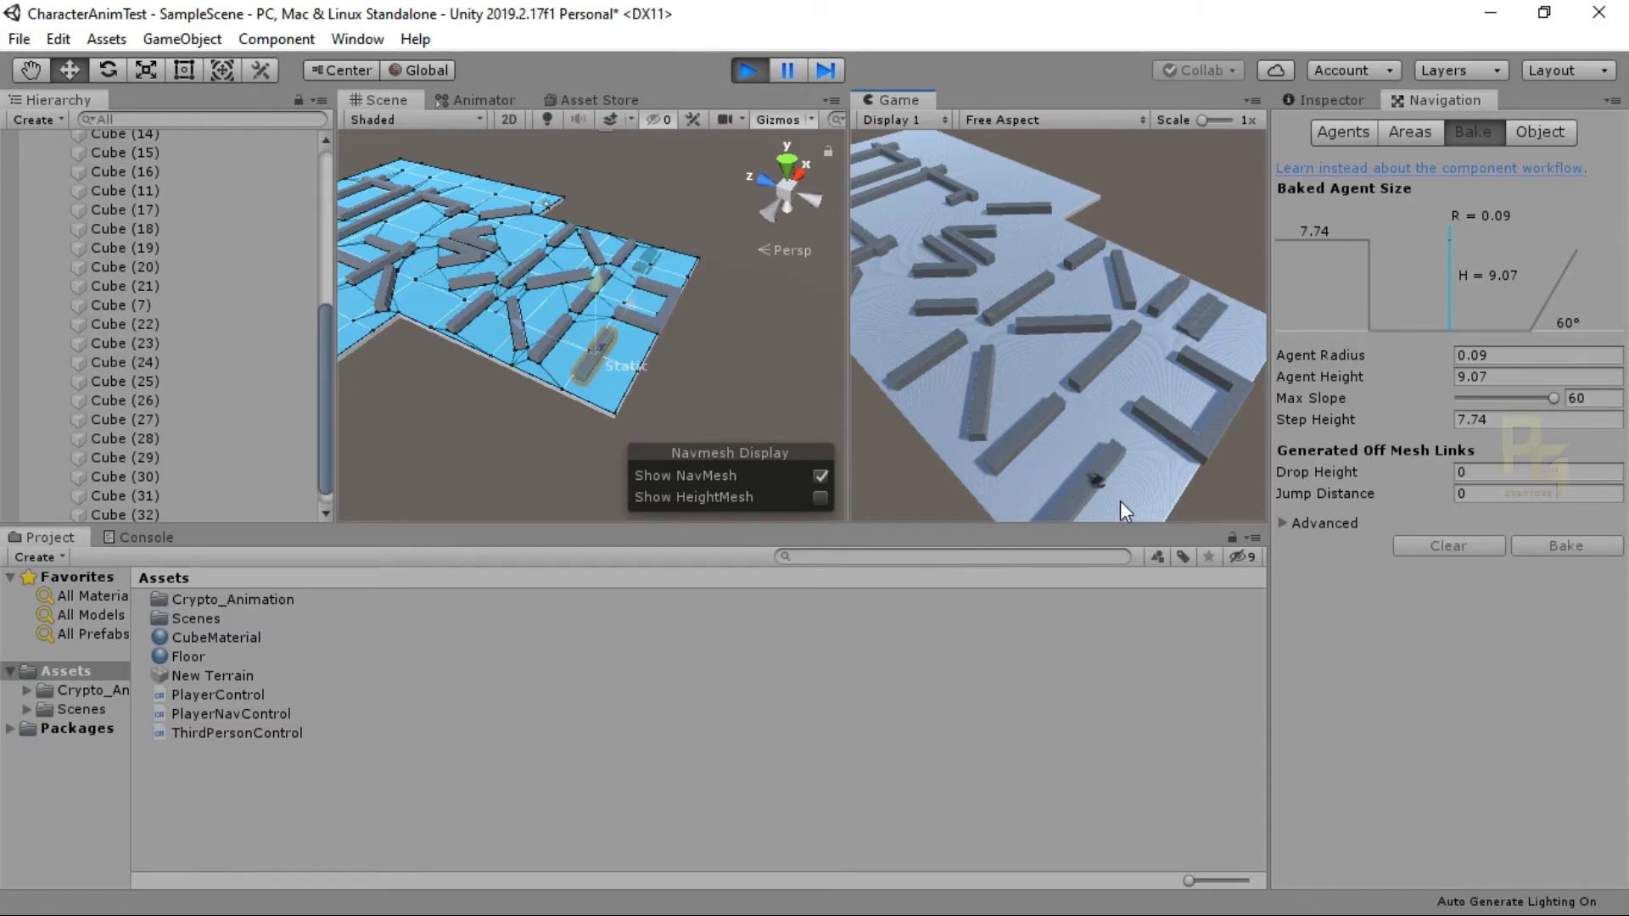
left_click(1049, 459)
left_click(1015, 404)
left_click(749, 71)
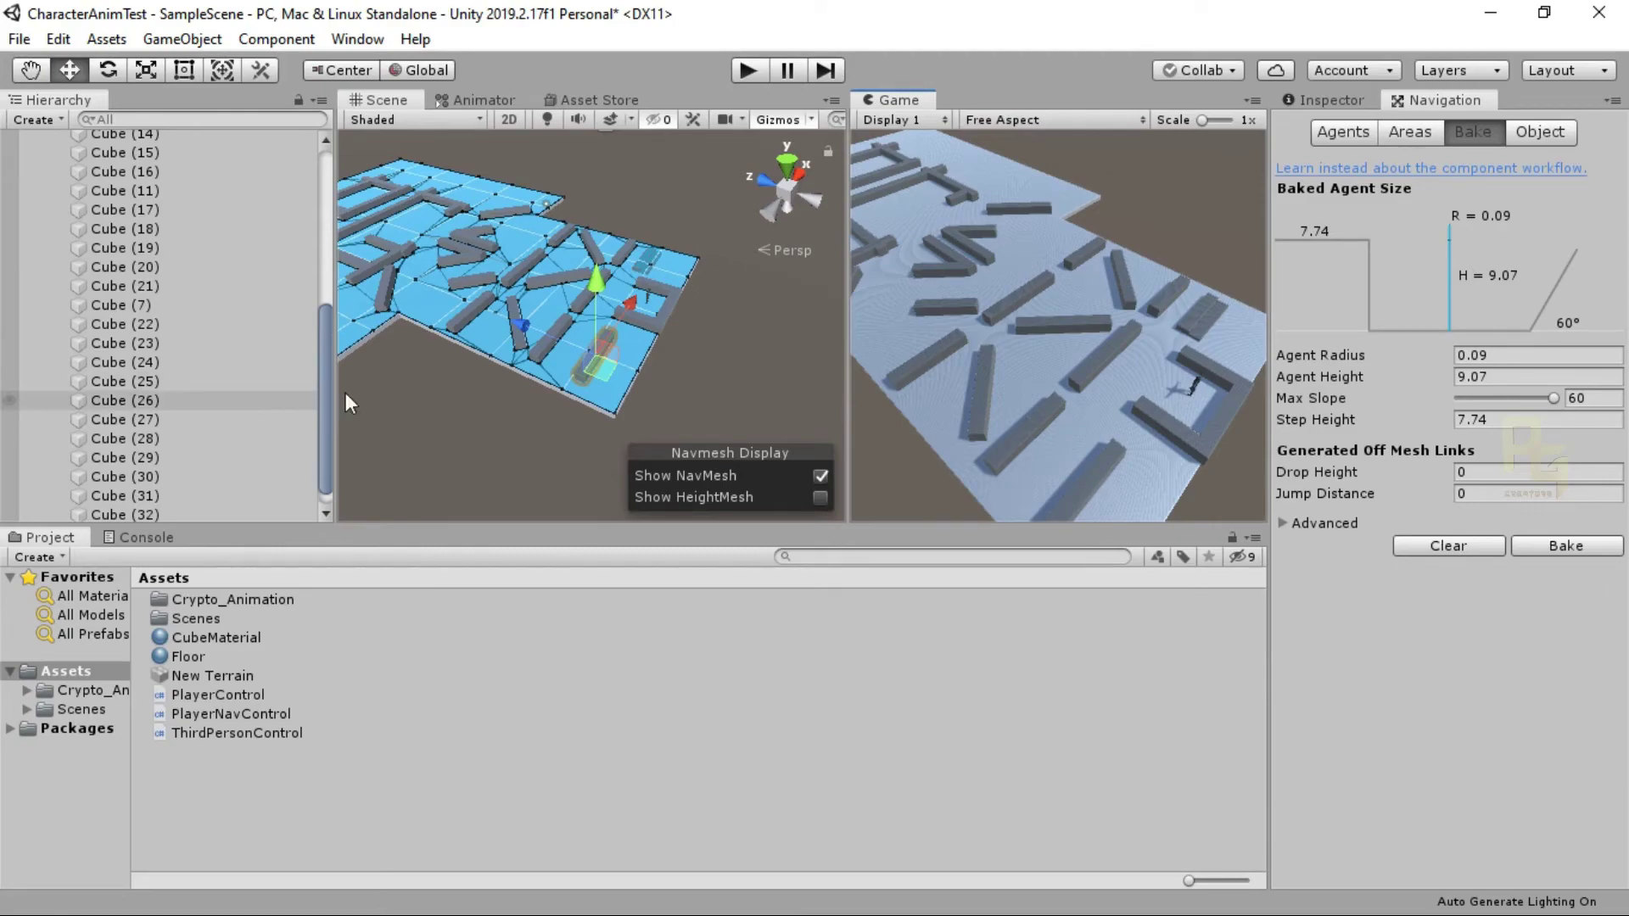
Step: Check the duplicated cube's navigation area, then clear the old navmesh and bake a new one
left_click(1535, 136)
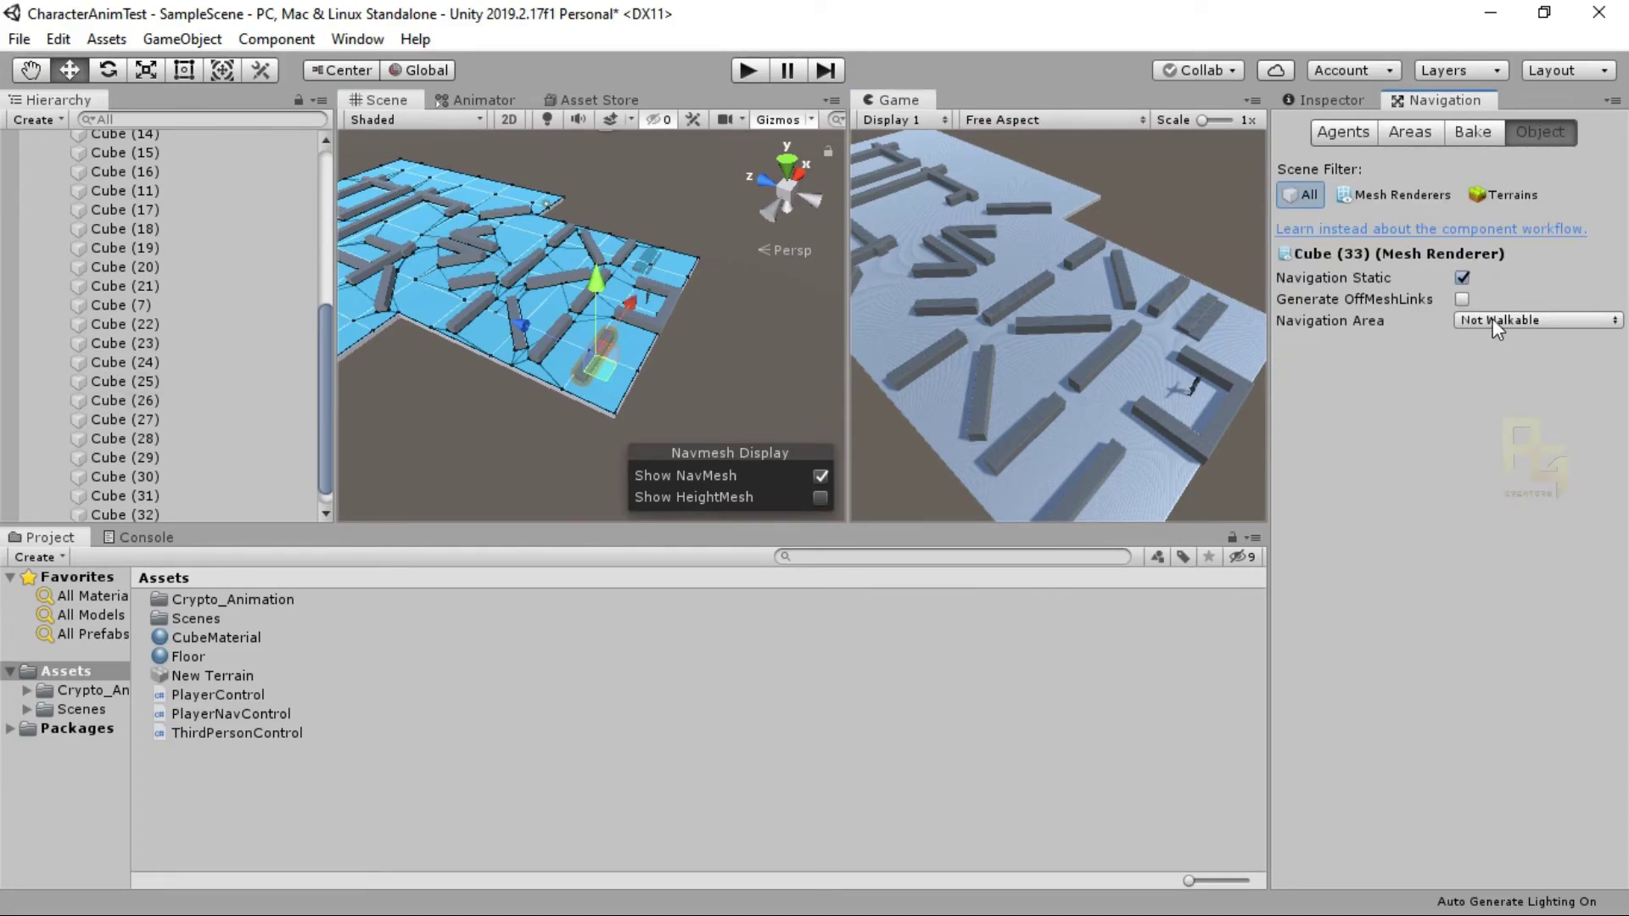
left_click(1485, 136)
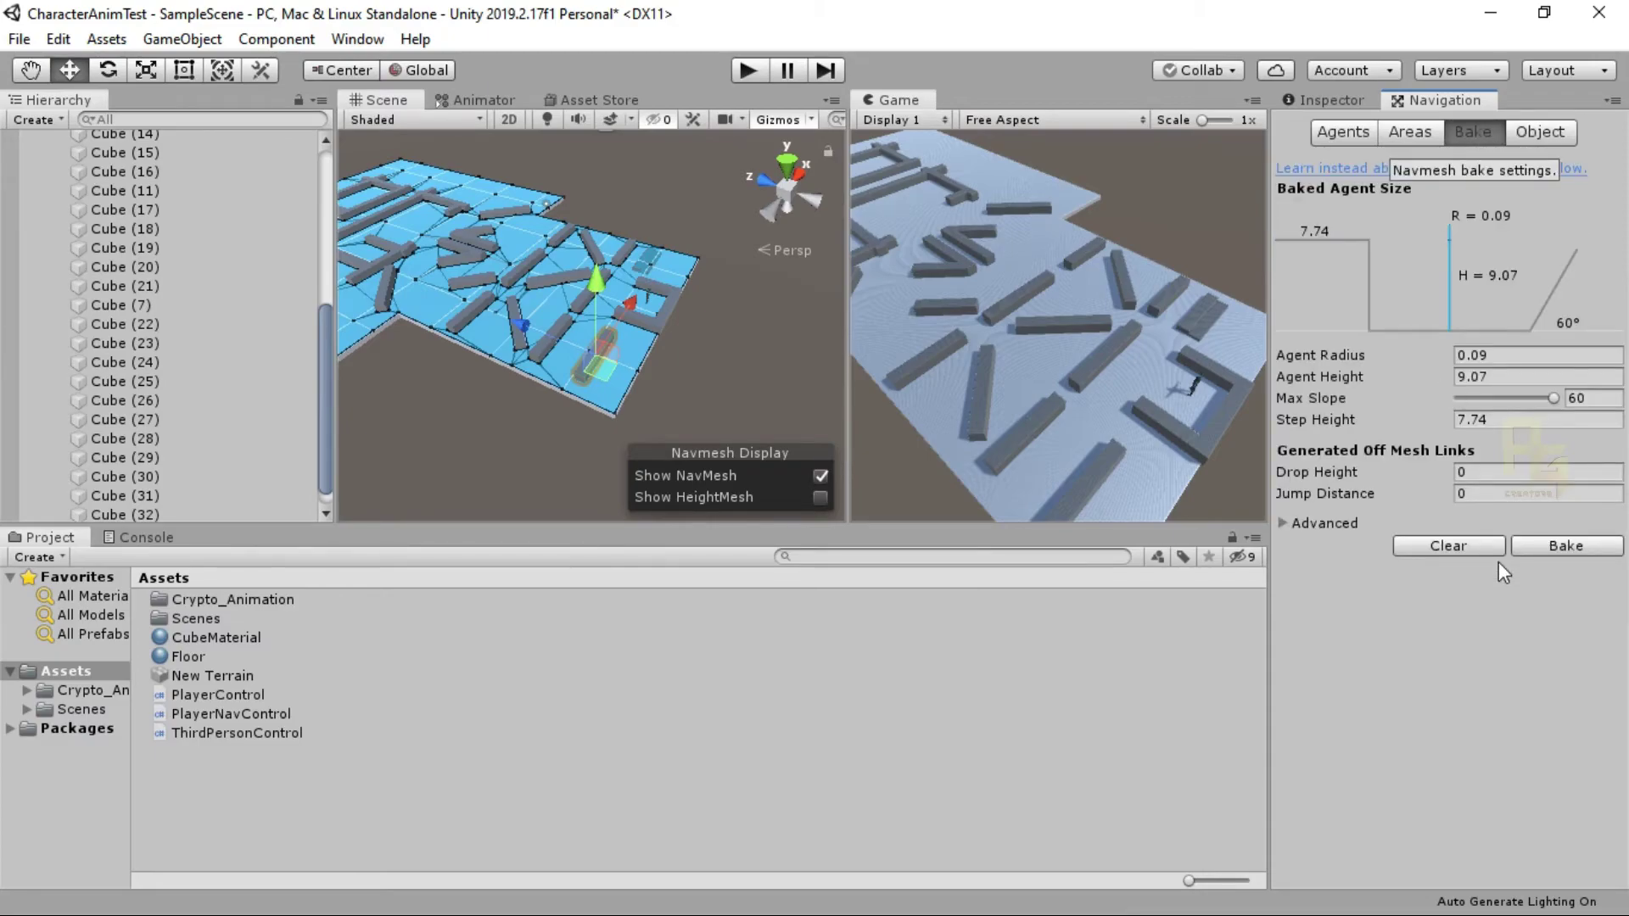
left_click(1447, 547)
left_click(1546, 541)
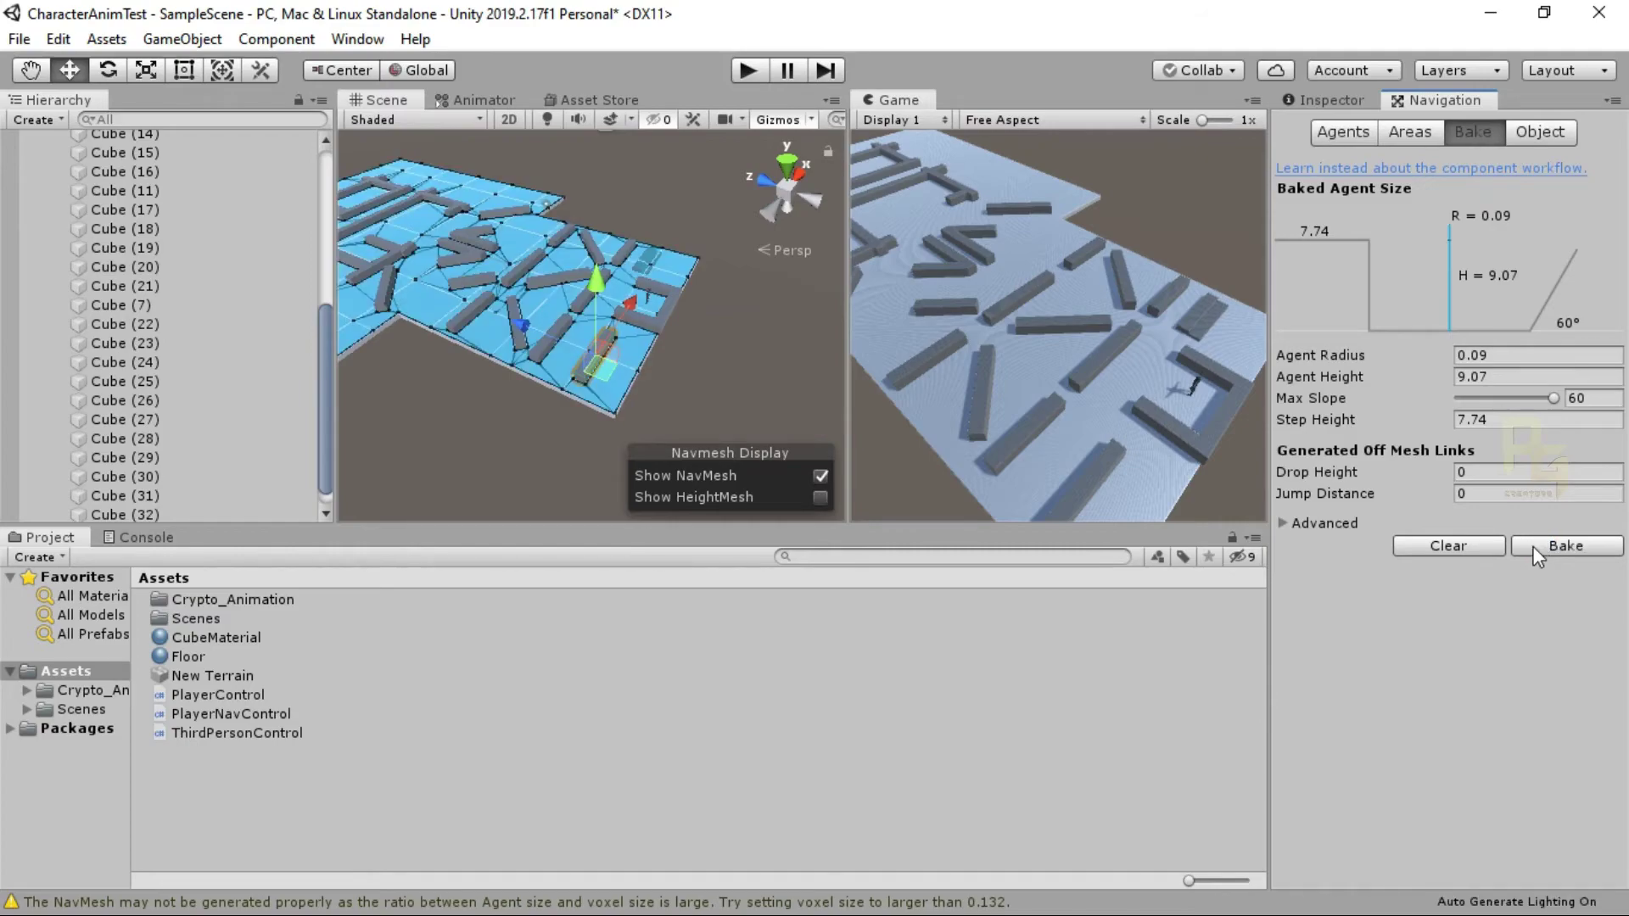
Step: Play the scene and send Crypto to the far side of the duplicated cube to test the rebaked navmesh
scroll(559, 374, "up", 3)
left_click_drag(528, 426, 598, 355, "alt")
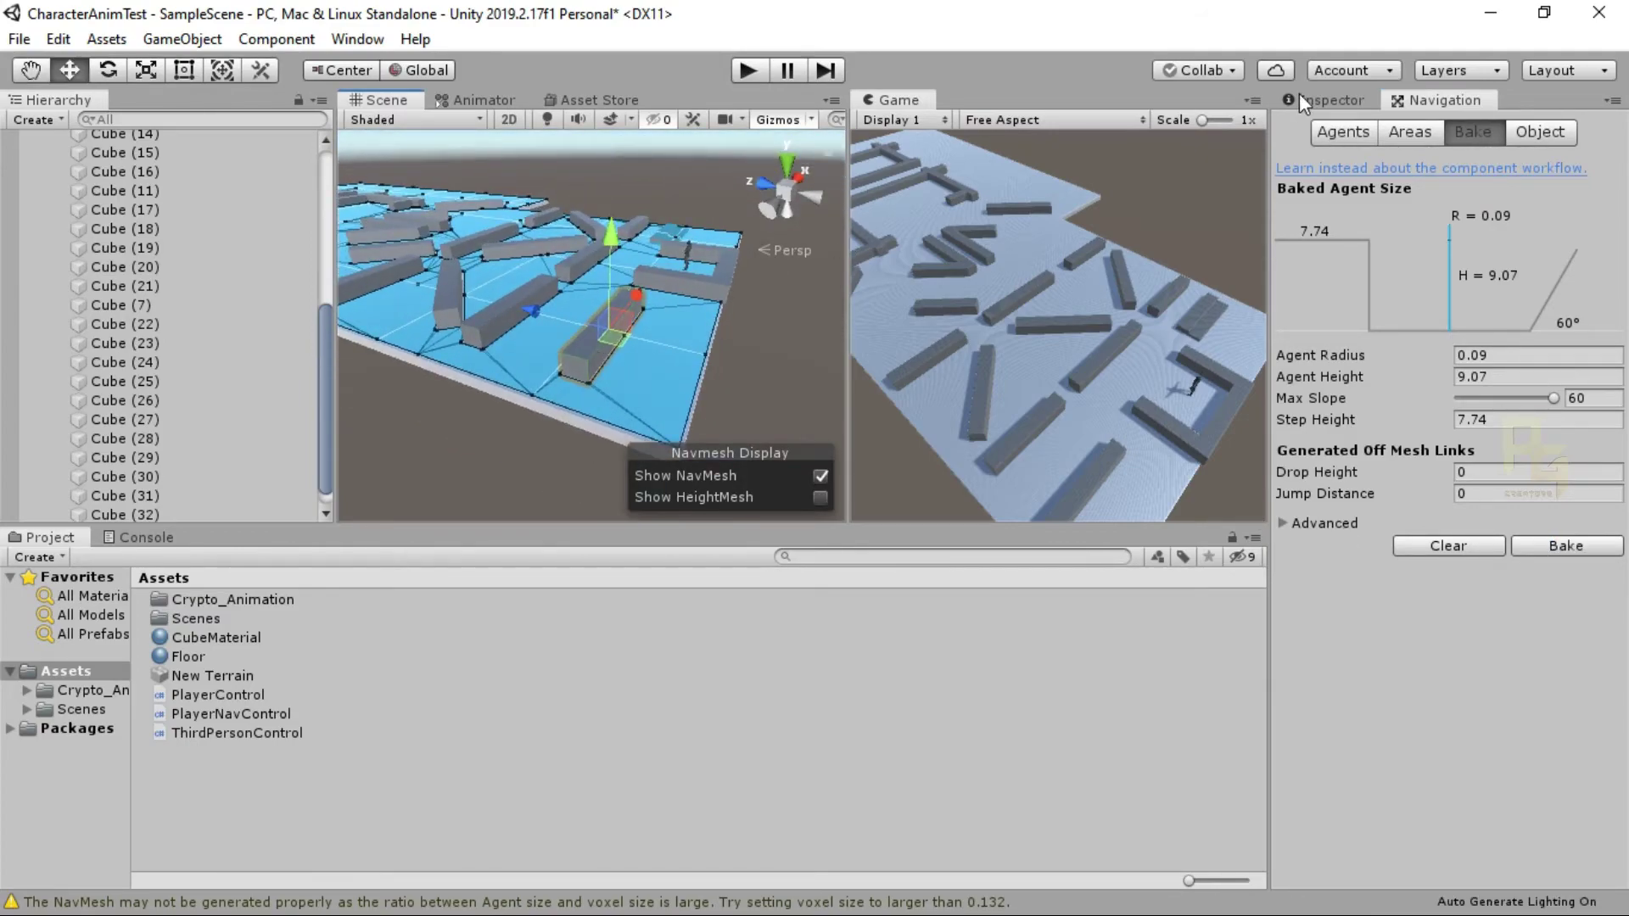
left_click(752, 68)
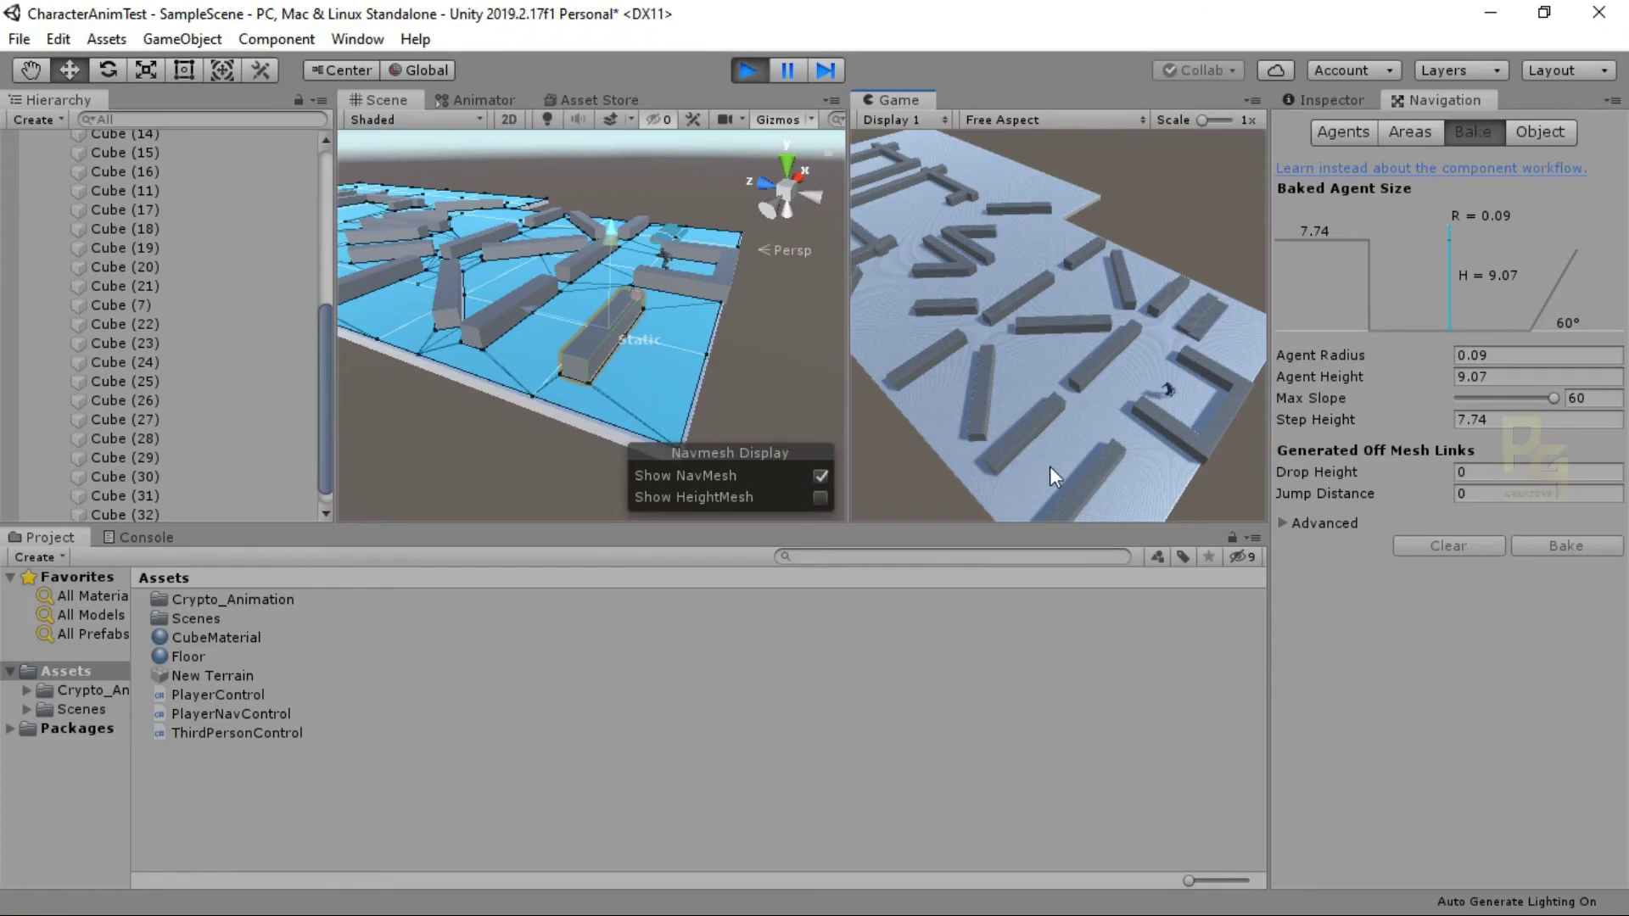
left_click(1122, 501)
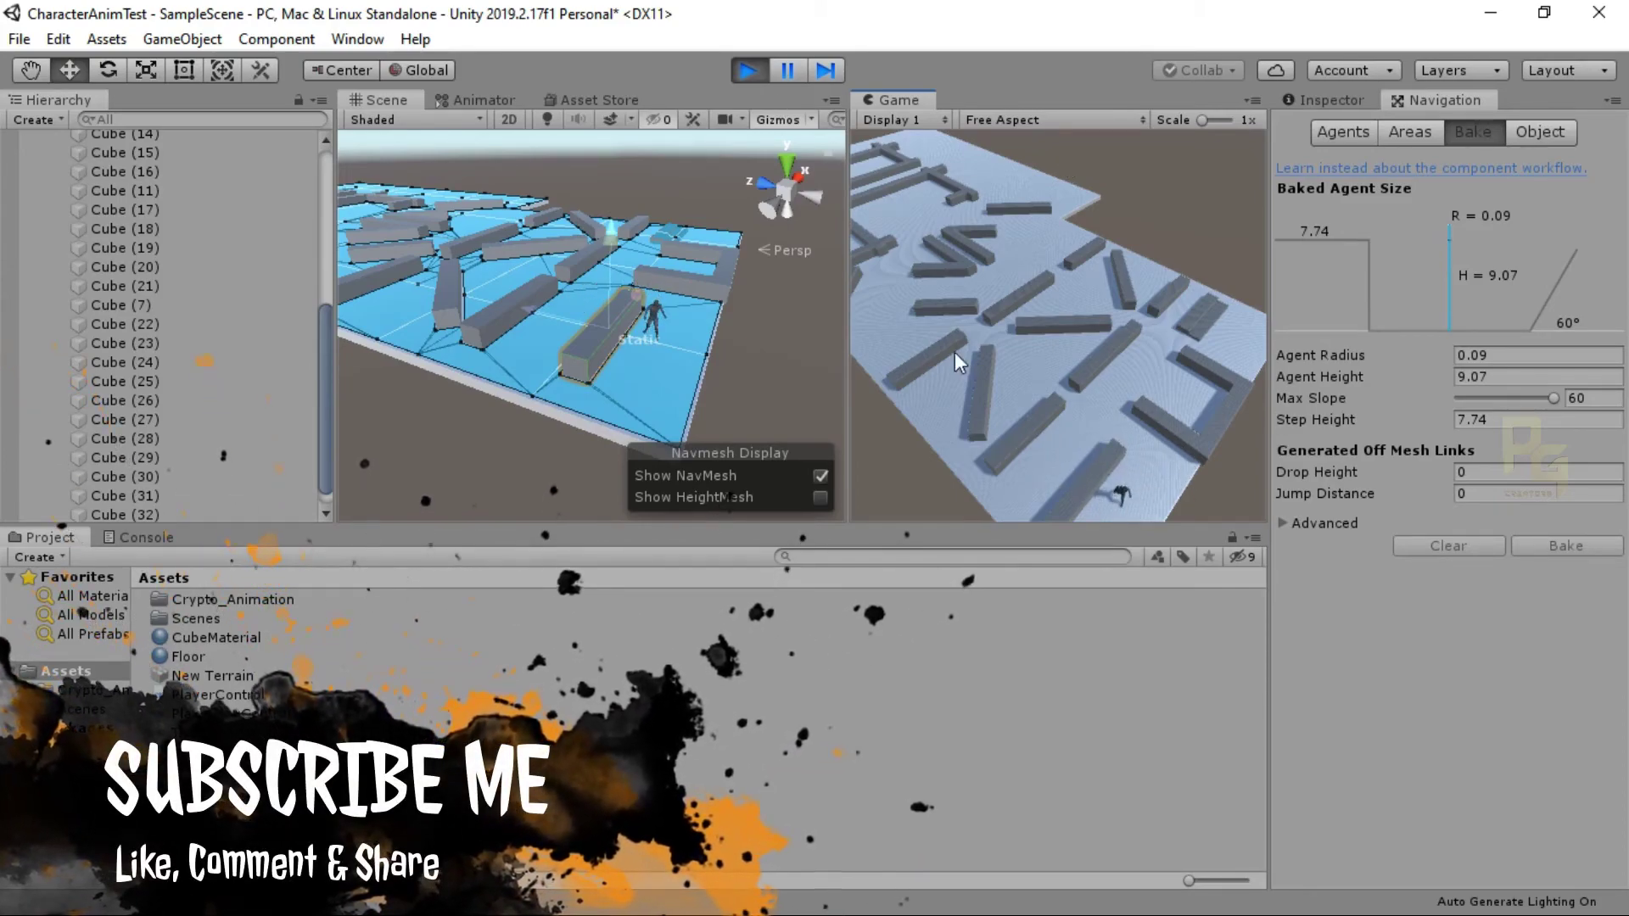
Step: View the whole running navmesh, stop playback, and save the scene
scroll(466, 393, "down", 6)
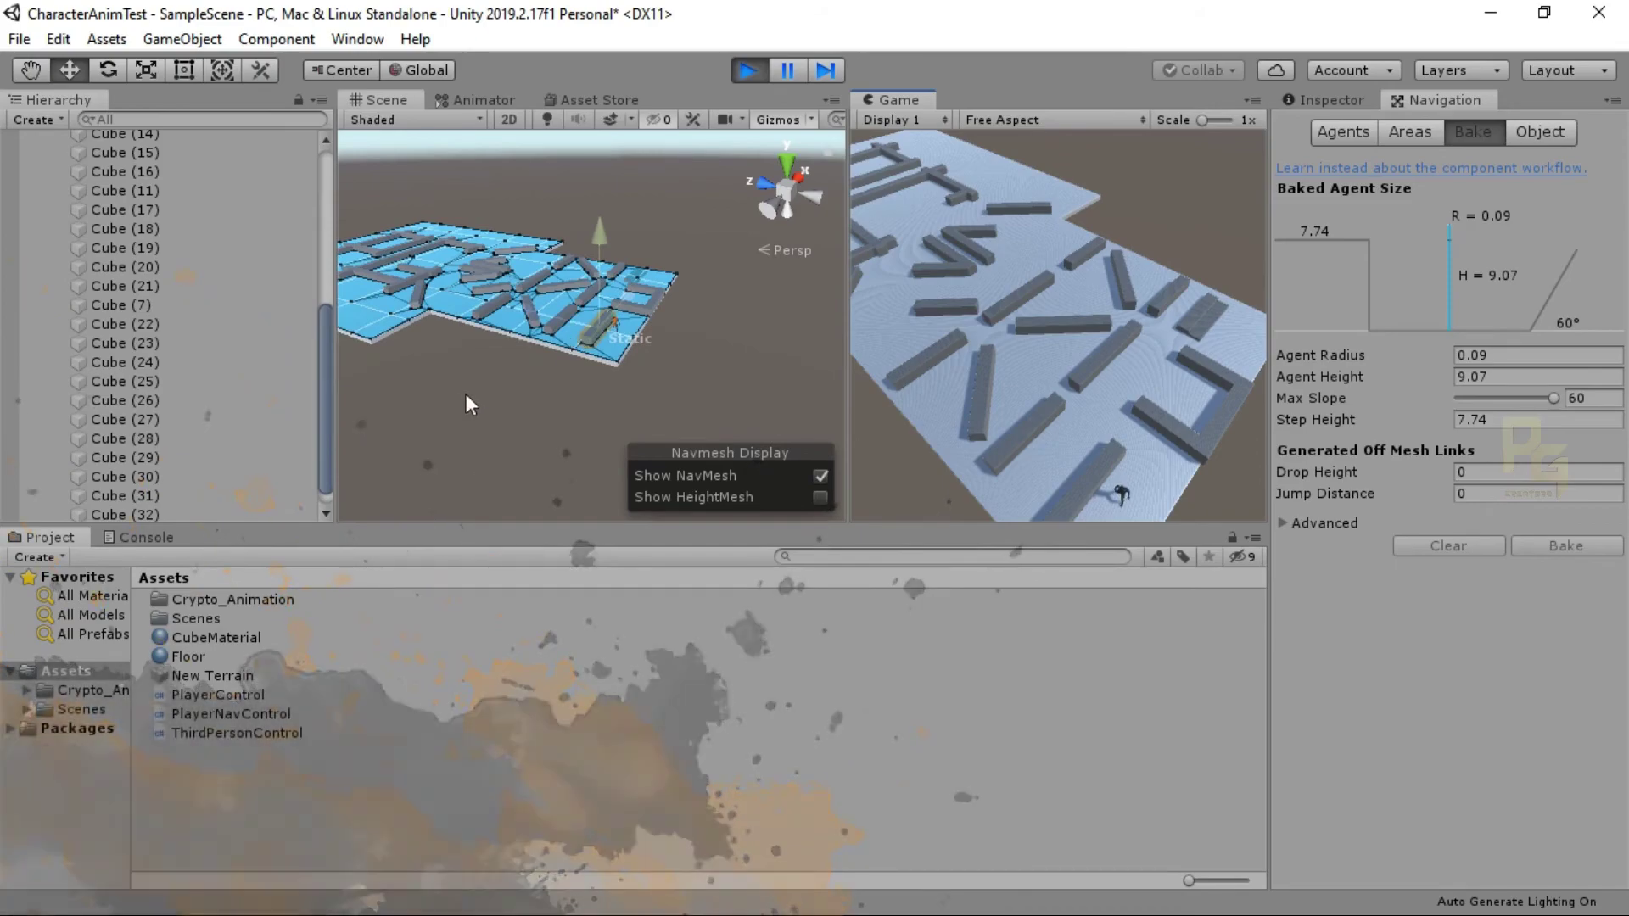
middle_click_drag(466, 394, 538, 415)
left_click_drag(552, 404, 543, 474, "alt")
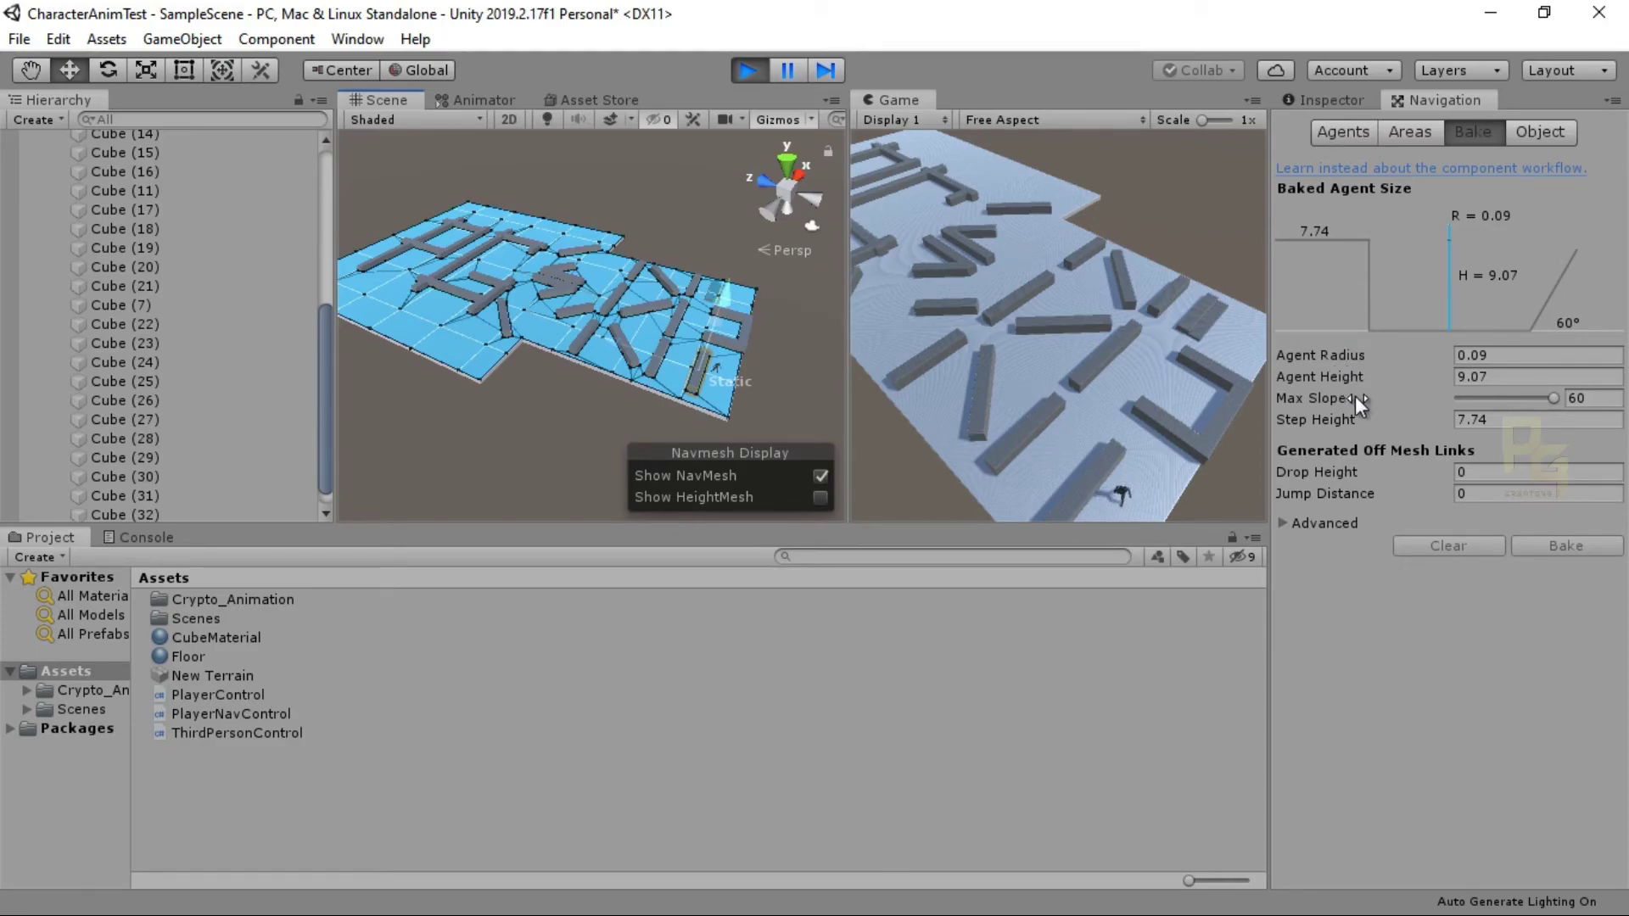
left_click(746, 69)
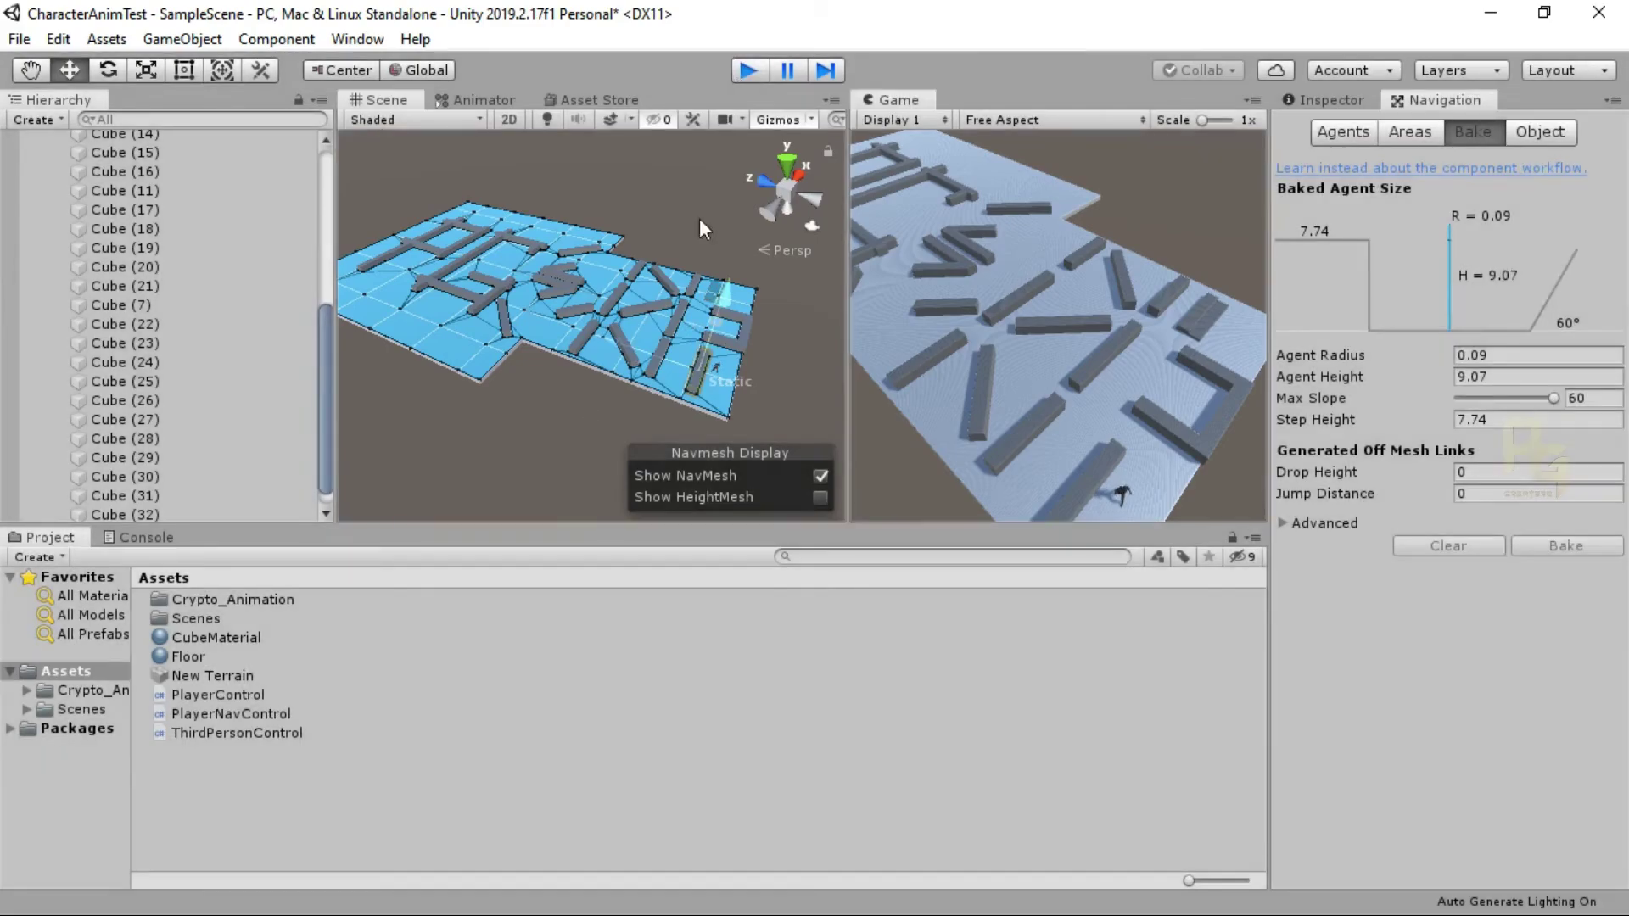
key("ctrl+s")
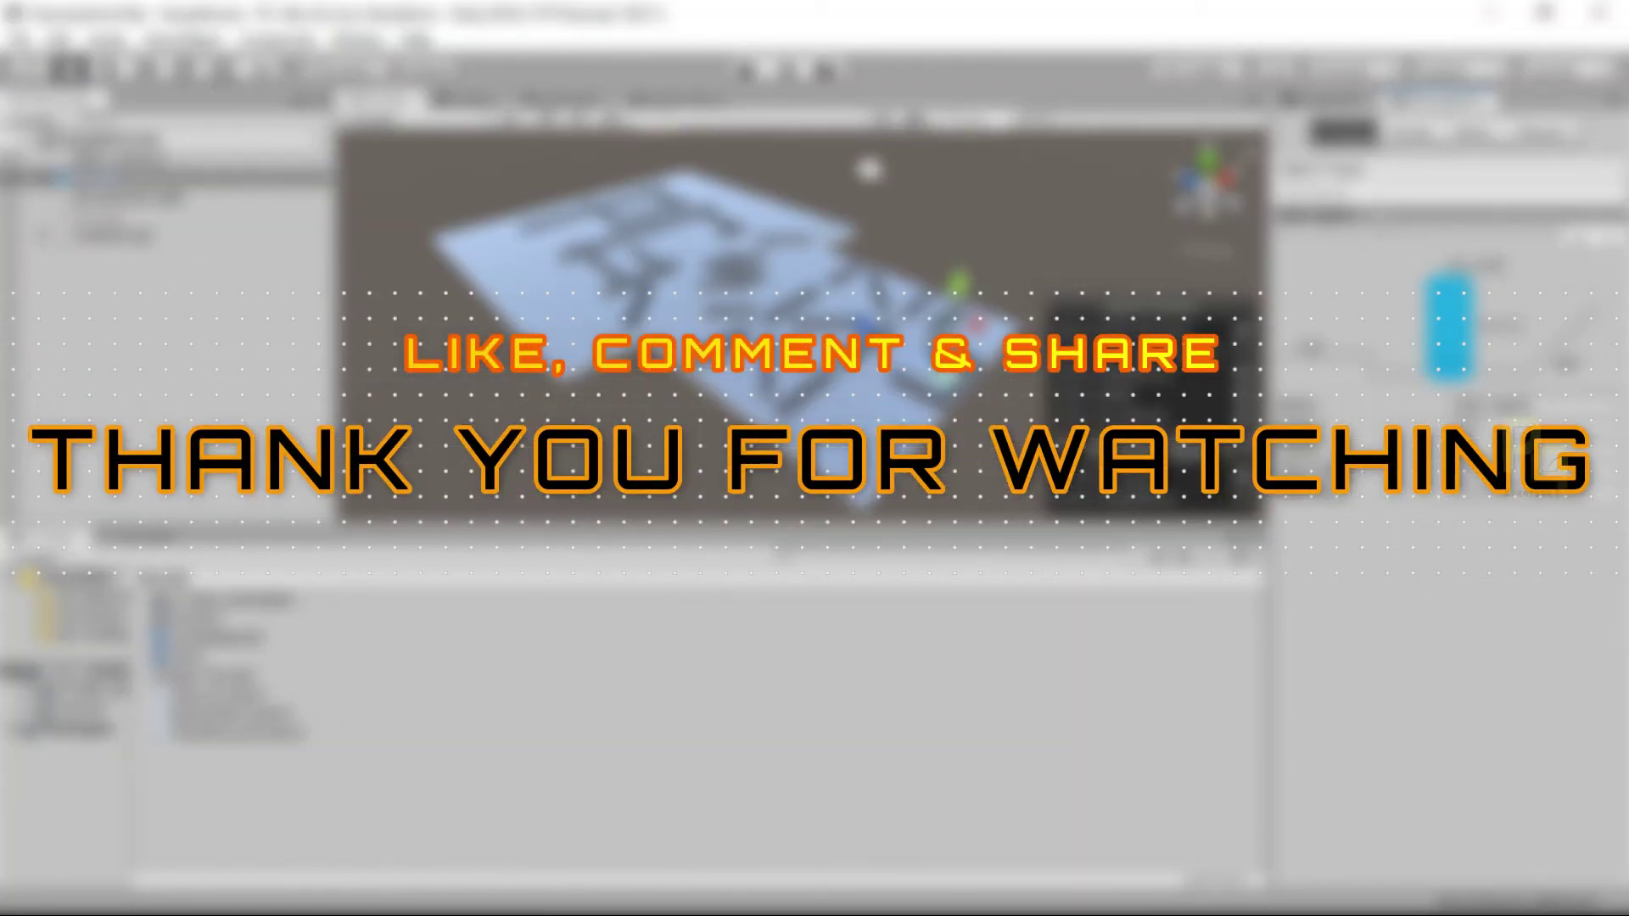
left_click(1377, 217)
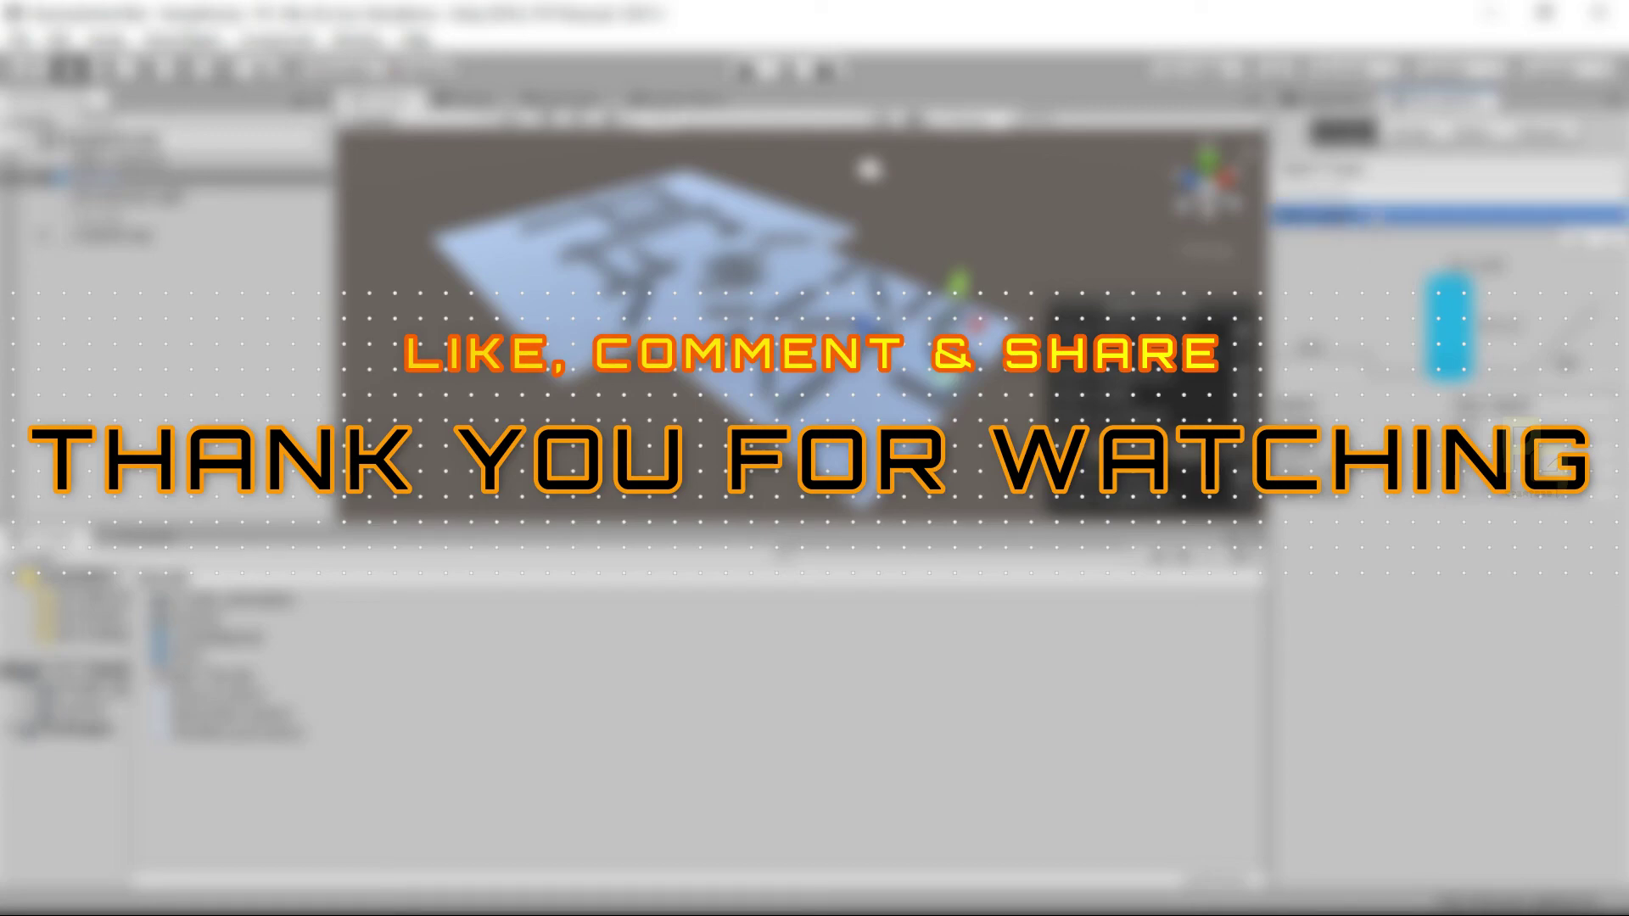